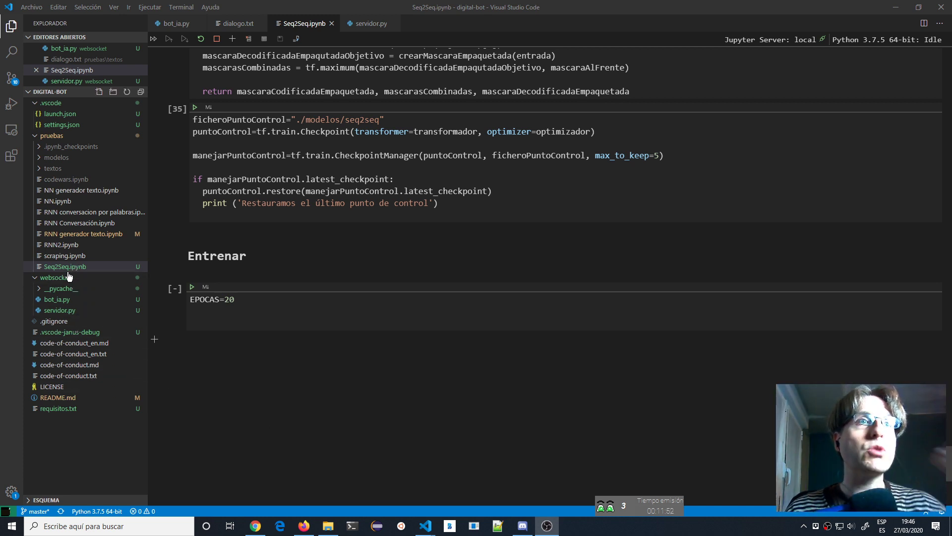
# - Open servidor.py from the websocket folder and run the Python file in the terminal
pyautogui.click(61, 310)
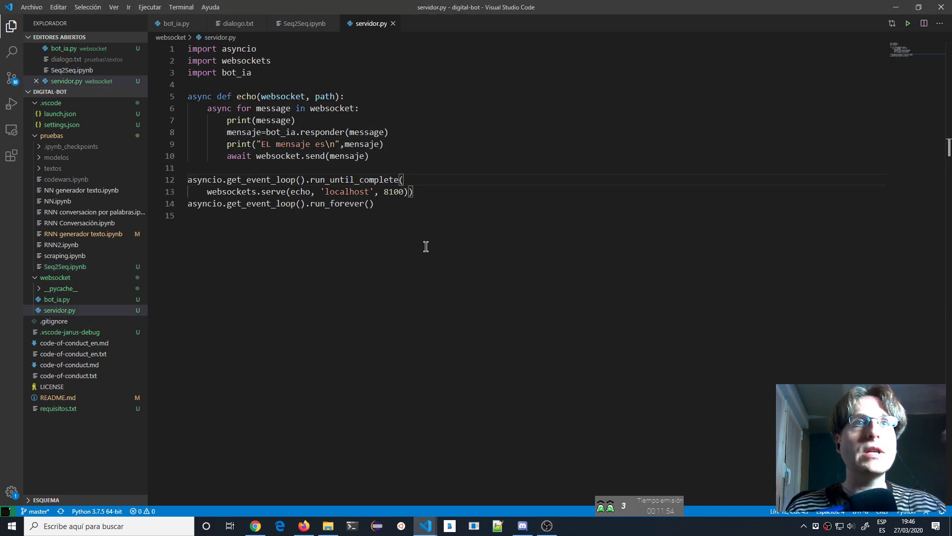
pyautogui.click(479, 293)
pyautogui.rightClick(488, 248)
pyautogui.press('Escape')
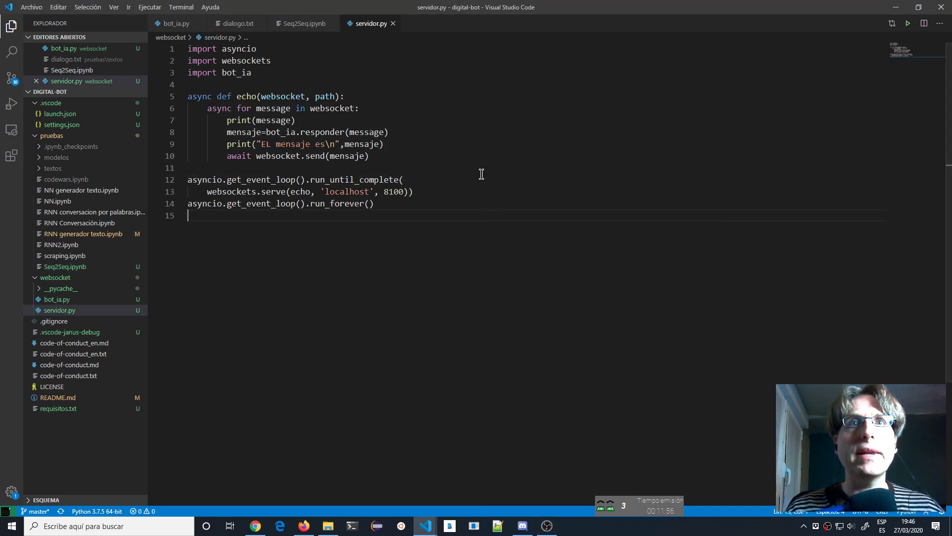
pyautogui.rightClick(482, 174)
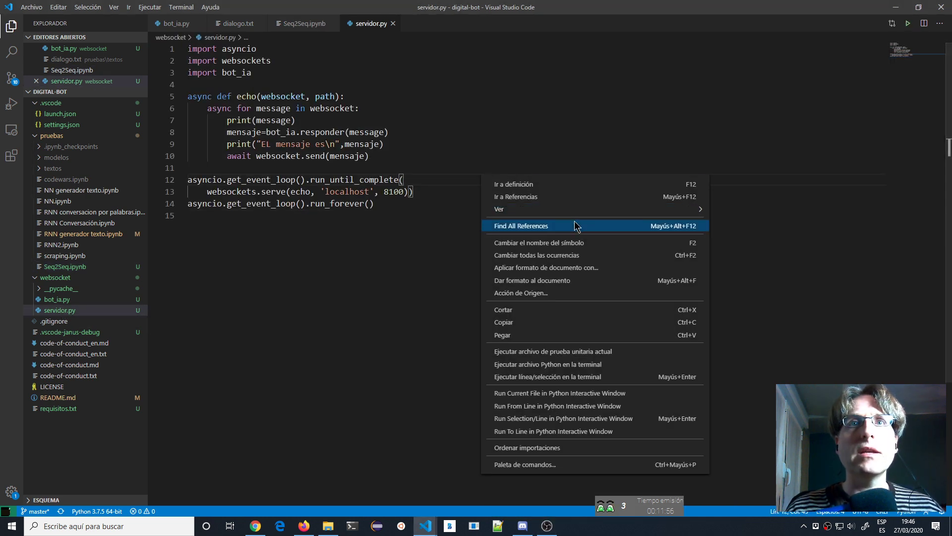
pyautogui.click(534, 367)
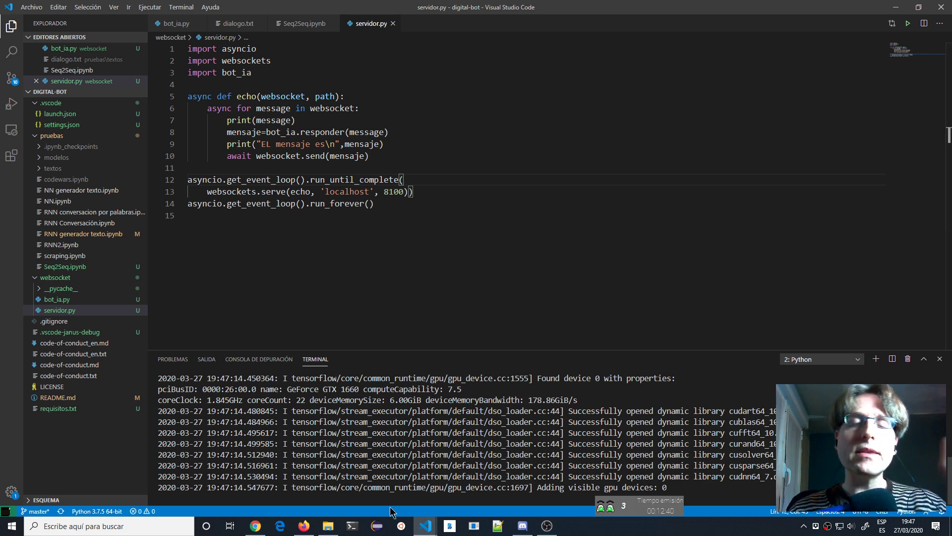
# - Minimize the open windows and launch Eclipse Jee 2019-09 with the JAVA_DISCORD workspace
pyautogui.click(896, 7)
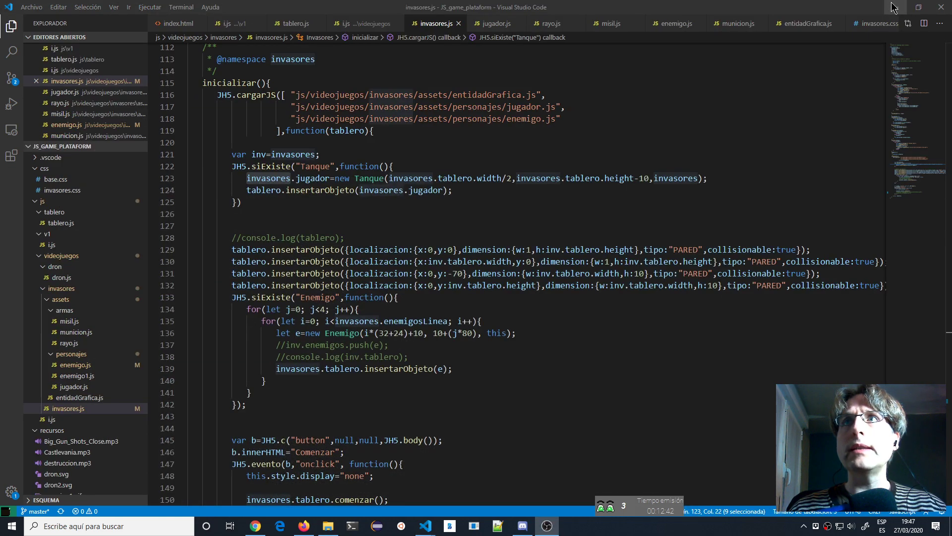
pyautogui.click(893, 7)
pyautogui.click(892, 7)
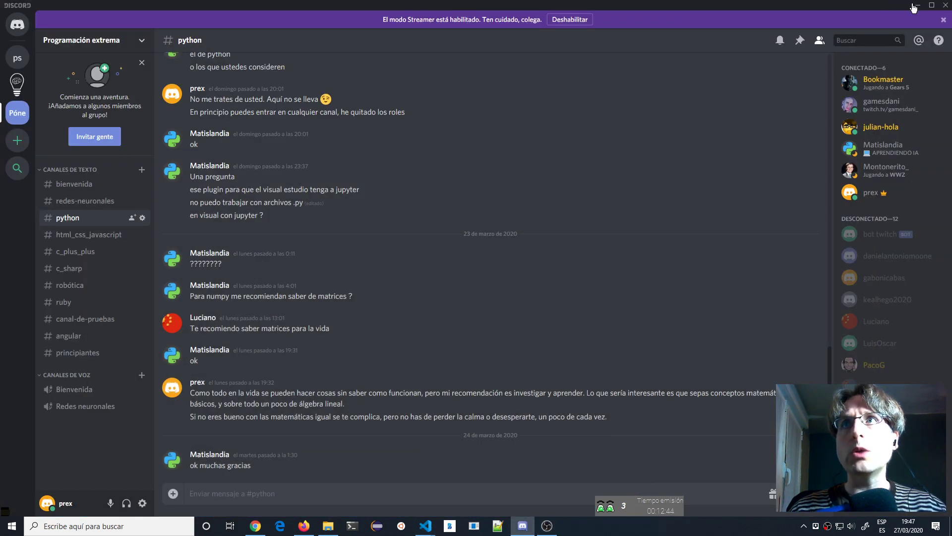
pyautogui.click(914, 8)
pyautogui.doubleClick(271, 148)
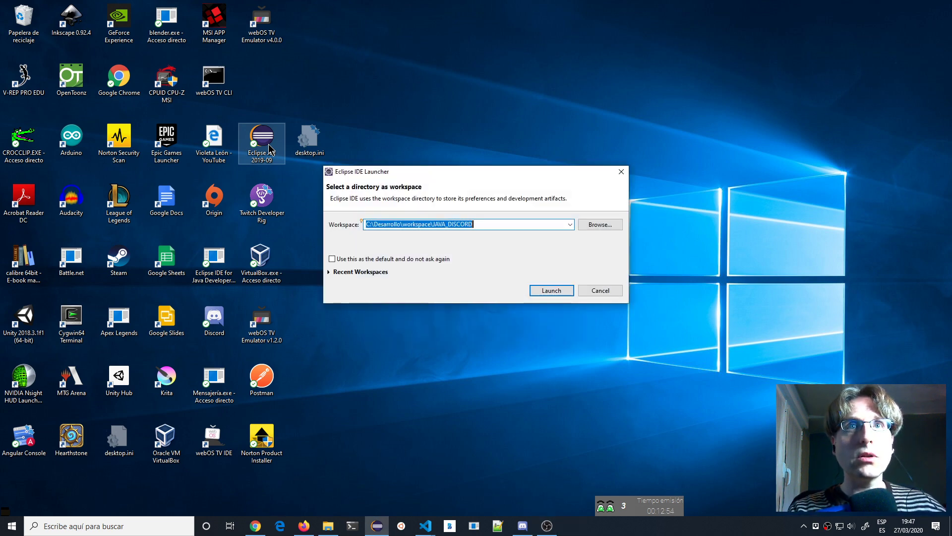
pyautogui.click(559, 291)
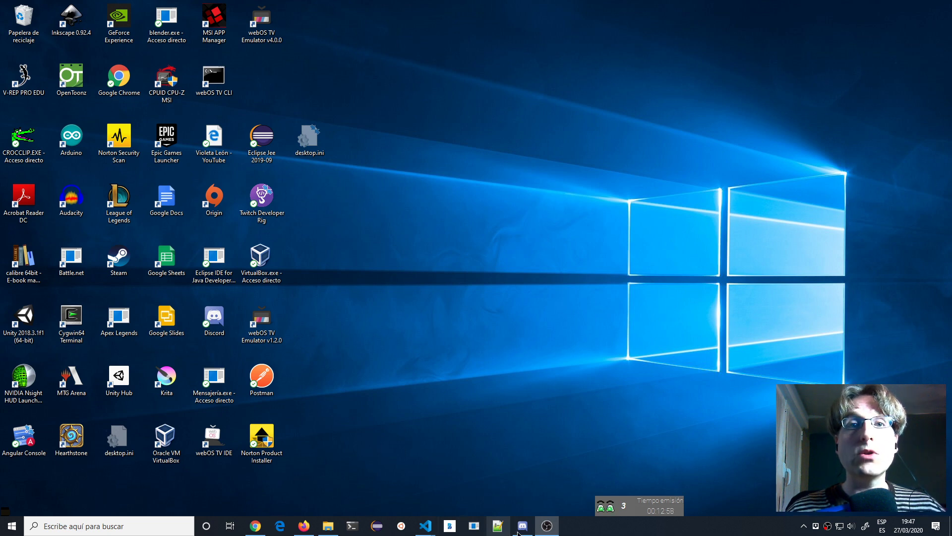
# - Switch to Eclipse to view the enviarMensaje method in Bot.java, and return to Discord
pyautogui.click(532, 527)
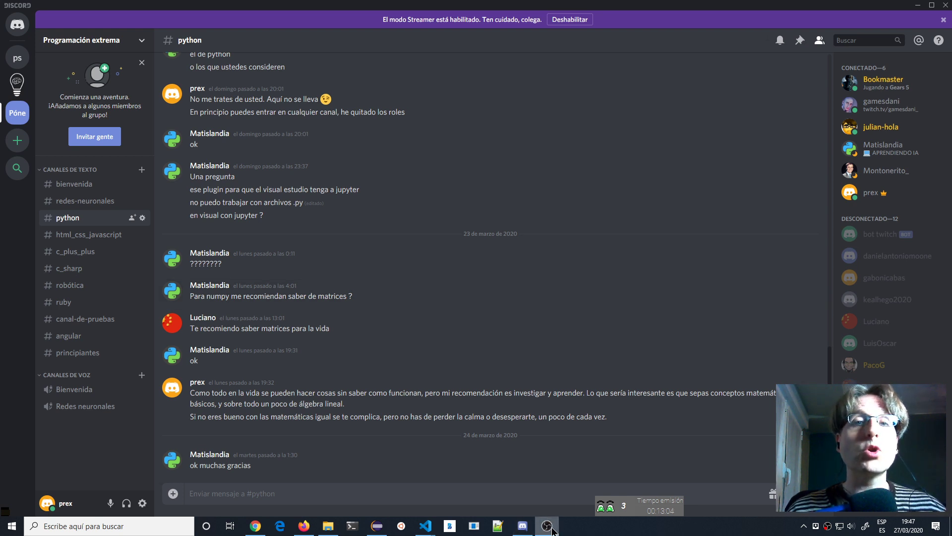
pyautogui.moveTo(527, 531)
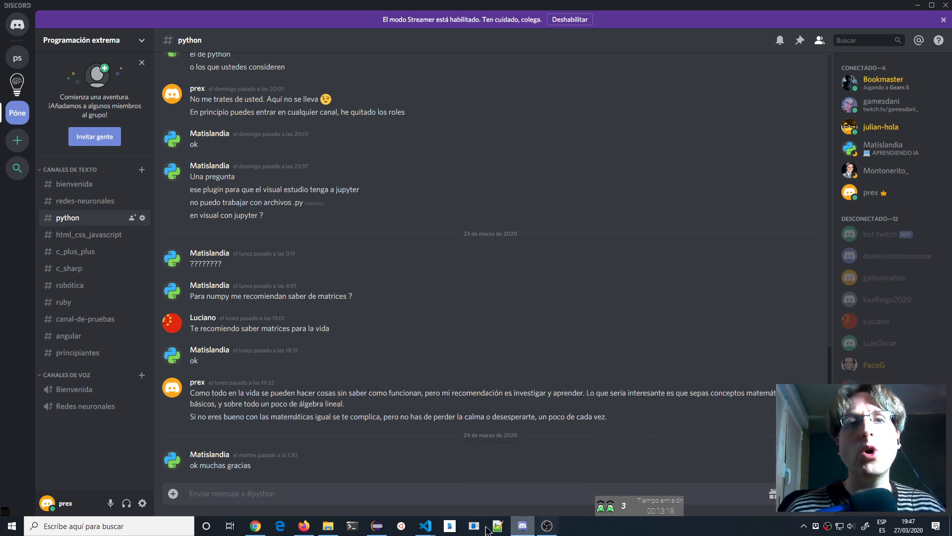
pyautogui.click(377, 526)
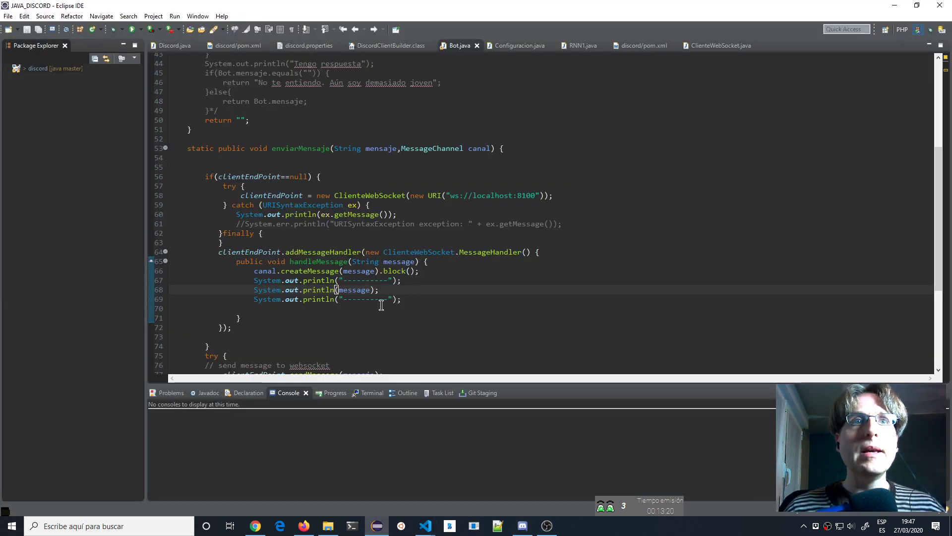
pyautogui.click(553, 224)
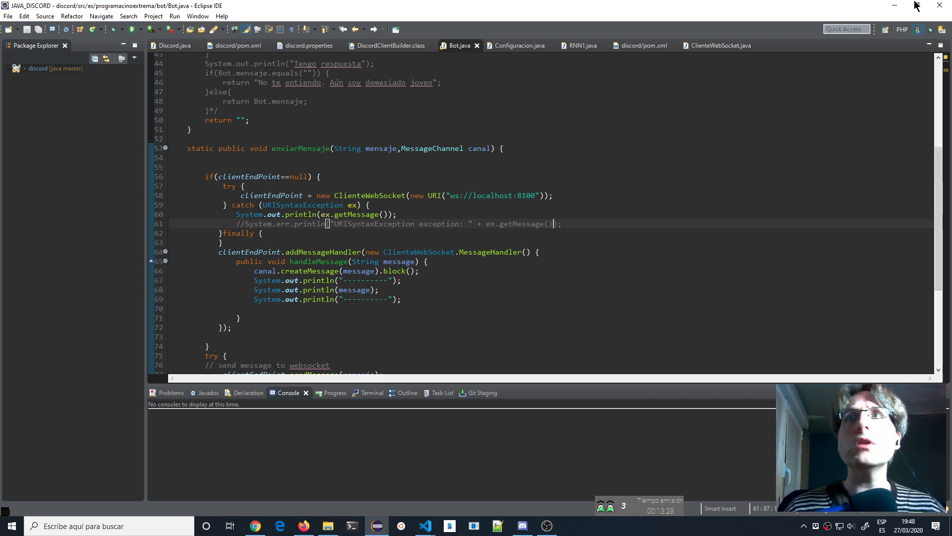
pyautogui.click(895, 5)
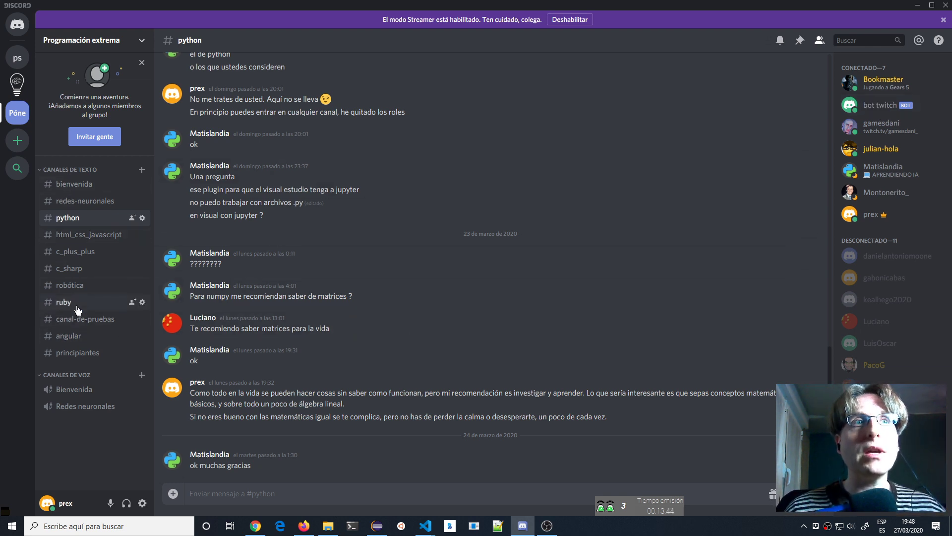
# - Send the message "Como llevas el confinamiento" in the canal-de-pruebas channel, mentioning bot twitch
pyautogui.click(76, 326)
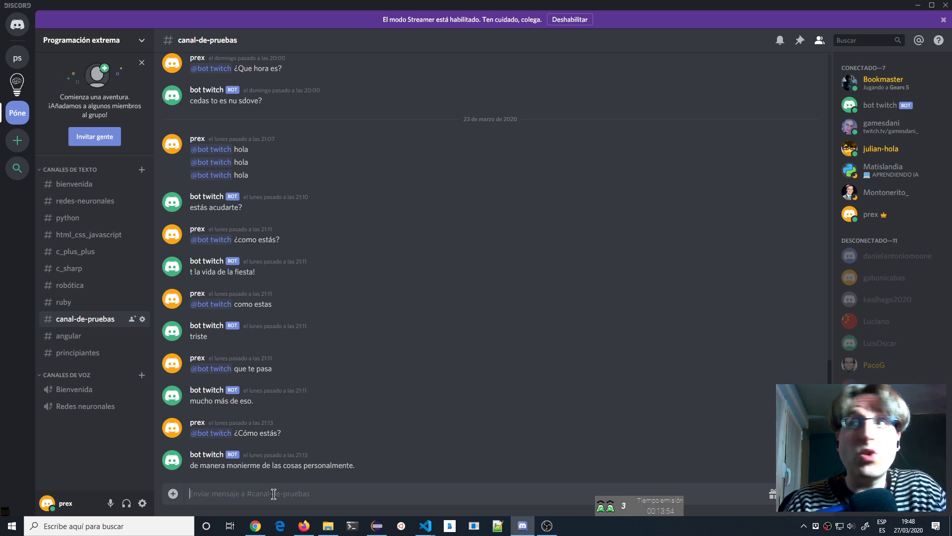
pyautogui.write('@')
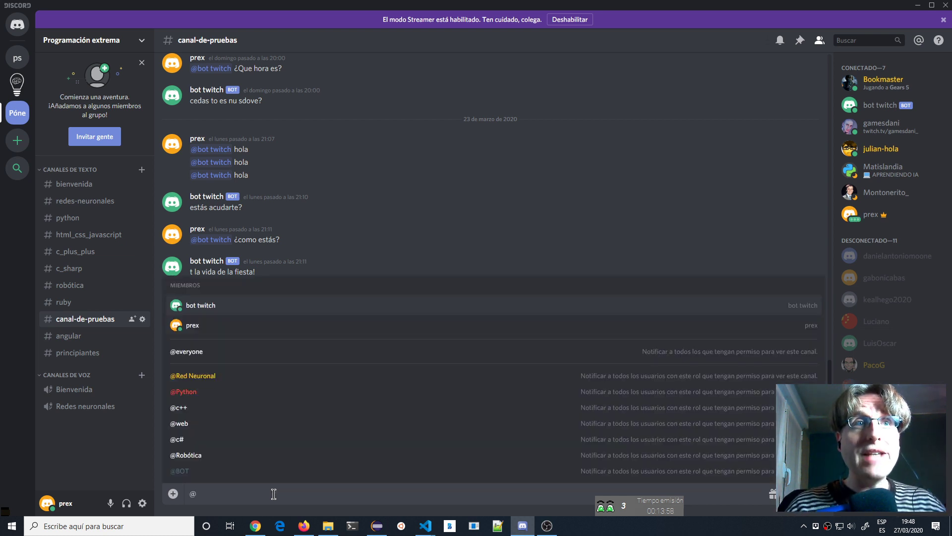
pyautogui.write('bot')
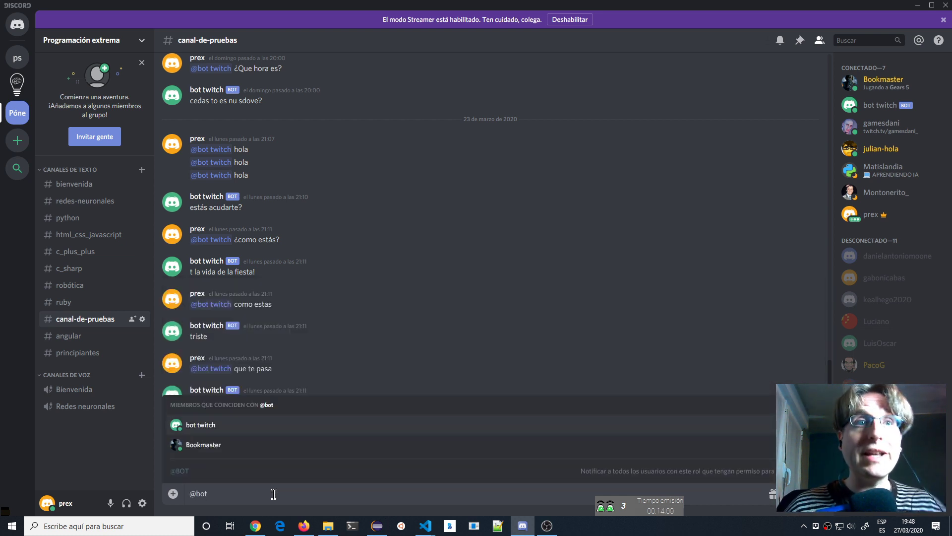
pyautogui.press('Tab')
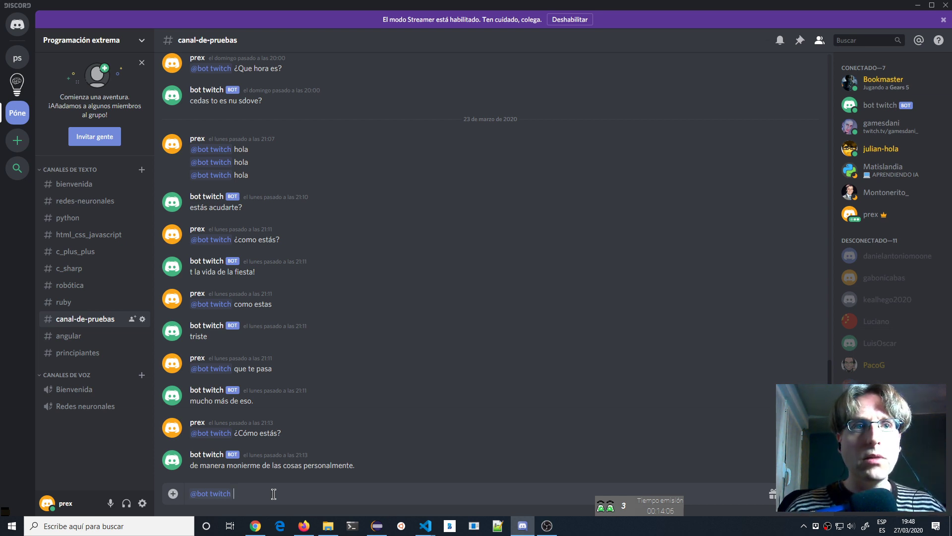
pyautogui.write('Como l')
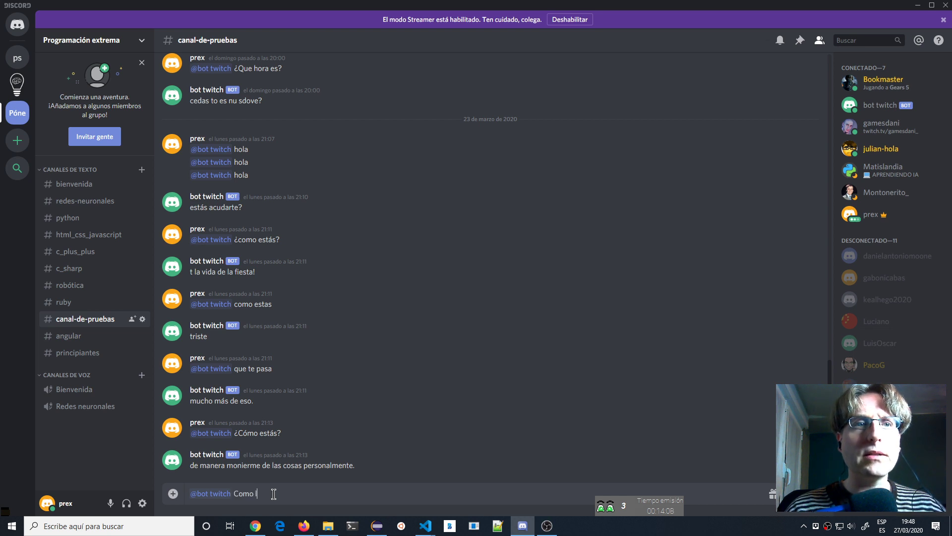
pyautogui.write('levas el con')
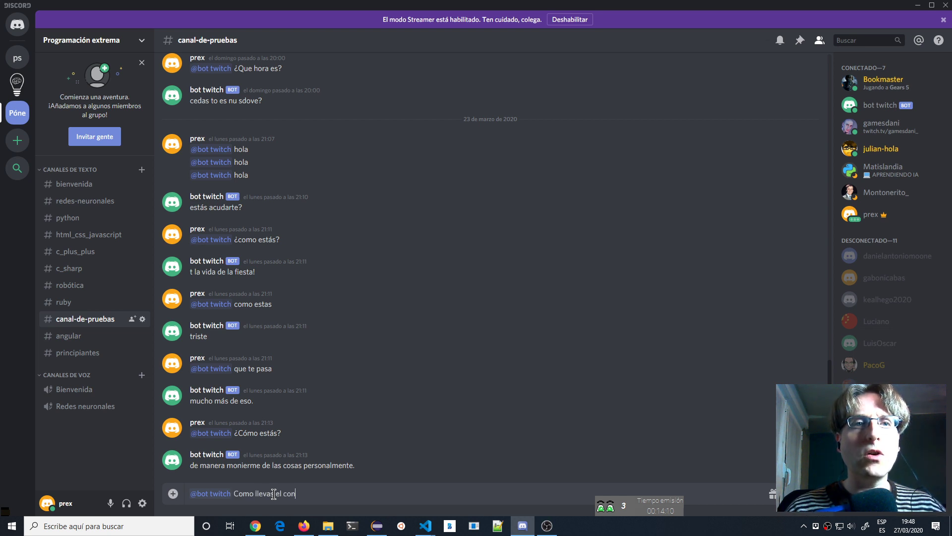
pyautogui.write('finamiento')
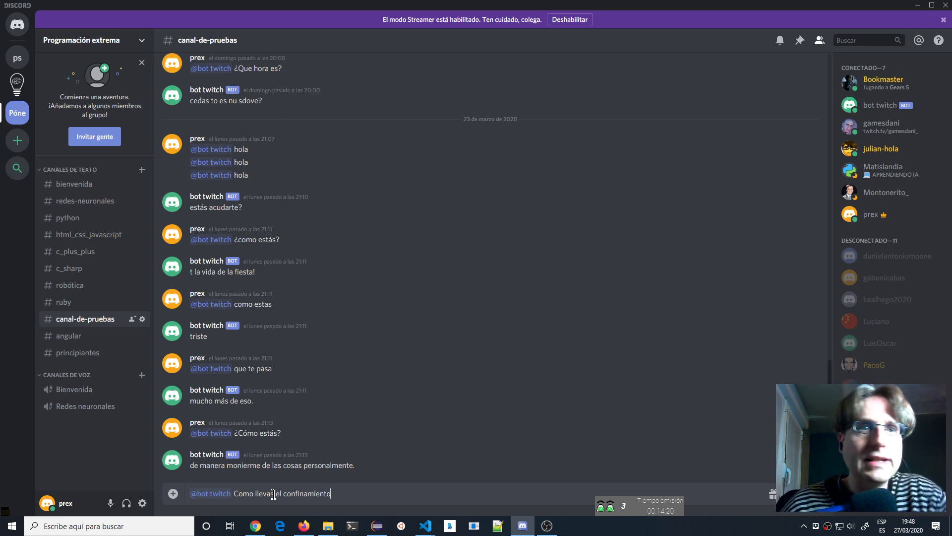
pyautogui.press('Return')
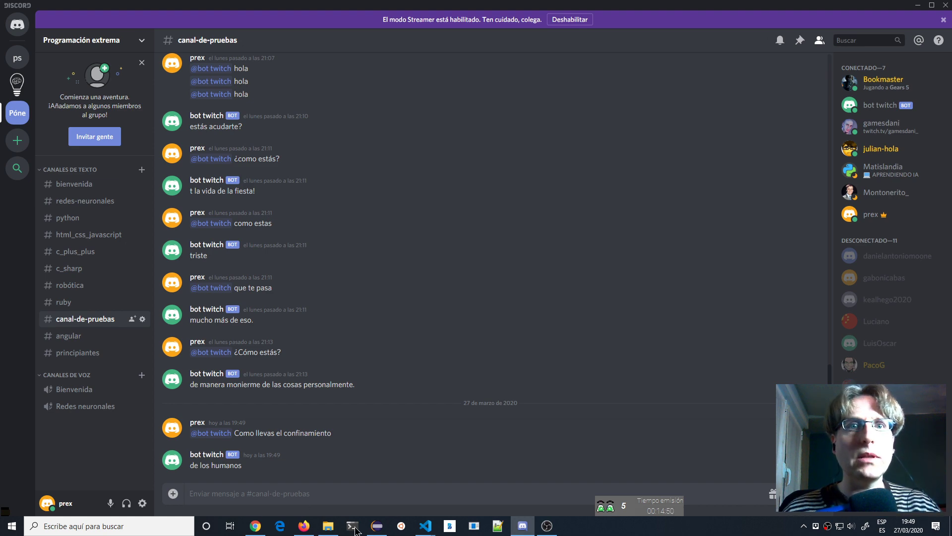
# - Switch to Visual Studio Code, open bot_ia.py and examine the construirModelo function that defines the neural network's layers
pyautogui.moveTo(425, 526)
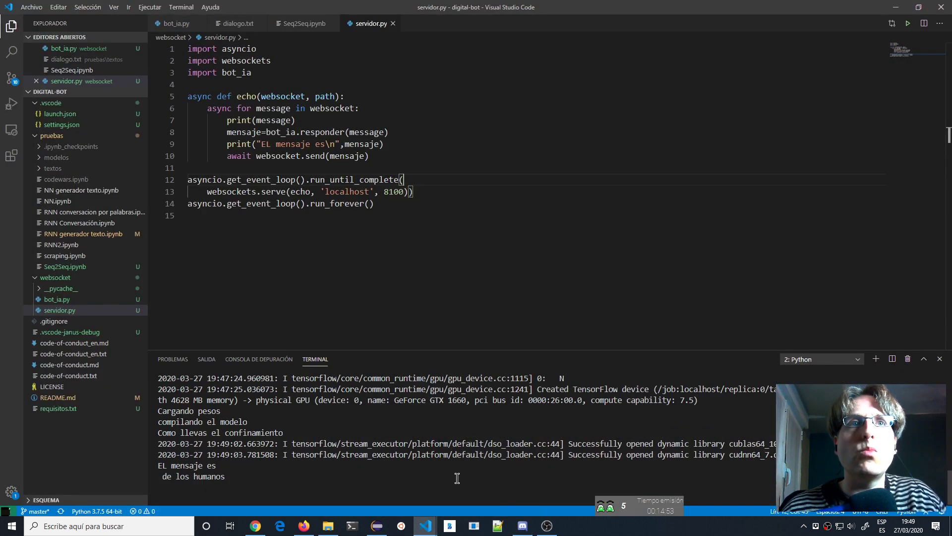
pyautogui.click(459, 484)
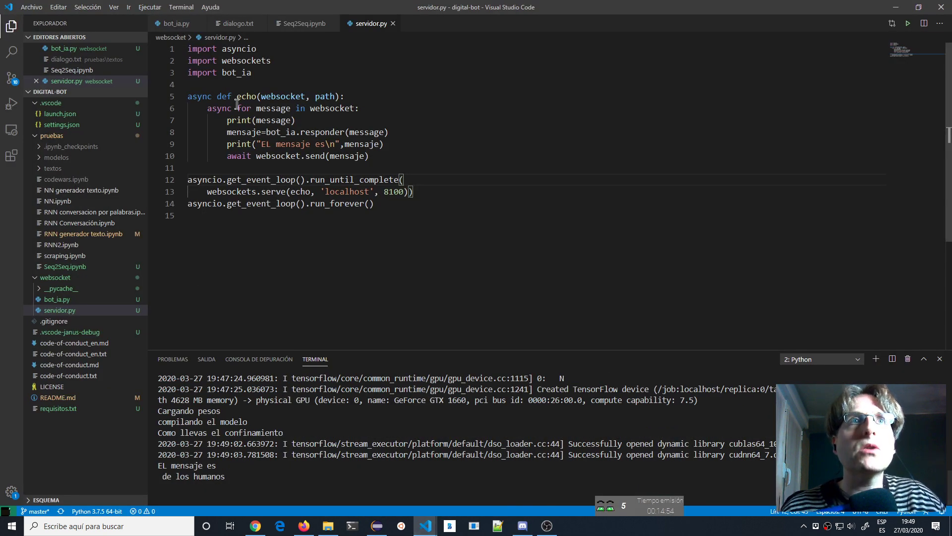
pyautogui.click(59, 301)
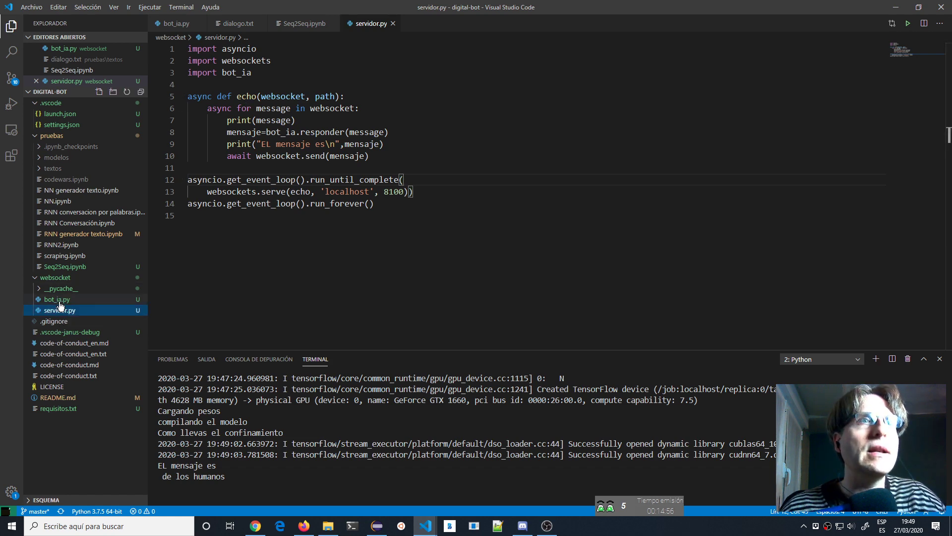
pyautogui.scroll(13, 342, 176)
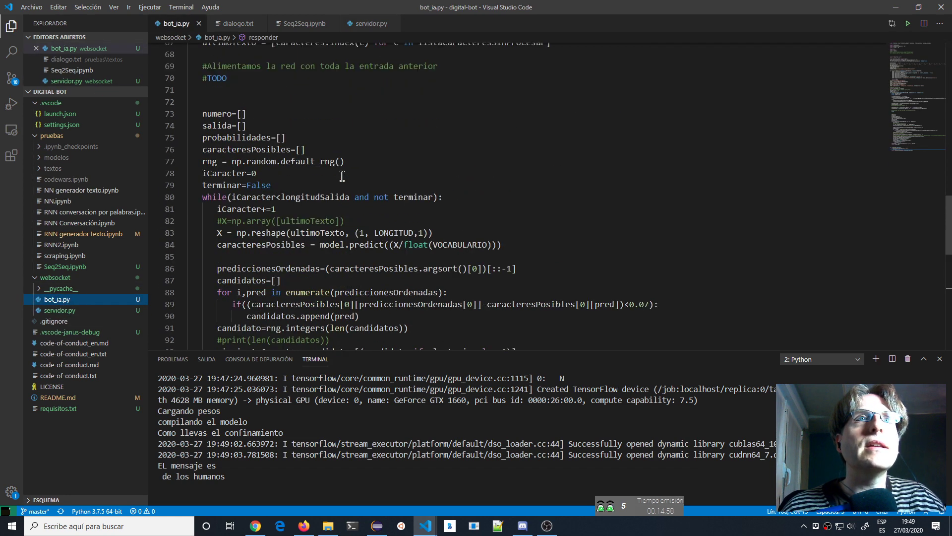
pyautogui.scroll(10, 342, 176)
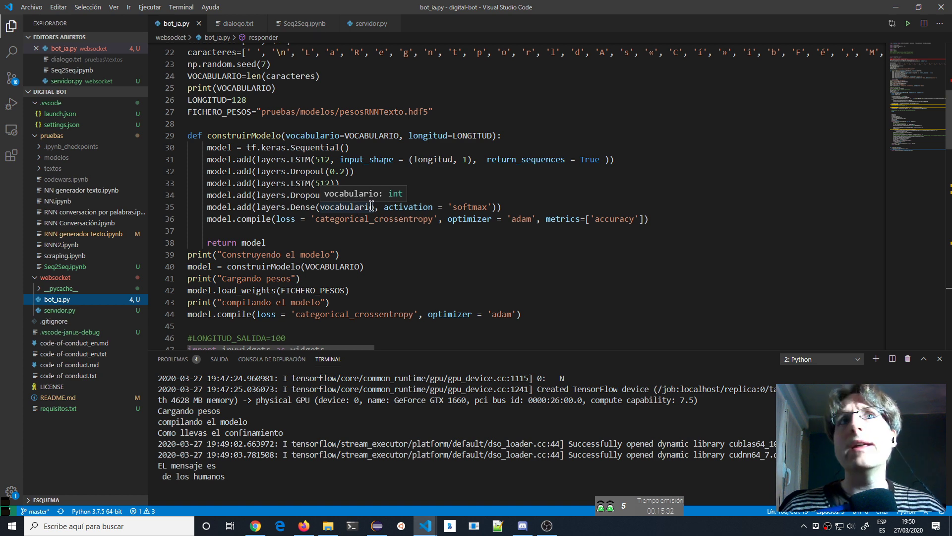
pyautogui.scroll(2, 364, 199)
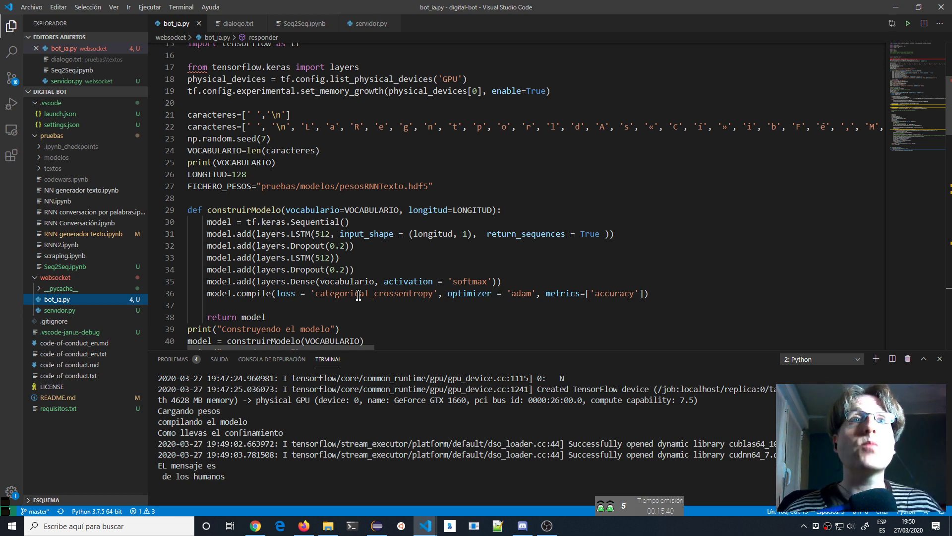
pyautogui.scroll(-2, 359, 295)
pyautogui.scroll(1, 377, 230)
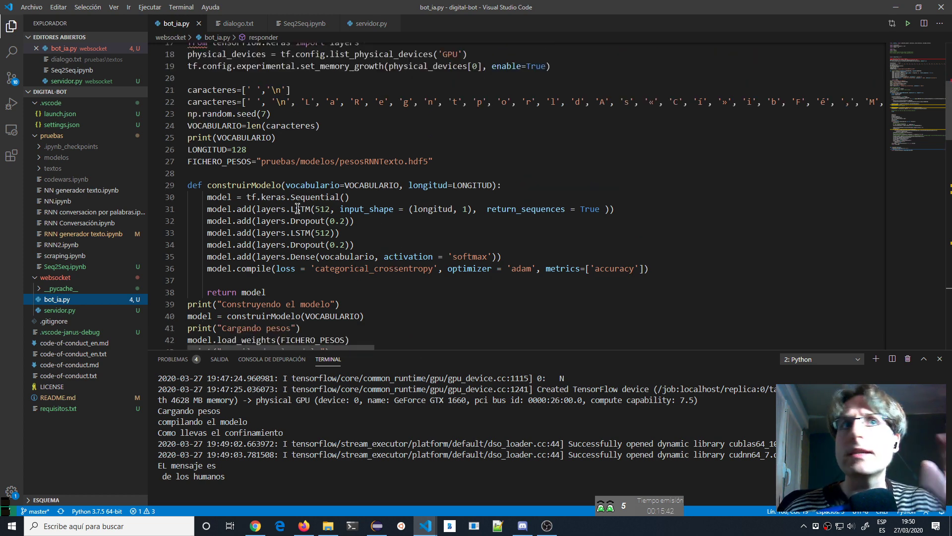
pyautogui.moveTo(296, 185); pyautogui.dragTo(269, 291)
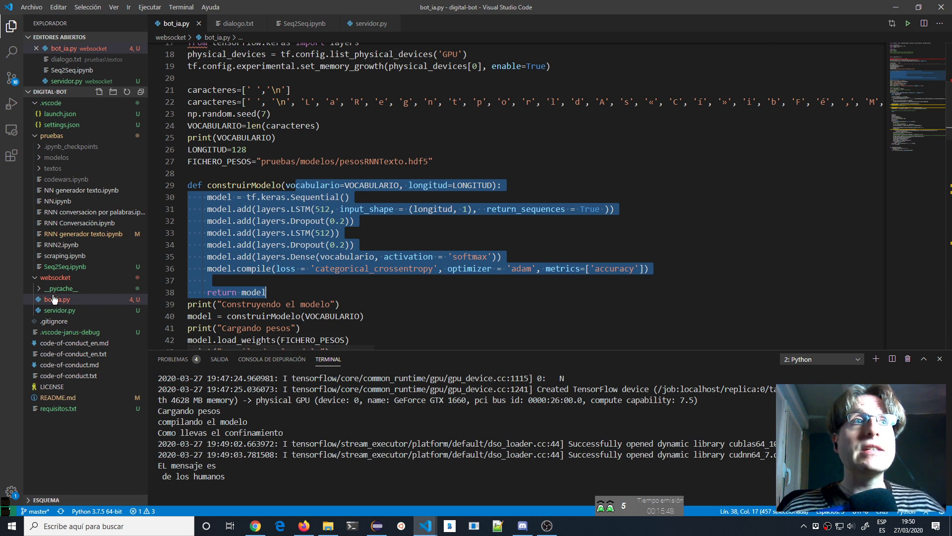
# - Open dialogo.txt from the pruebas/textos folder and review the sample greetings and mood dialogues around lines 576–615
pyautogui.click(52, 169)
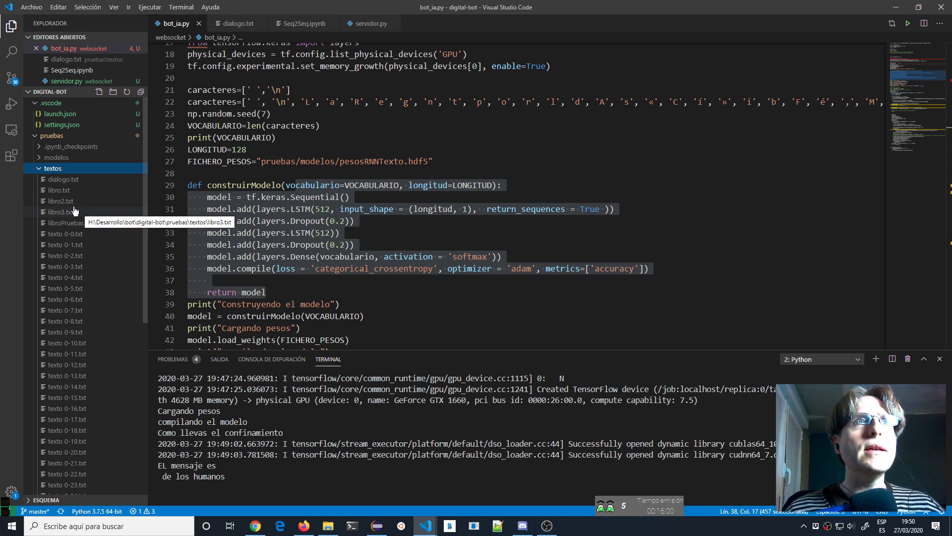
pyautogui.click(64, 180)
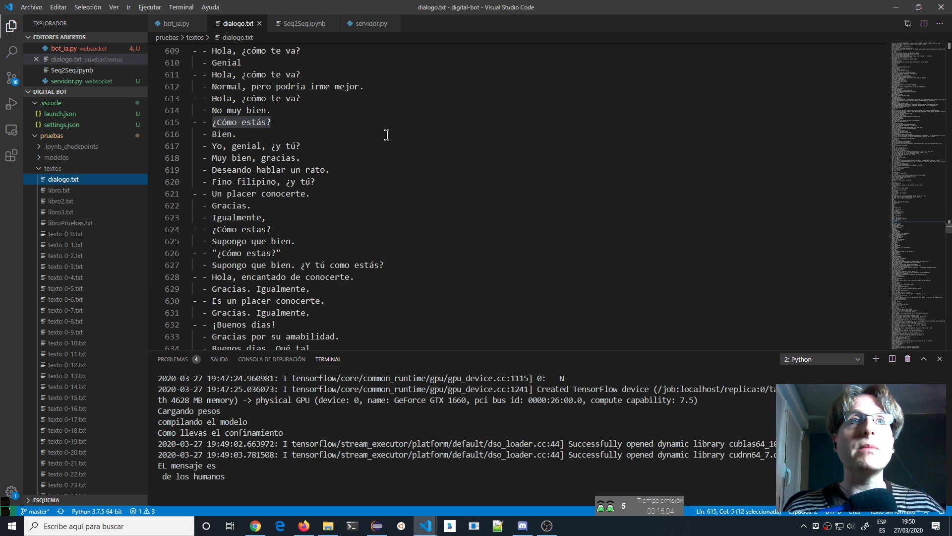
pyautogui.scroll(8, 387, 135)
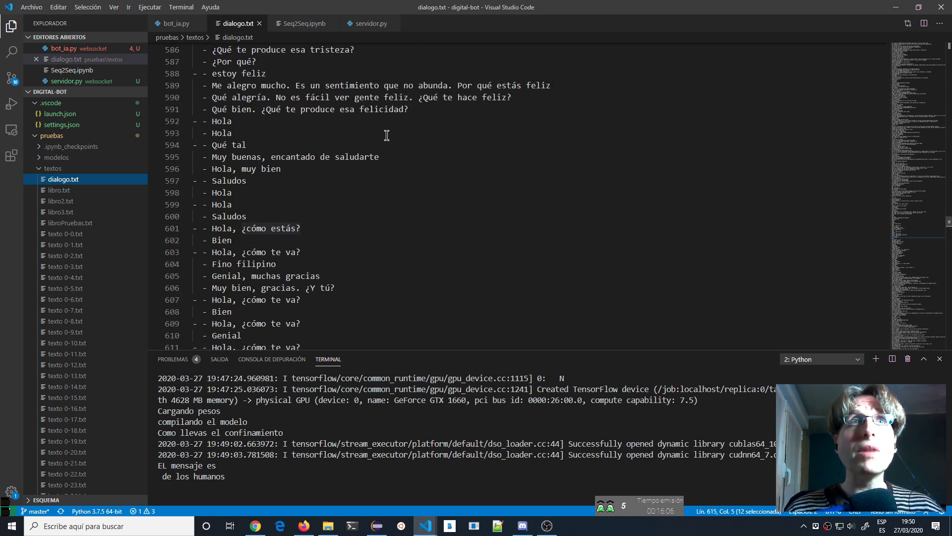
pyautogui.scroll(2, 387, 135)
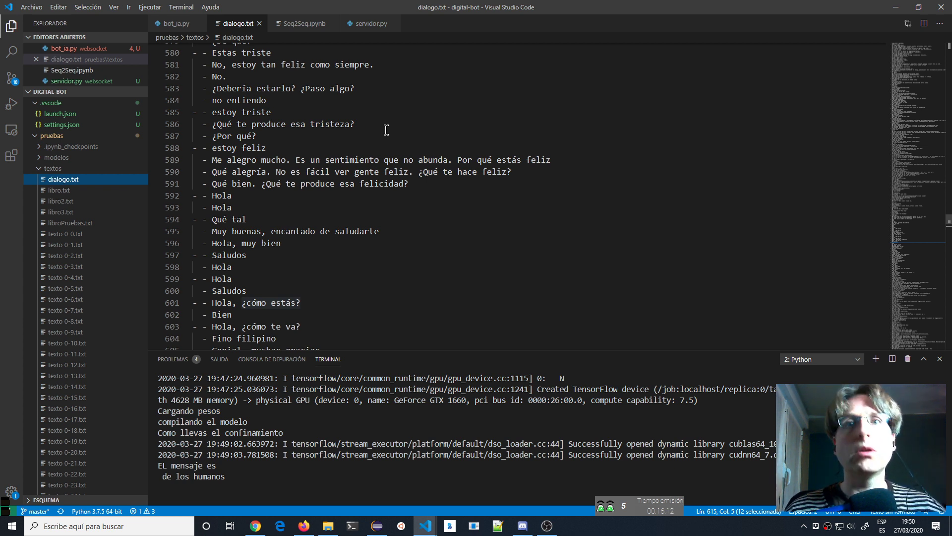
pyautogui.scroll(1, 387, 130)
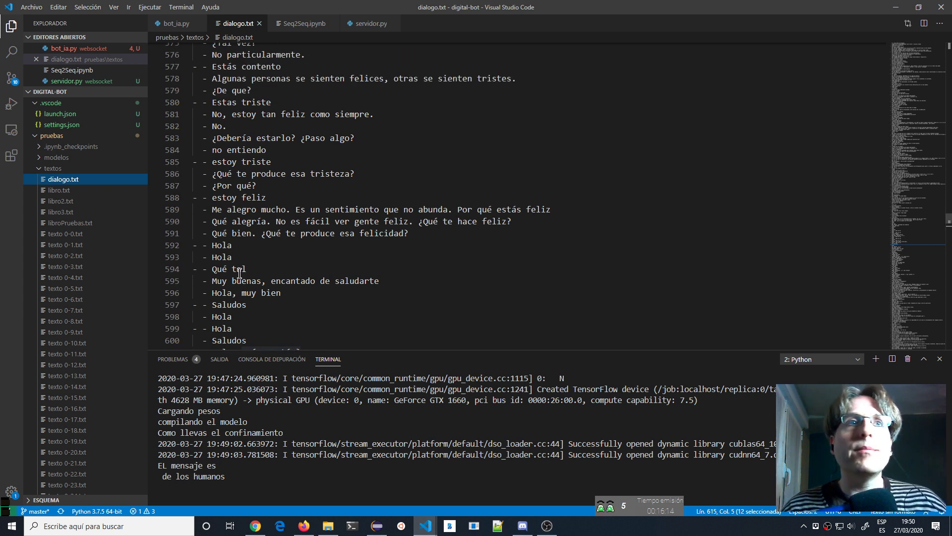
pyautogui.scroll(-1, 241, 298)
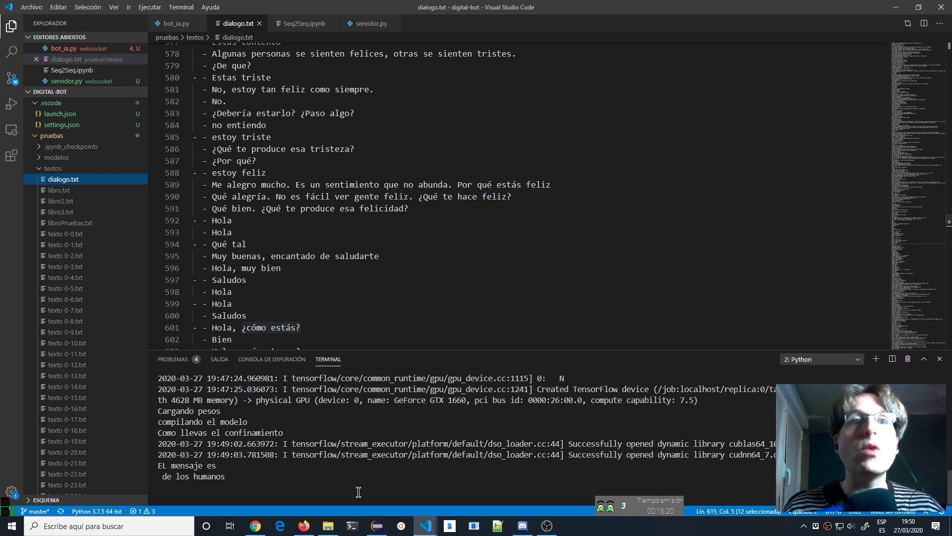
# - Switch to Discord and send the message "Saludos" in canal-de-pruebas, mentioning bot twitch
pyautogui.click(523, 526)
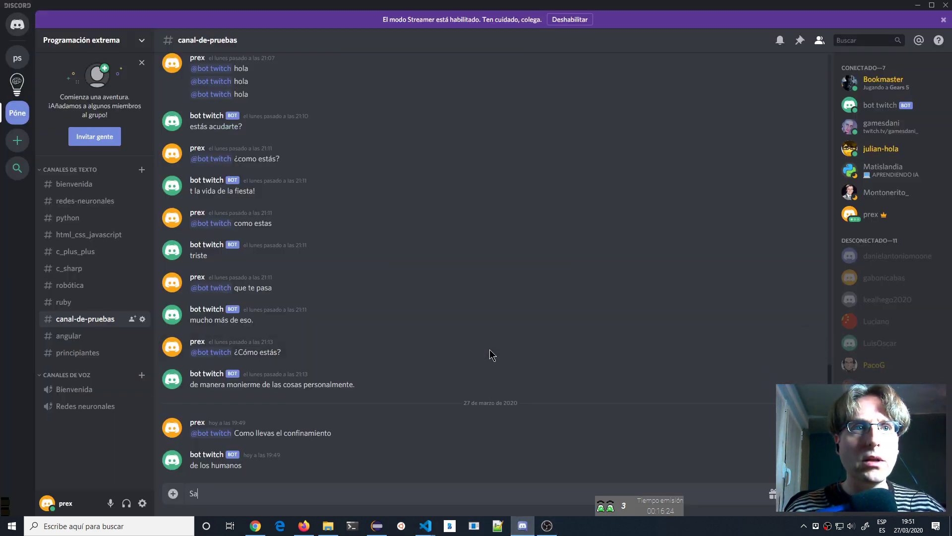
pyautogui.write('@')
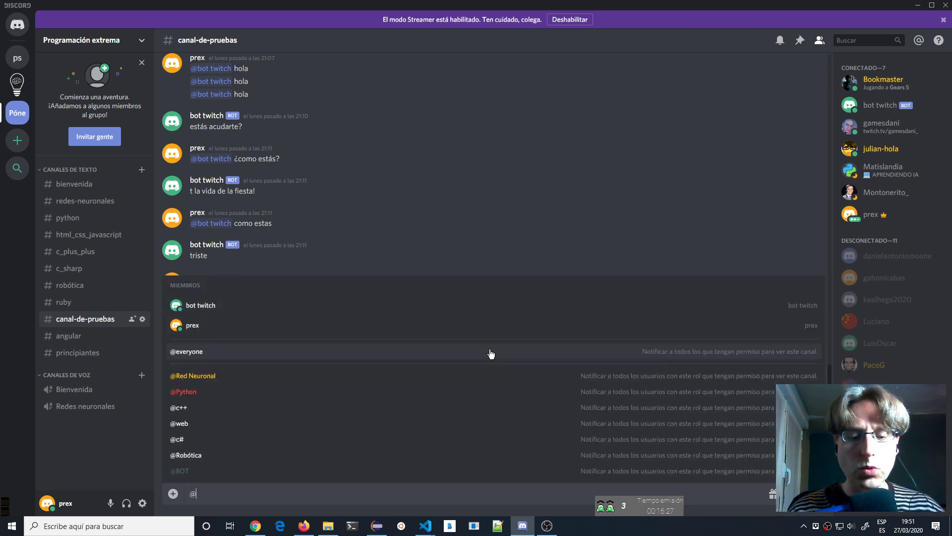
pyautogui.write('bot')
pyautogui.press('Tab')
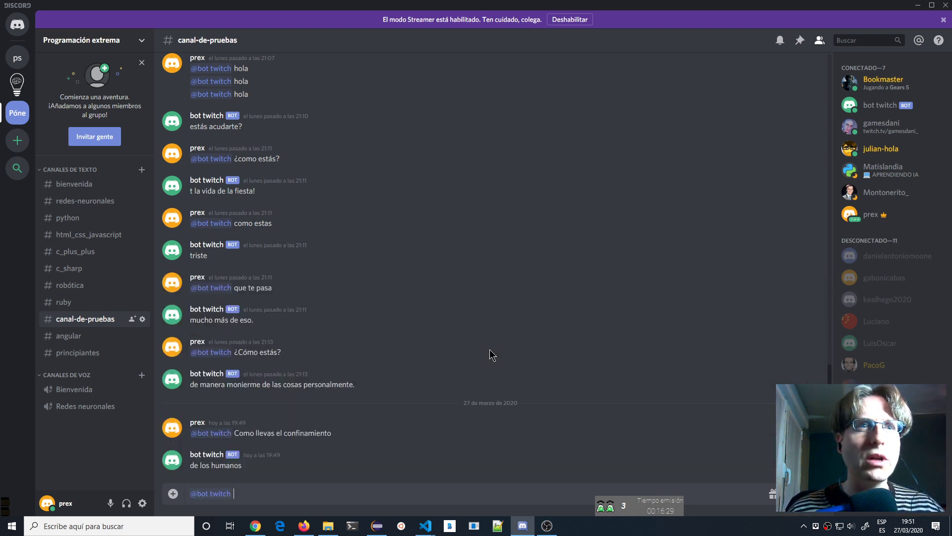
pyautogui.write('S')
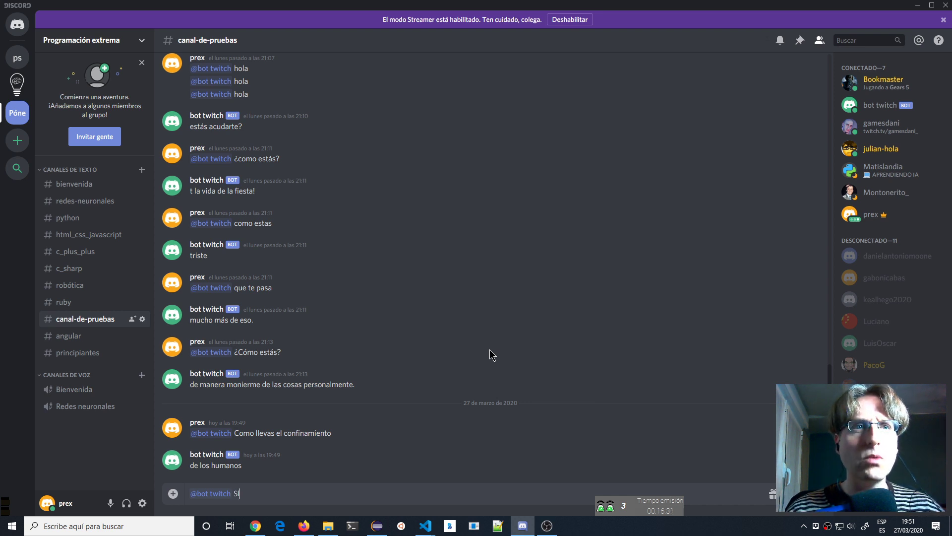
pyautogui.write('aludos')
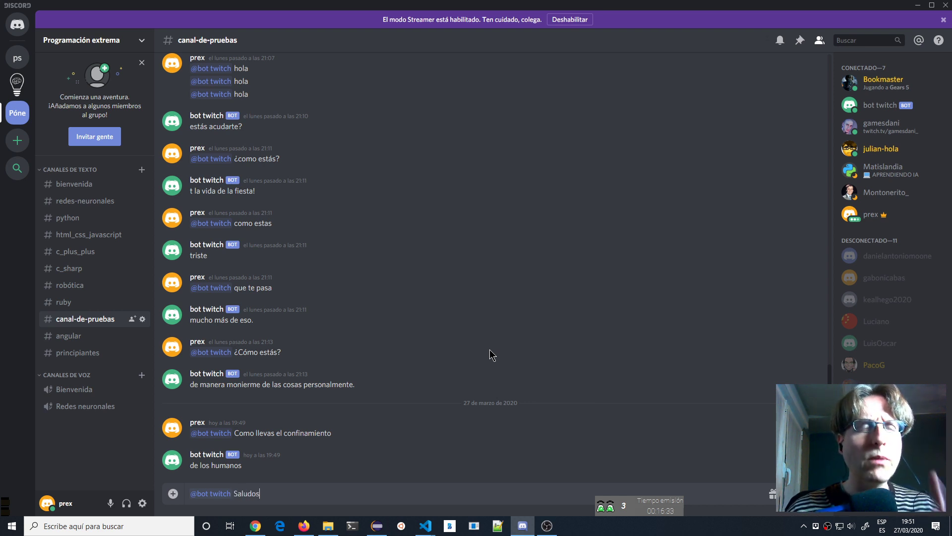
pyautogui.press('Return')
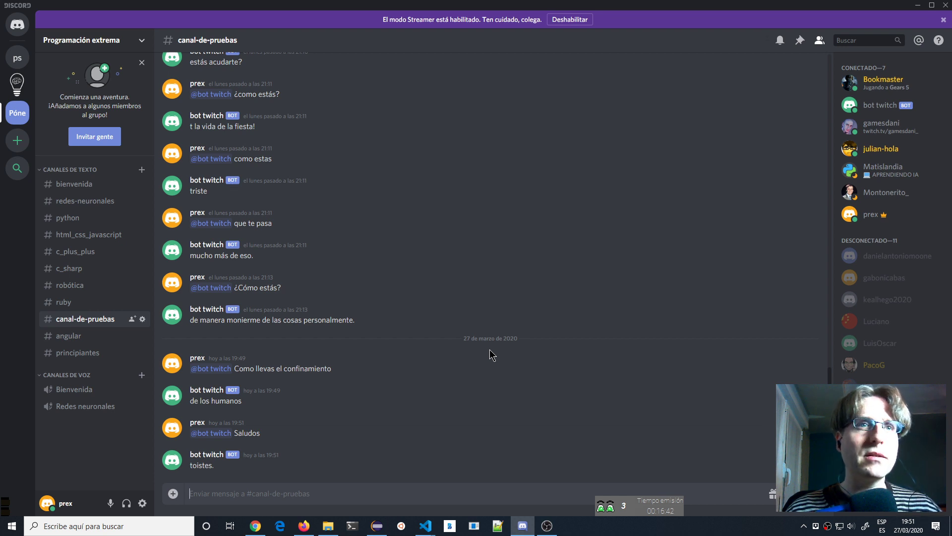
# - Send the lowercase message "saludos" to the channel, again mentioning bot twitch
pyautogui.write('#')
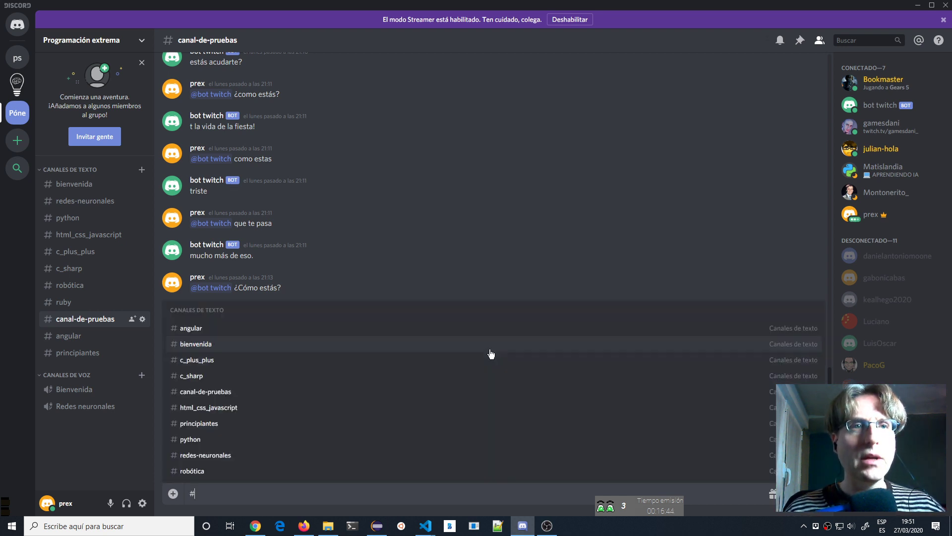
pyautogui.press('BackSpace')
pyautogui.write('@no')
pyautogui.press('BackSpace')
pyautogui.press('BackSpace')
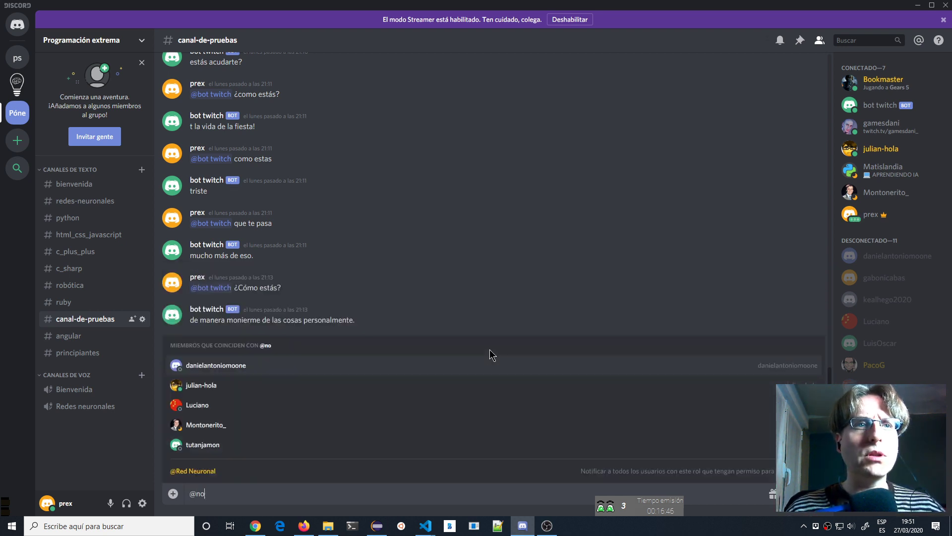
pyautogui.write('bot')
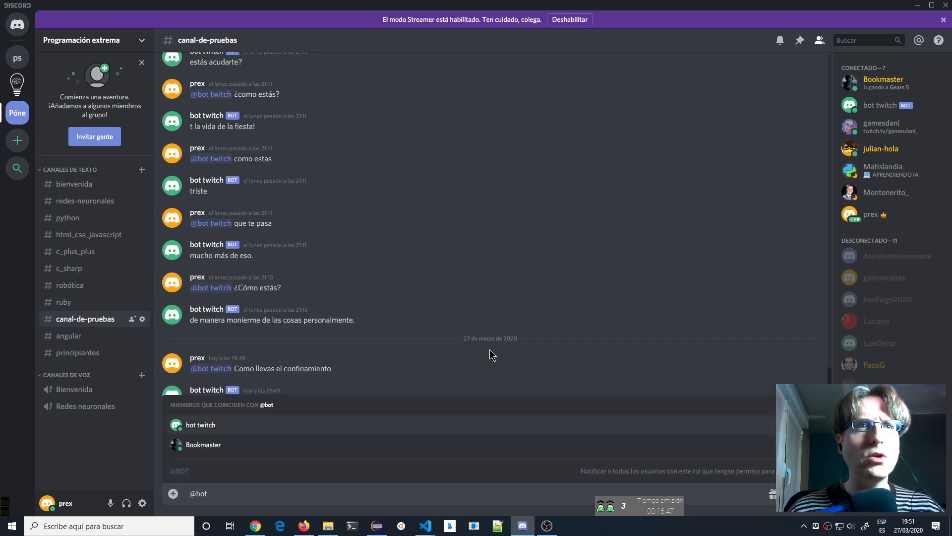
pyautogui.press('Tab')
pyautogui.write('saludos')
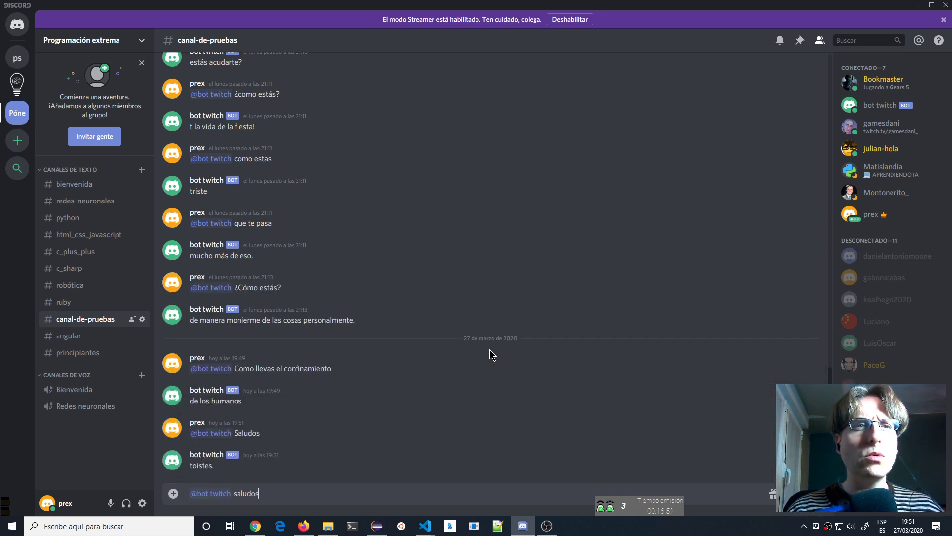
pyautogui.press('Return')
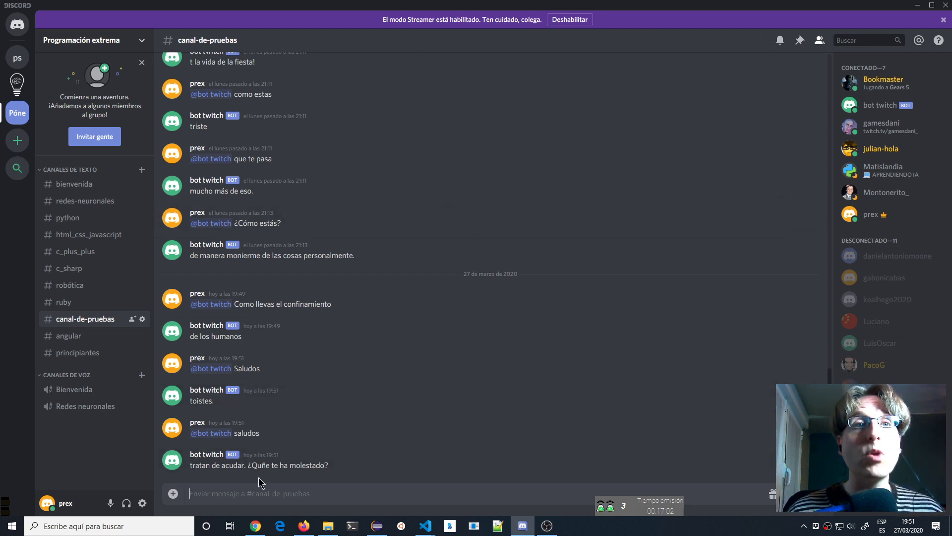
# - Highlight the misspelled letters in the first word of the question in the bot's latest reply
pyautogui.moveTo(261, 466); pyautogui.dragTo(267, 464)
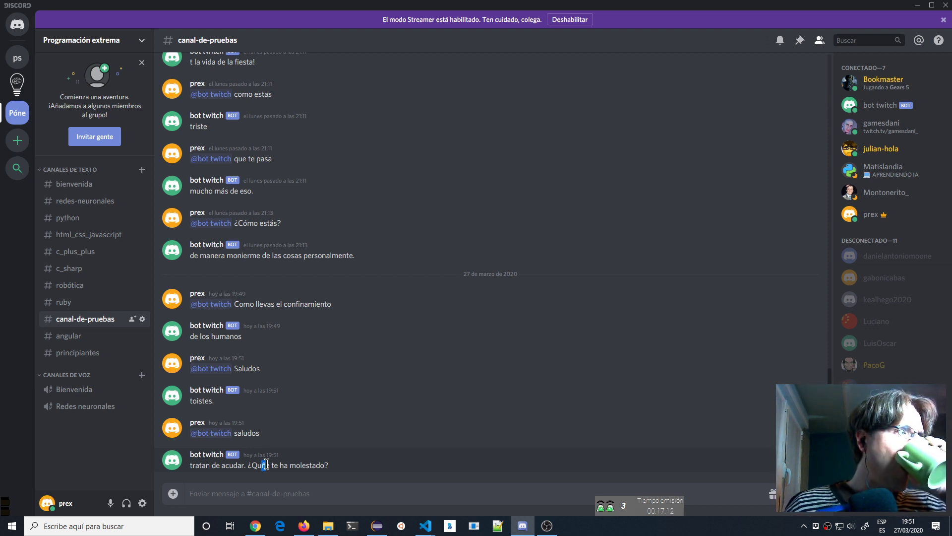
pyautogui.click(265, 464)
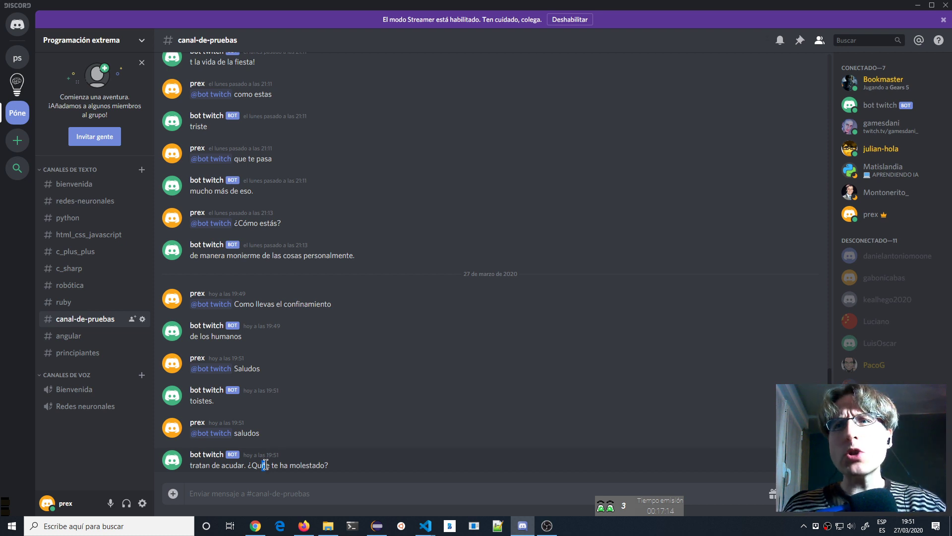
pyautogui.moveTo(264, 464); pyautogui.dragTo(260, 465)
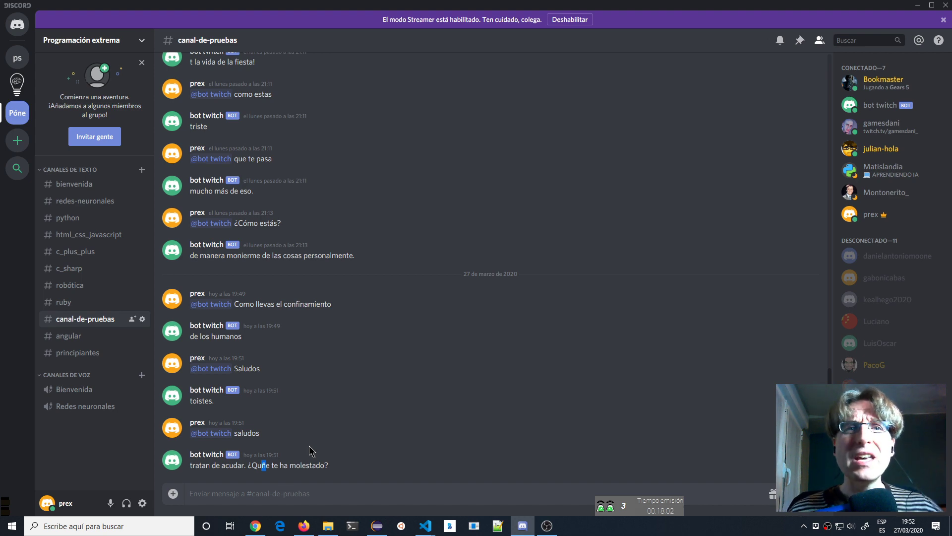
# - Switch to Firefox and open a new private browsing window
pyautogui.click(308, 525)
pyautogui.click(454, 8)
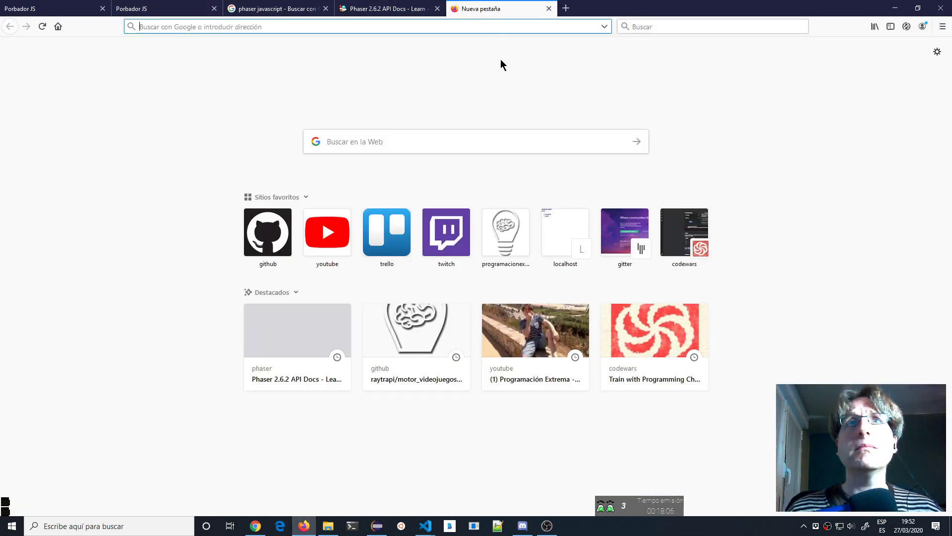
pyautogui.click(942, 26)
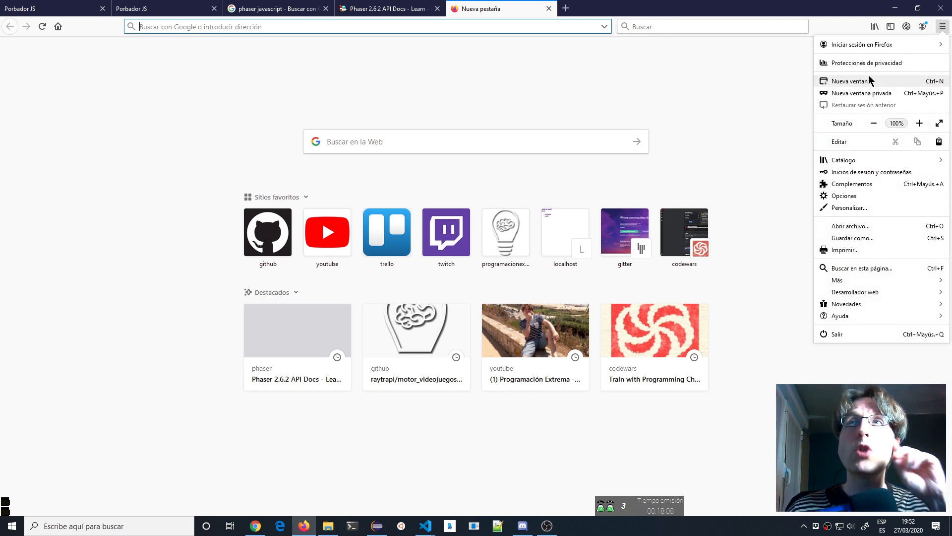
pyautogui.click(862, 94)
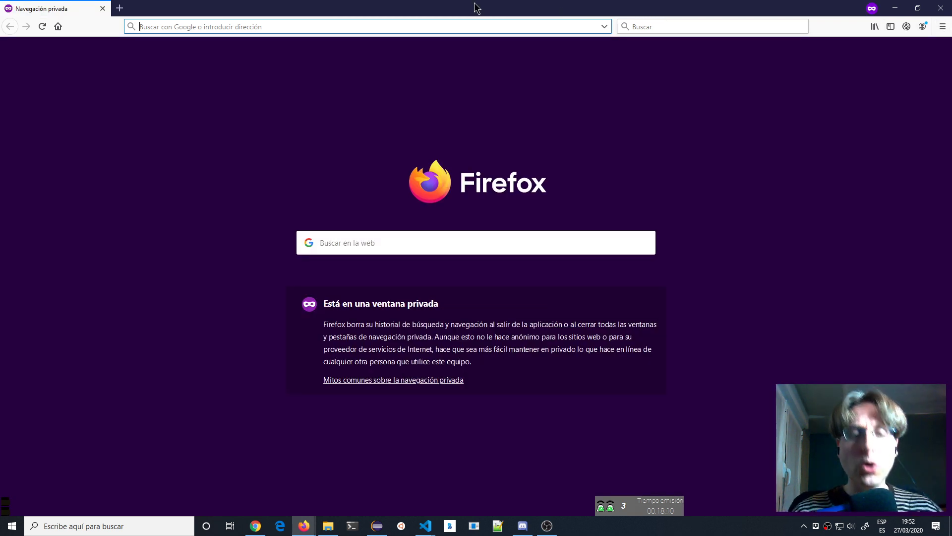
# - Search the web for "opengl conan" and look through the first results
pyautogui.write('op')
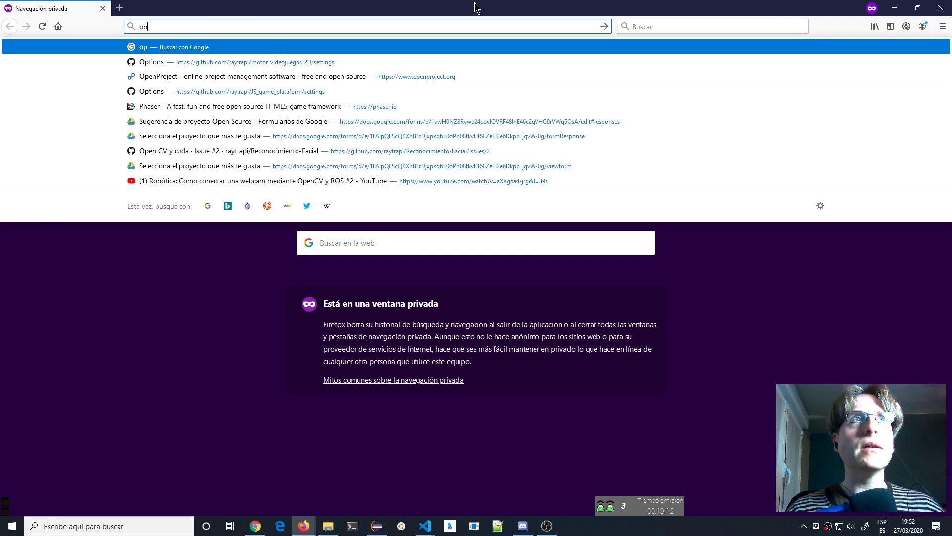
pyautogui.write('engl conan')
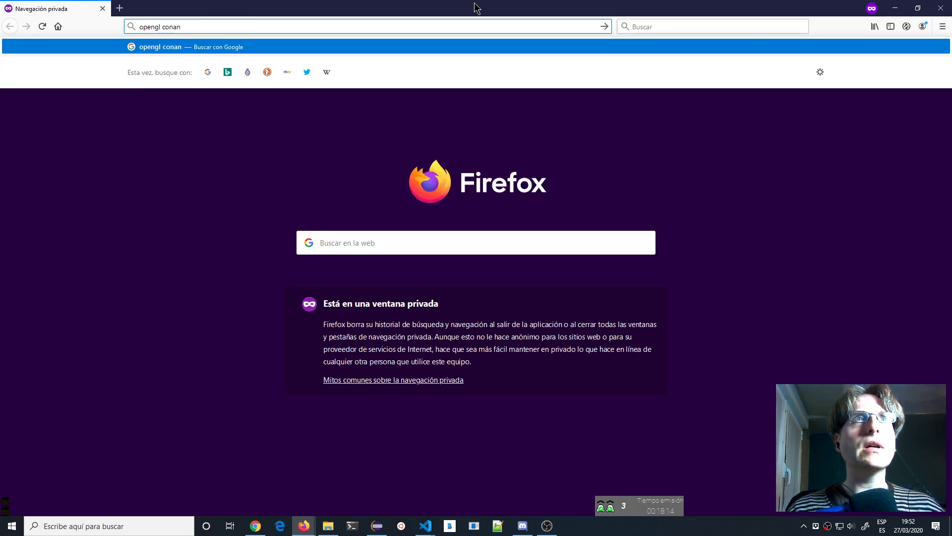
pyautogui.press('Return')
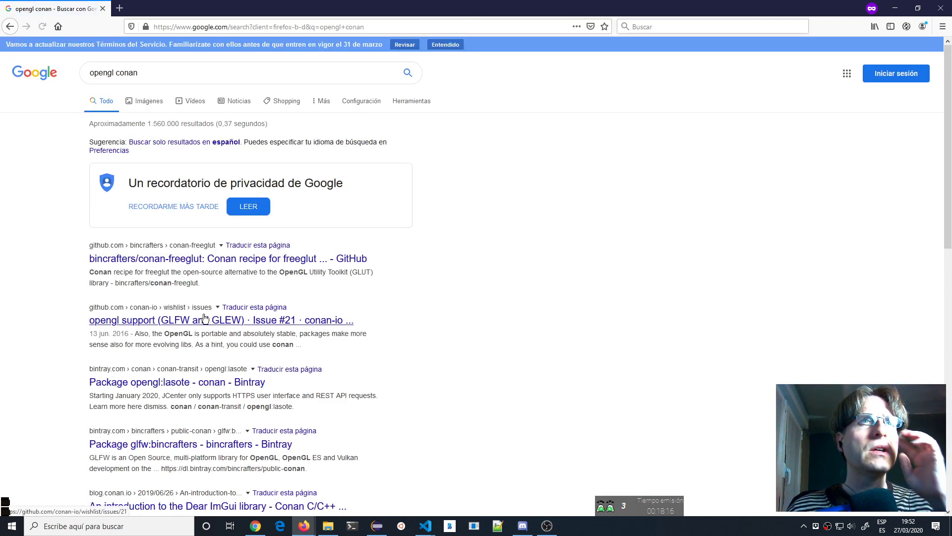
pyautogui.scroll(-2, 365, 334)
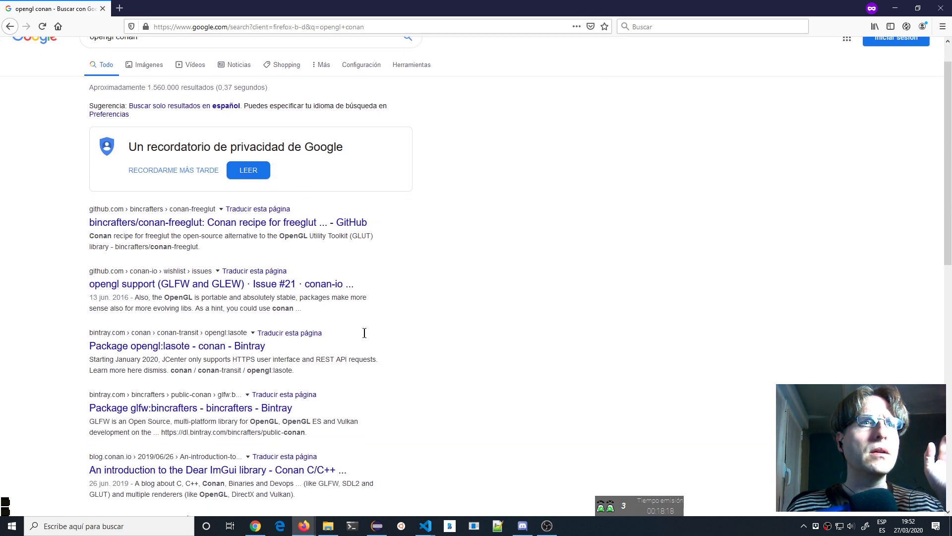
pyautogui.scroll(3, 366, 284)
# - Extend the Google query to "opengl conan repository" and run the search
pyautogui.click(153, 73)
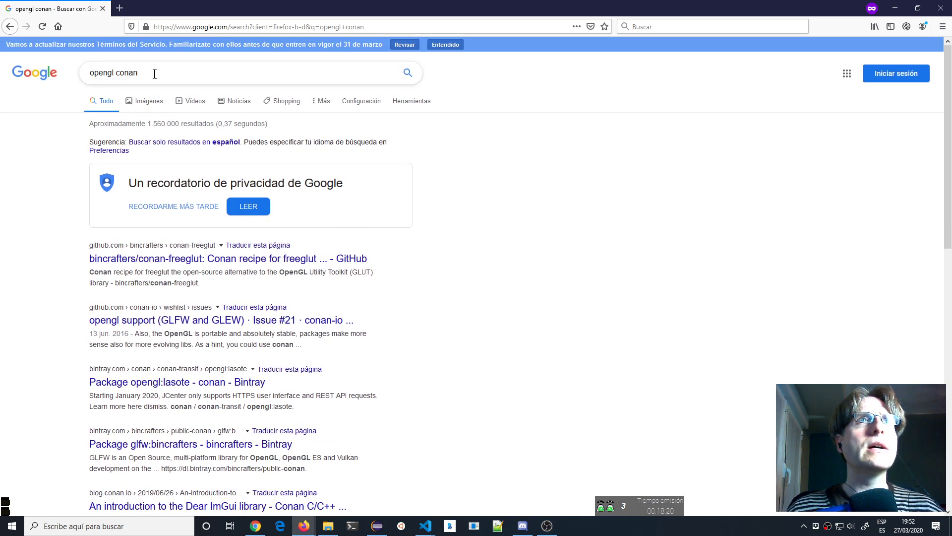
pyautogui.write('rep')
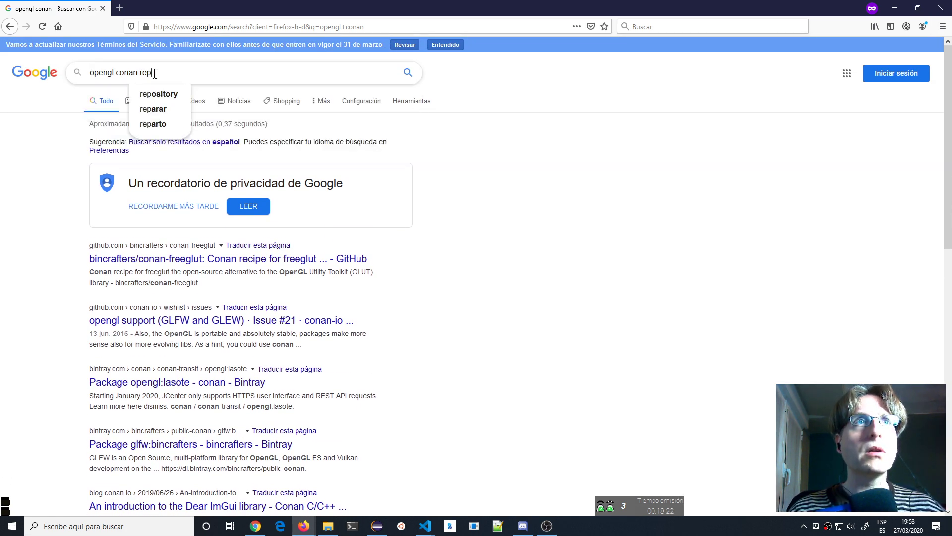
pyautogui.press('Down')
pyautogui.press('Return')
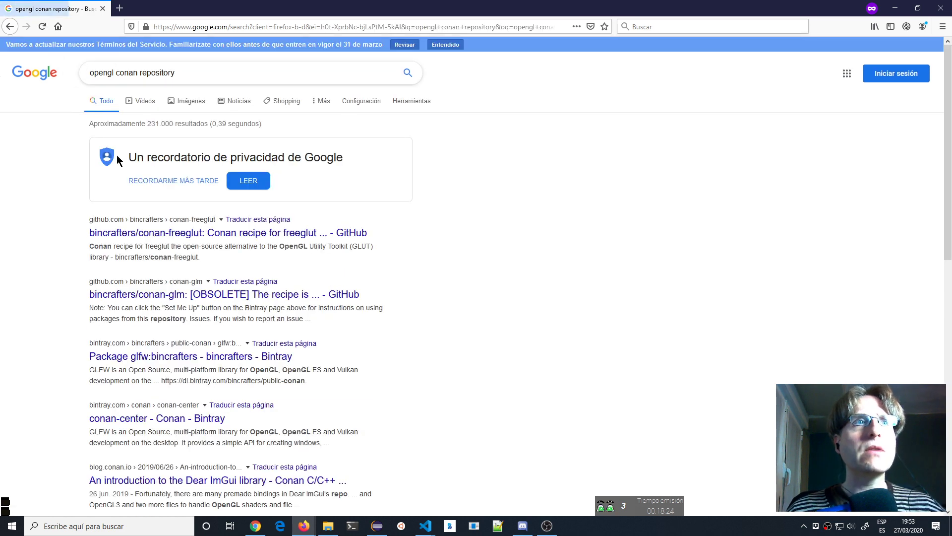
# - Remove "opengl" from the query and search Google for "conan repository"
pyautogui.click(90, 73)
pyautogui.press('Delete')
pyautogui.press('Delete')
pyautogui.press('Delete')
pyautogui.press('Delete')
pyautogui.press('Delete')
pyautogui.press('Delete')
pyautogui.press('Delete')
pyautogui.press('Delete')
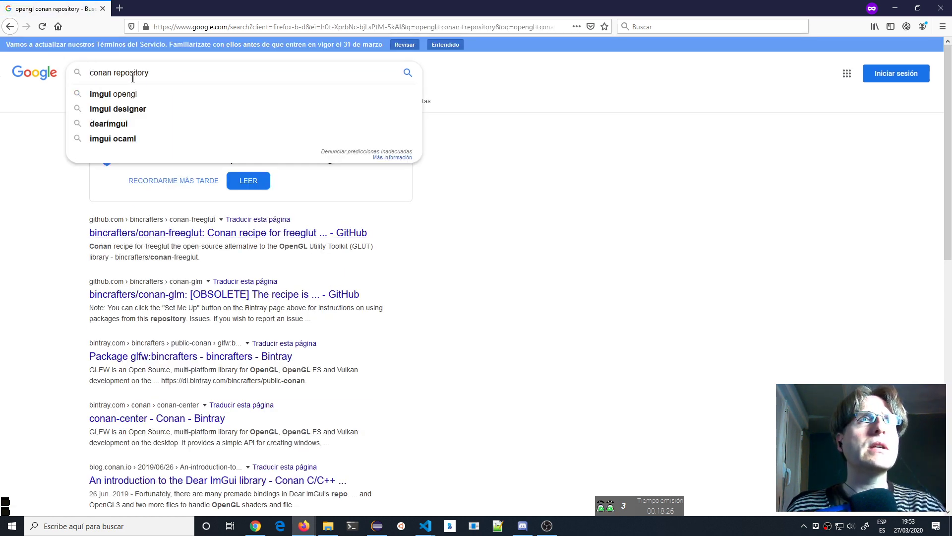
pyautogui.press('Return')
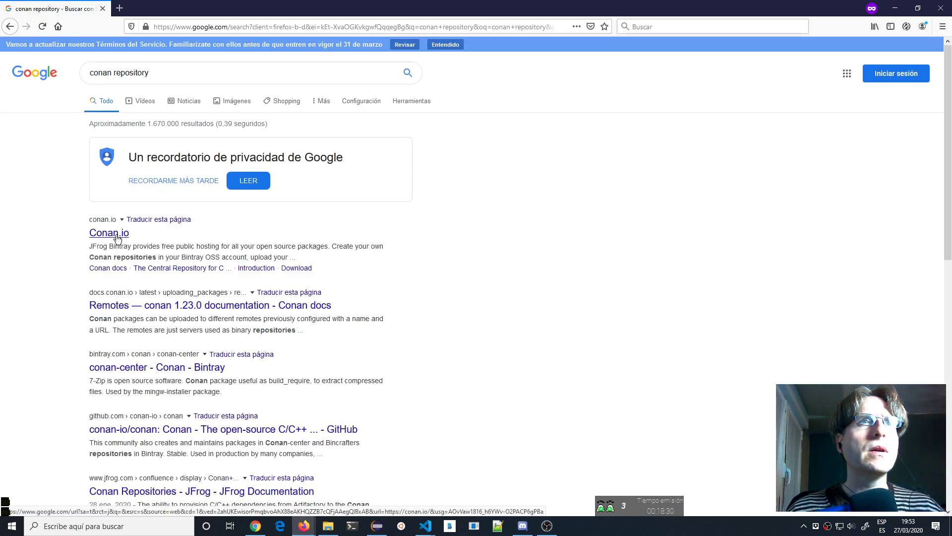
# - Look at the Conan.io site, return to the results, and view the Conan docs Remotes page in a new tab
pyautogui.click(117, 240)
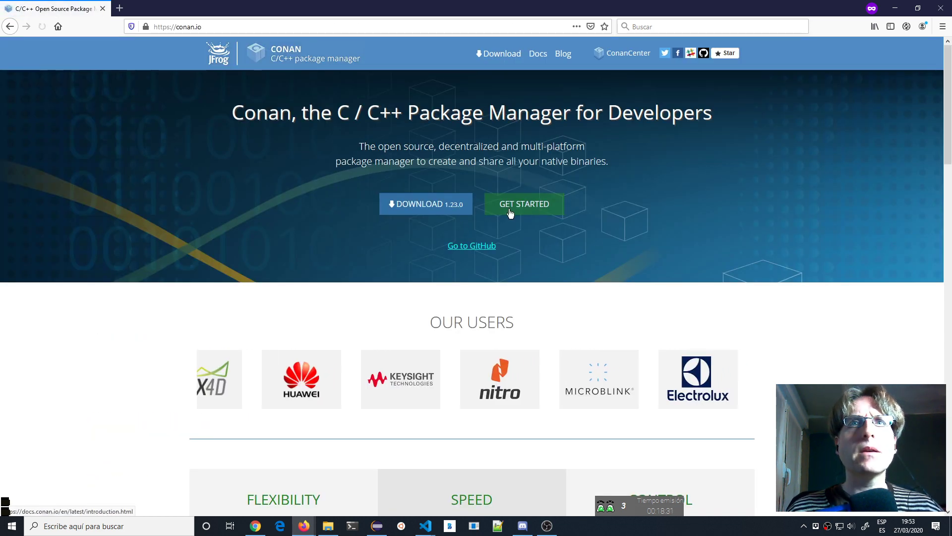
pyautogui.click(10, 27)
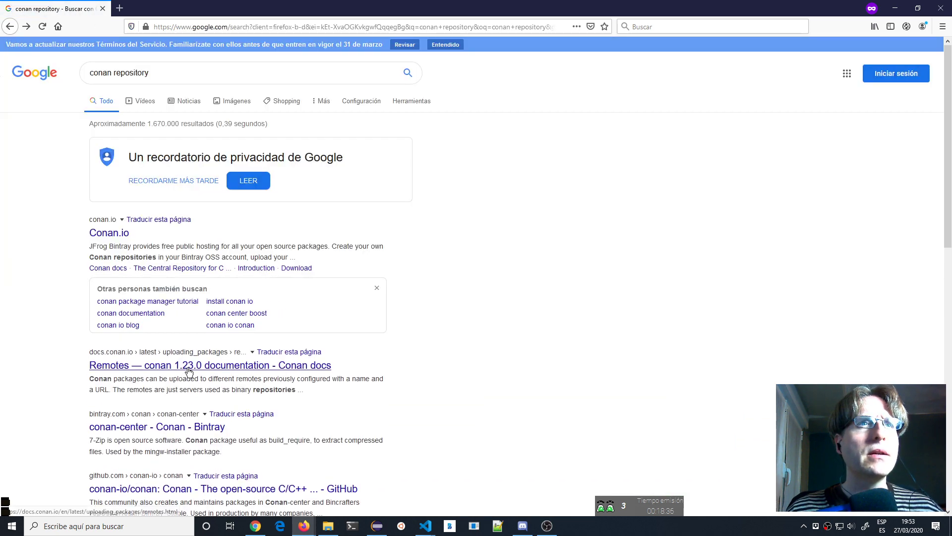
pyautogui.middleClick(188, 366)
pyautogui.click(163, 8)
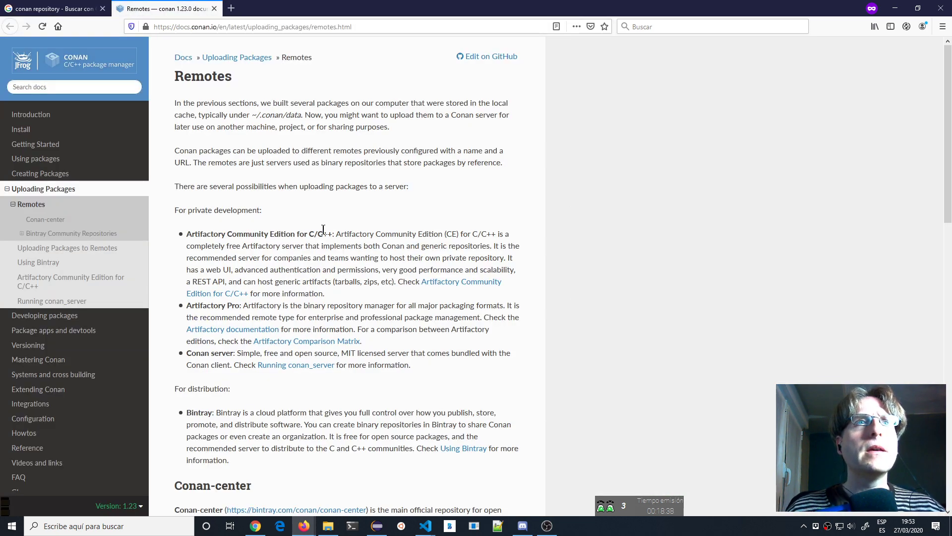
# - Open the conan-center Bintray result from the Google results in a new tab and place that tab after the Remotes tab
pyautogui.click(55, 18)
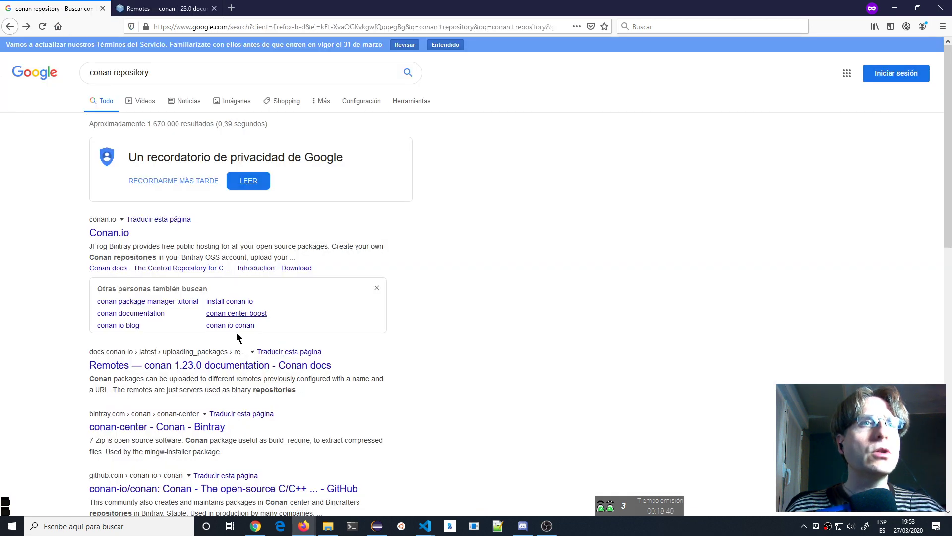
pyautogui.scroll(-1, 239, 334)
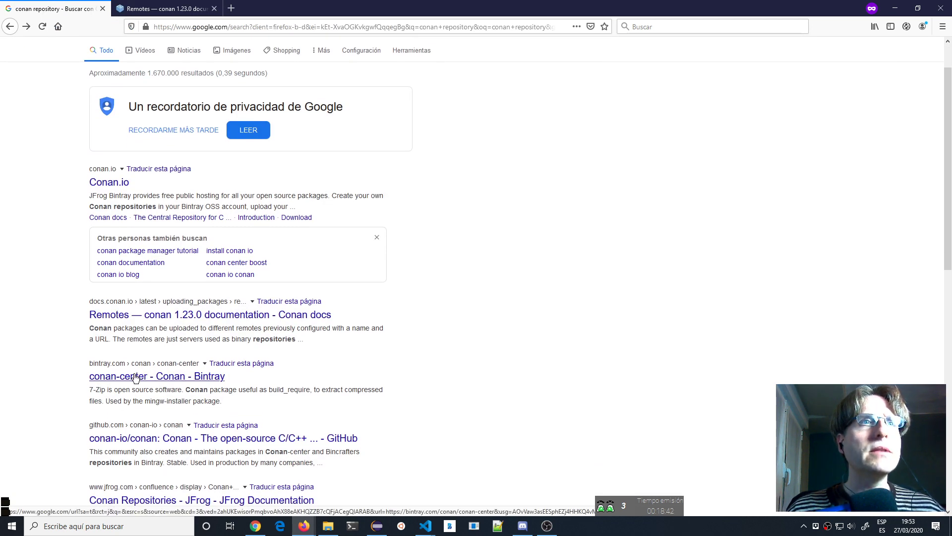
pyautogui.middleClick(137, 377)
pyautogui.click(177, 9)
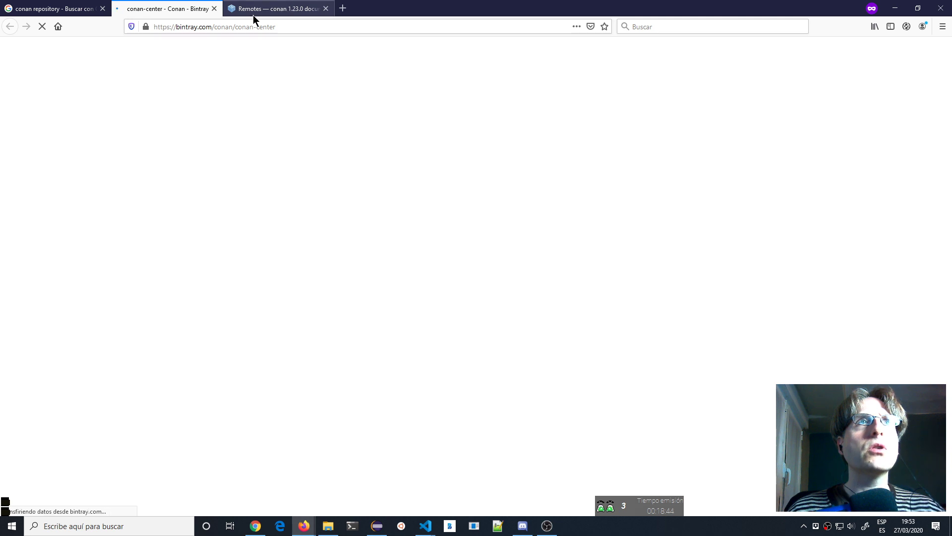
pyautogui.moveTo(208, 9); pyautogui.dragTo(347, 10)
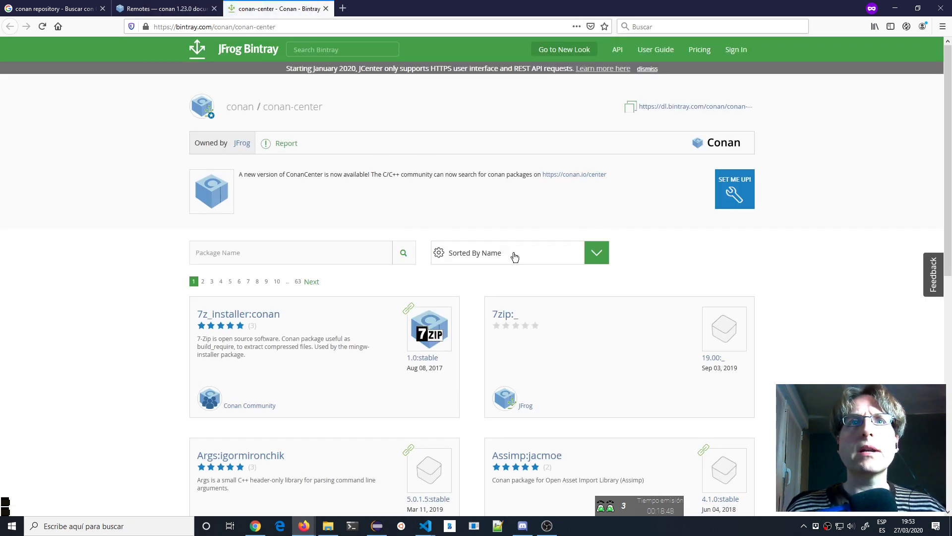
# - Search Bintray for "opengl" and look through the first page of package results
pyautogui.click(346, 48)
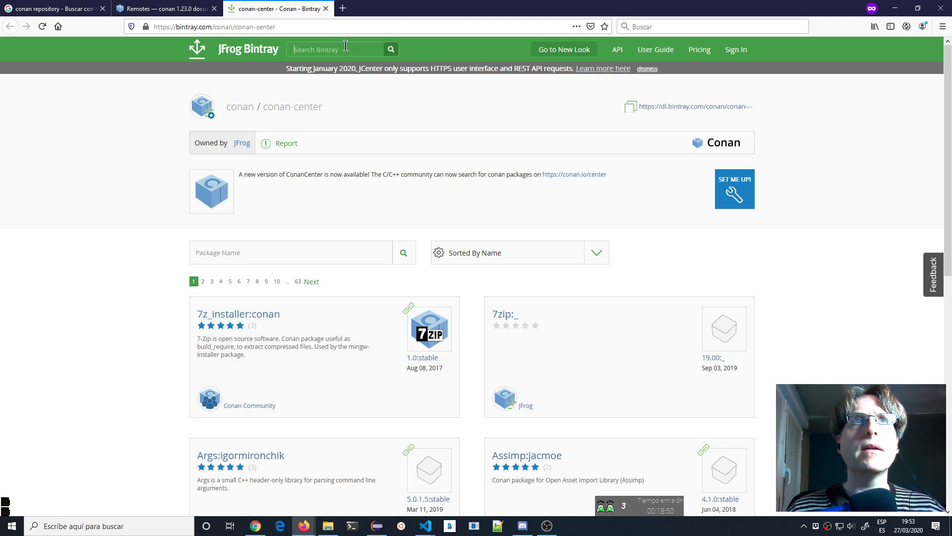
pyautogui.write('opengl')
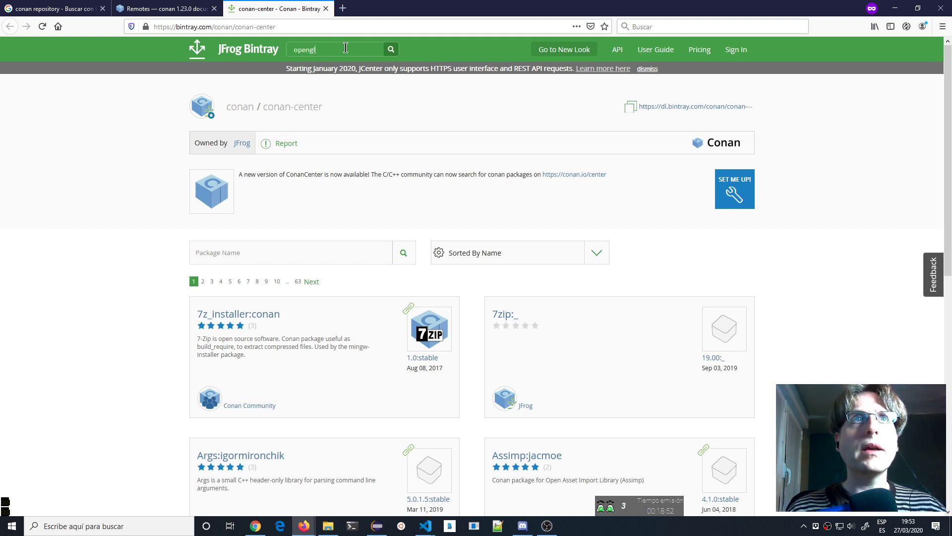
pyautogui.press('Return')
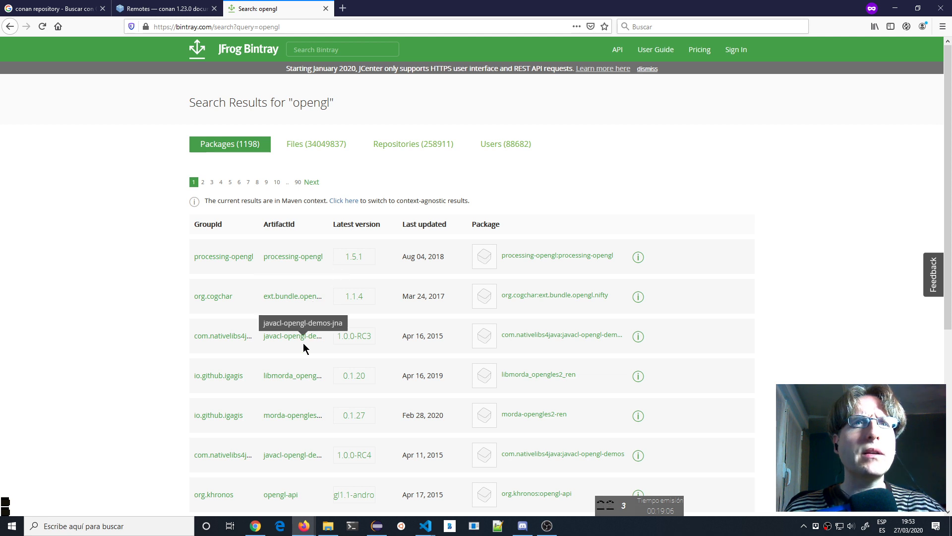
pyautogui.scroll(-3, 302, 337)
pyautogui.scroll(-2, 303, 338)
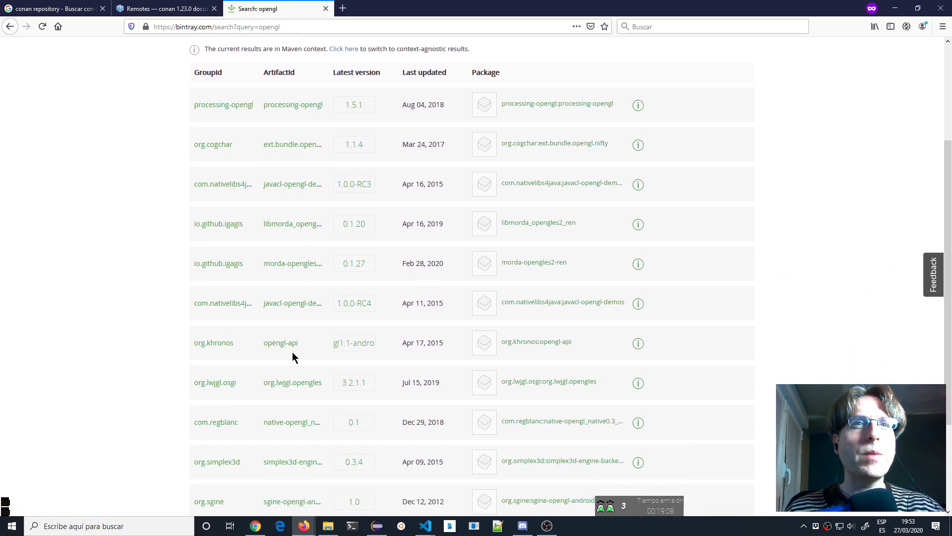
pyautogui.scroll(-3, 291, 353)
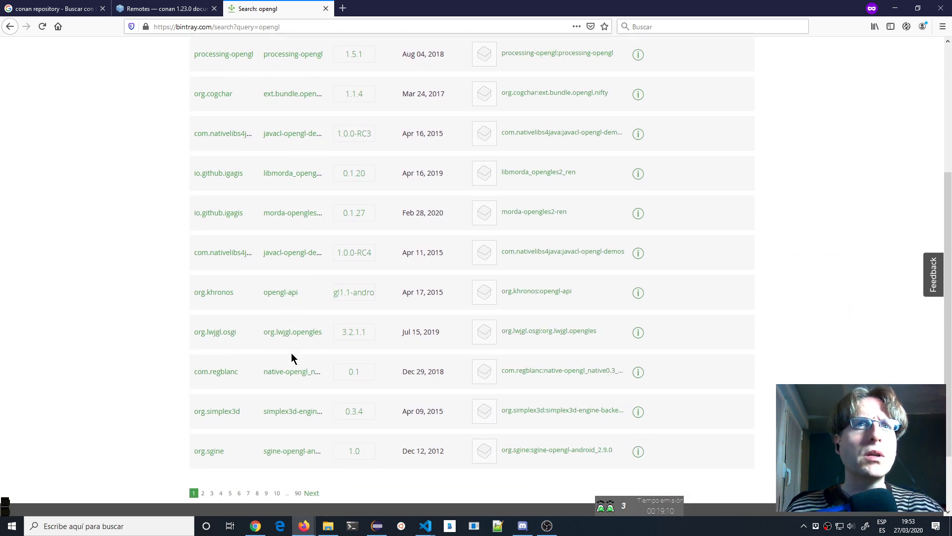
pyautogui.scroll(1, 290, 353)
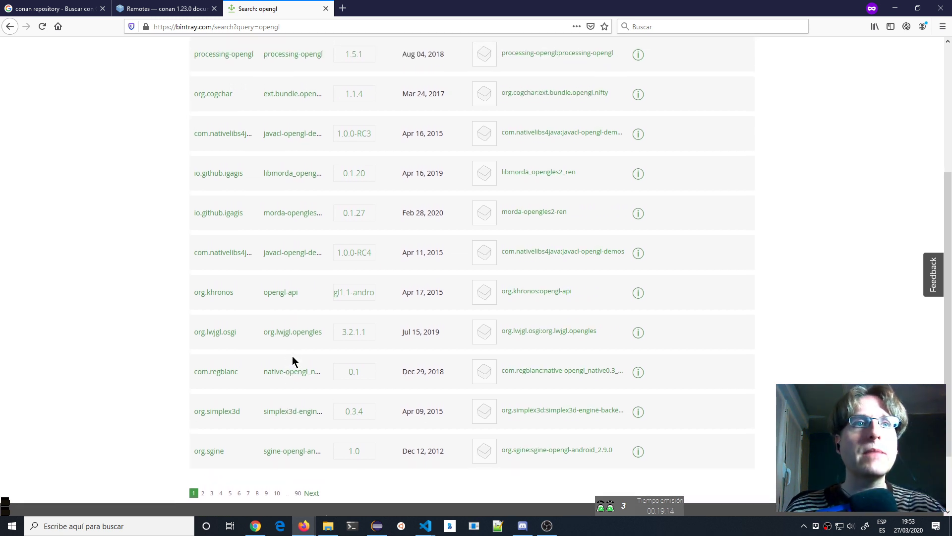
pyautogui.scroll(1, 292, 360)
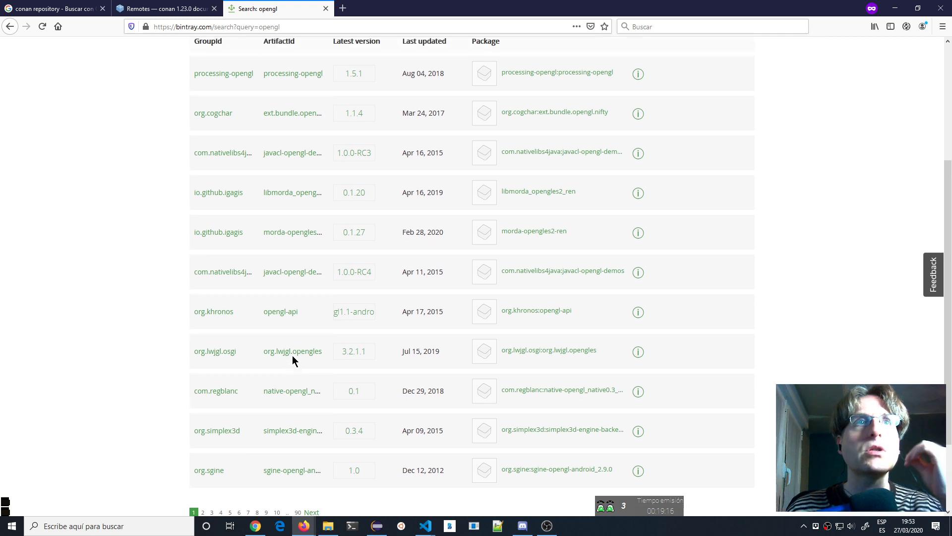
pyautogui.scroll(3, 290, 356)
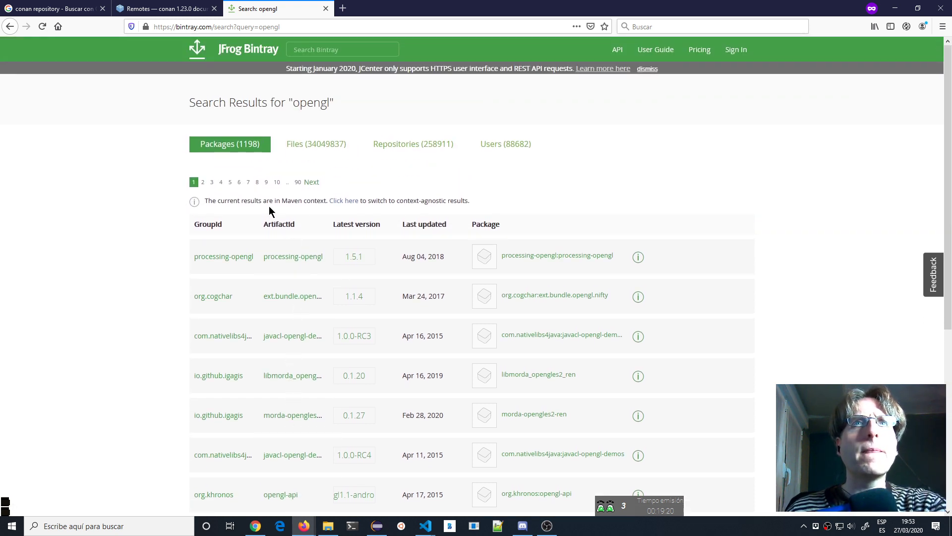
# - Search Google for "opengl" in a new tab, open the opengl.org result and skim its headline news
pyautogui.click(343, 8)
pyautogui.write('open')
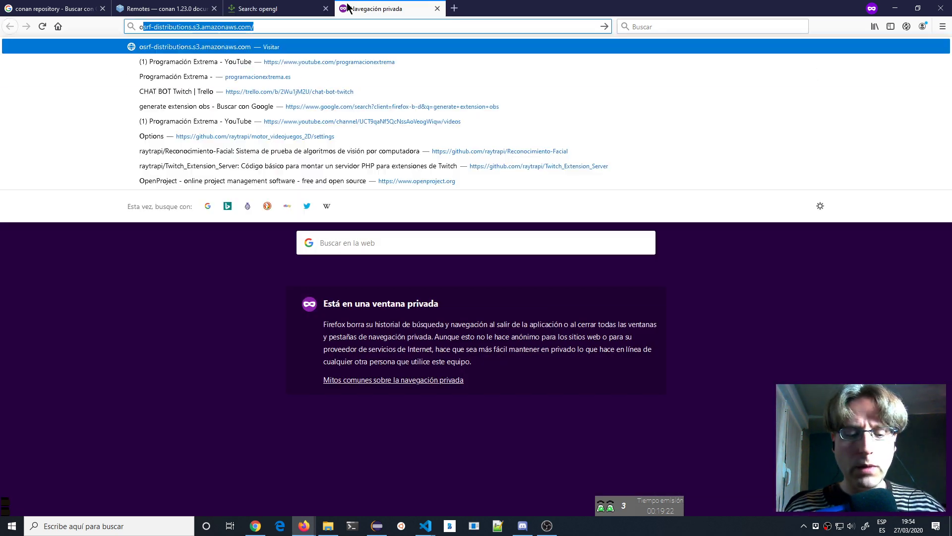
pyautogui.write('g')
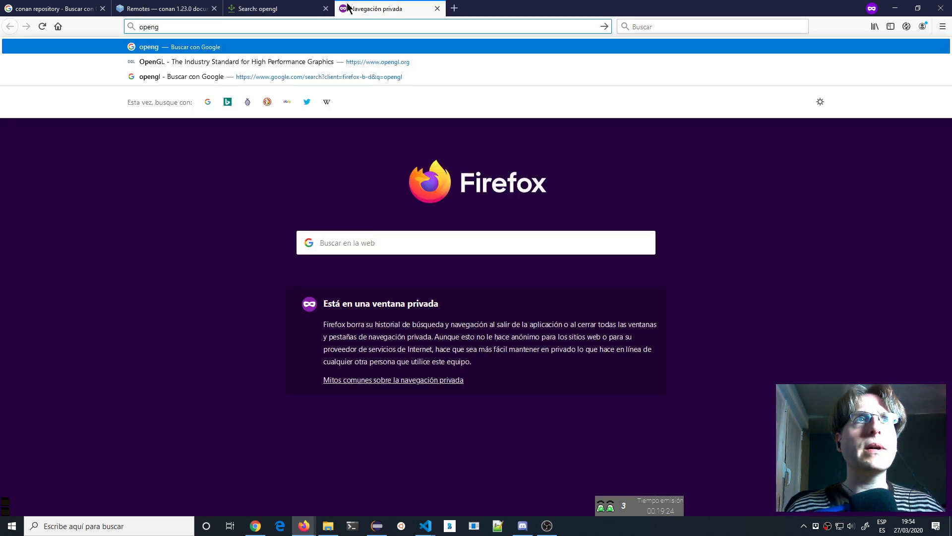
pyautogui.write('l')
pyautogui.press('Return')
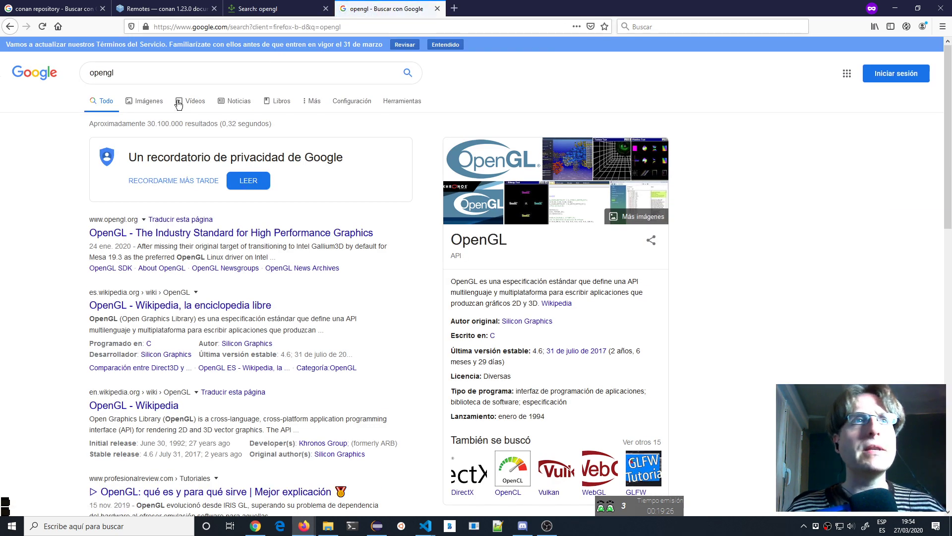
pyautogui.click(126, 234)
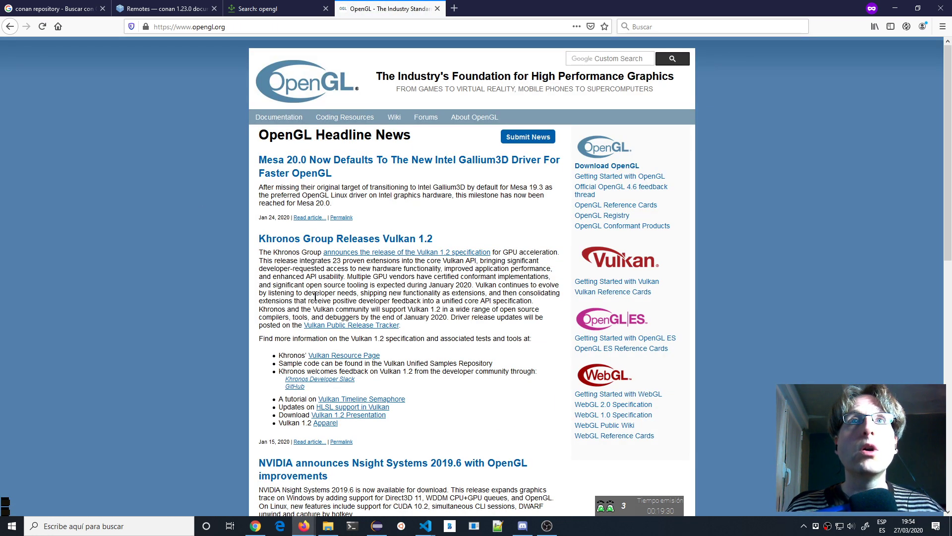
pyautogui.scroll(-7, 410, 178)
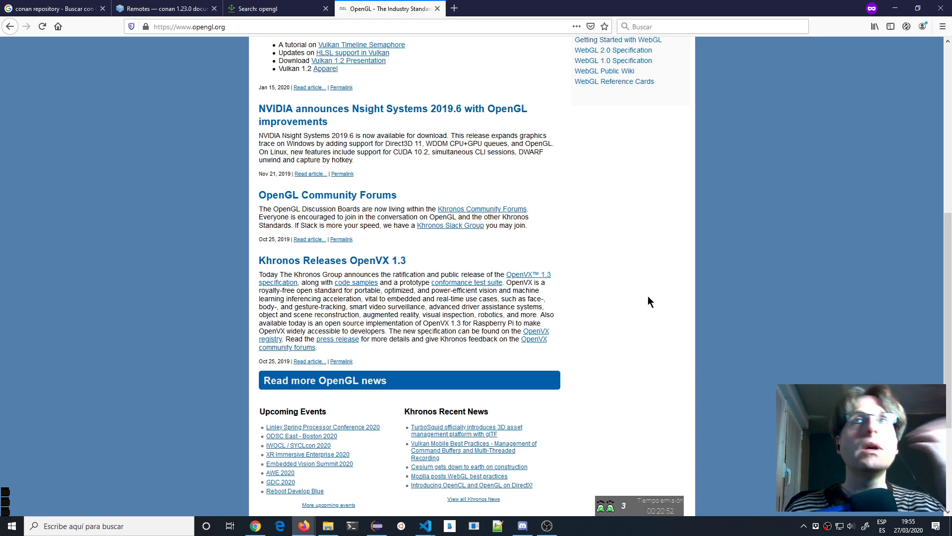
pyautogui.scroll(7, 648, 298)
# - Search Google for "boost c++" in another new tab and open the Boost C++ Libraries site
pyautogui.click(455, 7)
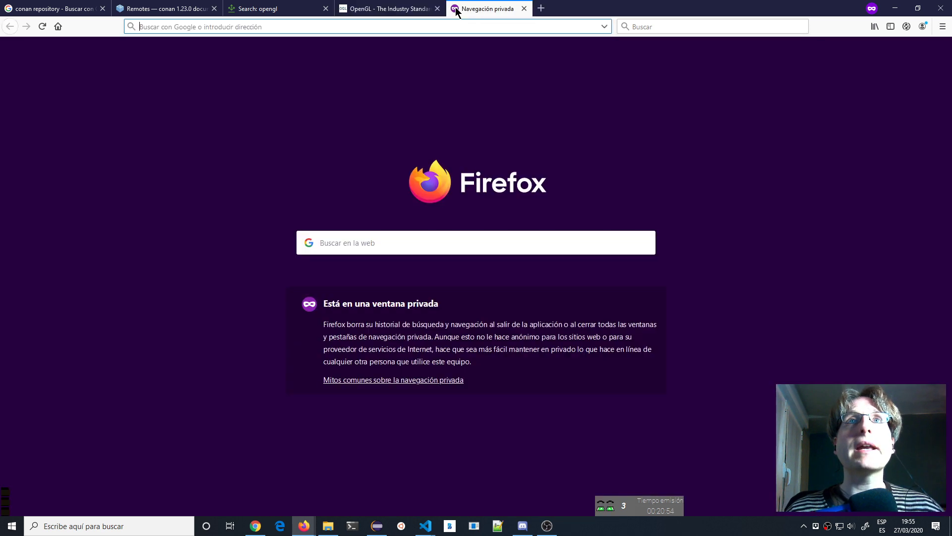
pyautogui.write('boos')
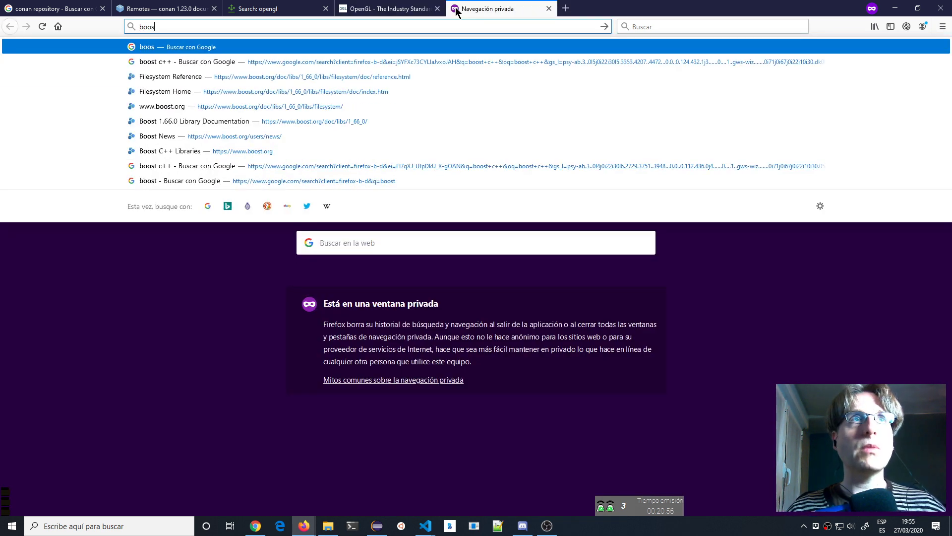
pyautogui.write('t c')
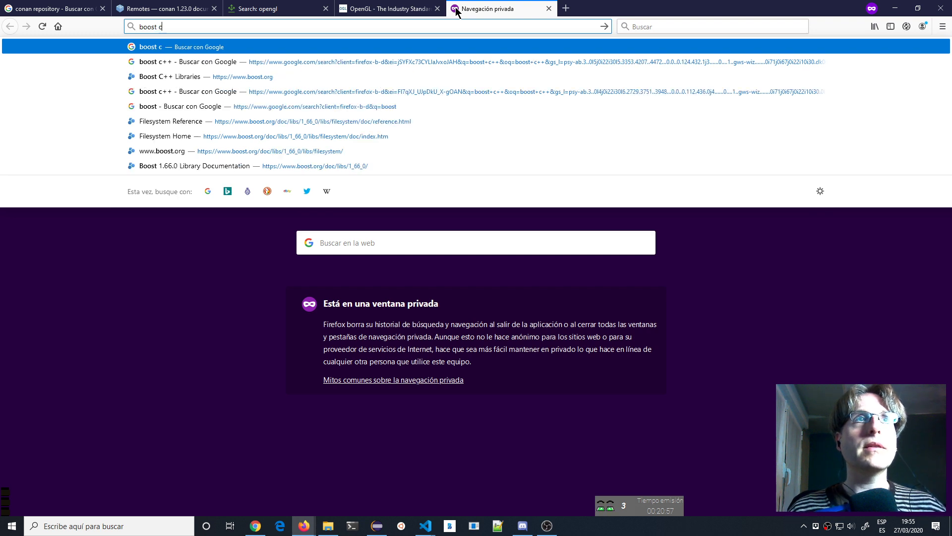
pyautogui.write('++')
pyautogui.press('Return')
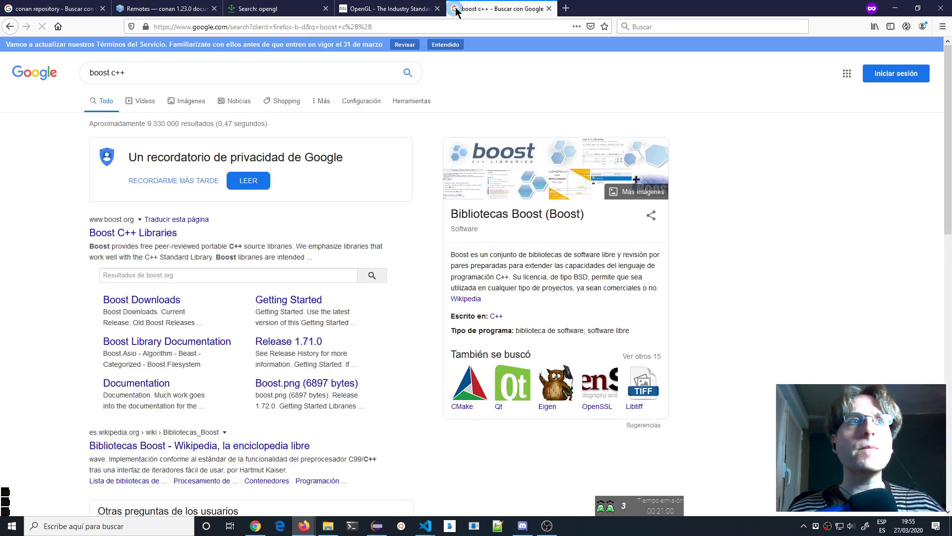
pyautogui.click(136, 240)
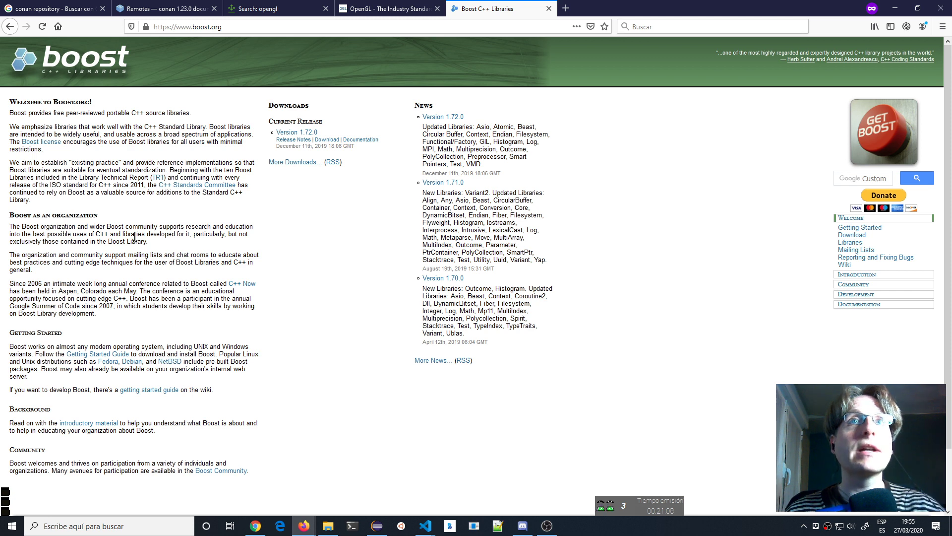
# - View Boost's Getting Started page, return to the home page, and open the 1.72.0 library documentation
pyautogui.click(854, 231)
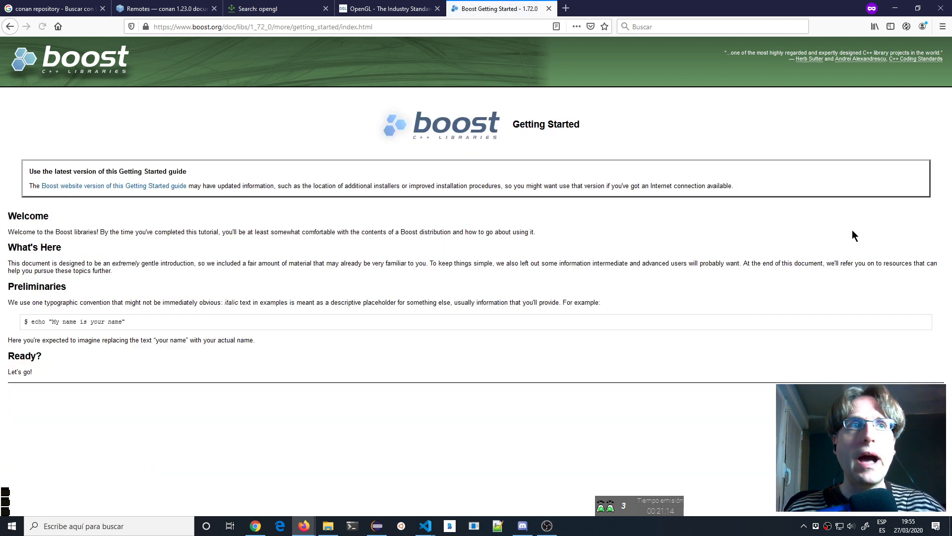
pyautogui.click(10, 26)
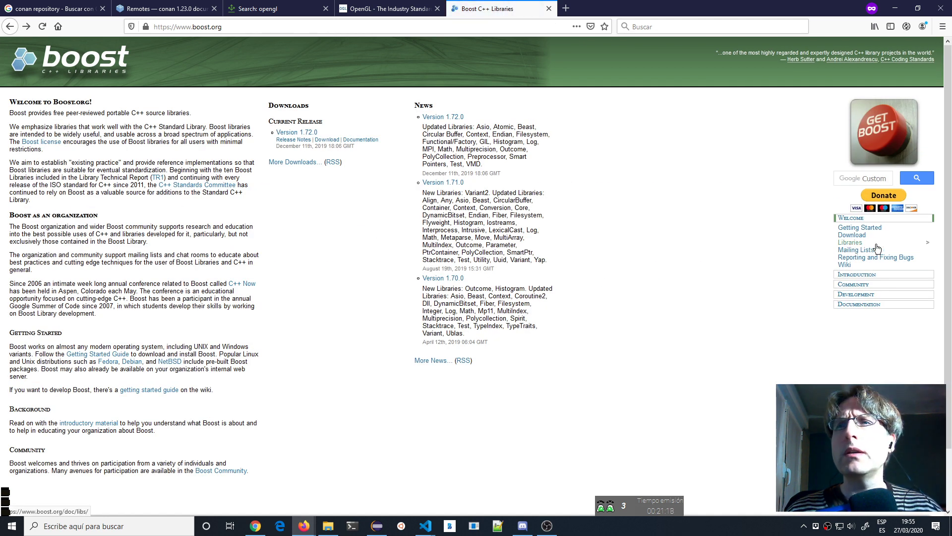
pyautogui.click(861, 304)
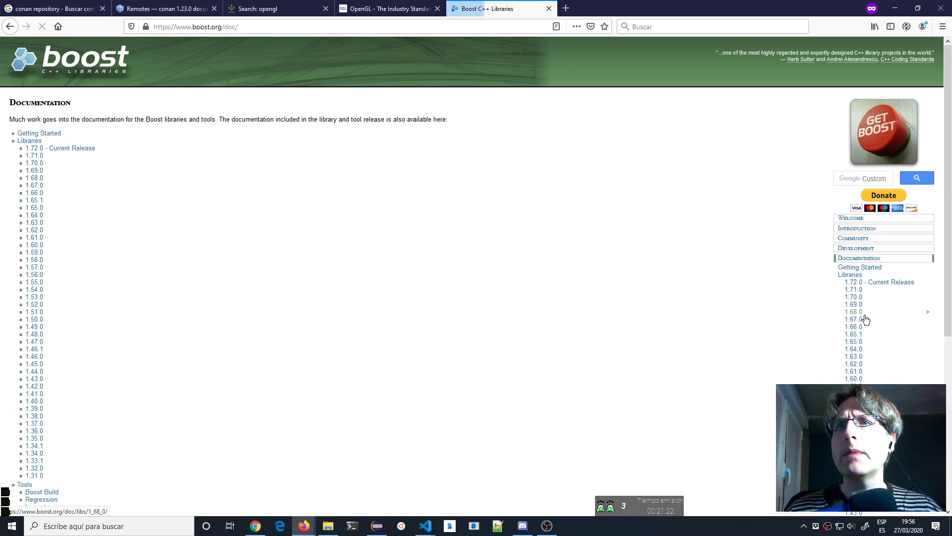
pyautogui.click(32, 150)
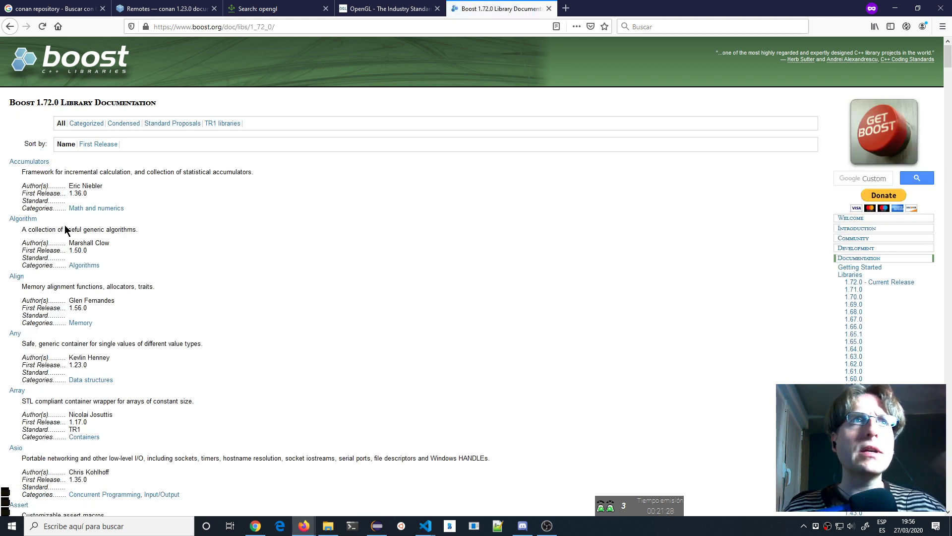
# - Look through the Boost 1.72.0 library list from Accumulators to Filesystem, returning to the Date Time entry
pyautogui.scroll(-2, 114, 328)
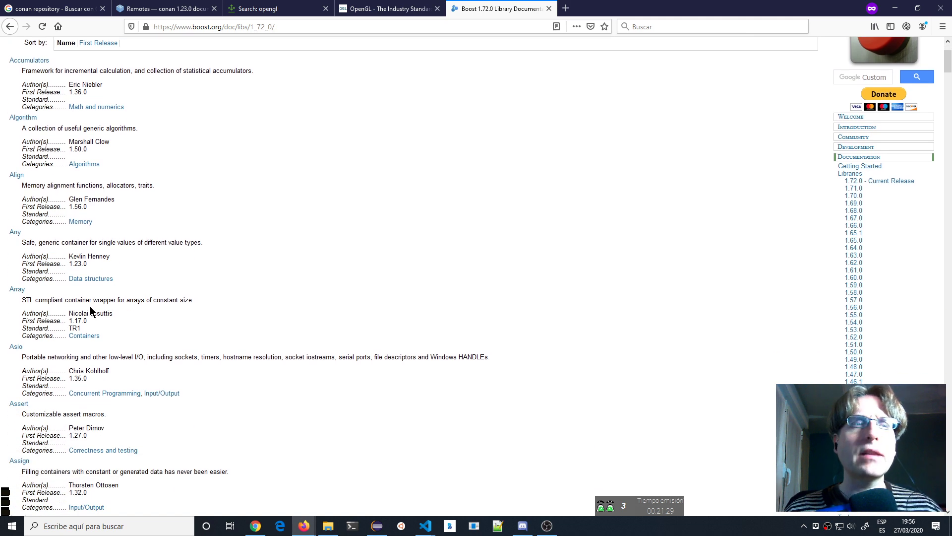
pyautogui.scroll(-4, 90, 307)
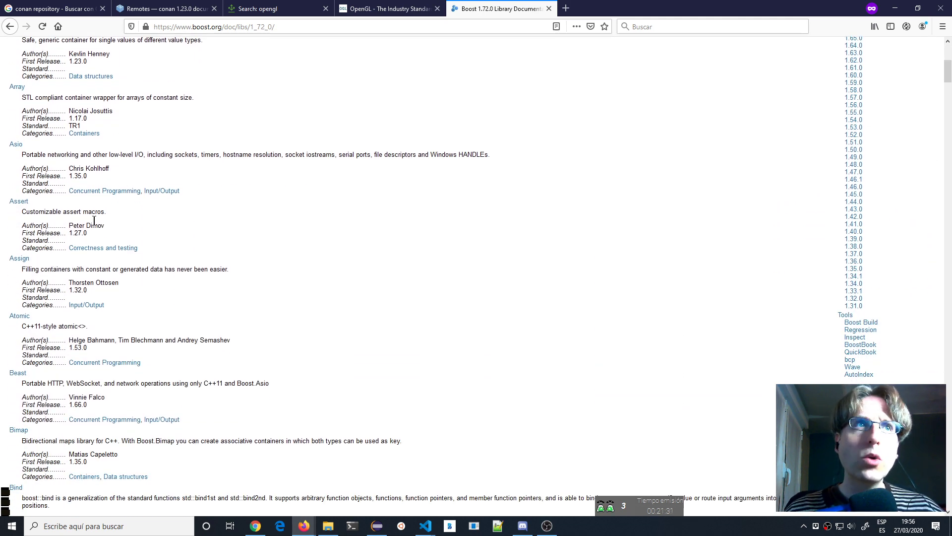
pyautogui.scroll(-6, 94, 220)
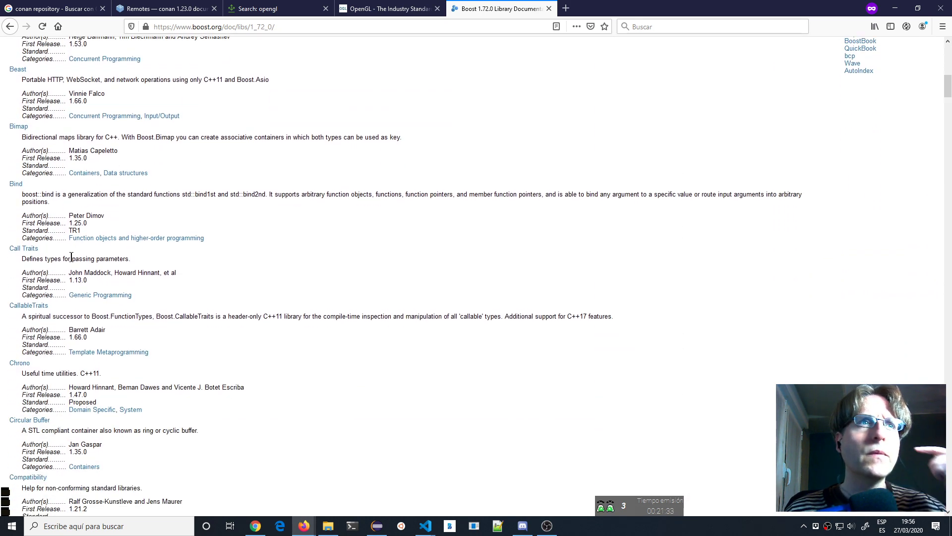
pyautogui.scroll(-6, 99, 251)
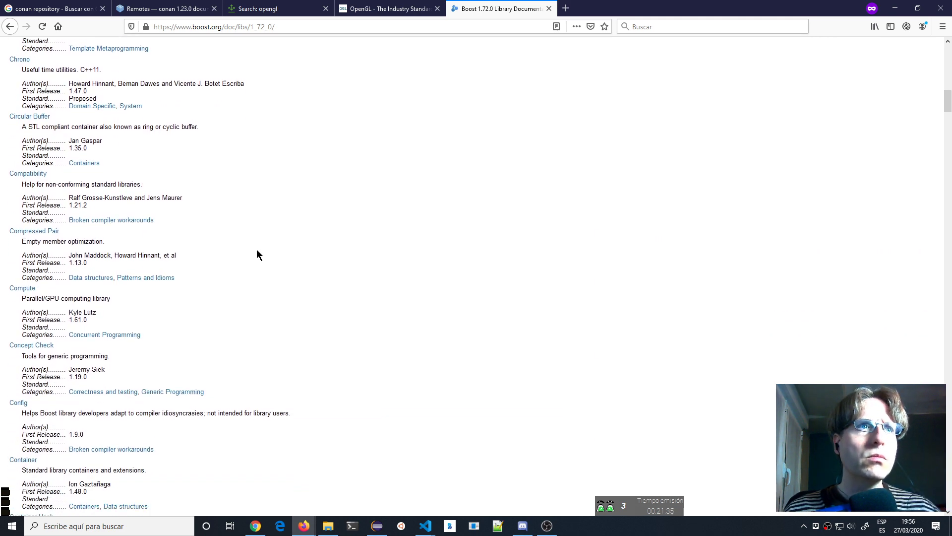
pyautogui.scroll(-9, 228, 259)
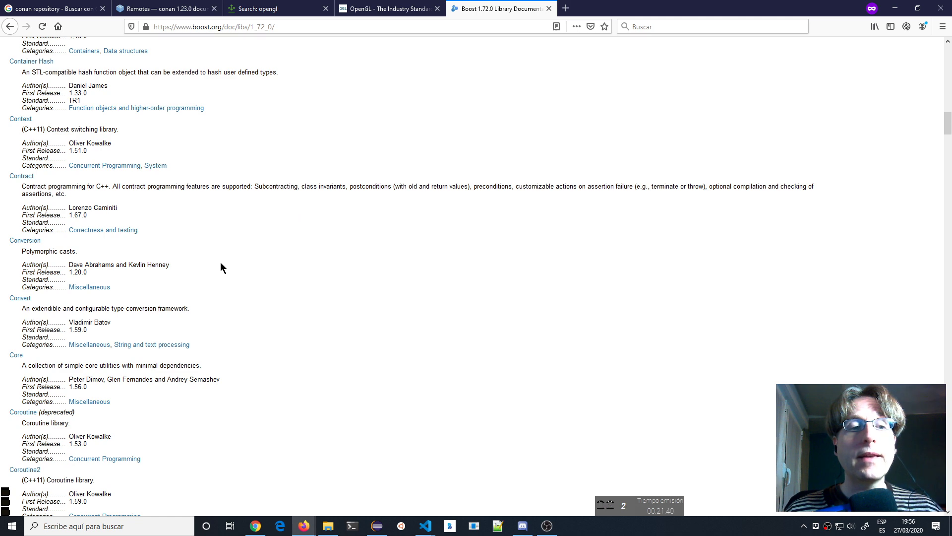
pyautogui.scroll(-3, 221, 263)
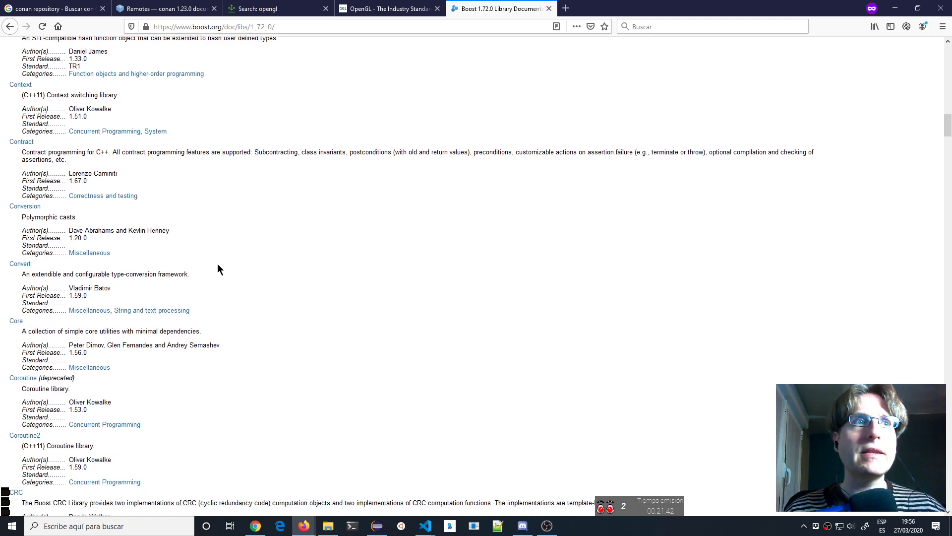
pyautogui.scroll(-5, 120, 246)
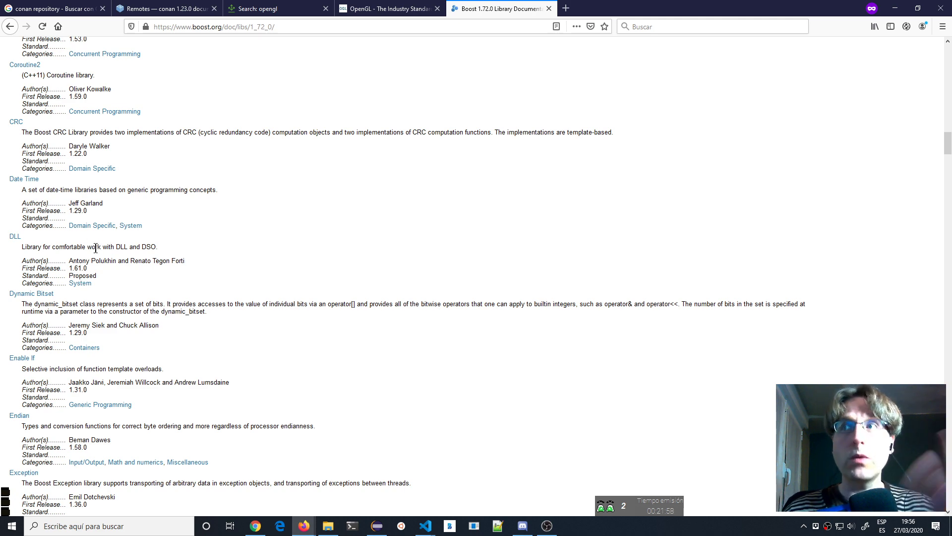
pyautogui.scroll(-4, 111, 257)
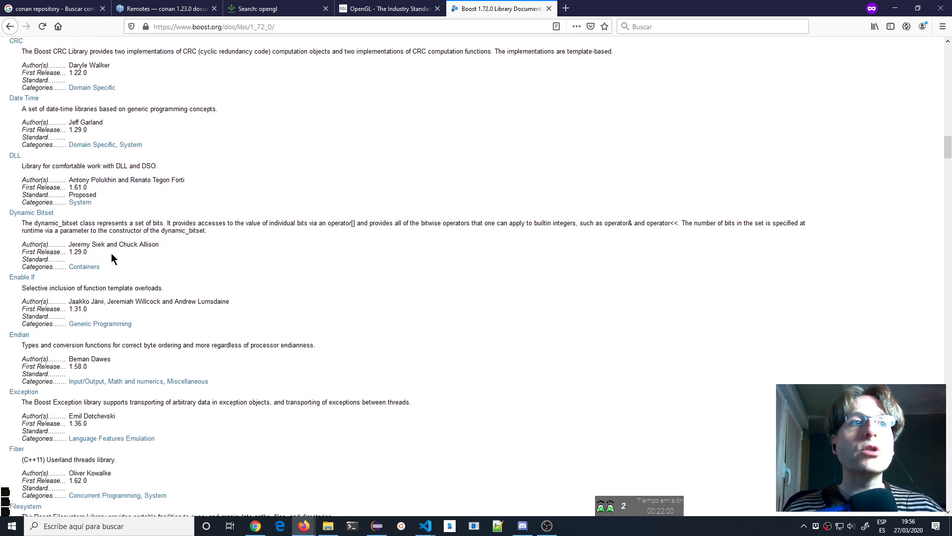
pyautogui.scroll(7, 120, 248)
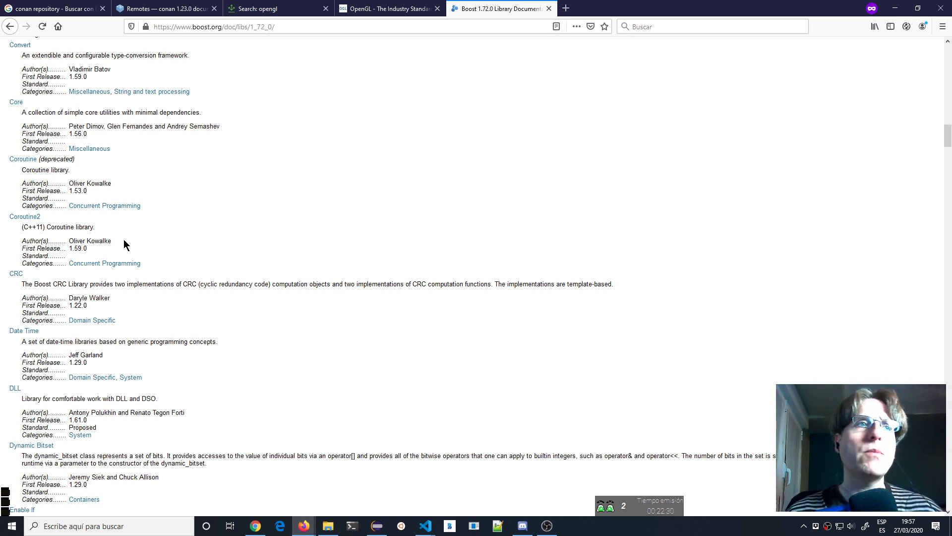
pyautogui.scroll(-3, 122, 246)
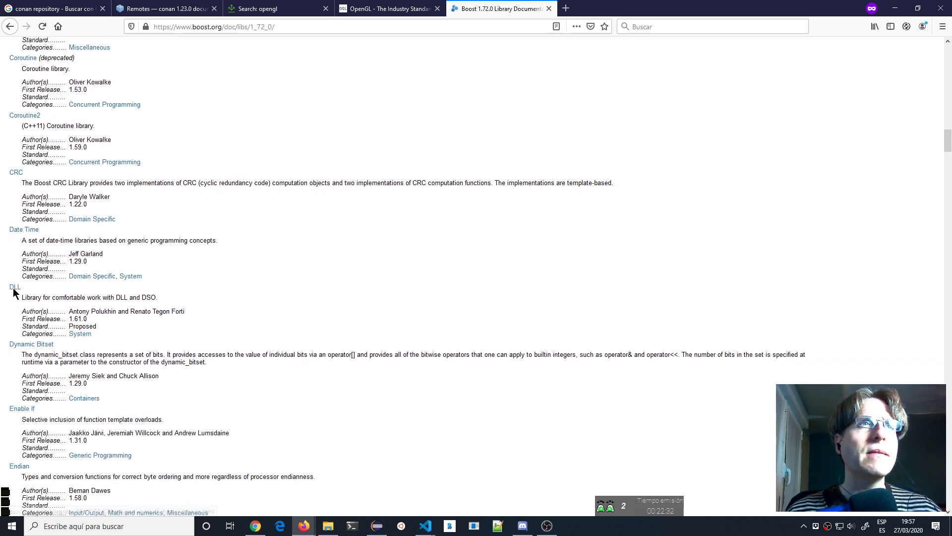
# - Open the Posix Time Zone section of the Boost Date Time documentation, then return to the OpenGL site
pyautogui.click(33, 235)
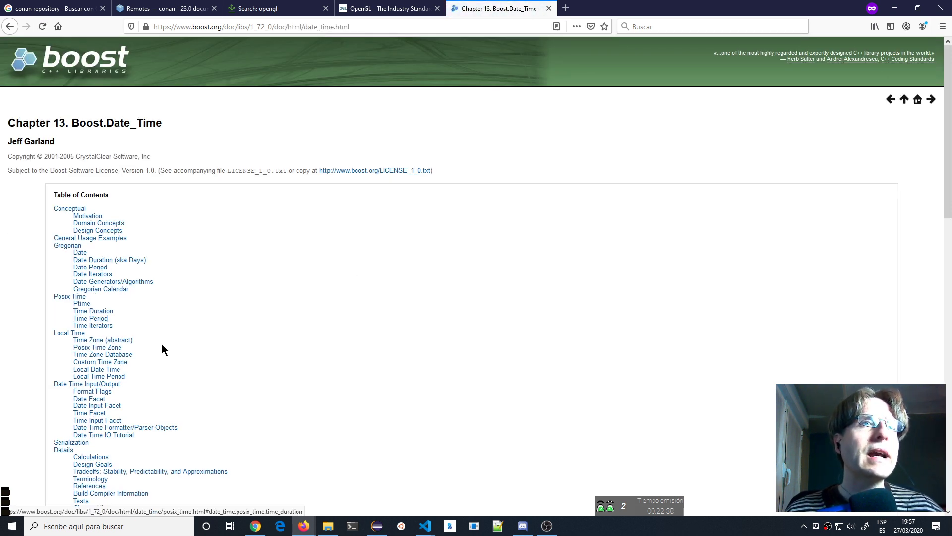
pyautogui.click(99, 348)
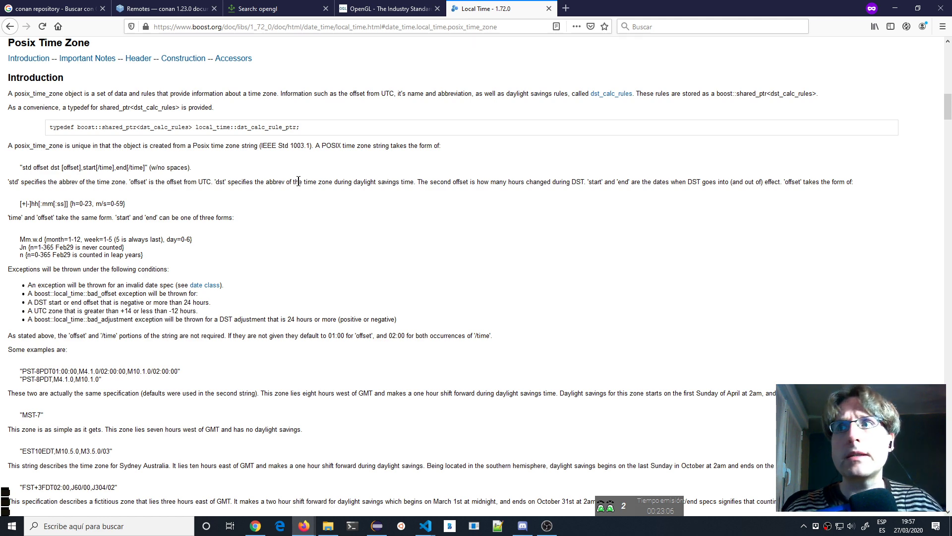
pyautogui.click(358, 9)
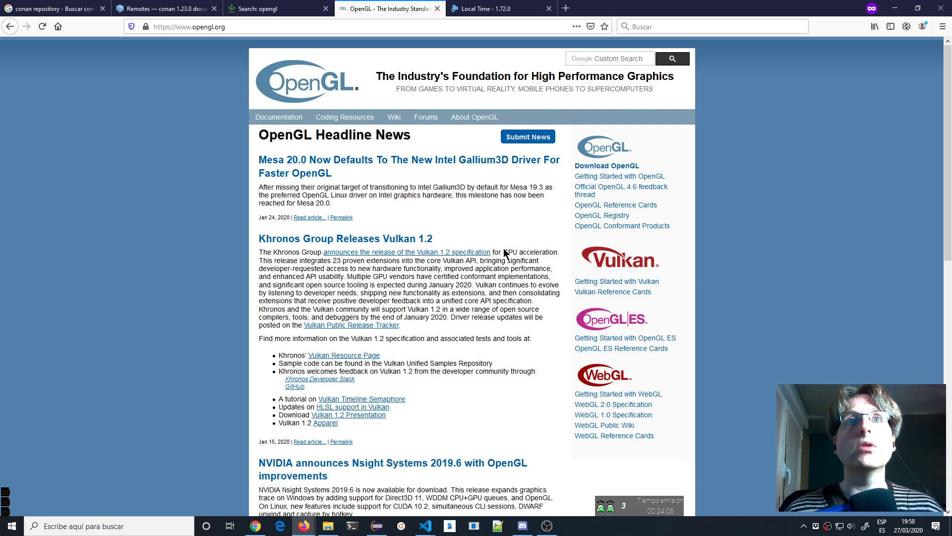
# - Look through the OpenGL headline news page down to the upcoming events and Khronos links
pyautogui.scroll(-2, 493, 350)
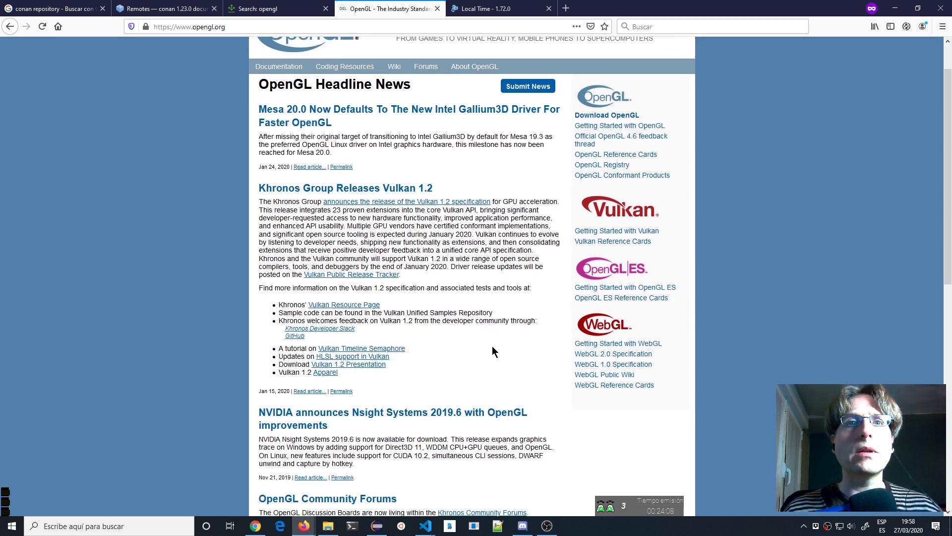
pyautogui.scroll(-1, 492, 346)
pyautogui.scroll(1, 415, 270)
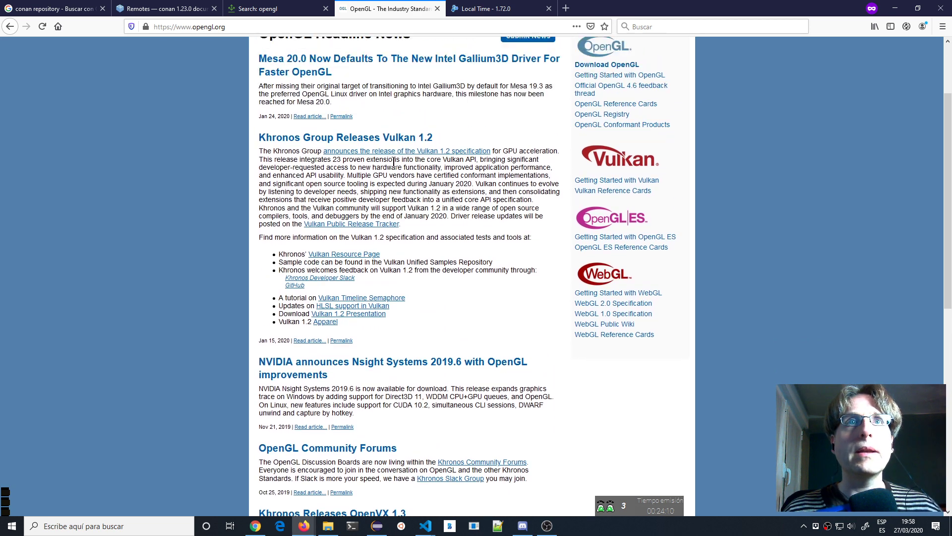
pyautogui.scroll(-3, 417, 182)
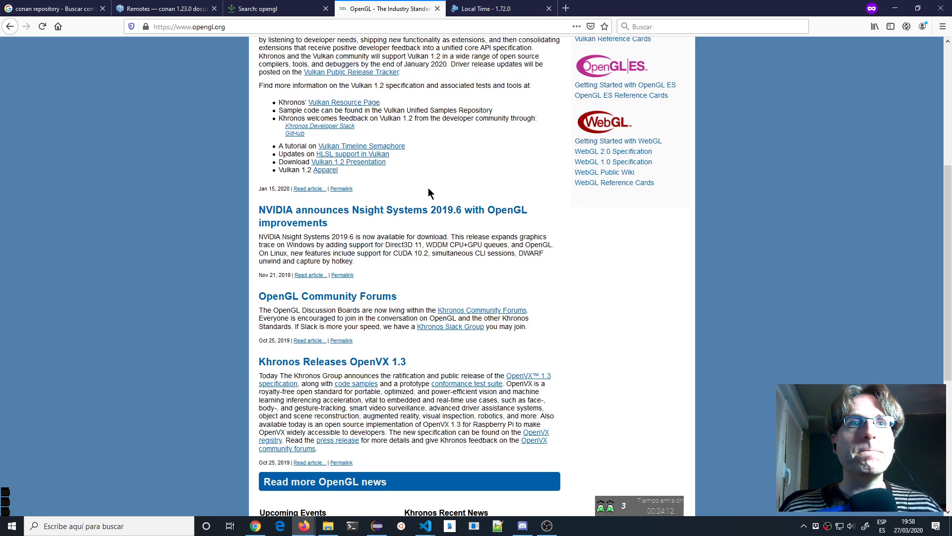
pyautogui.scroll(-3, 428, 189)
pyautogui.scroll(-2, 429, 191)
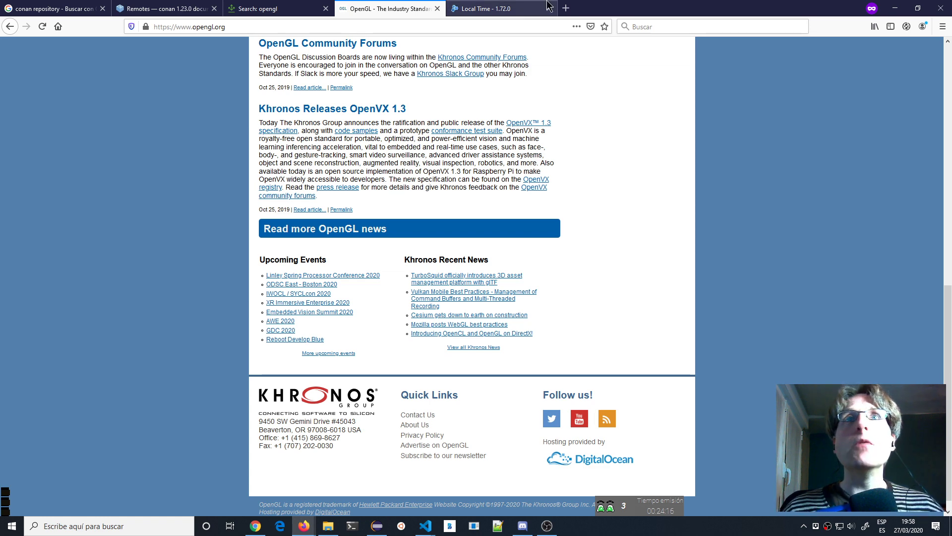
# - Search Google for "directx" in a new browser tab
pyautogui.click(566, 9)
pyautogui.write('di')
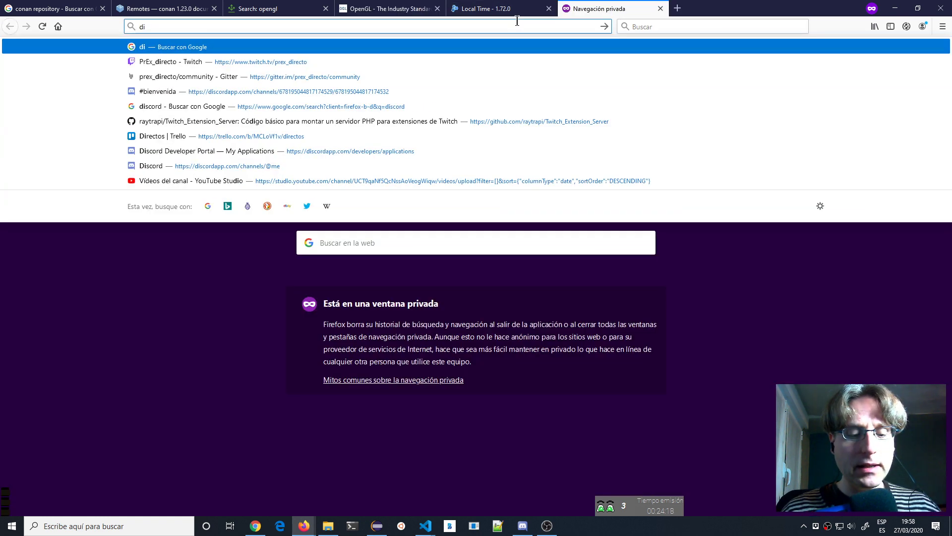
pyautogui.write('rectx')
pyautogui.press('Return')
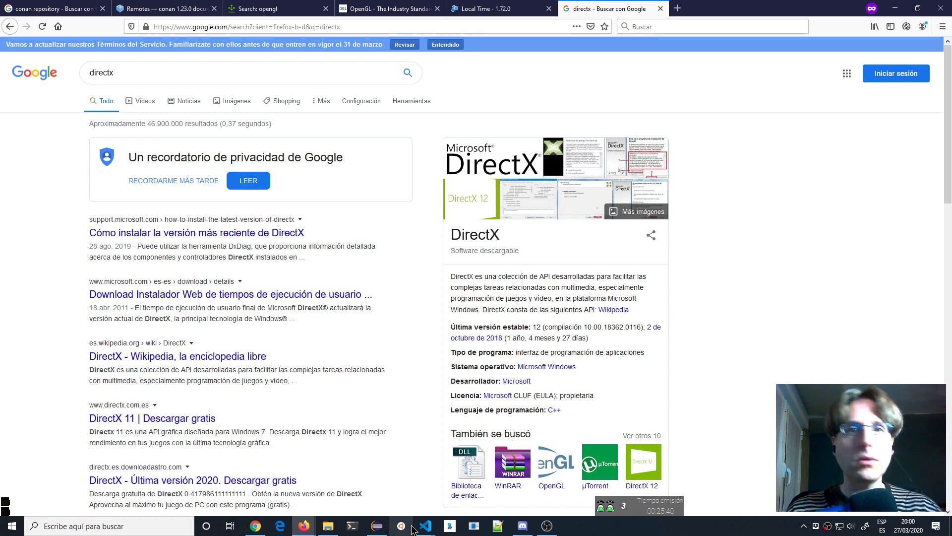
# - Switch to Visual Studio Code to view invasores.js in JS_game_plataform, and bring up dialogo.txt in the digital-bot project
pyautogui.moveTo(418, 530)
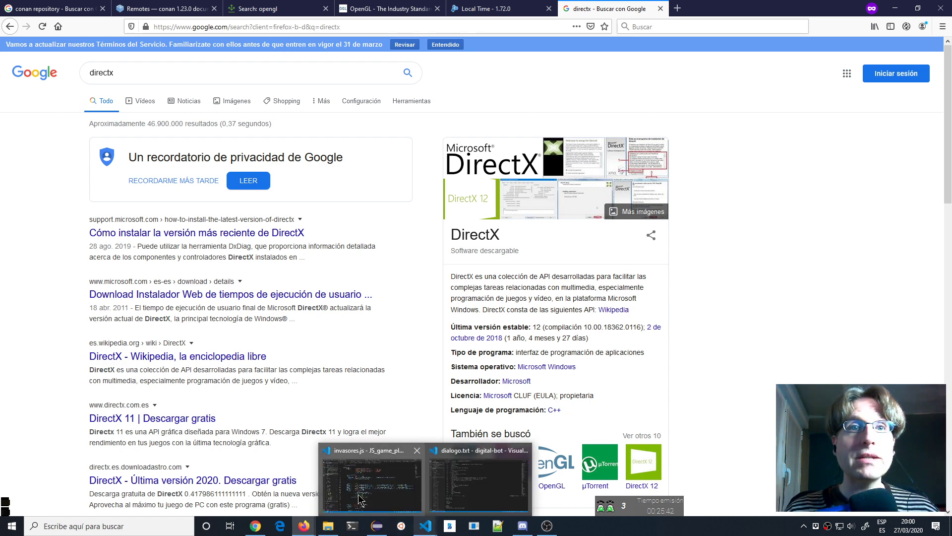
pyautogui.click(372, 484)
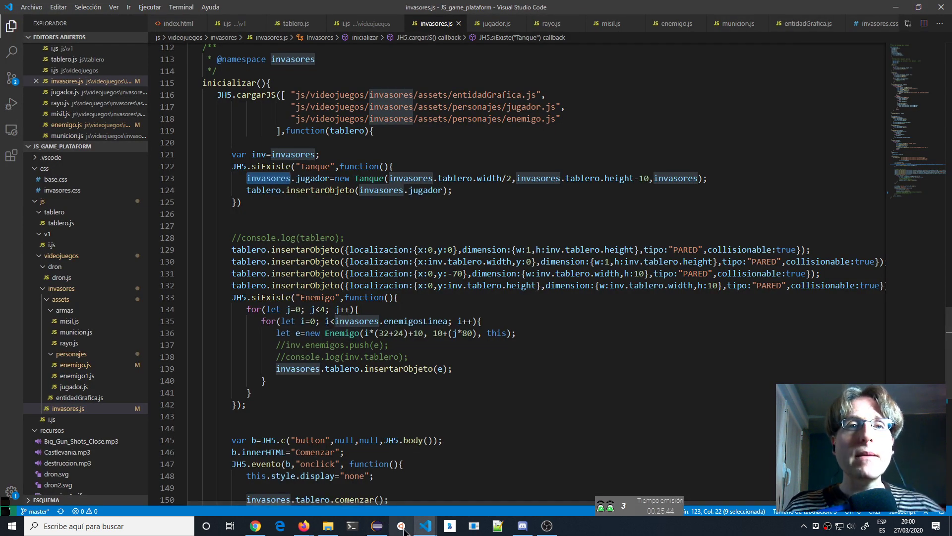
pyautogui.moveTo(425, 526)
pyautogui.click(455, 502)
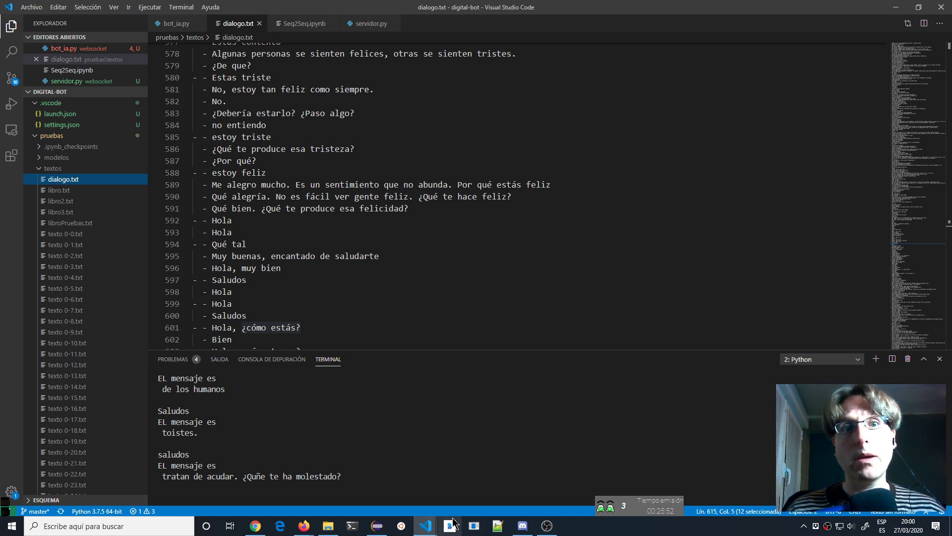
pyautogui.moveTo(437, 522)
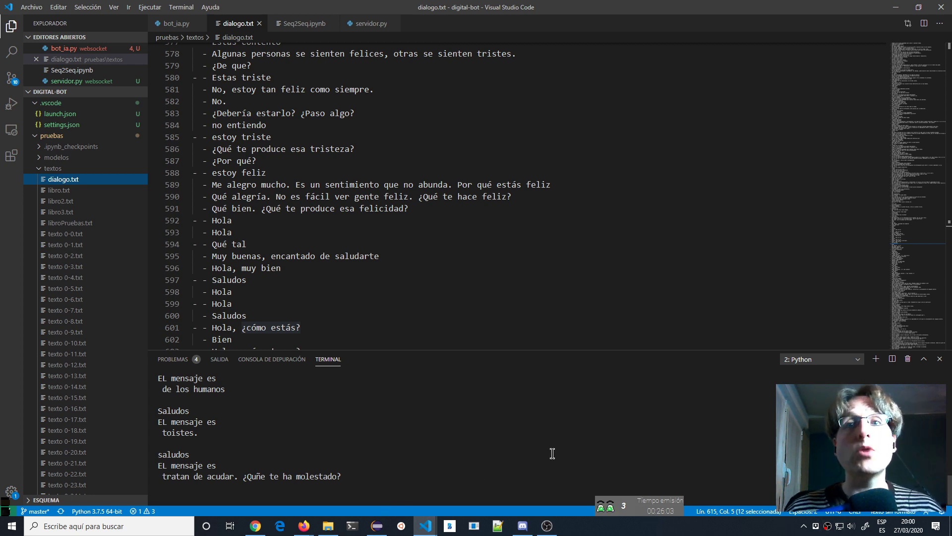
# - Set the broadcast timer's end time to 21:30, keeping the date, and apply it
pyautogui.rightClick(823, 533)
pyautogui.click(754, 508)
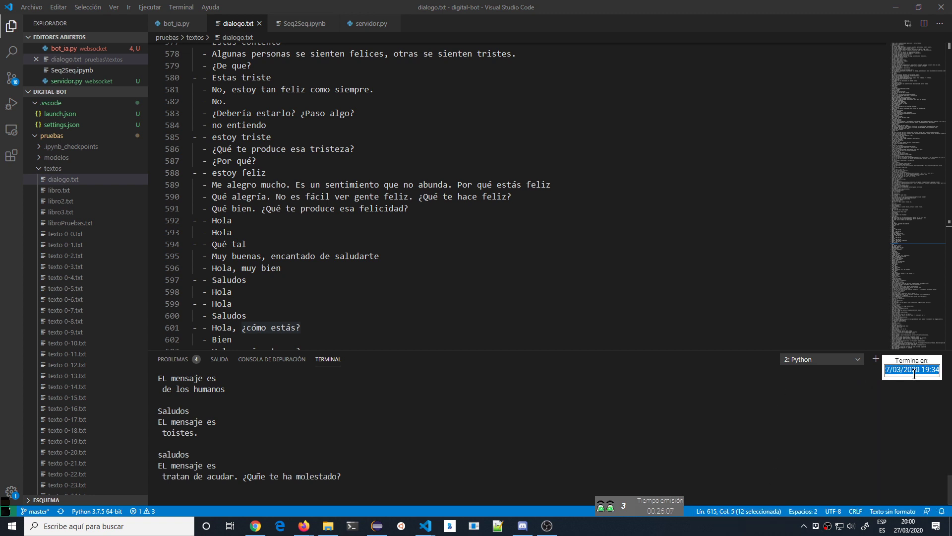
pyautogui.press('End')
pyautogui.press('BackSpace')
pyautogui.press('BackSpace')
pyautogui.press('BackSpace')
pyautogui.press('BackSpace')
pyautogui.press('BackSpace')
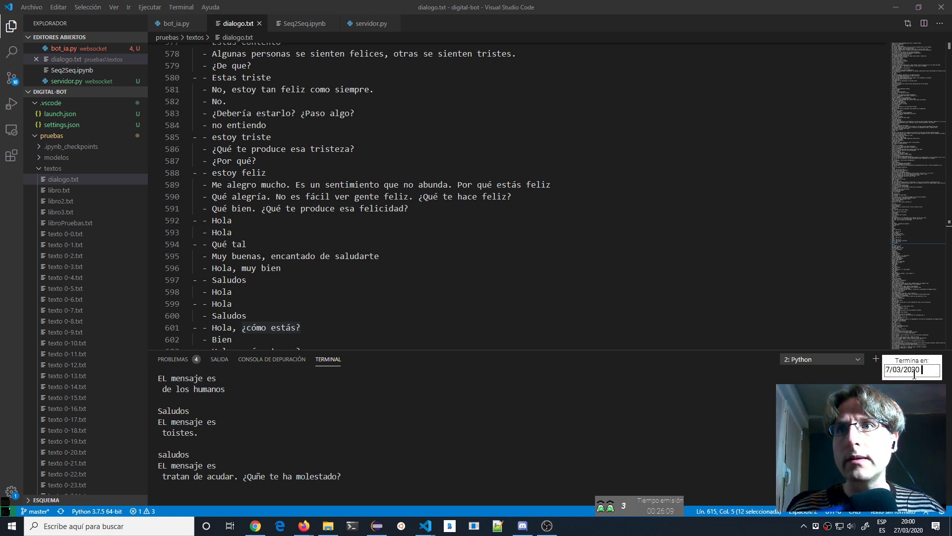
pyautogui.write('21:')
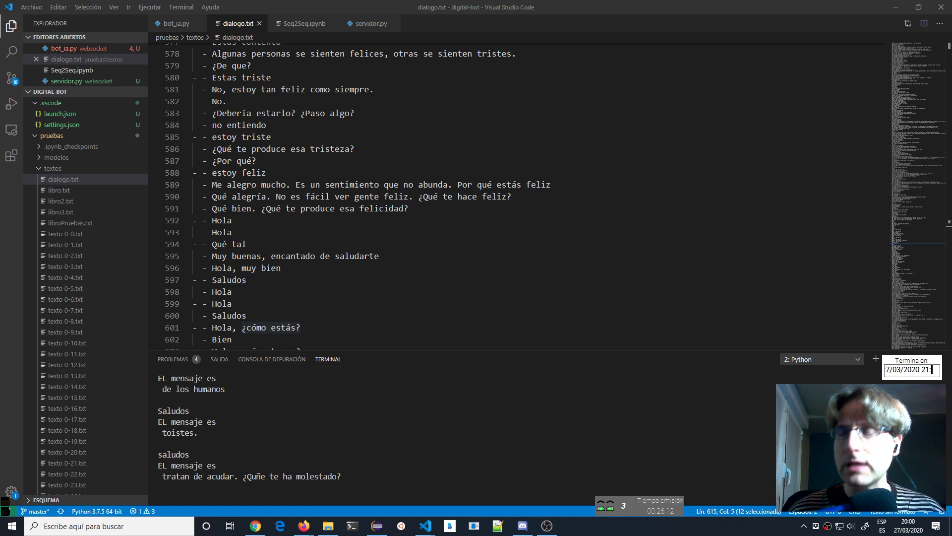
pyautogui.write('30')
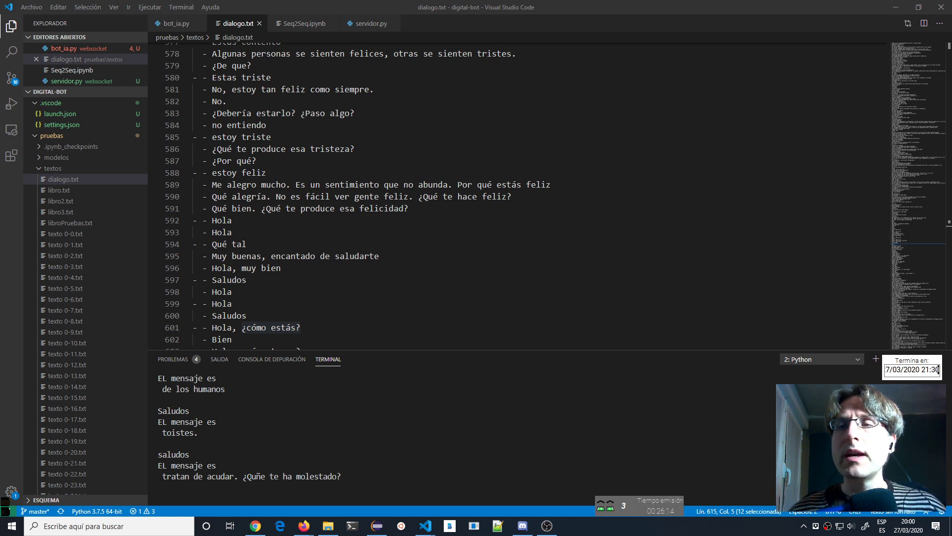
pyautogui.press('Return')
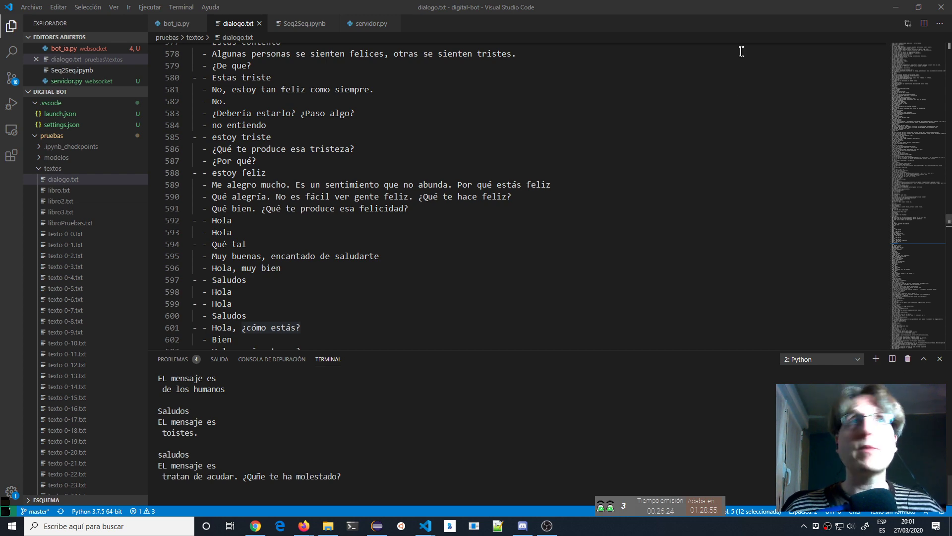
# - Return to the JS_game_plataform project and open misil.js
pyautogui.hotkey('alt', 'Tab')
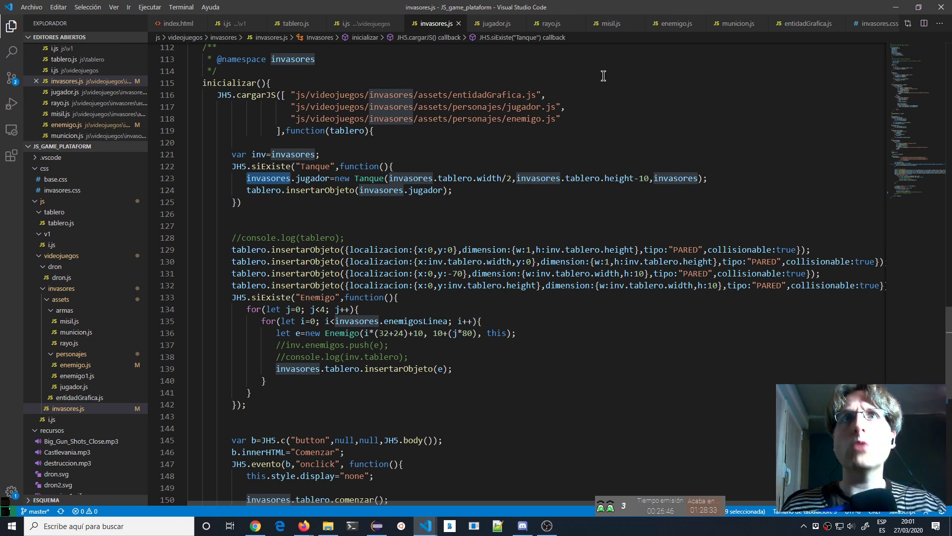
pyautogui.click(607, 23)
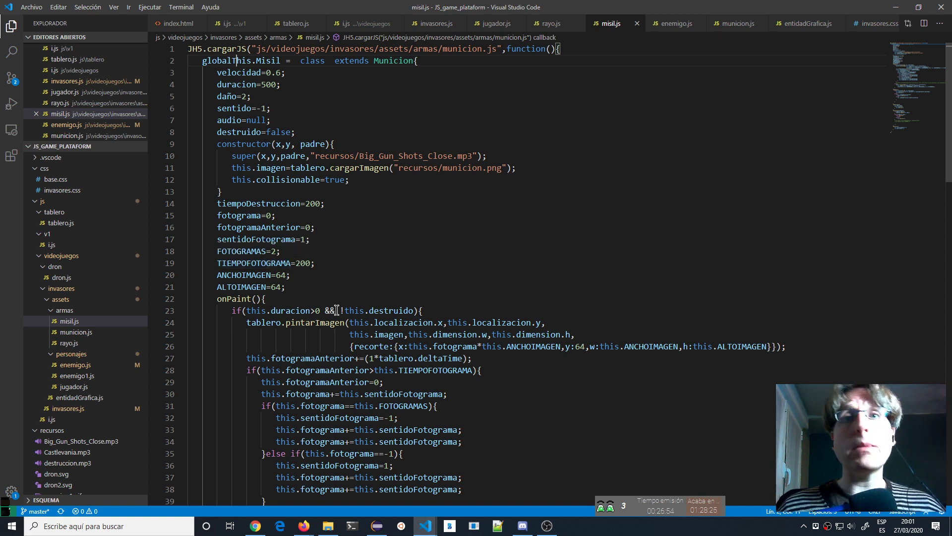
# - Switch to the Firefox window with the game, close the blank tab, and run the invaders game once before reloading it
pyautogui.click(303, 526)
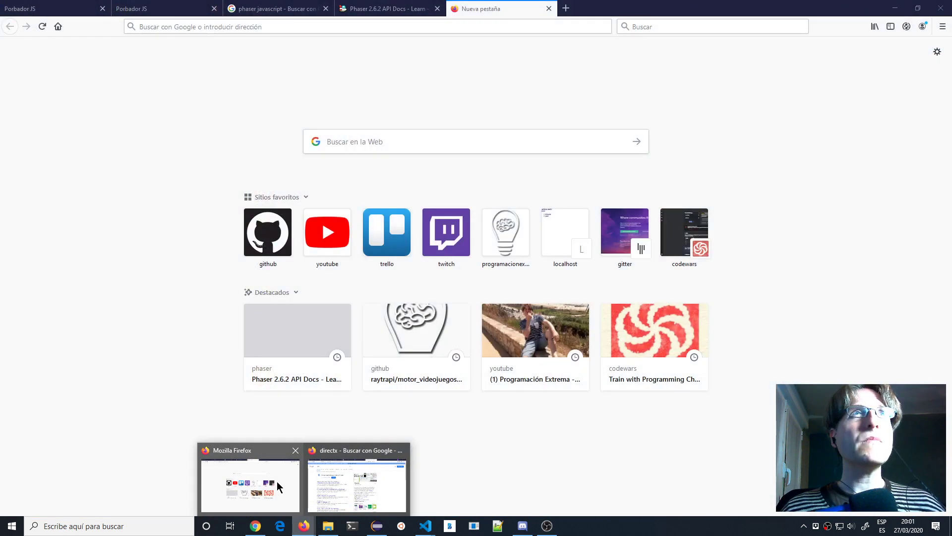
pyautogui.click(277, 481)
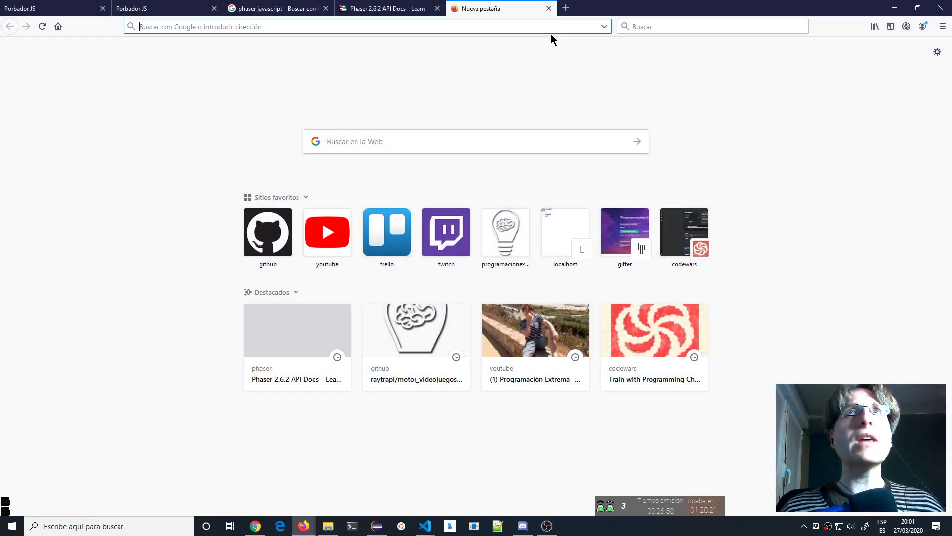
pyautogui.click(550, 9)
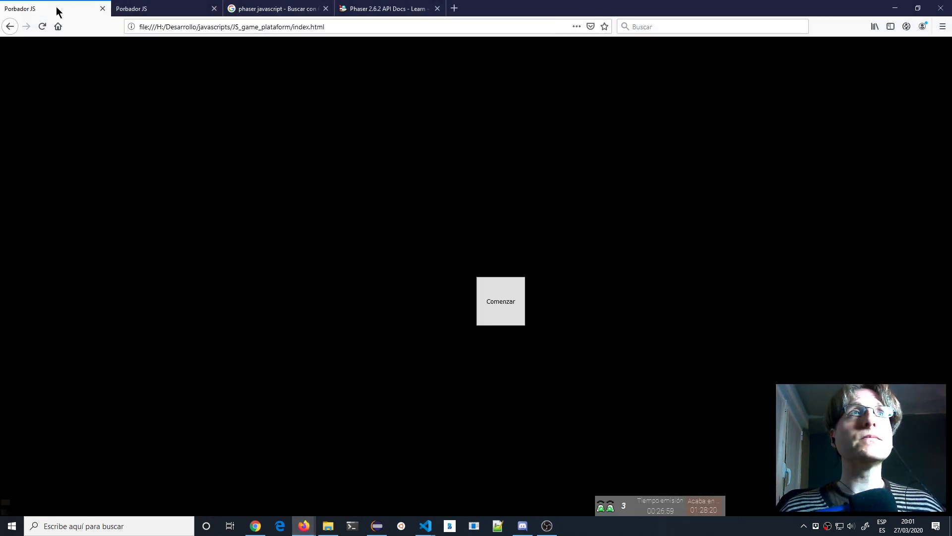
pyautogui.click(480, 305)
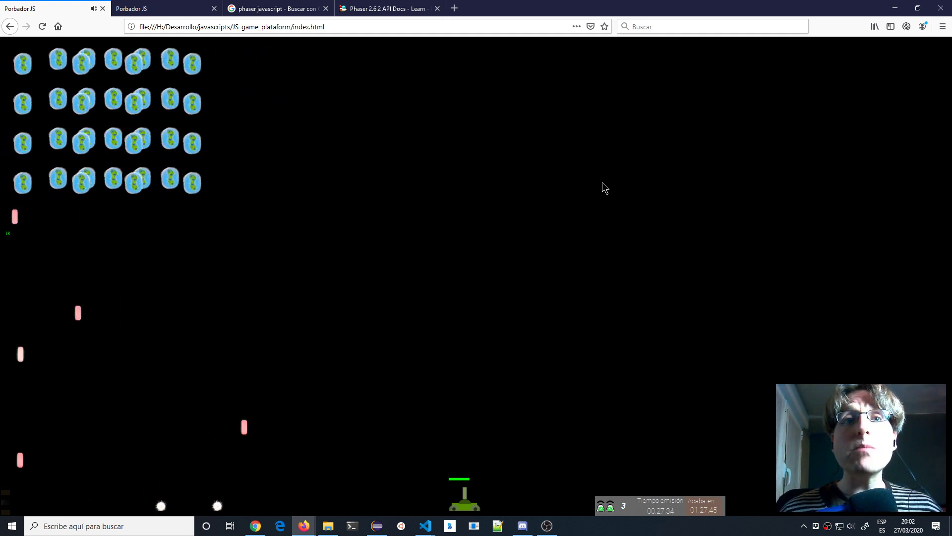
pyautogui.press('F5')
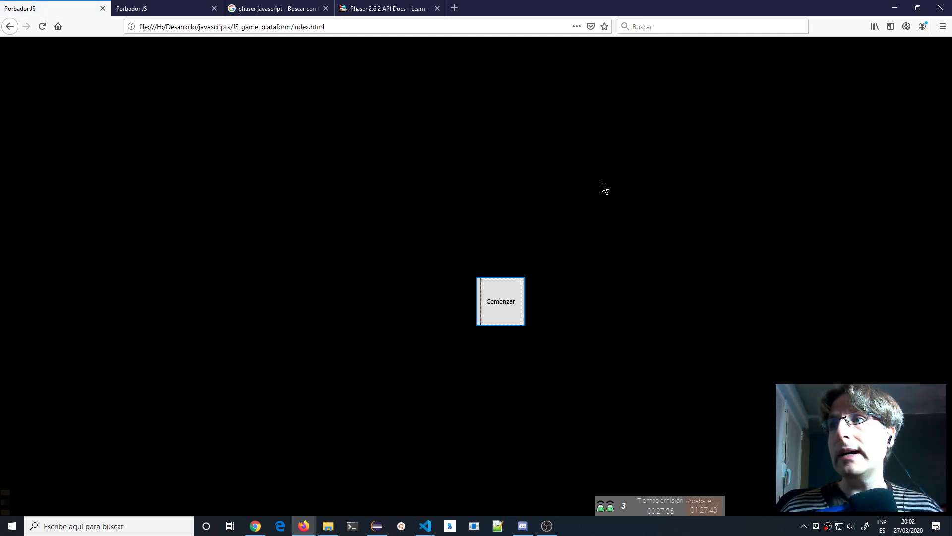
# - Switch to Visual Studio Code and review the missile's frame animation in misil.js and the enemy class in enemigo.js
pyautogui.hotkey('alt', 'Tab')
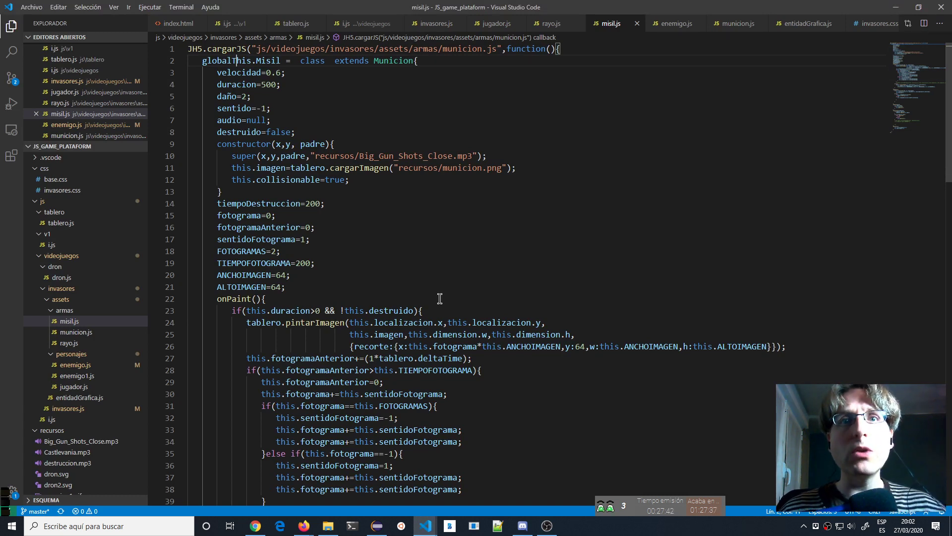
pyautogui.scroll(-1, 239, 246)
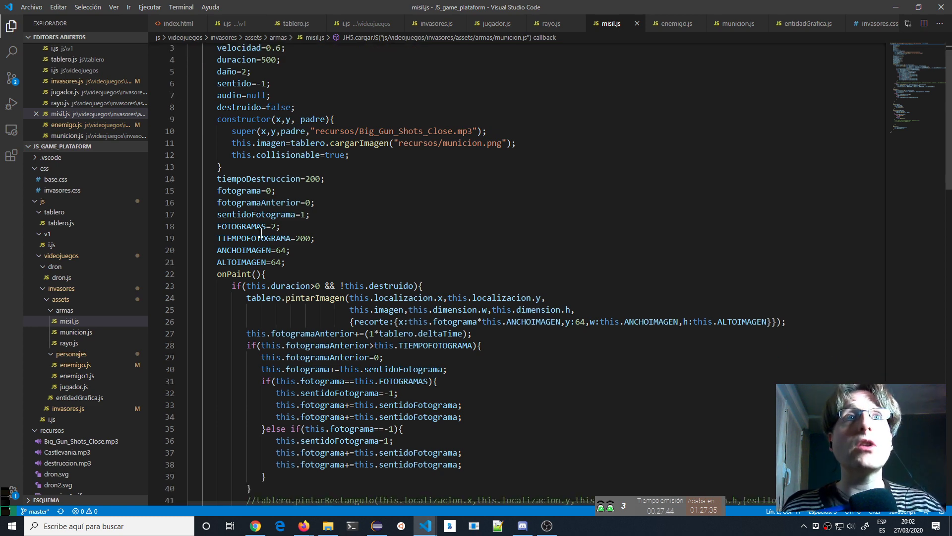
pyautogui.scroll(1, 270, 224)
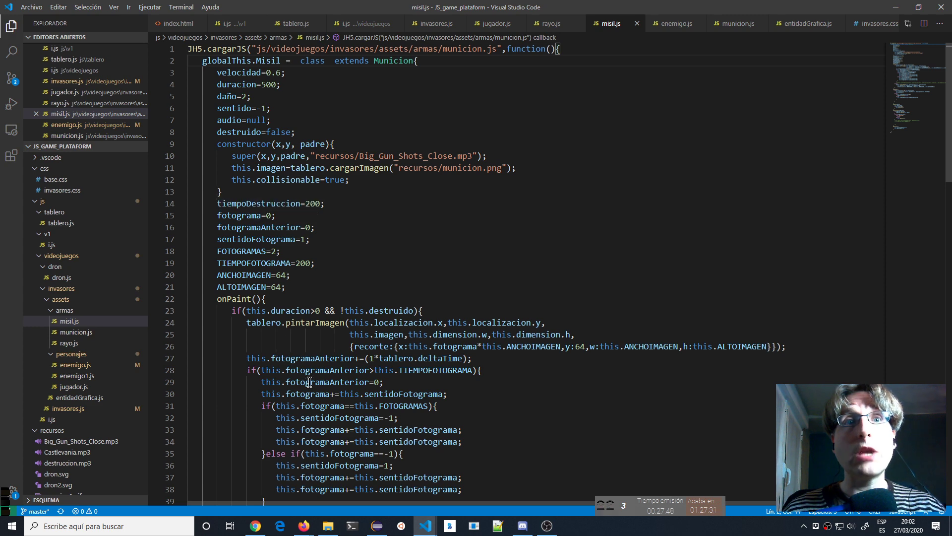
pyautogui.scroll(-1, 303, 183)
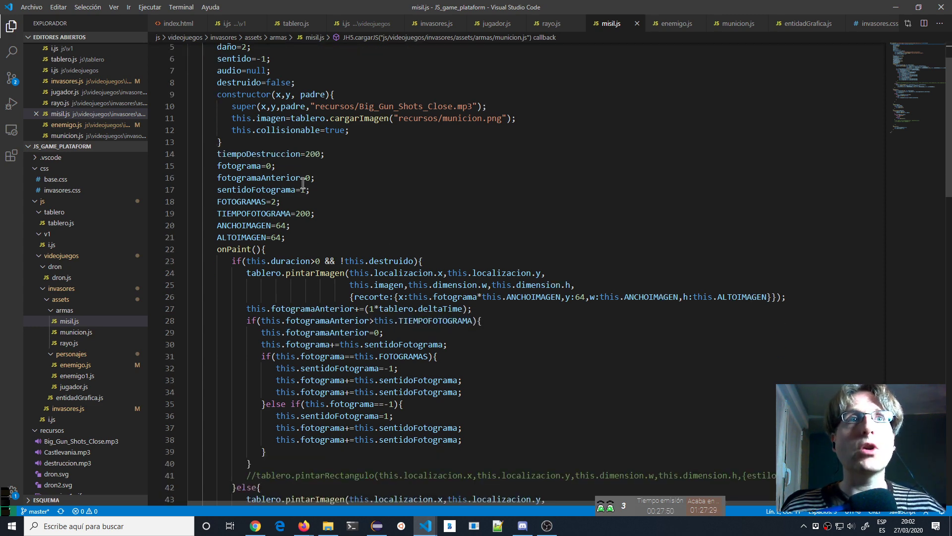
pyautogui.scroll(-2, 335, 316)
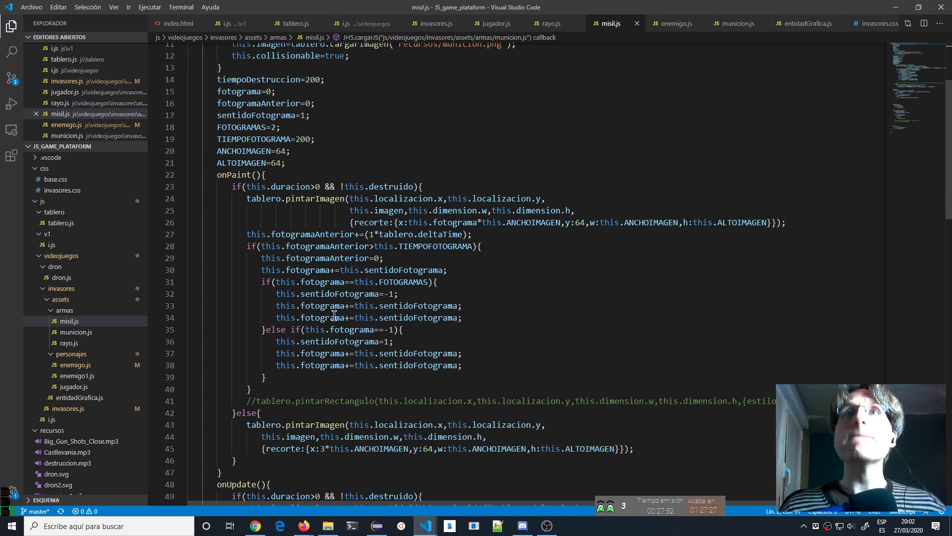
pyautogui.click(673, 24)
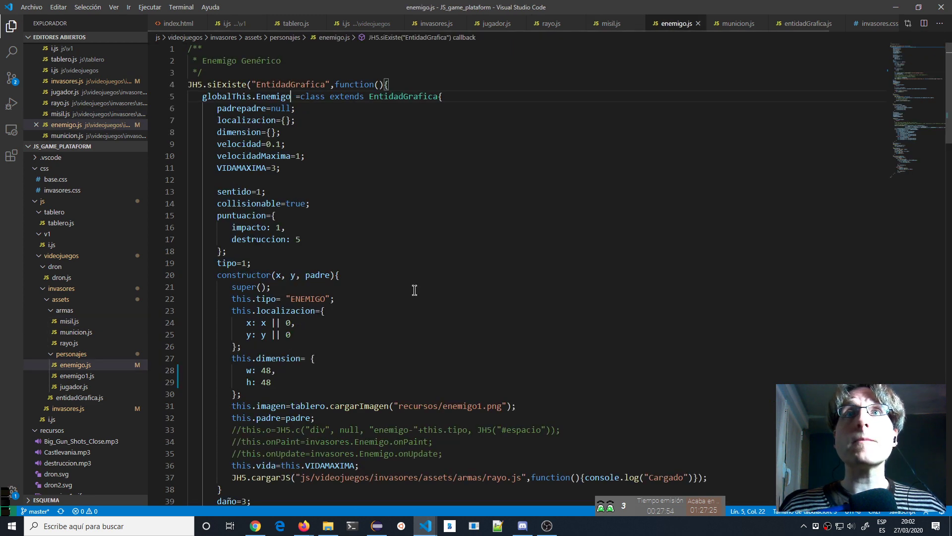
pyautogui.scroll(-1, 281, 242)
pyautogui.scroll(-2, 282, 242)
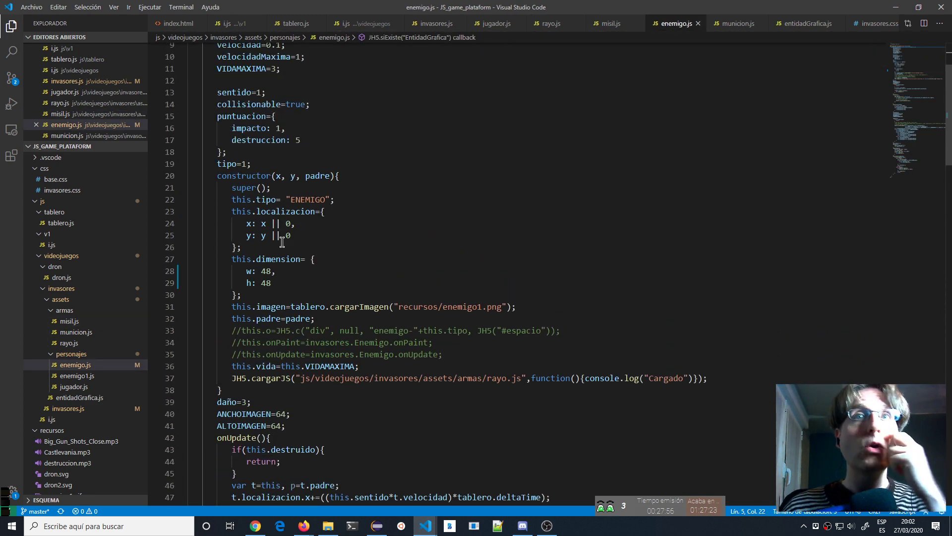
pyautogui.click(610, 24)
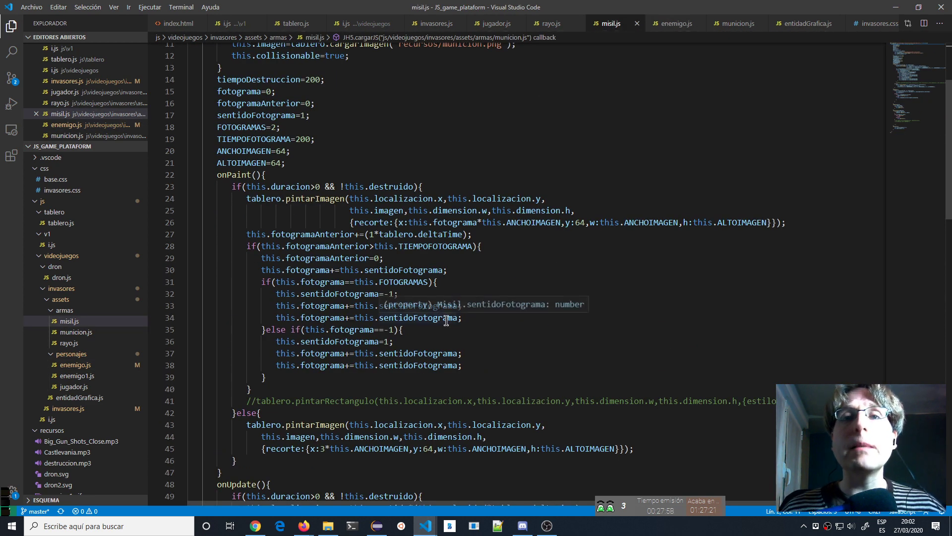
# - Switch to the game in Firefox, start it, and fire the tank at the invaders
pyautogui.hotkey('alt', 'Tab')
pyautogui.click(512, 307)
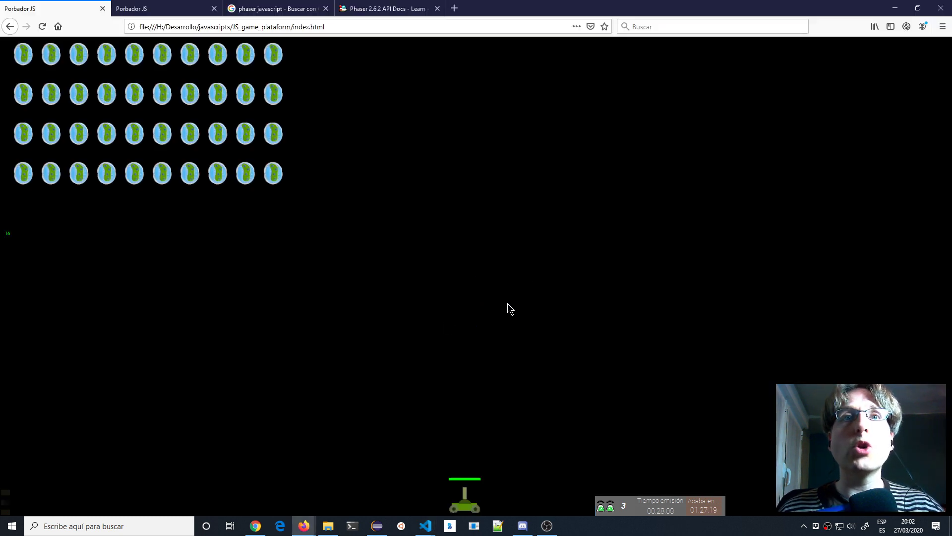
pyautogui.press('space')
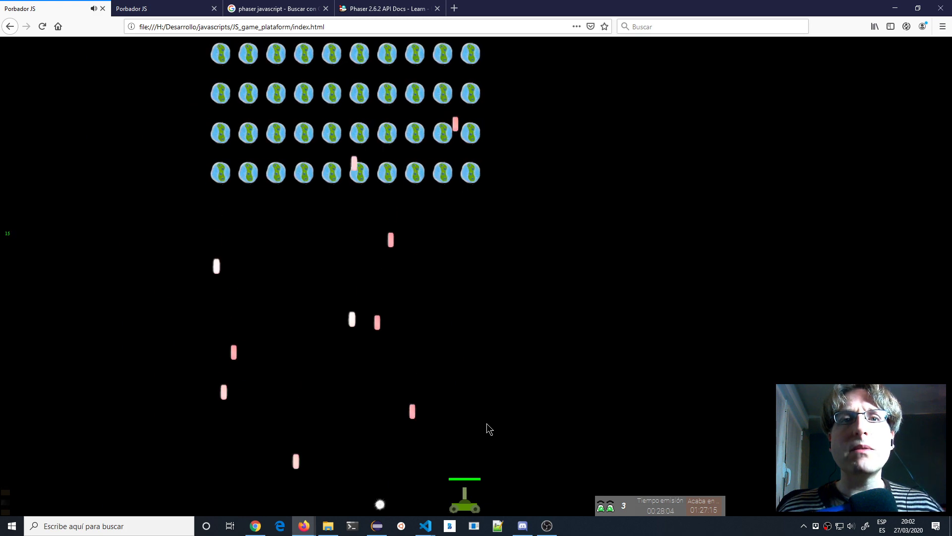
pyautogui.press('space')
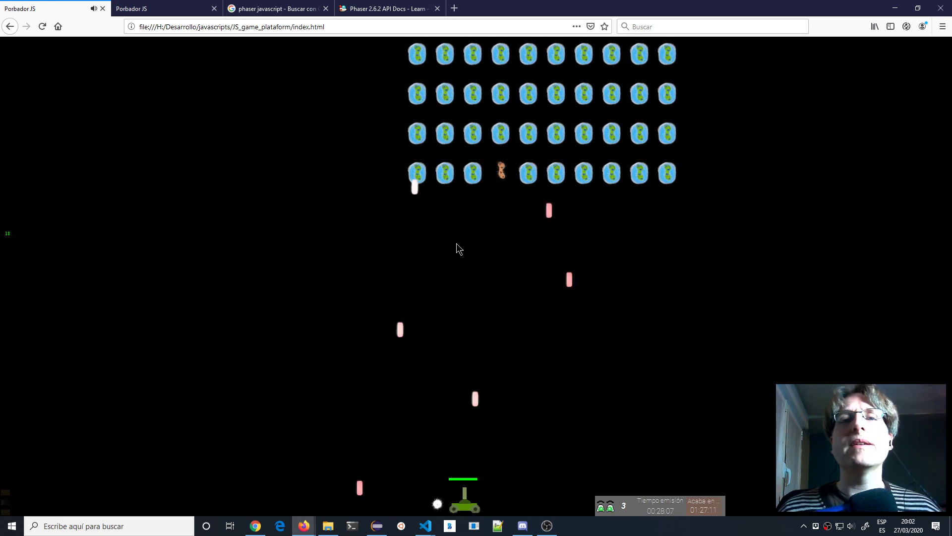
# - Switch to Visual Studio Code and examine the missile's constructor, frame animation and collision handling in misil.js
pyautogui.hotkey('alt', 'Tab')
pyautogui.scroll(4, 312, 159)
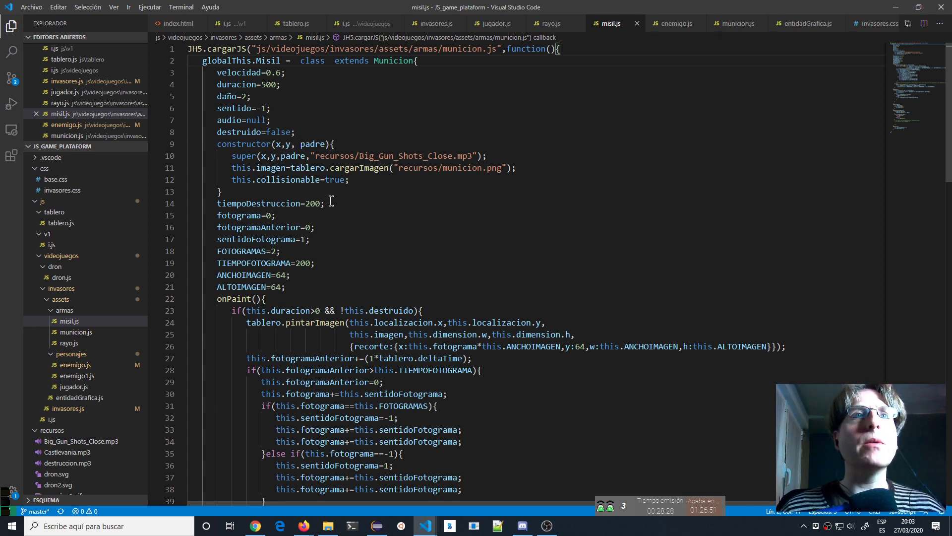
pyautogui.scroll(-3, 342, 249)
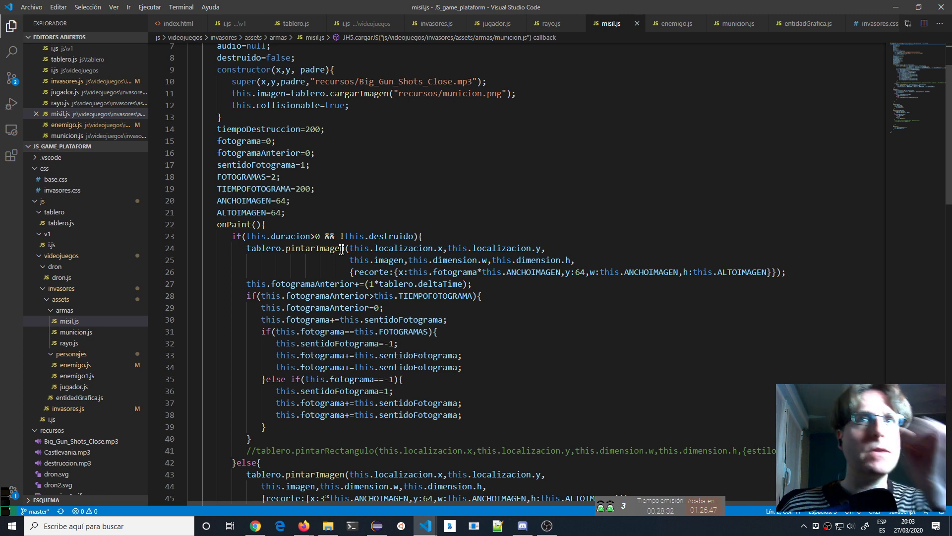
pyautogui.scroll(2, 382, 217)
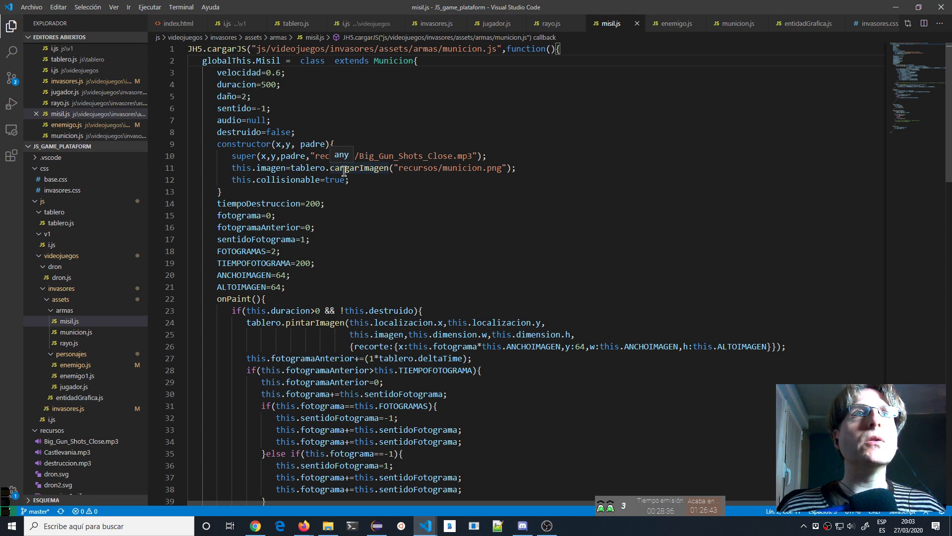
pyautogui.scroll(-12, 338, 200)
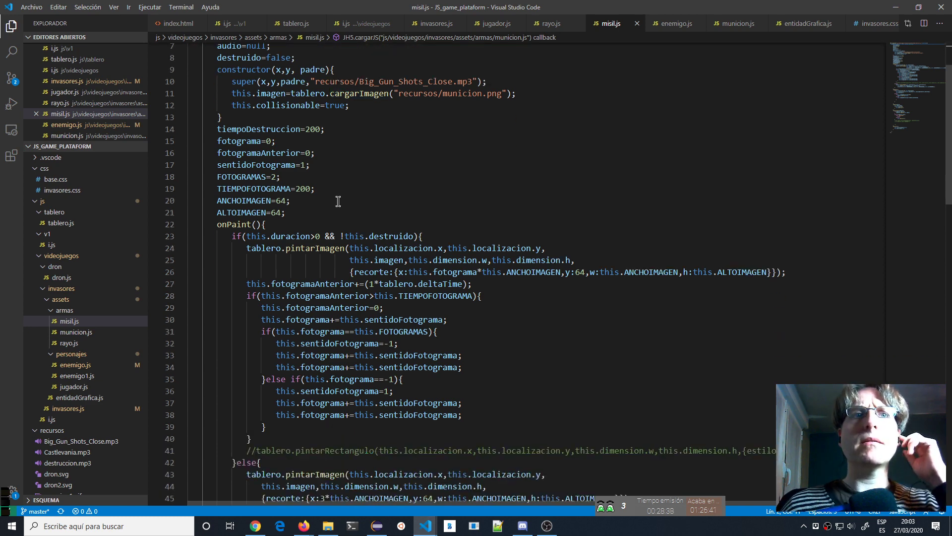
pyautogui.scroll(-4, 338, 201)
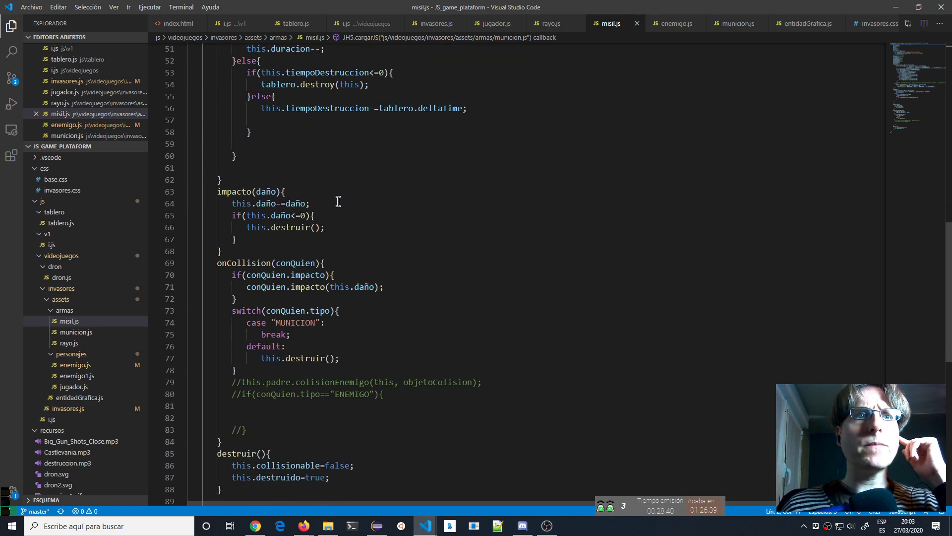
pyautogui.scroll(17, 337, 202)
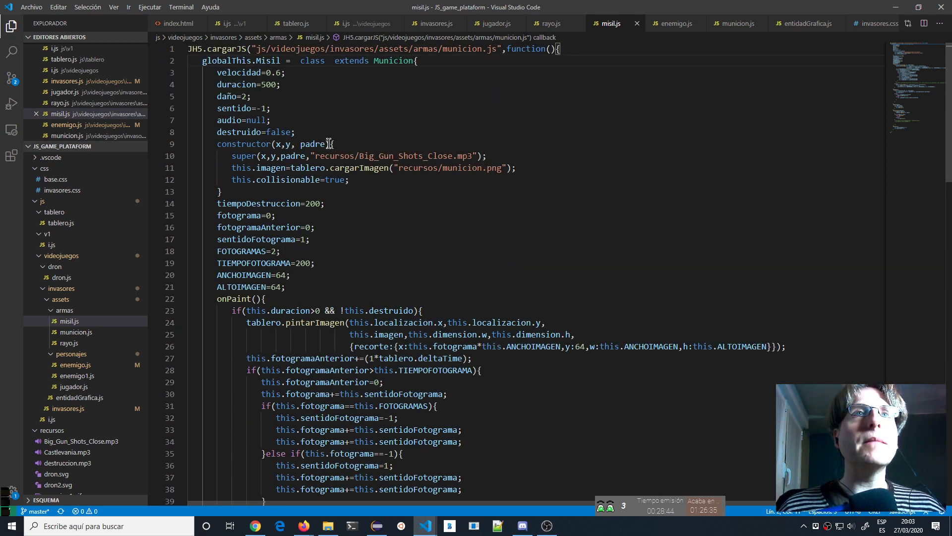
# - Add w,h after y in the Misil constructor's parameters, pass w and h in its super call, and save misil.js
pyautogui.click(296, 144)
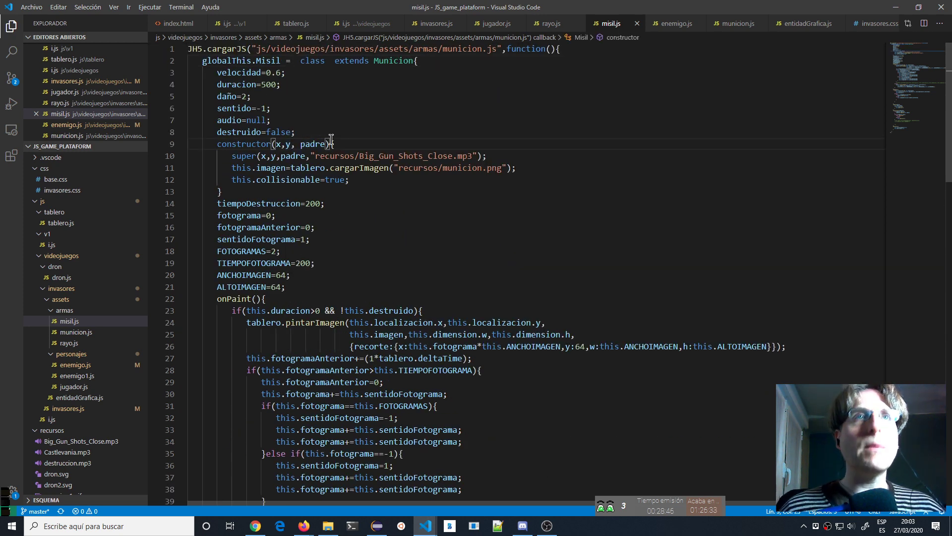
pyautogui.write('w,h')
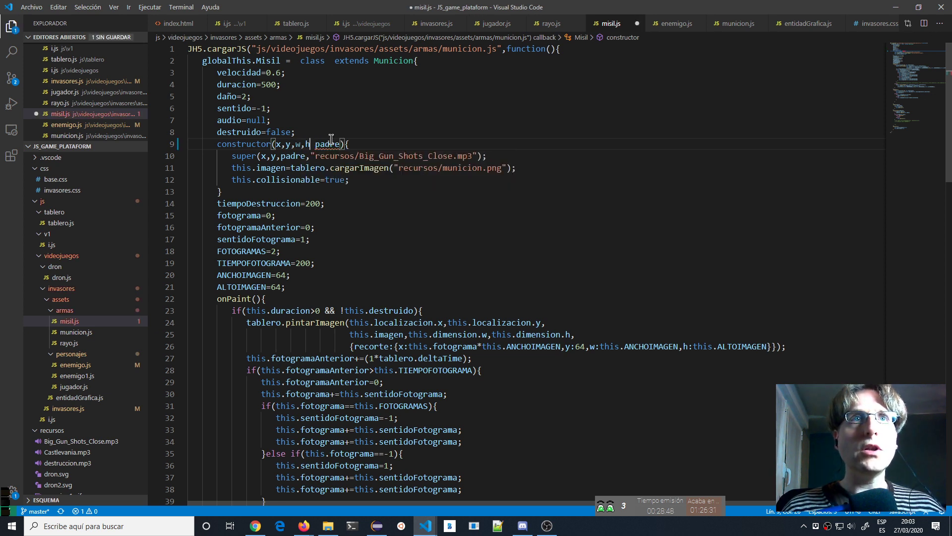
pyautogui.click(278, 156)
pyautogui.write(',w,')
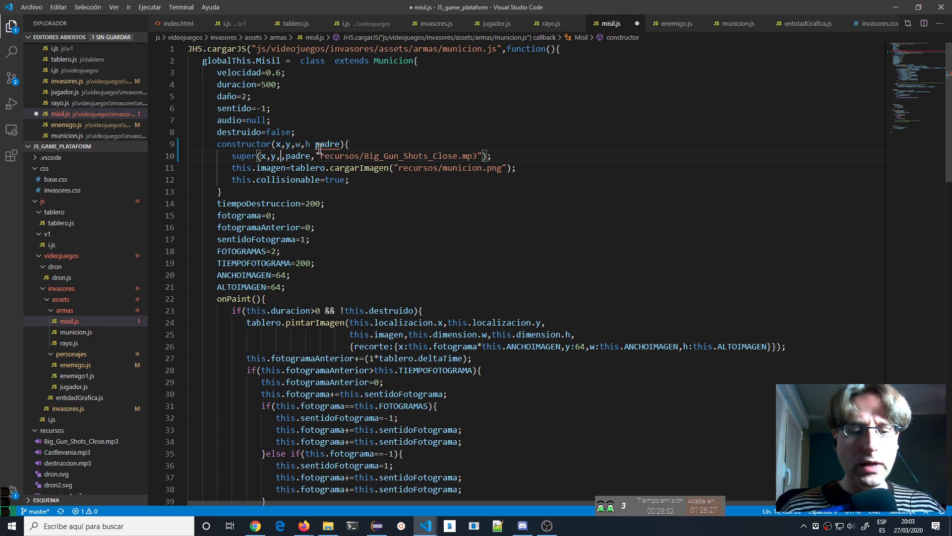
pyautogui.write('h')
pyautogui.hotkey('ctrl', 's')
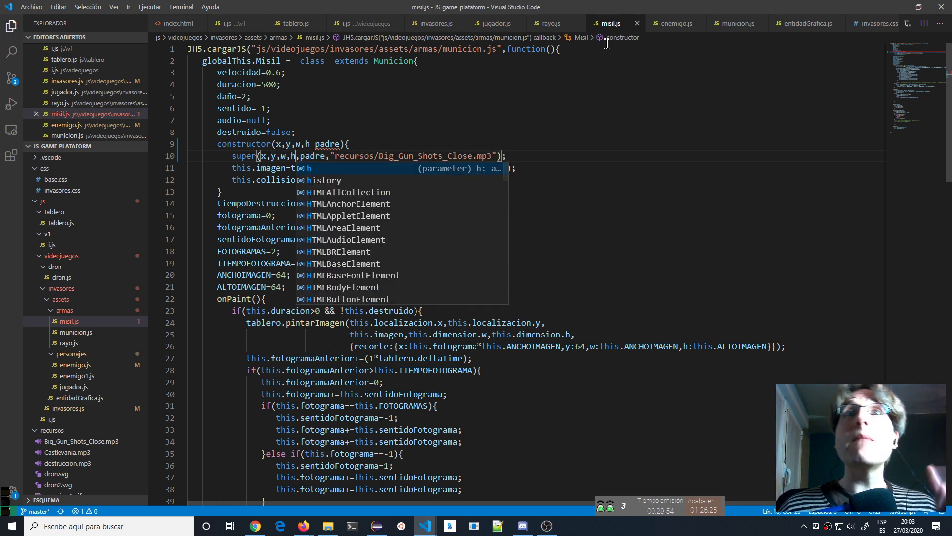
# - In rayo.js, add w and h after y in both the Rayo constructor's parameters and its super call, and save the file
pyautogui.click(545, 24)
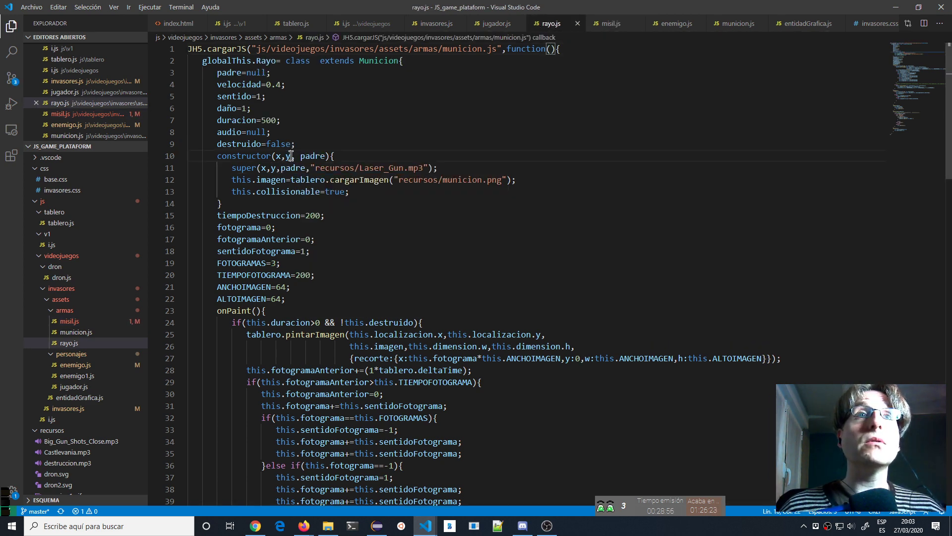
pyautogui.write(',w,h')
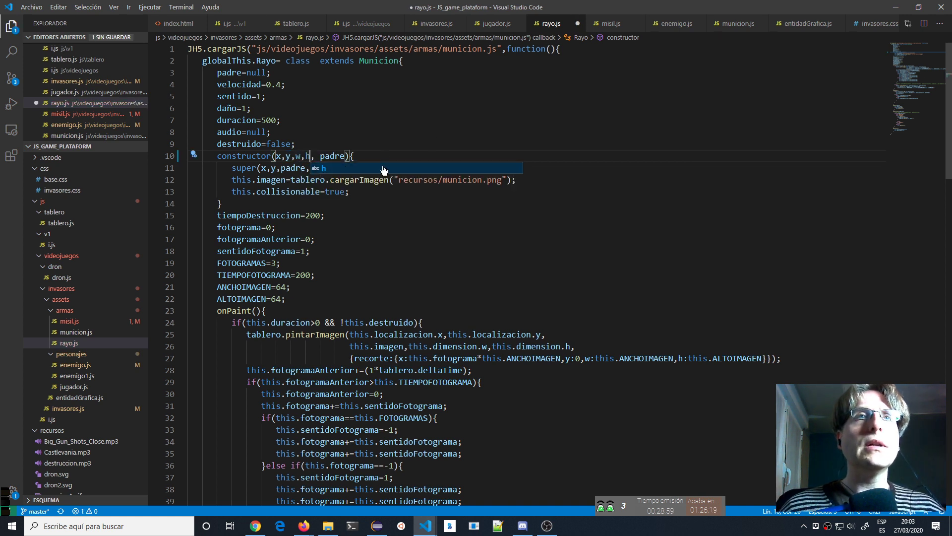
pyautogui.click(276, 169)
pyautogui.write(',h,')
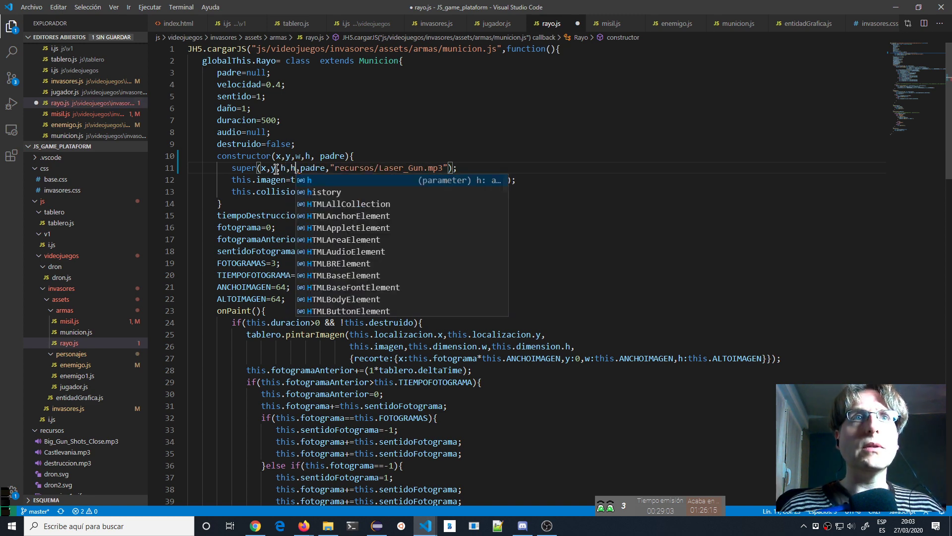
pyautogui.write('h')
pyautogui.press('Up')
pyautogui.press('Escape')
pyautogui.press('Up')
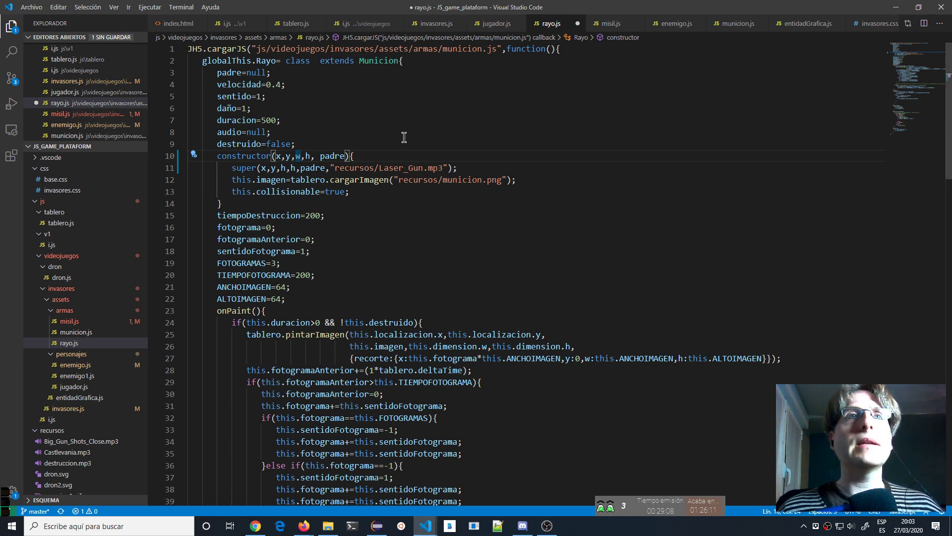
pyautogui.click(293, 168)
pyautogui.press('BackSpace')
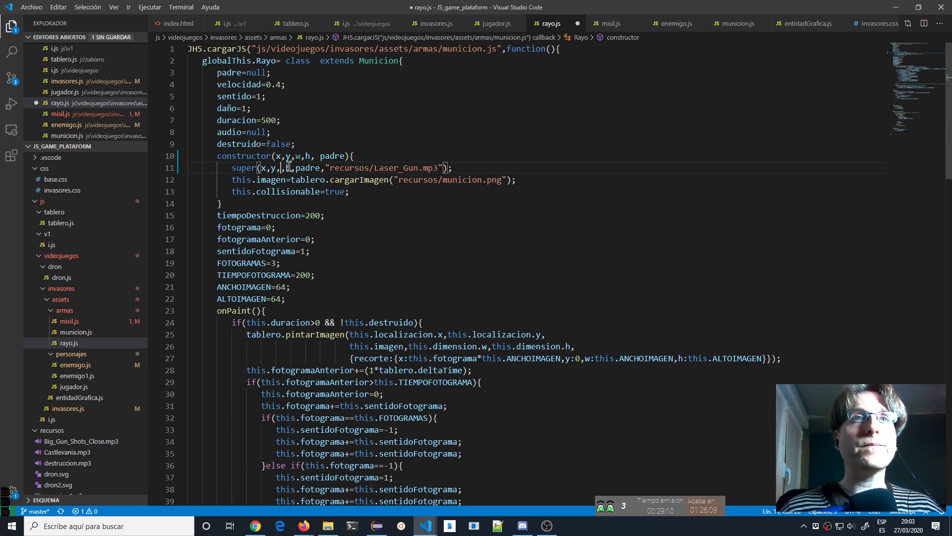
pyautogui.write('w')
pyautogui.hotkey('ctrl', 's')
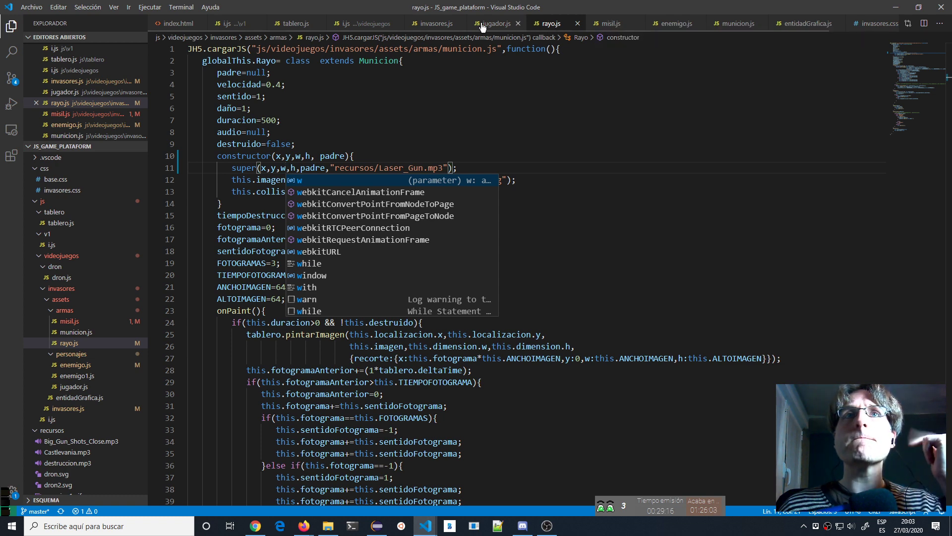
# - In municion.js, make the constructor's parameters x,y,w,hmpadre,fichero, set this.dimension.w to w and this.dimension.h to h, and save
pyautogui.click(724, 30)
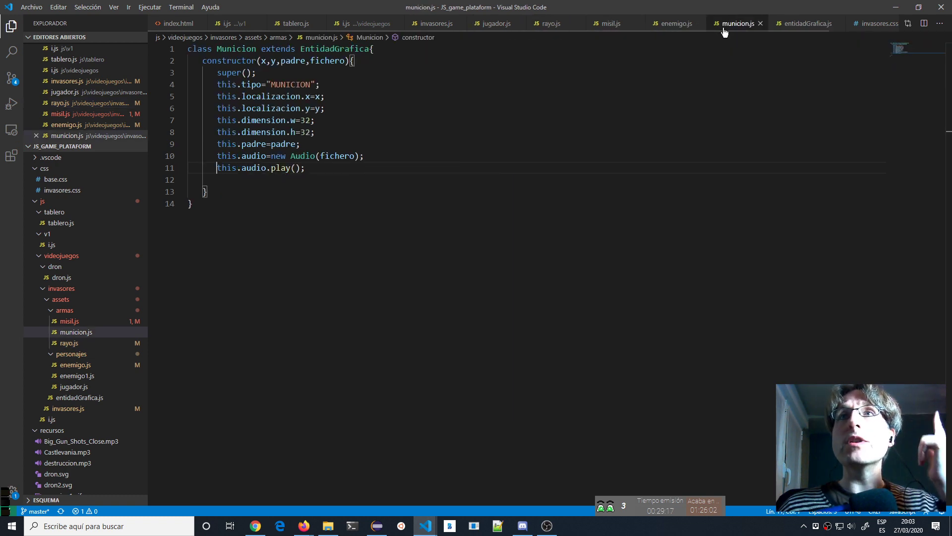
pyautogui.click(280, 60)
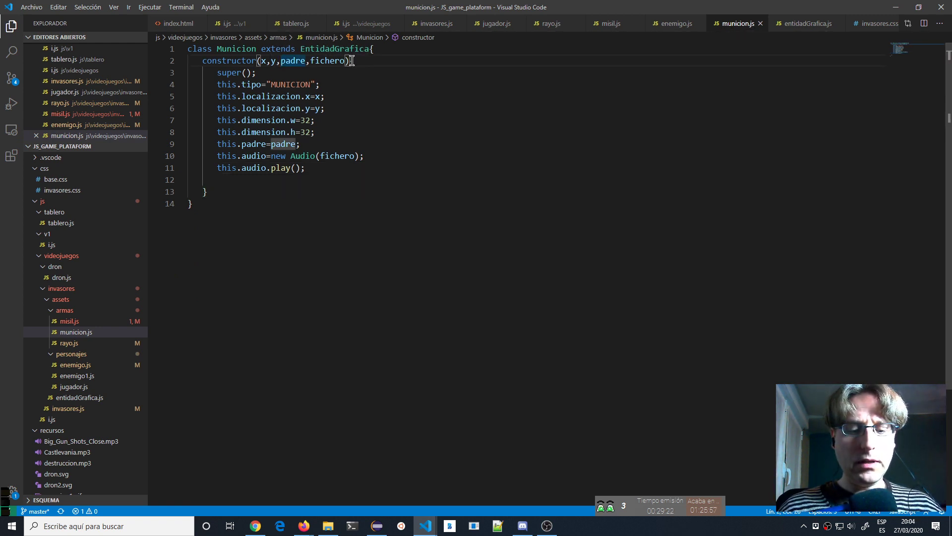
pyautogui.write('w')
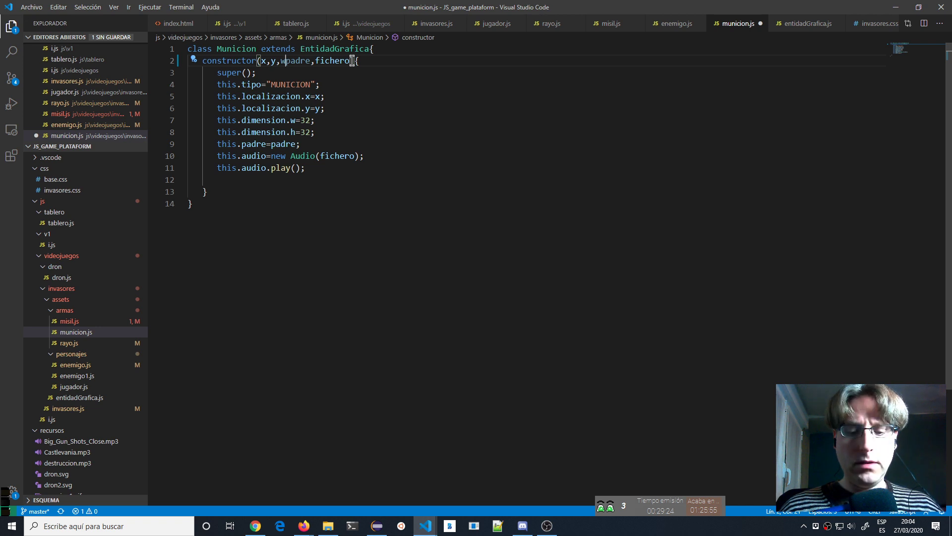
pyautogui.write(',hm')
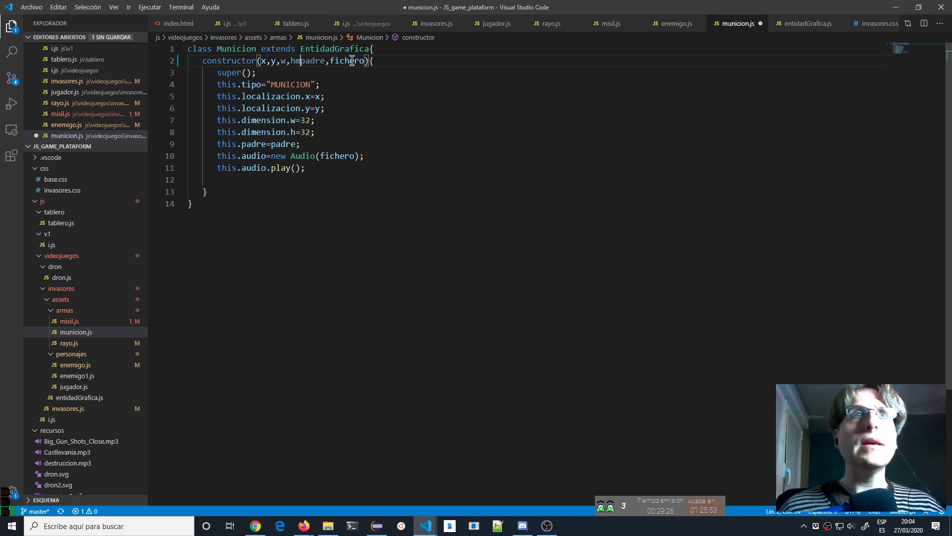
pyautogui.doubleClick(306, 120)
pyautogui.write('w')
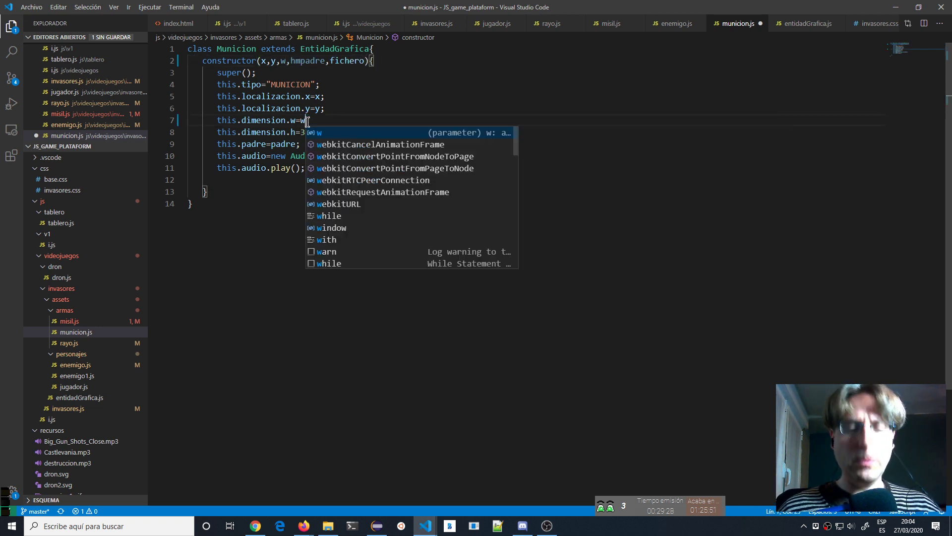
pyautogui.press('Escape')
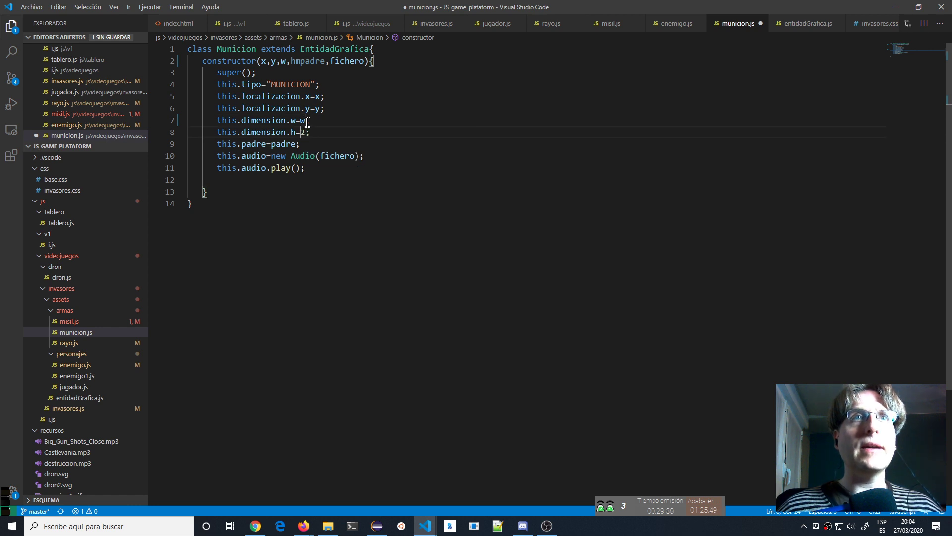
pyautogui.hotkey('ctrl', 's')
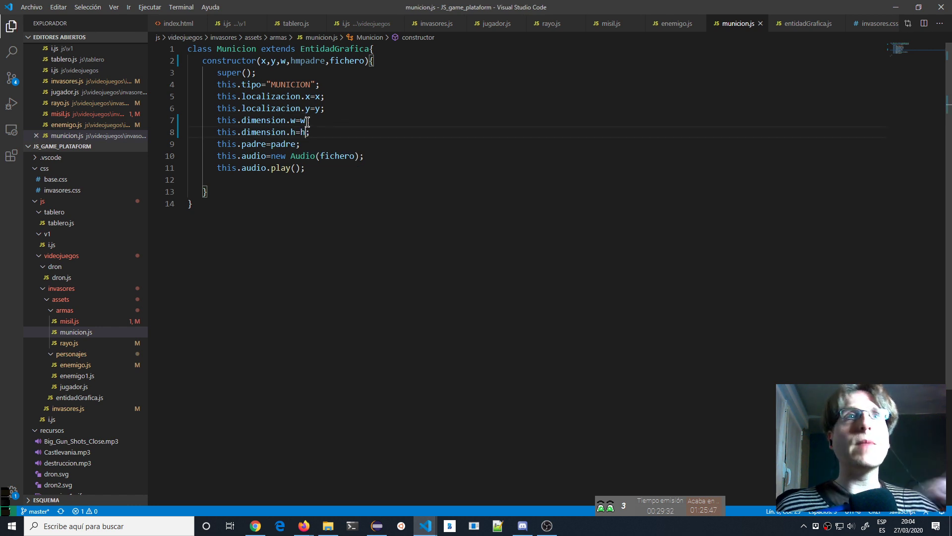
# - Return to misil.js and insert the missing comma between h and padre in the constructor's parameters
pyautogui.click(612, 30)
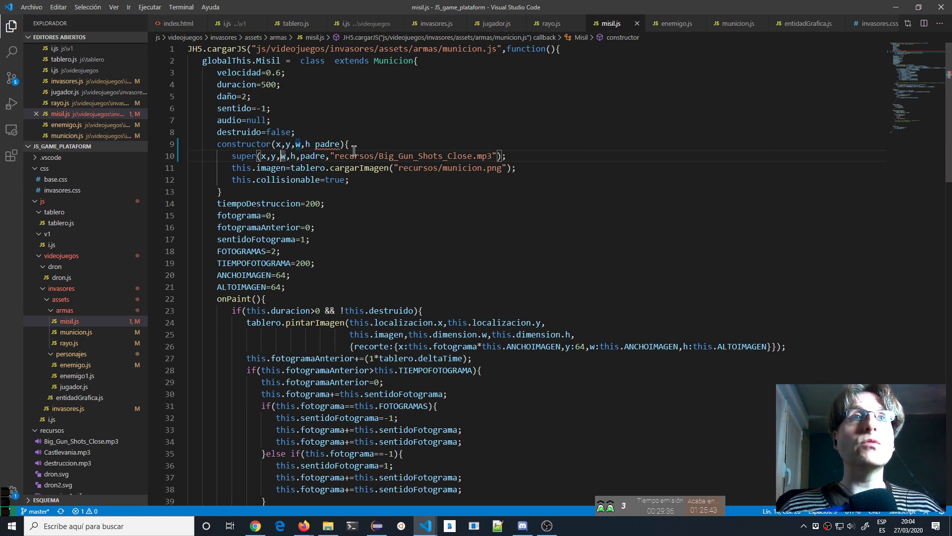
pyautogui.press('Up')
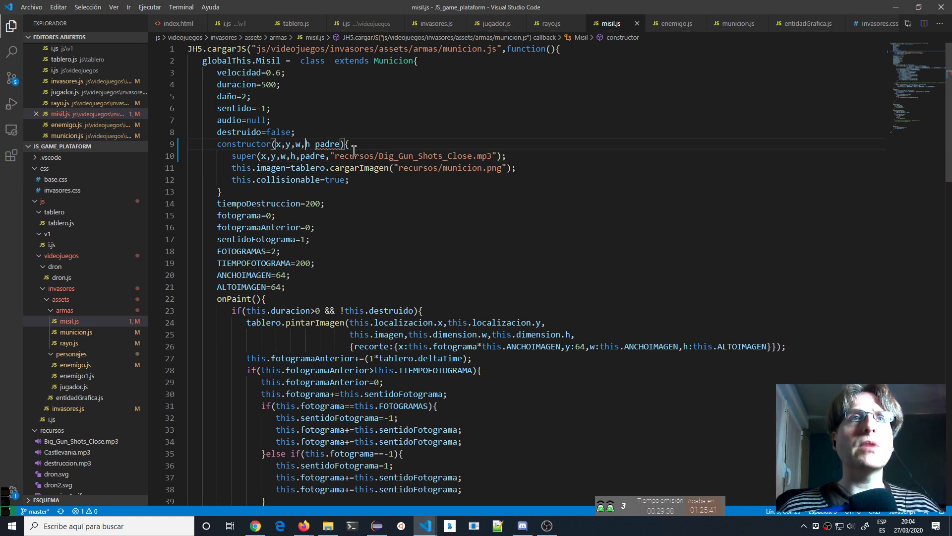
pyautogui.write(',')
# - Replace w and h in the Misil super call with 64,64 and save the file
pyautogui.press('Down')
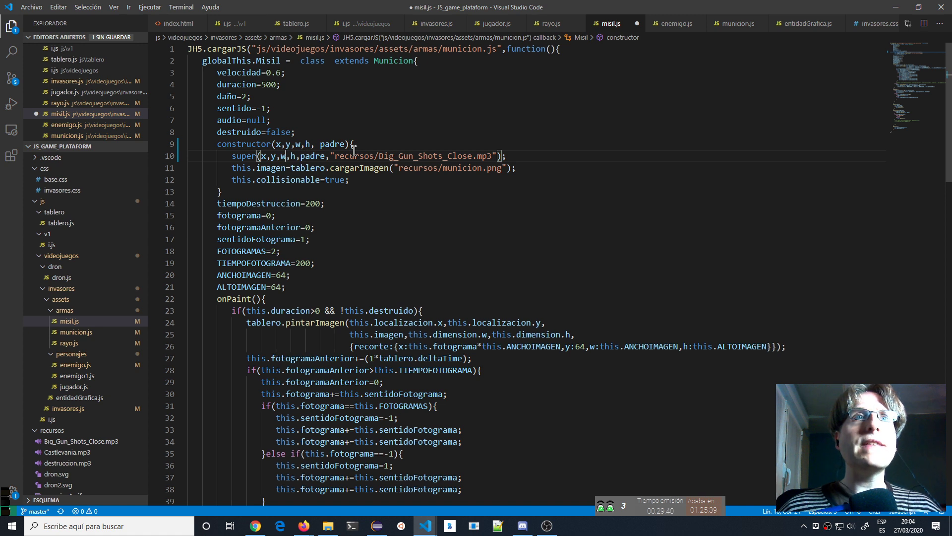
pyautogui.press('BackSpace')
pyautogui.write('64')
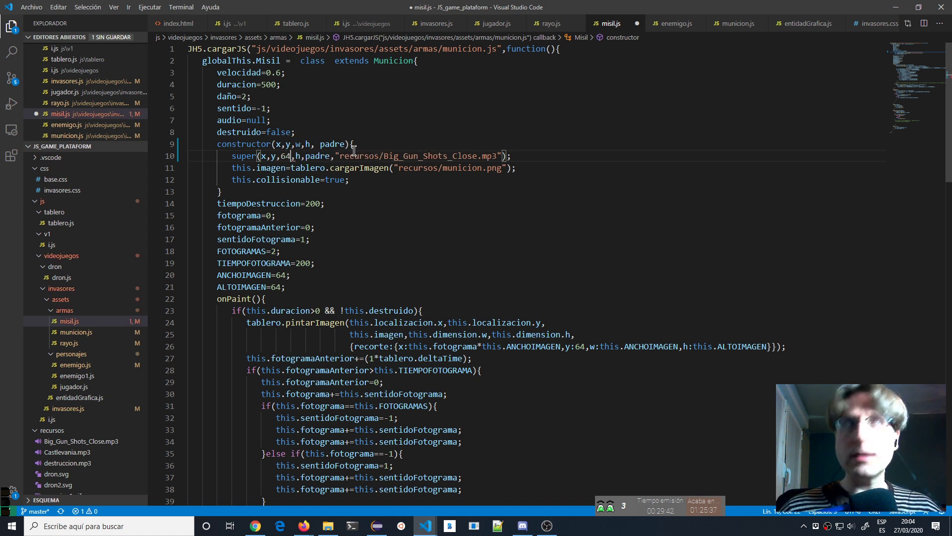
pyautogui.press('Right')
pyautogui.write('64')
pyautogui.press('Delete')
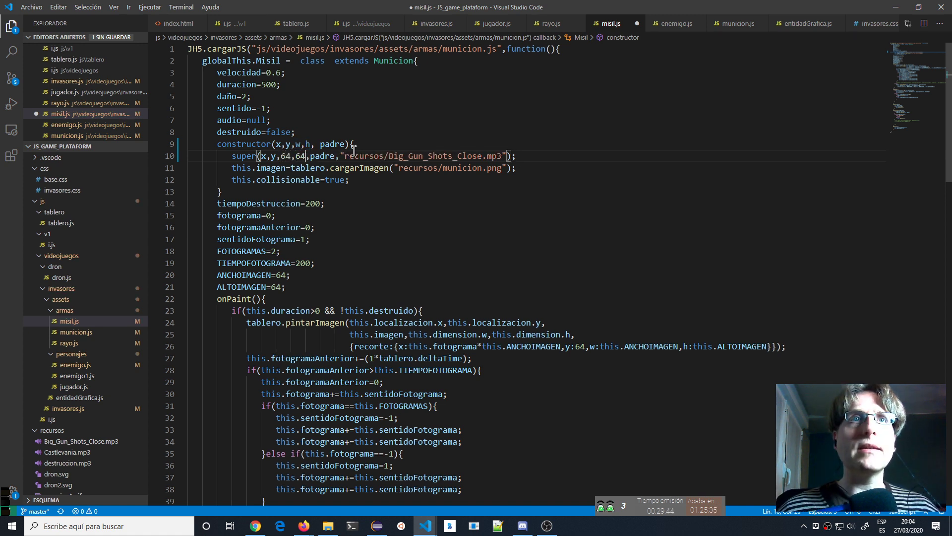
pyautogui.hotkey('ctrl', 's')
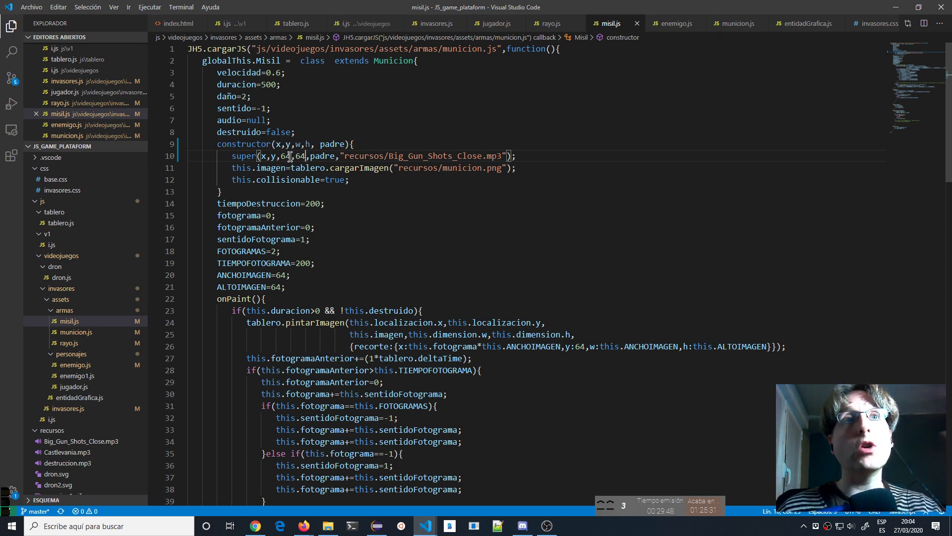
# - In jugador.js, pass 32,32 before this in the new Misil call inside disparar(), and save the file
pyautogui.scroll(-2, 420, 286)
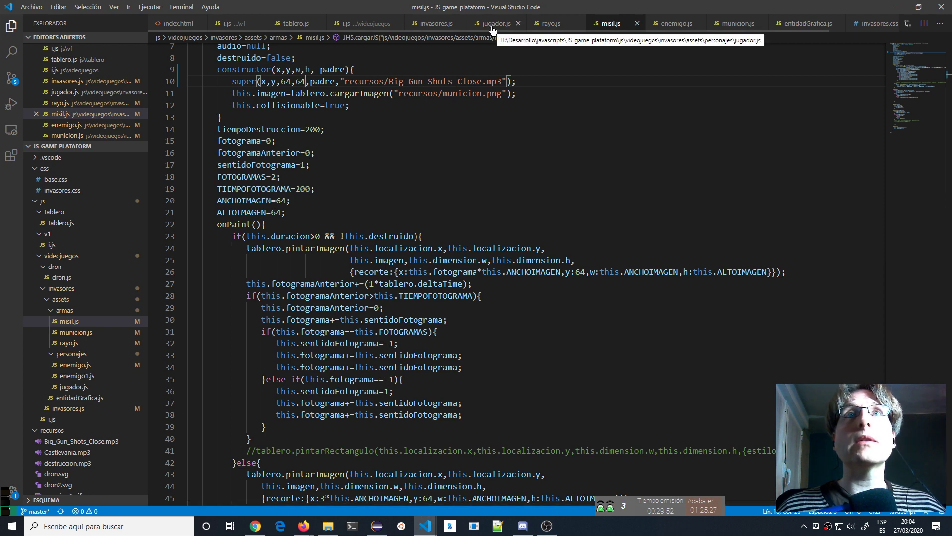
pyautogui.click(493, 31)
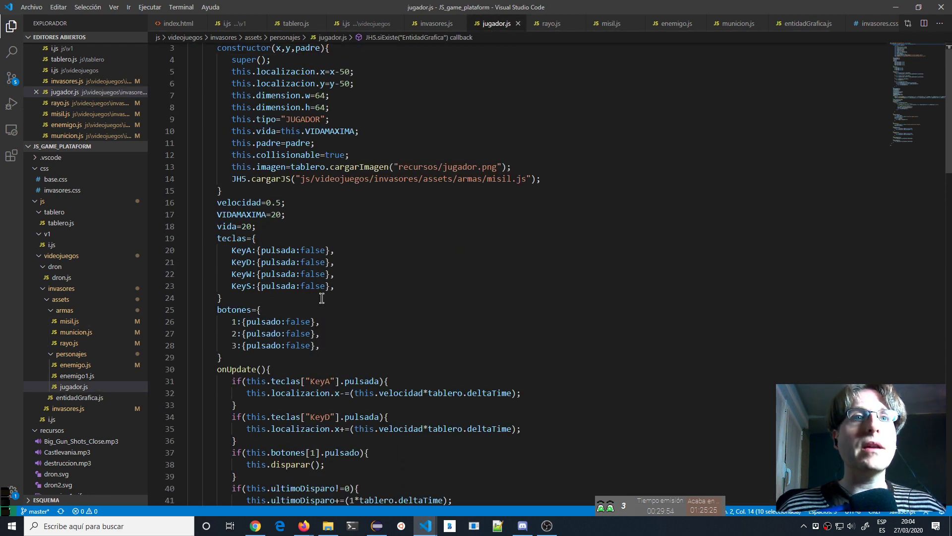
pyautogui.scroll(-12, 322, 297)
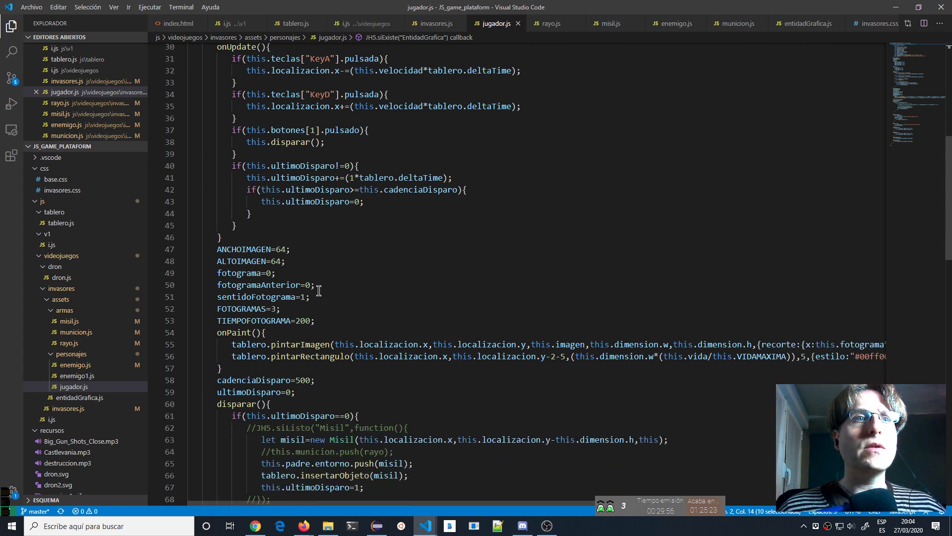
pyautogui.scroll(-1, 319, 291)
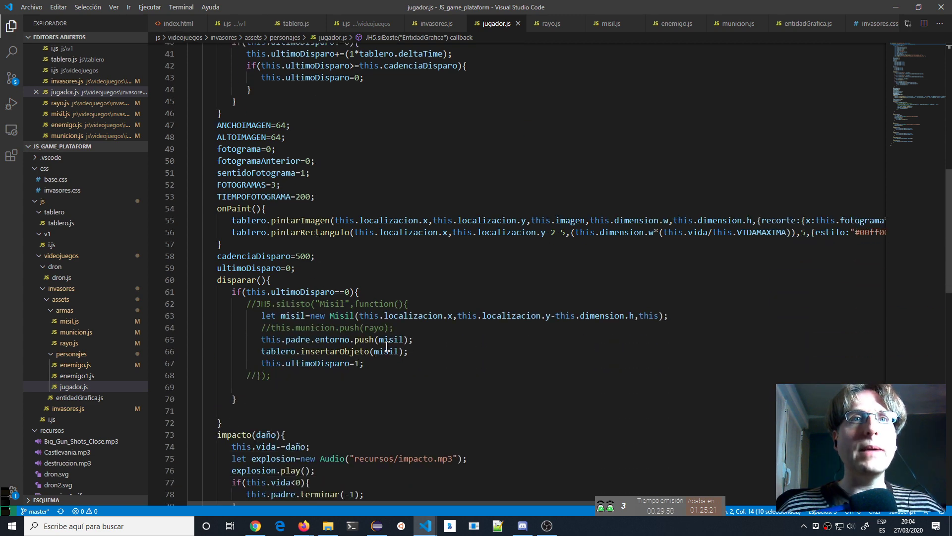
pyautogui.click(635, 315)
pyautogui.write(',32,32')
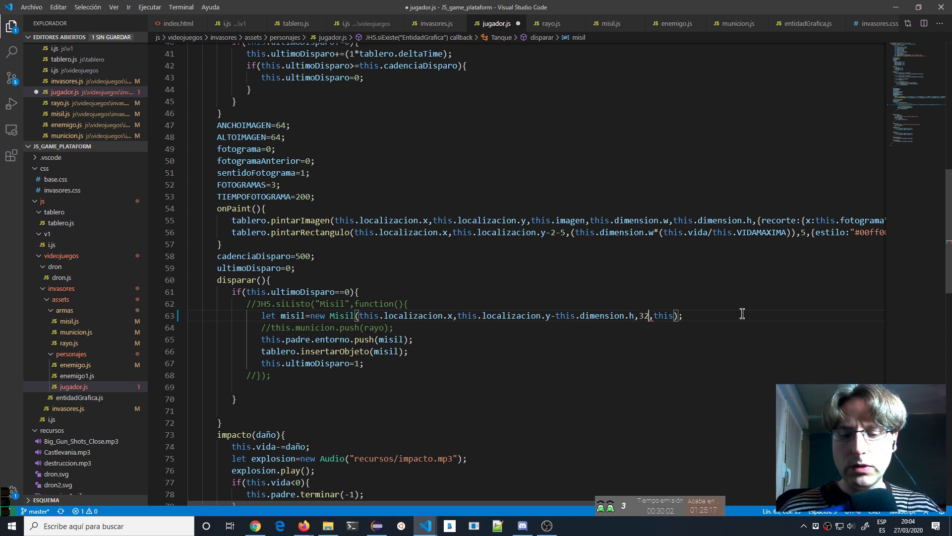
pyautogui.hotkey('ctrl', 's')
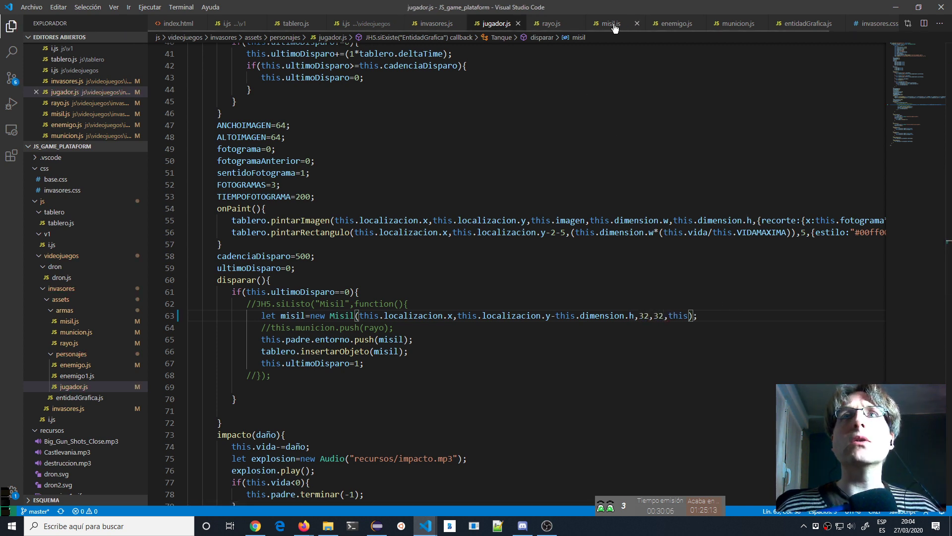
# - In enemigo.js, pass 32,32 before t.padre in the new Rayo call inside disparar(), and save the file
pyautogui.click(681, 24)
pyautogui.scroll(3, 332, 378)
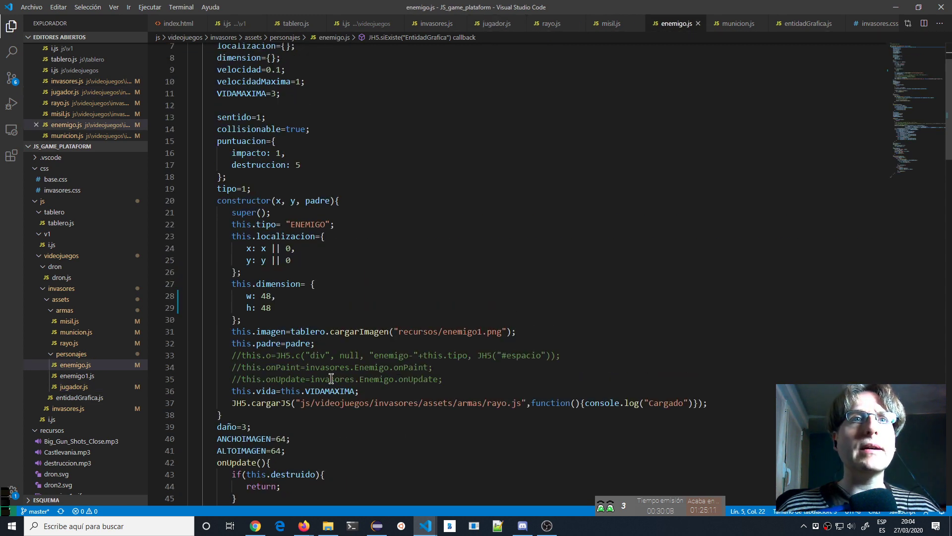
pyautogui.scroll(-4, 332, 378)
pyautogui.scroll(-7, 331, 378)
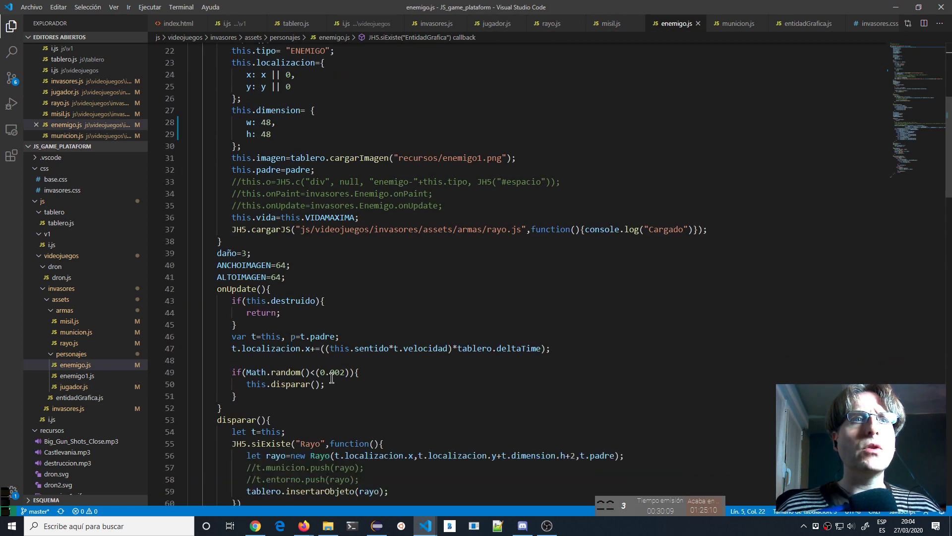
pyautogui.click(635, 306)
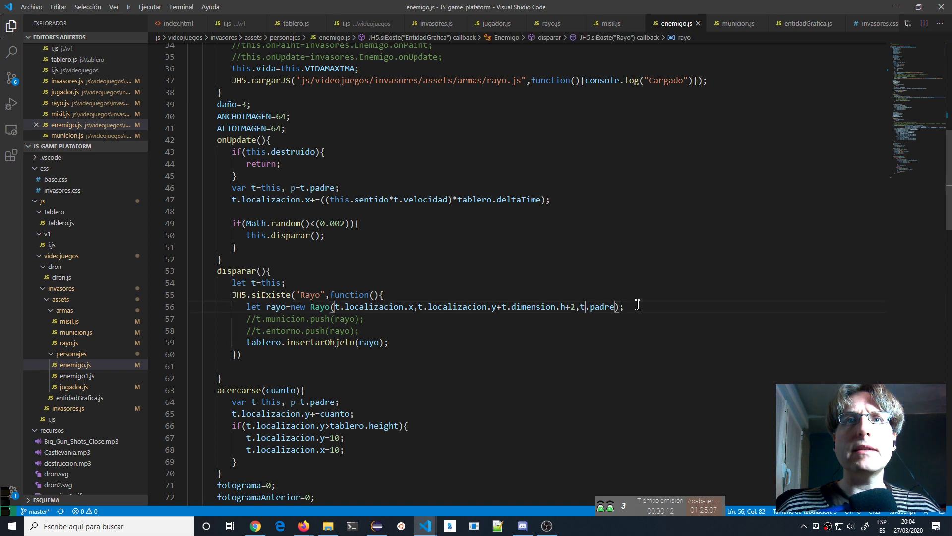
pyautogui.write('32,32,')
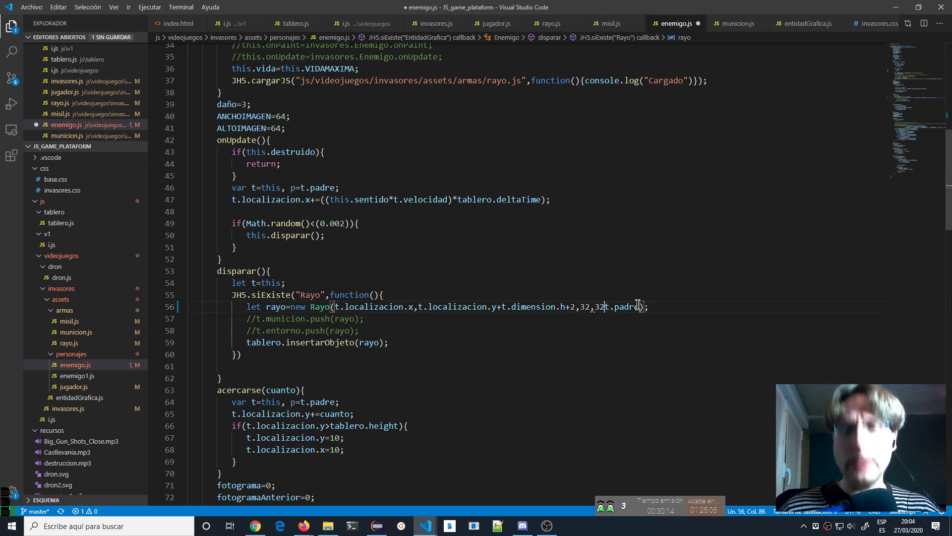
pyautogui.hotkey('ctrl', 's')
# - Switch to the game in Firefox, reload and start it, and open the developer console to check for errors
pyautogui.hotkey('alt', 'Tab')
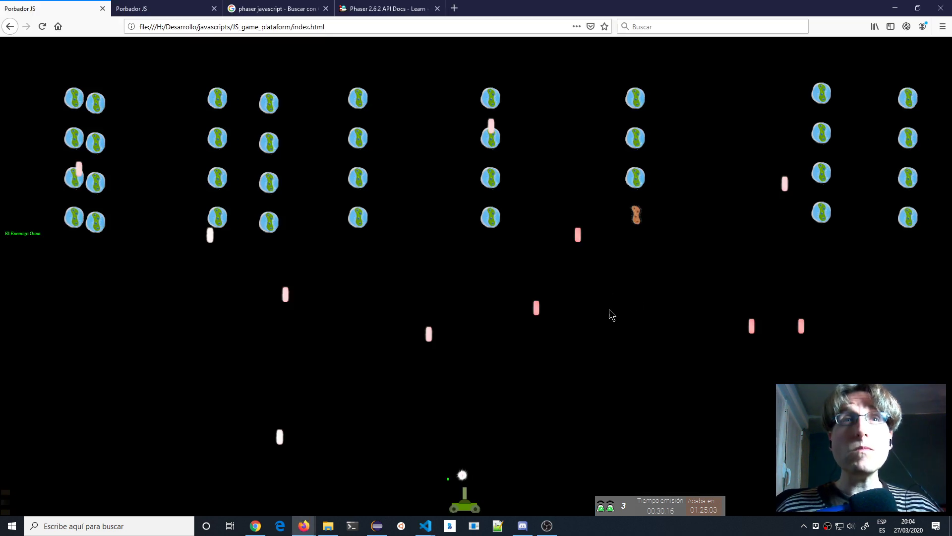
pyautogui.press('F5')
pyautogui.click(512, 316)
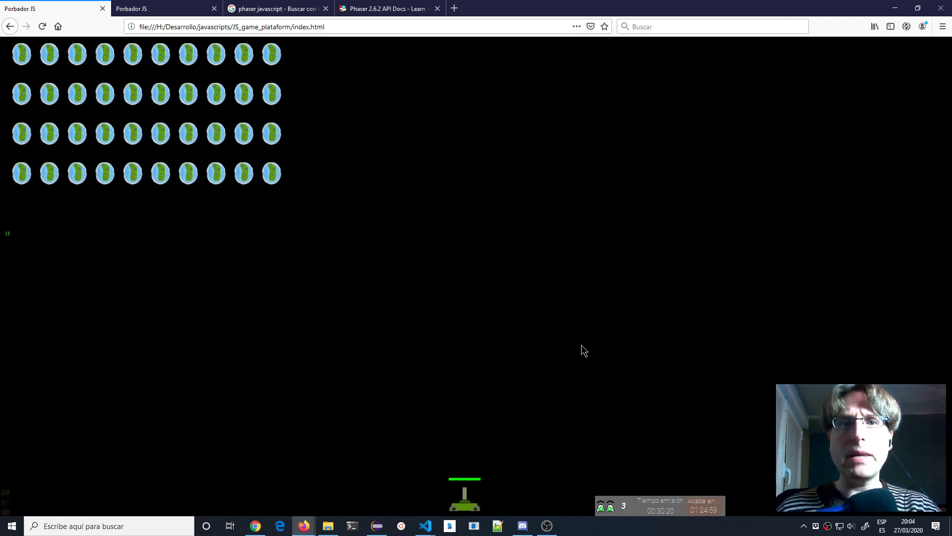
pyautogui.press('F12')
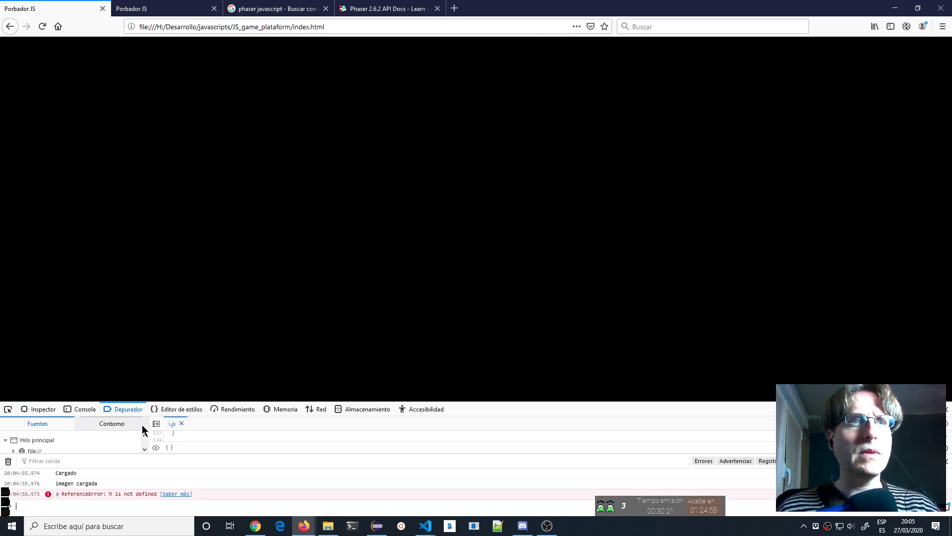
pyautogui.click(89, 410)
# - Back in Visual Studio Code, correct the Municion constructor's parameters in municion.js to x,y,w,h,padre,fichero and save the file
pyautogui.hotkey('alt', 'Tab')
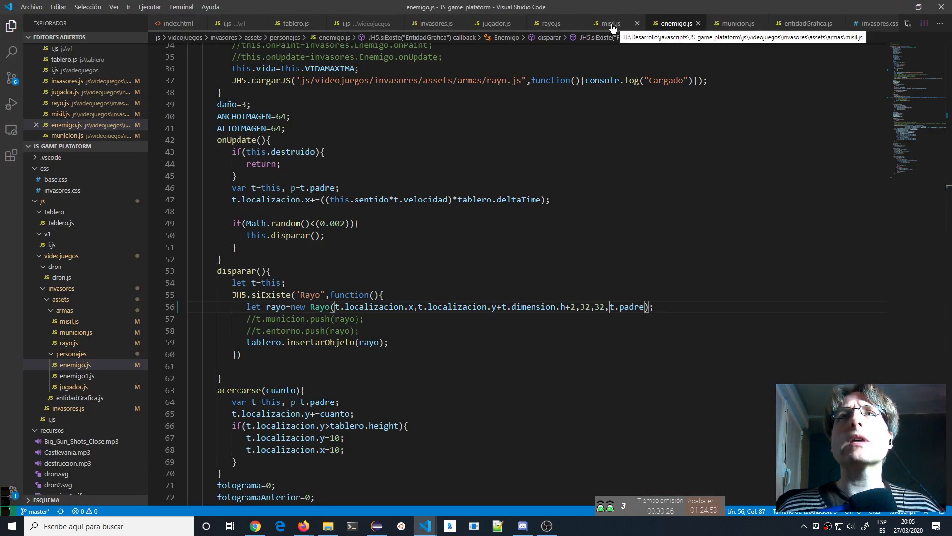
pyautogui.click(738, 24)
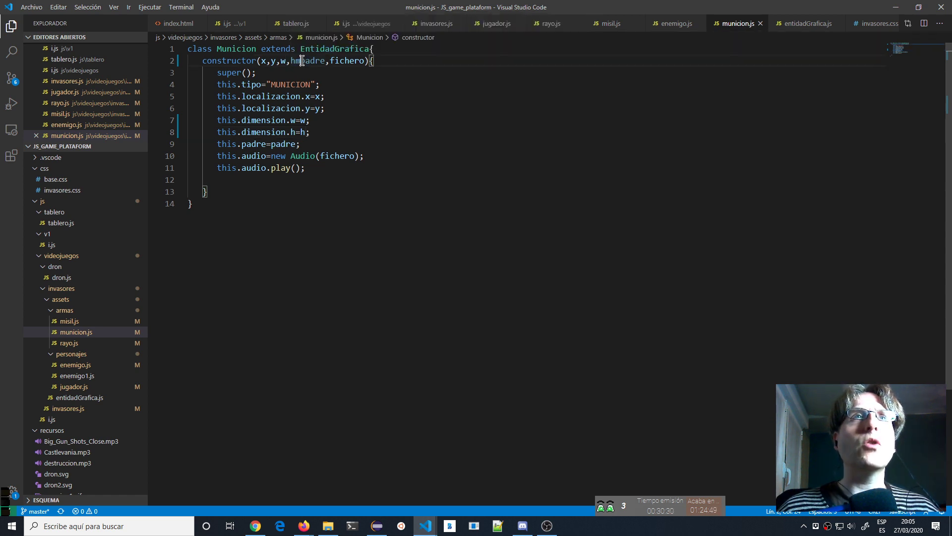
pyautogui.click(301, 61)
pyautogui.press('BackSpace')
pyautogui.write(',')
pyautogui.doubleClick(302, 60)
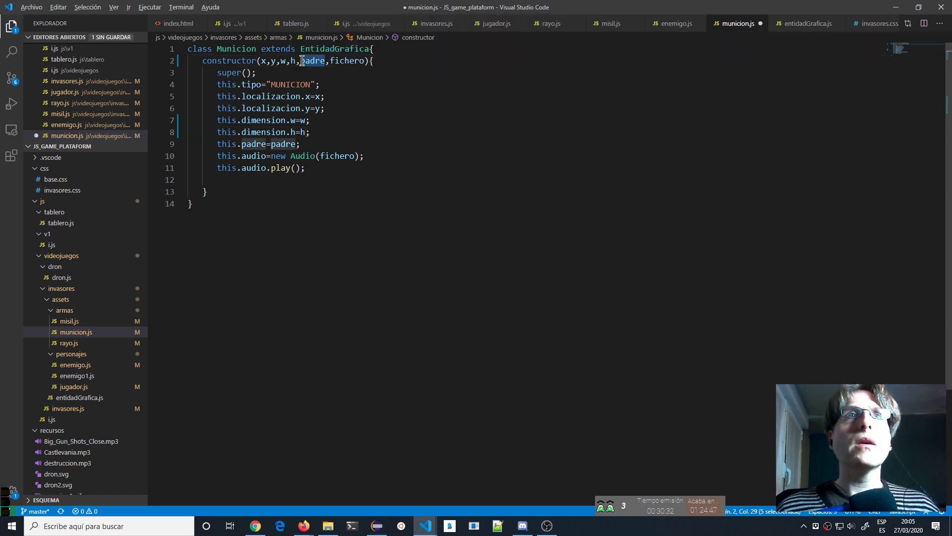
pyautogui.press('alt')
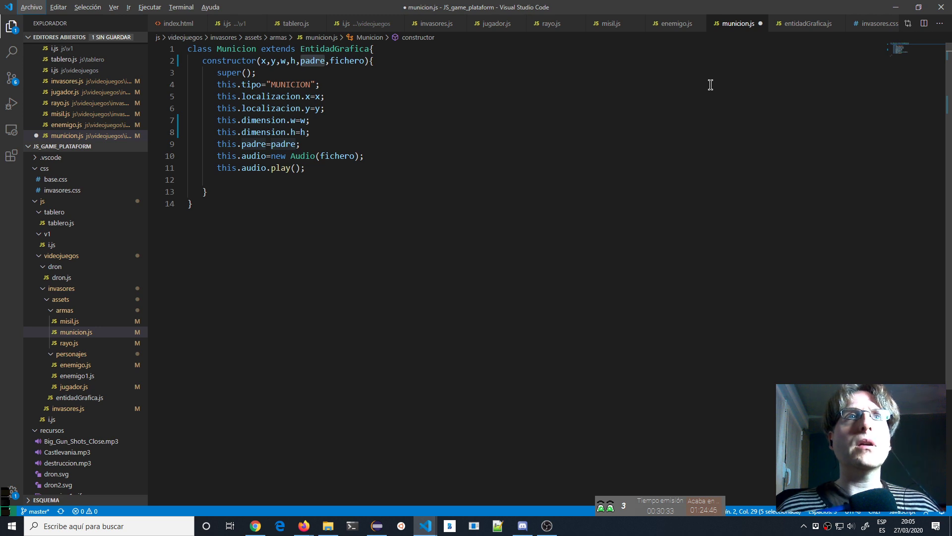
pyautogui.click(513, 120)
pyautogui.hotkey('ctrl', 's')
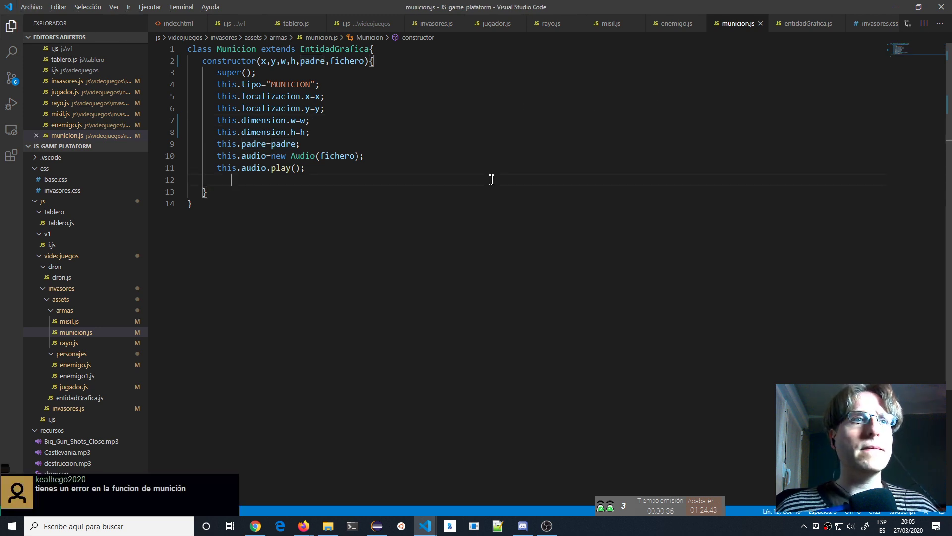
# - Reload and start the game in Firefox, close the developer tools, and fire repeated missiles to test the ammunition
pyautogui.hotkey('alt', 'Tab')
pyautogui.press('F5')
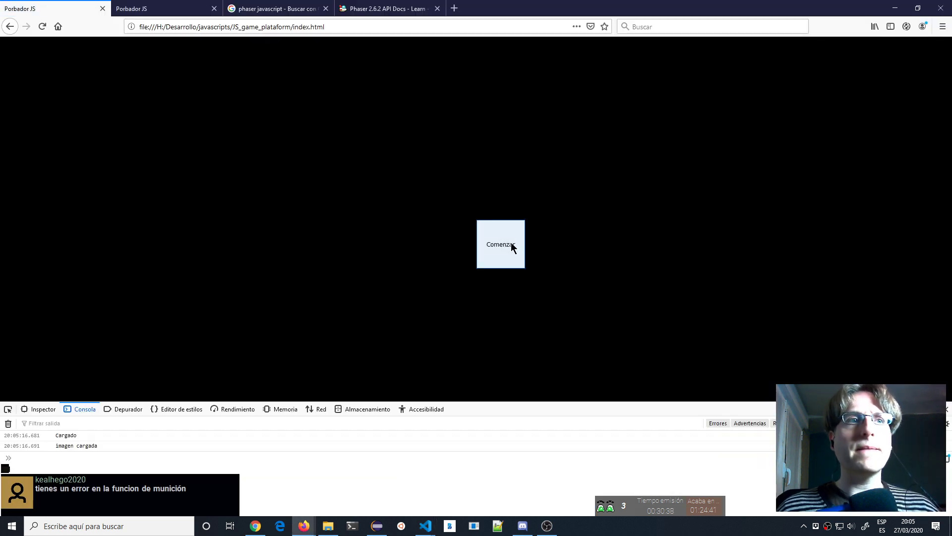
pyautogui.click(514, 247)
pyautogui.press('space')
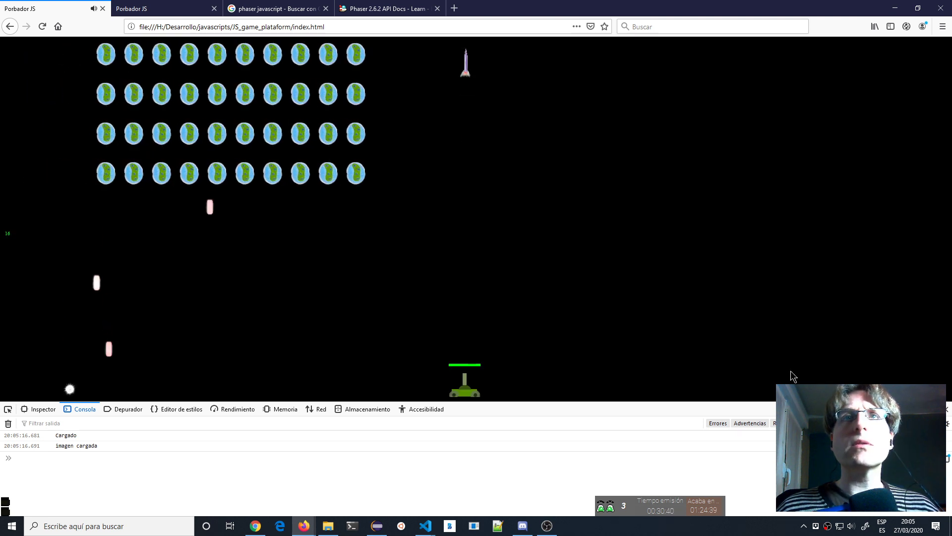
pyautogui.click(946, 409)
pyautogui.press('space')
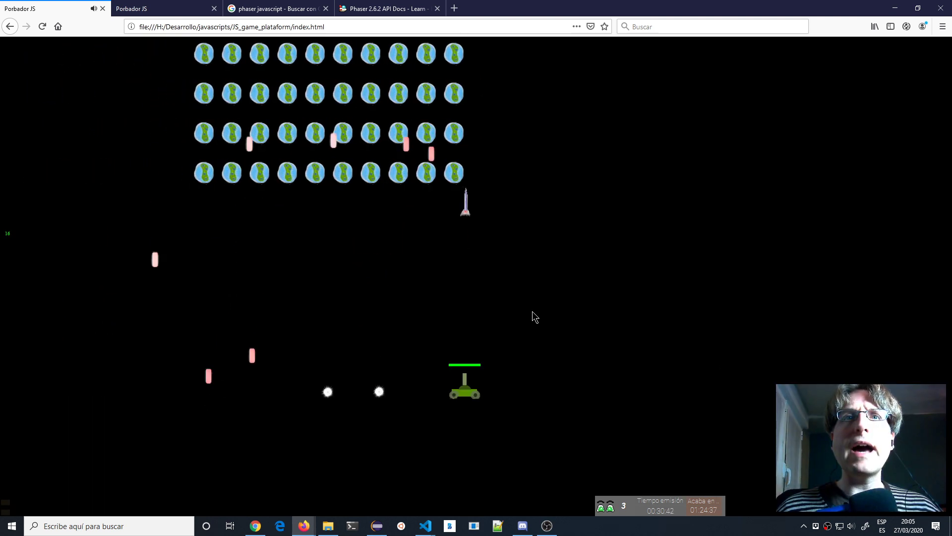
pyautogui.press('space')
pyautogui.press('space')
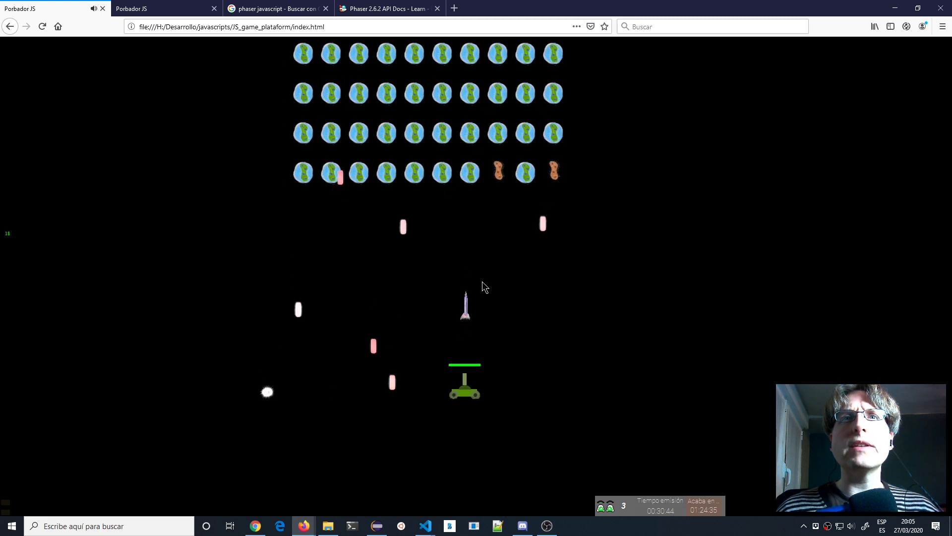
pyautogui.press('space')
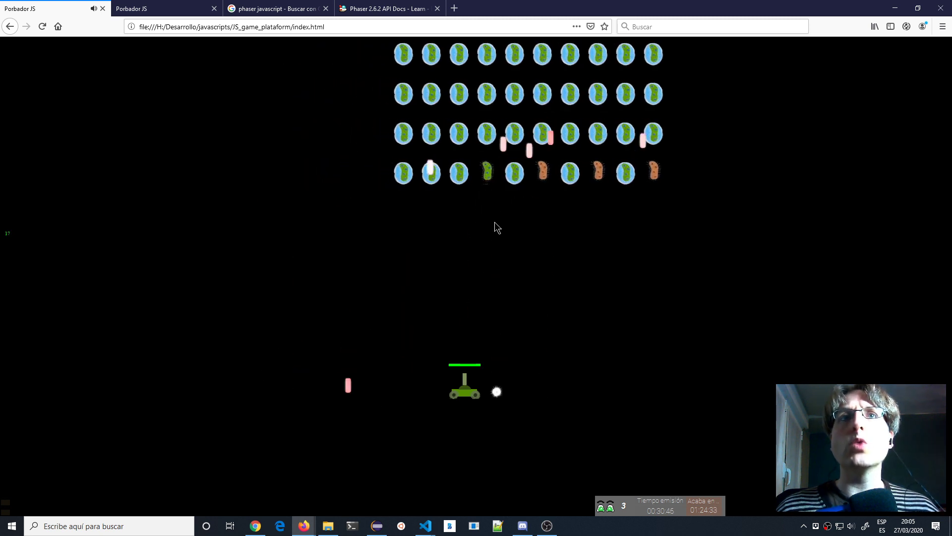
pyautogui.press('space')
pyautogui.press('space')
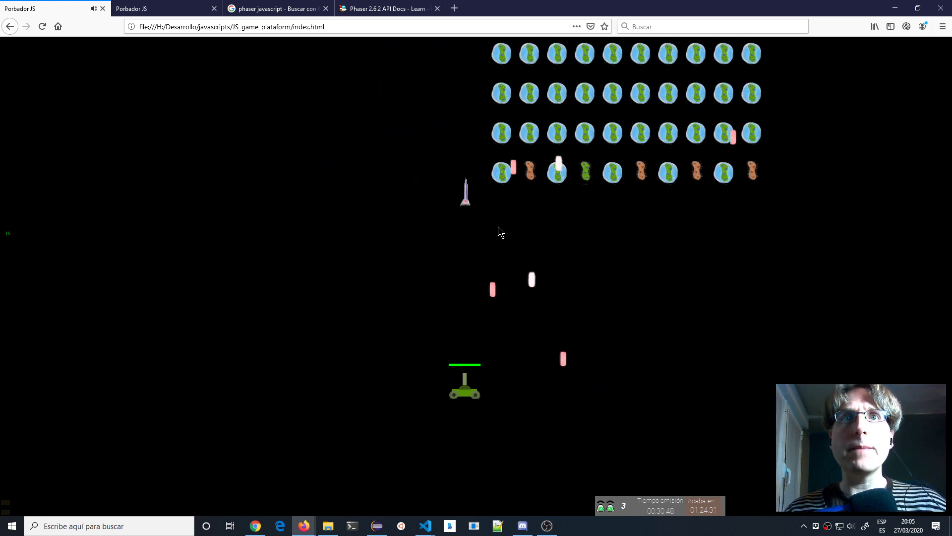
# - Return to Visual Studio Code and open misil.js to review the missile's constructor and painting code
pyautogui.hotkey('alt', 'Tab')
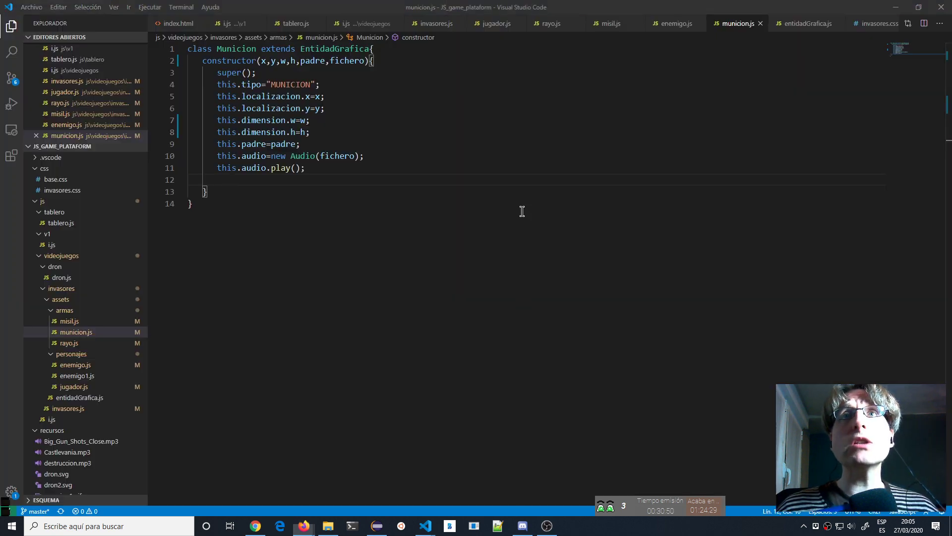
pyautogui.hotkey('alt', 'Tab')
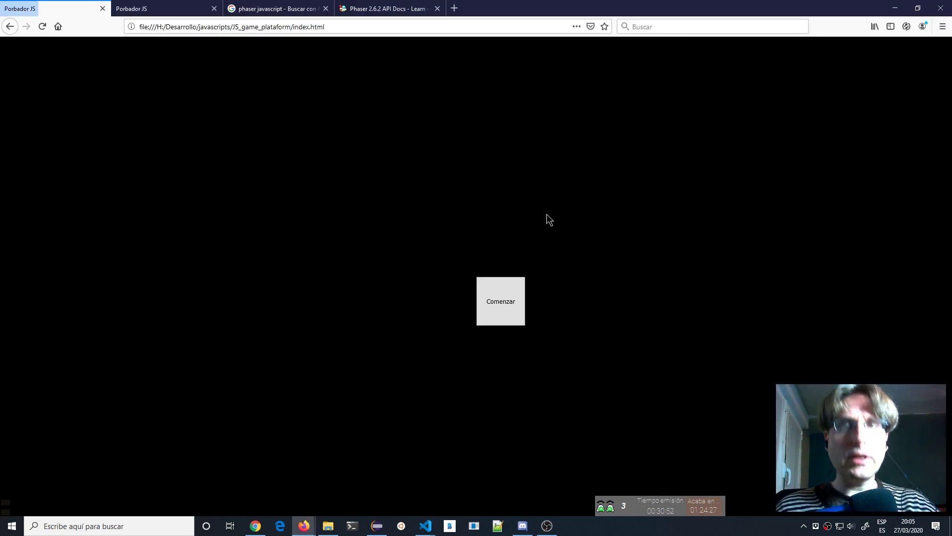
pyautogui.hotkey('alt', 'Tab')
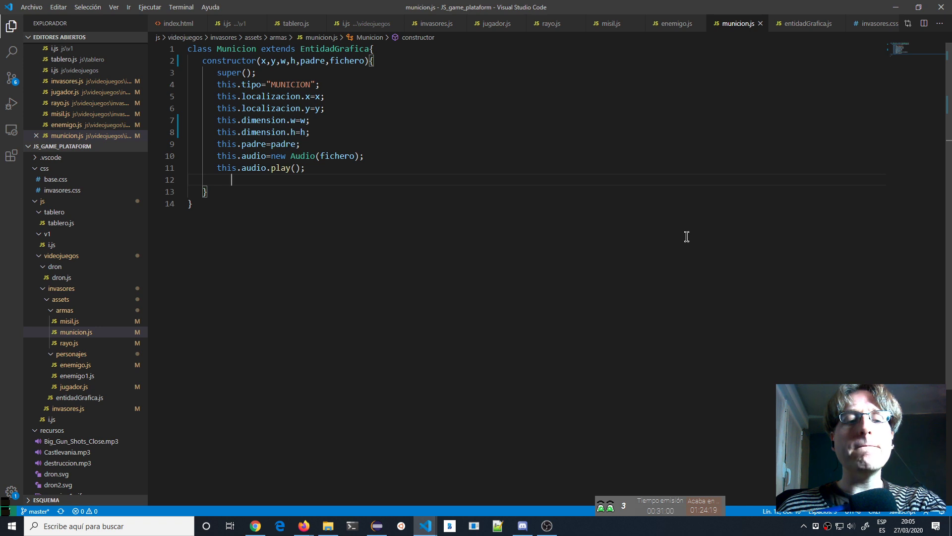
pyautogui.click(611, 24)
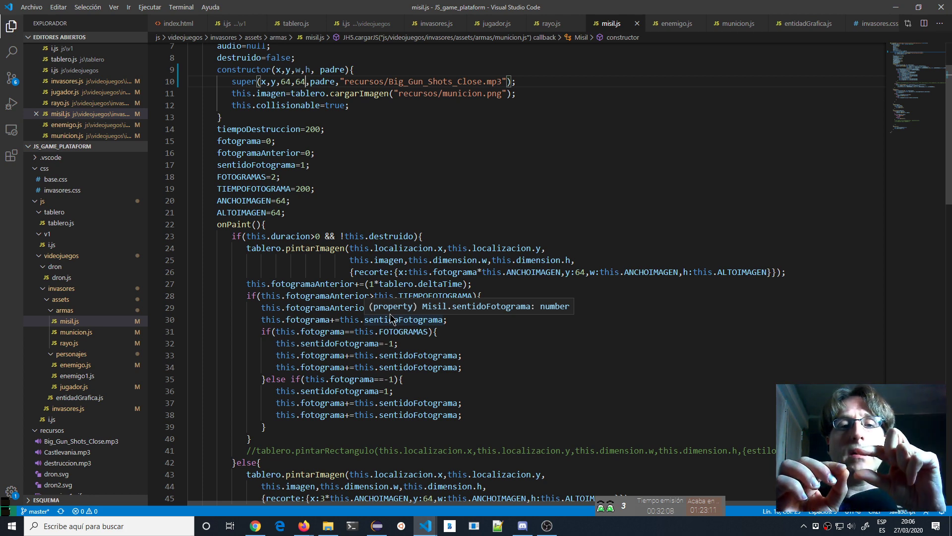
# - Launch GIMP and open the recent file Municion.xcf
pyautogui.click(11, 525)
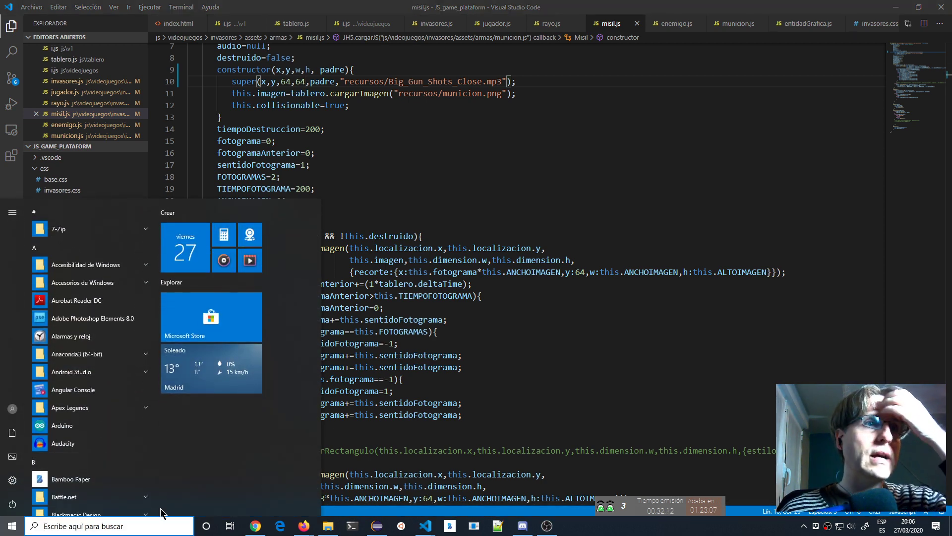
pyautogui.click(137, 525)
pyautogui.write('gimp')
pyautogui.press('Return')
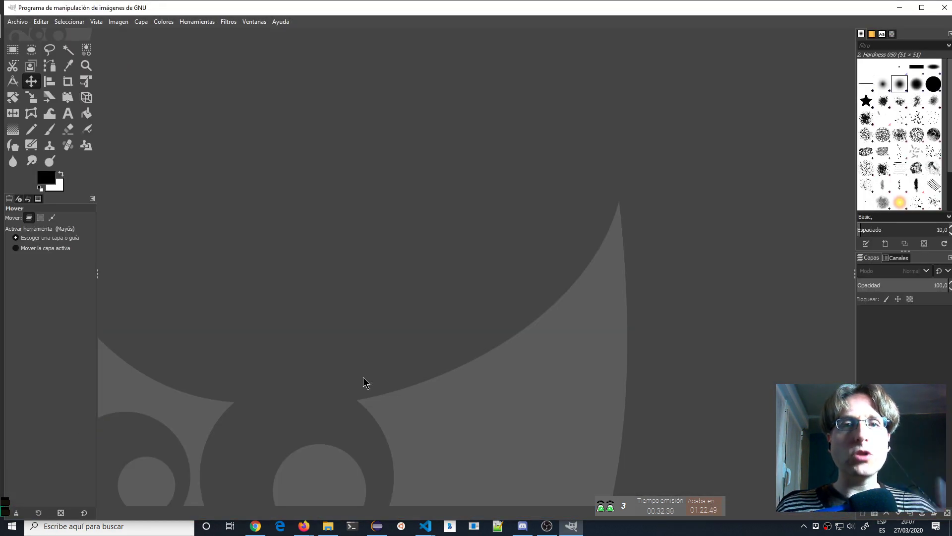
pyautogui.click(18, 23)
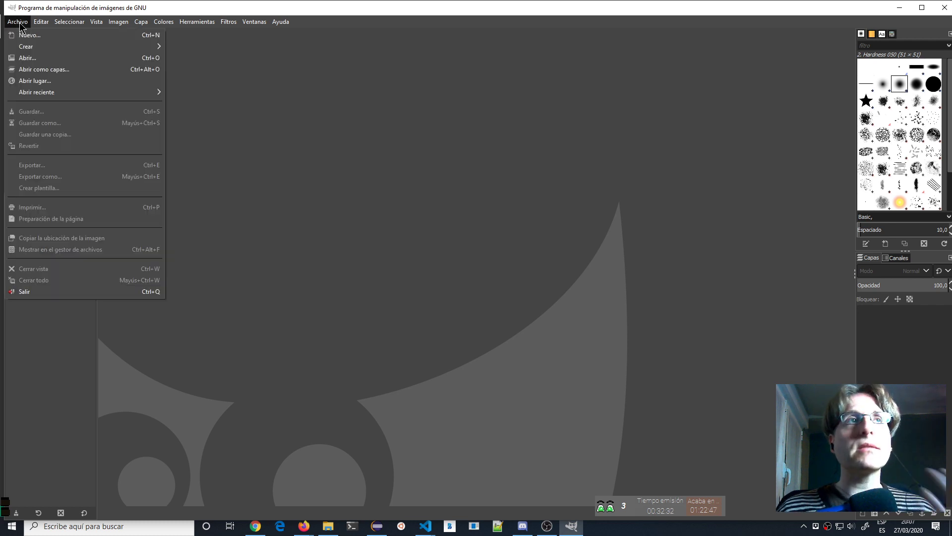
pyautogui.moveTo(39, 95)
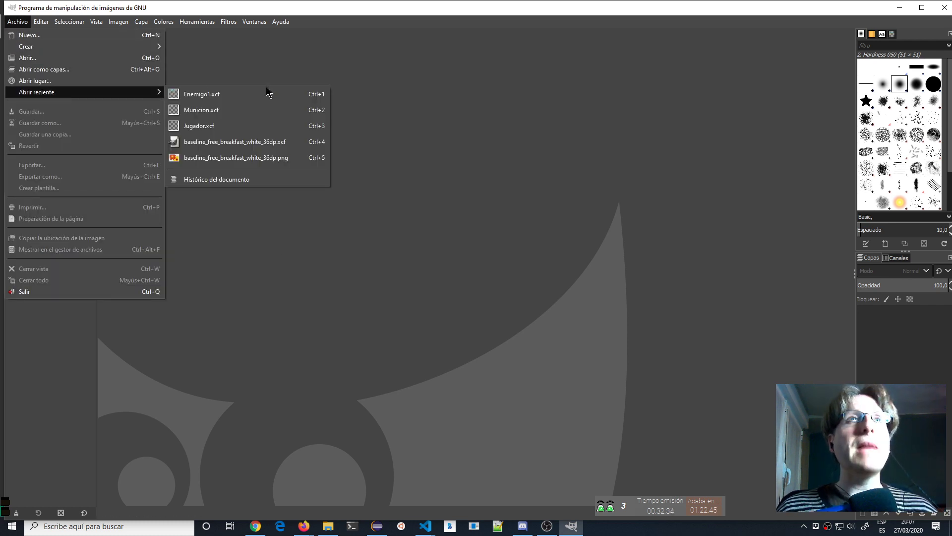
pyautogui.click(213, 110)
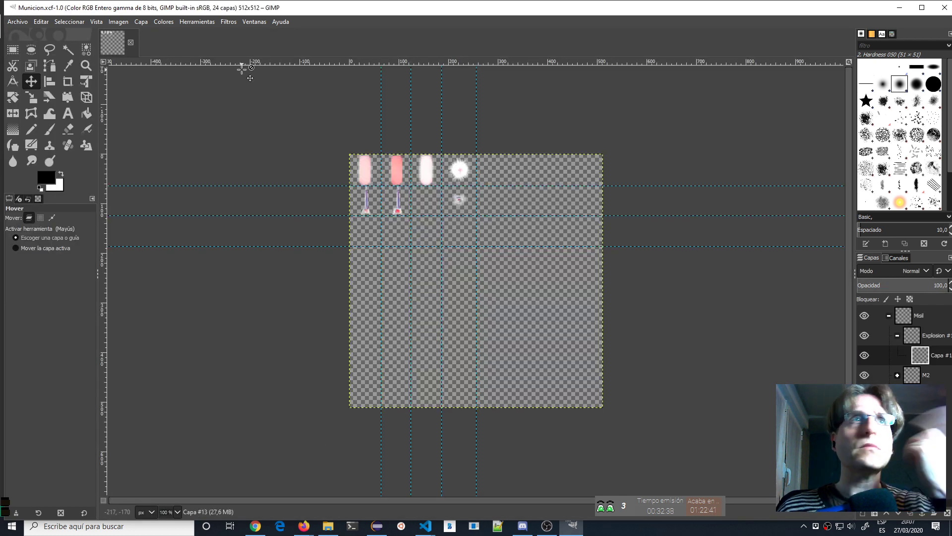
# - Open the recent file Enemigo1.xcf and inspect its enemy sprite frames up close
pyautogui.click(19, 22)
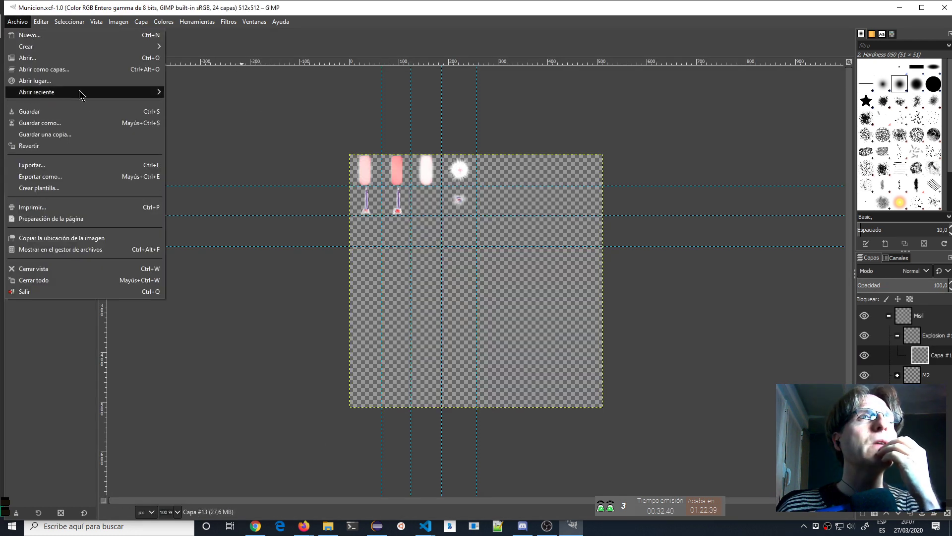
pyautogui.moveTo(81, 91)
pyautogui.click(196, 108)
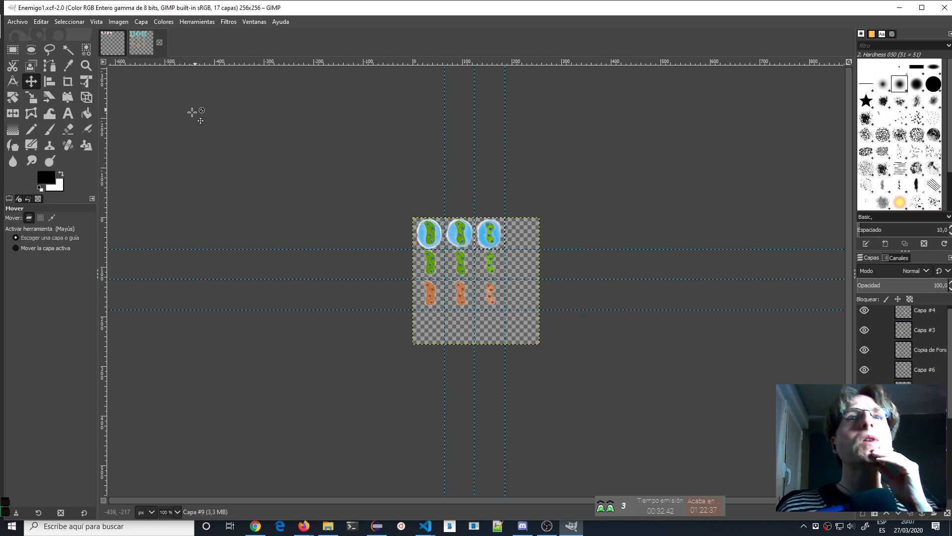
pyautogui.scroll(4, 499, 215)
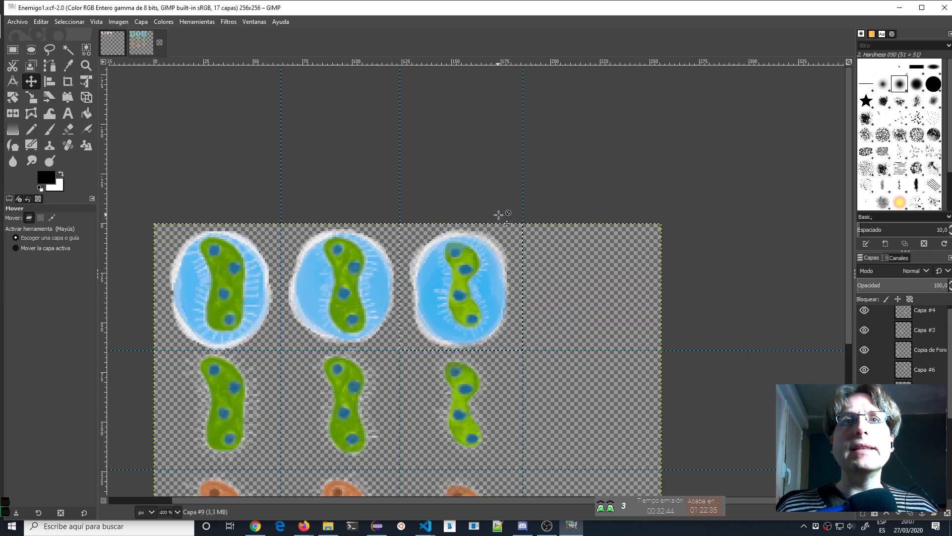
pyautogui.scroll(-5, 500, 215)
pyautogui.scroll(2, 499, 215)
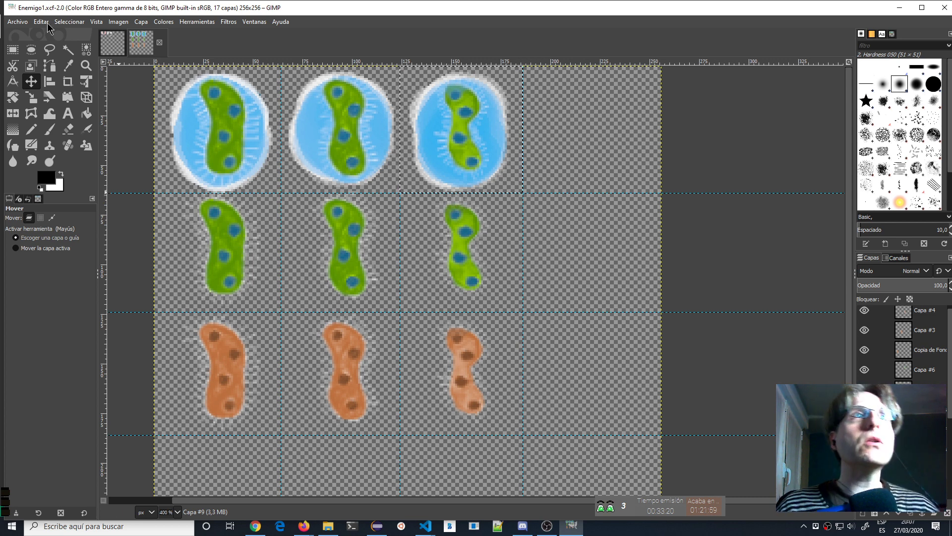
# - Save the enemy sprite image as a new file named Enemigo2.xcf in the recursos folder
pyautogui.click(20, 23)
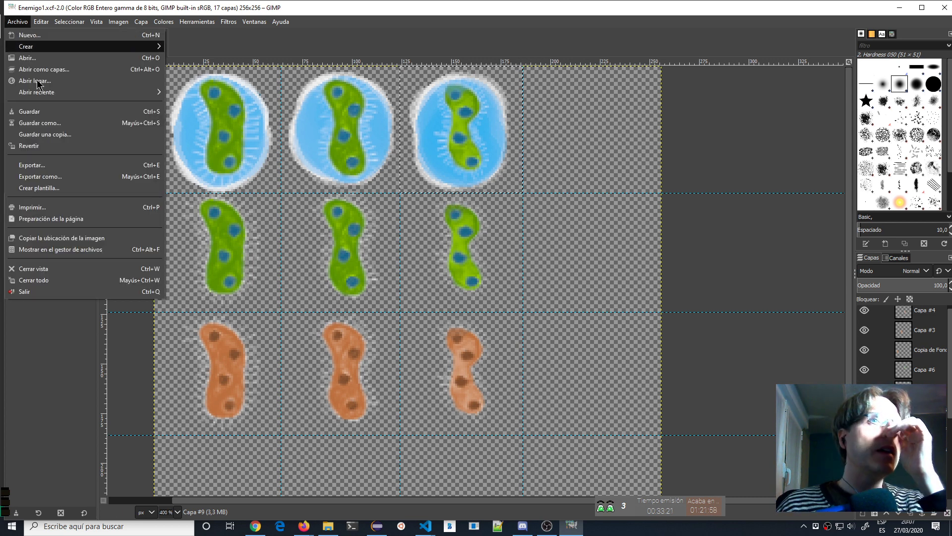
pyautogui.click(52, 124)
pyautogui.press('Right')
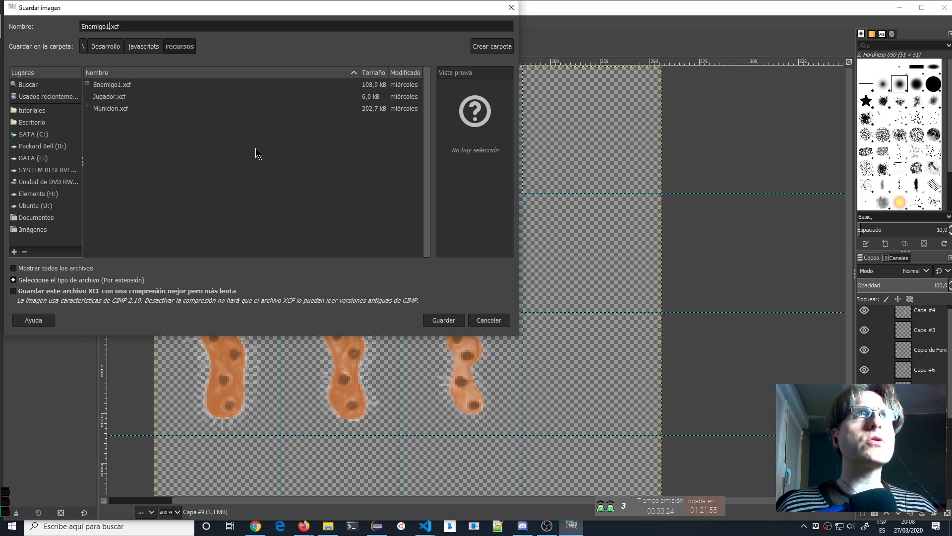
pyautogui.press('BackSpace')
pyautogui.write('2')
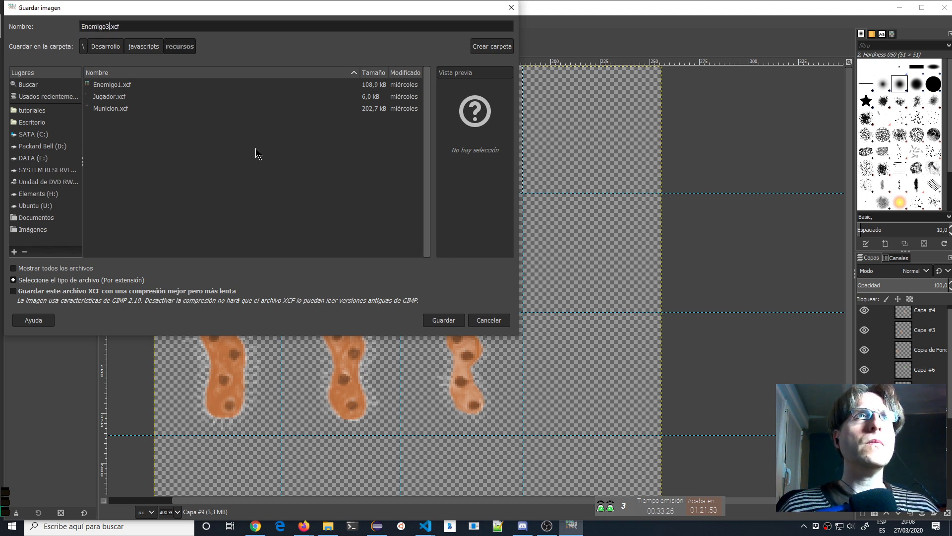
pyautogui.press('Return')
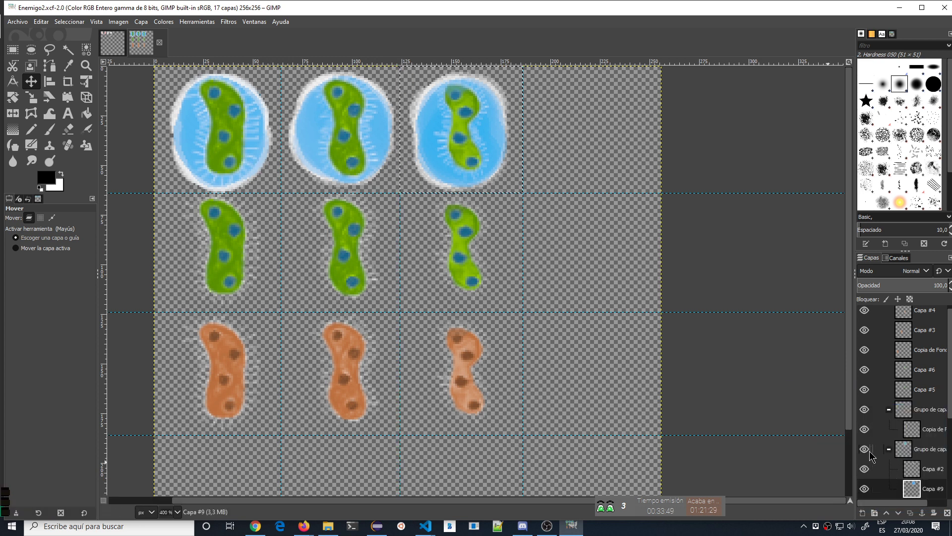
# - Delete the three orange sprite layers in the third row: Capa #4, Capa #3 and Copia de Fondo
pyautogui.click(930, 450)
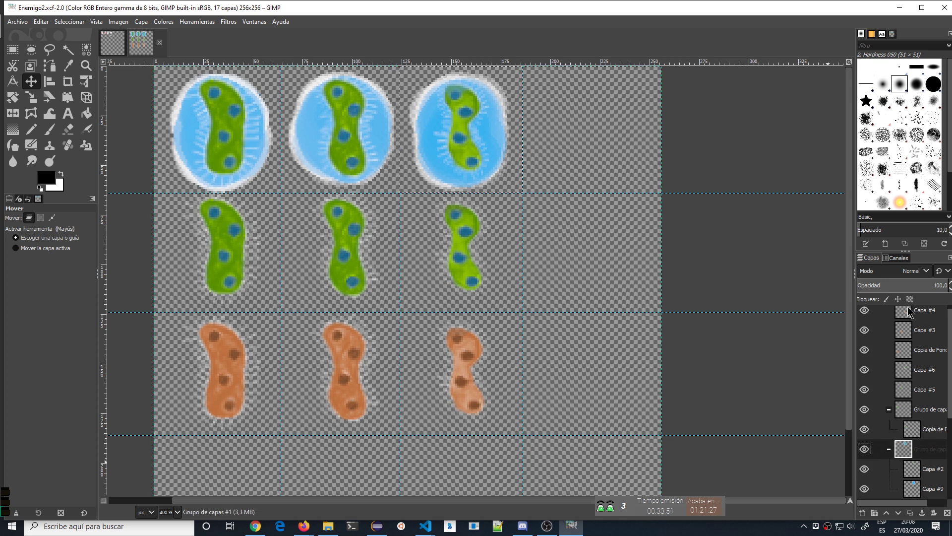
pyautogui.scroll(1, 950, 329)
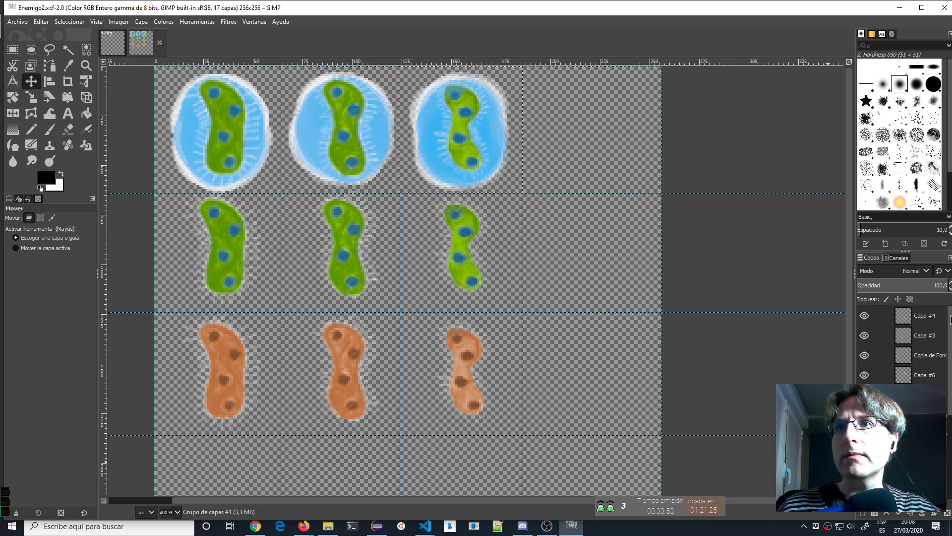
pyautogui.click(926, 320)
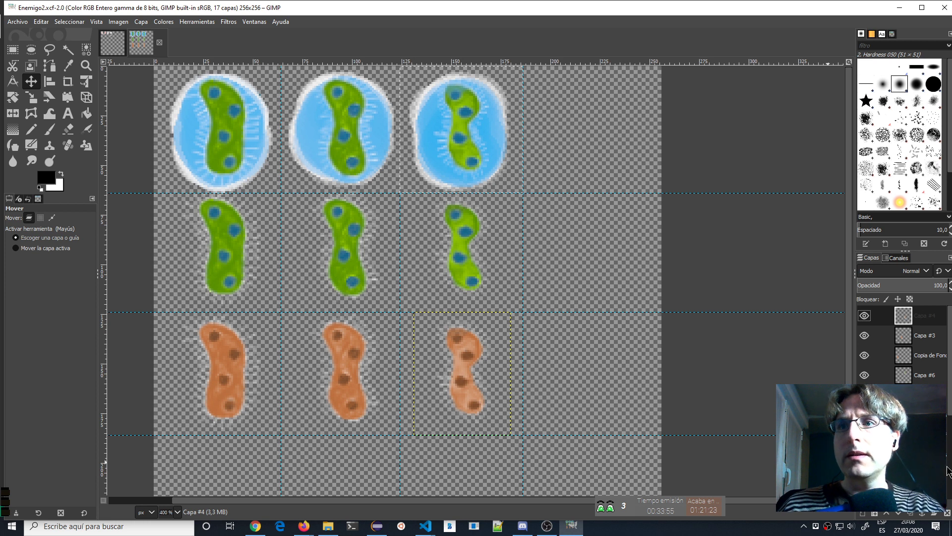
pyautogui.click(946, 514)
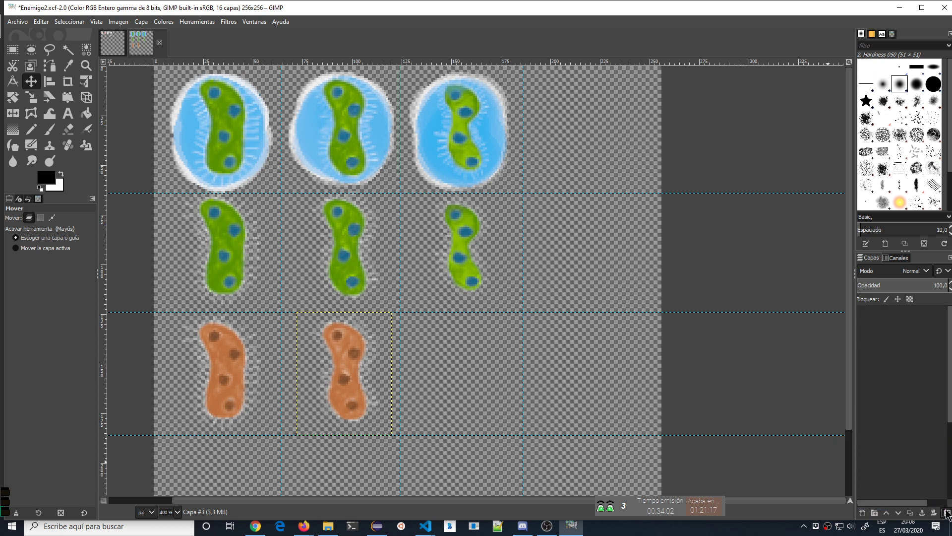
pyautogui.click(946, 514)
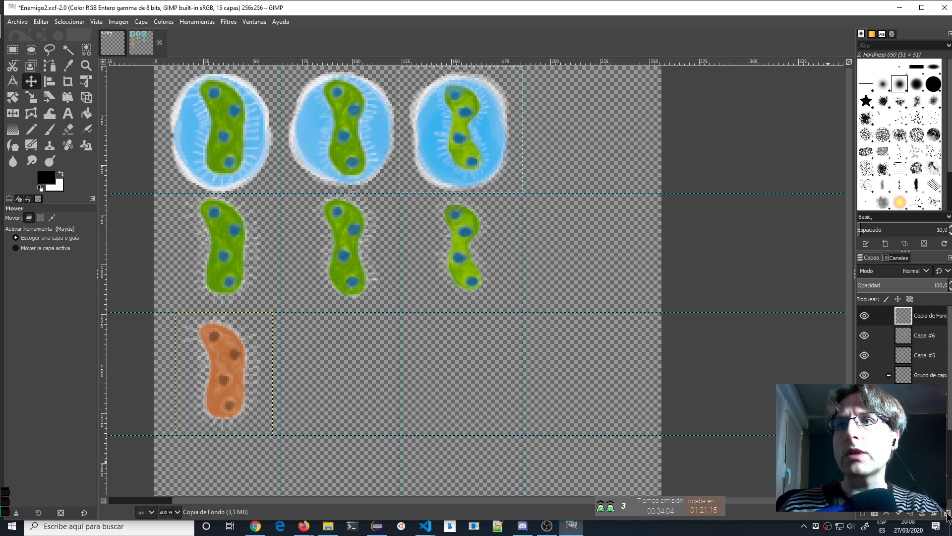
pyautogui.moveTo(918, 324); pyautogui.dragTo(942, 435)
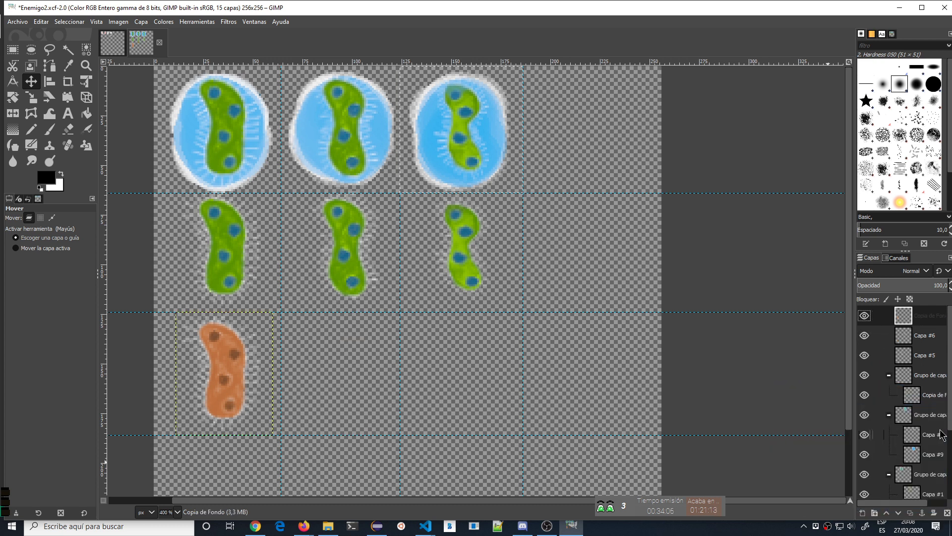
pyautogui.click(946, 514)
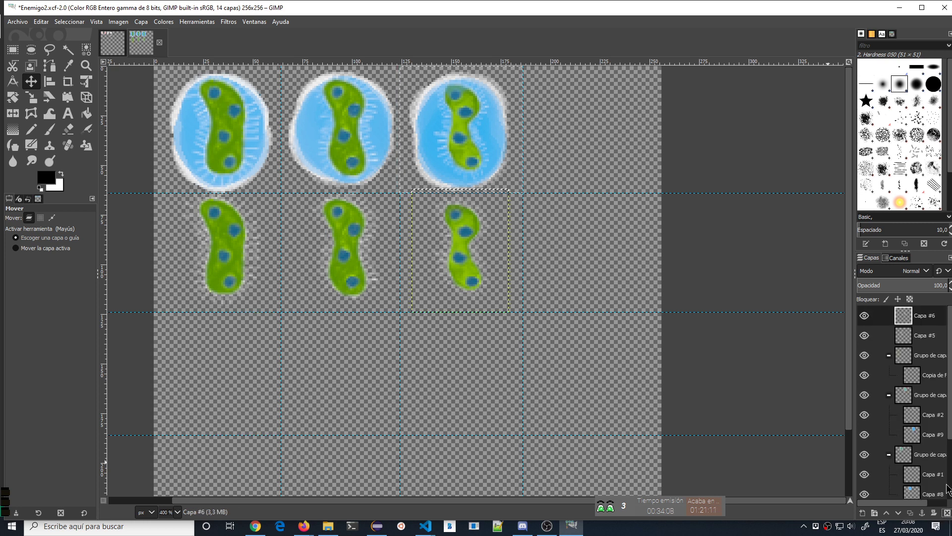
# - Delete the second-row green sprites and the first-row sprite groups, keeping only the base layer Capa
pyautogui.moveTo(933, 315); pyautogui.dragTo(947, 515)
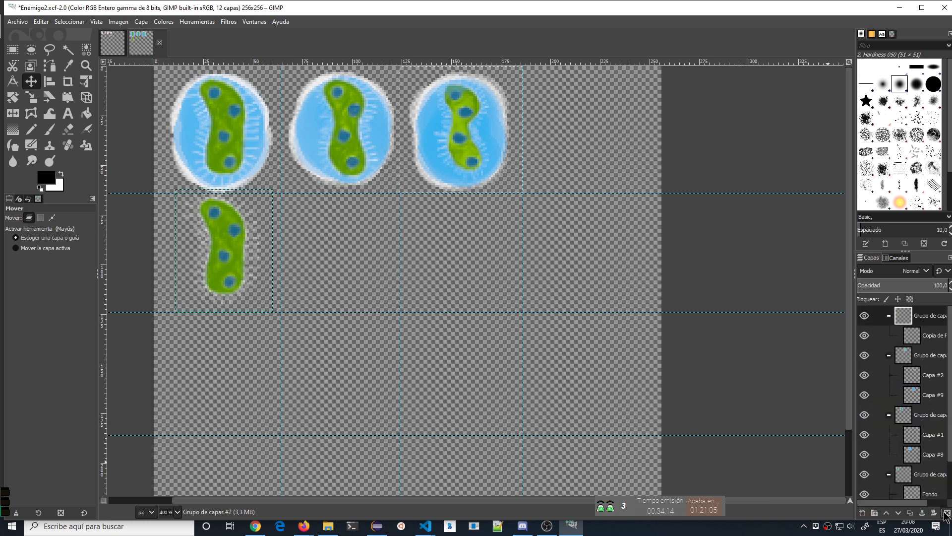
pyautogui.click(945, 516)
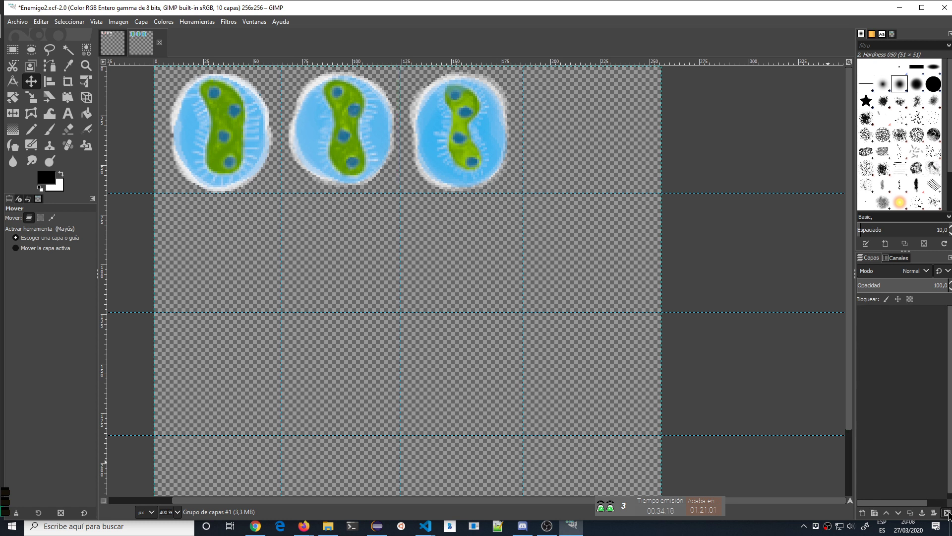
pyautogui.click(947, 512)
pyautogui.click(947, 514)
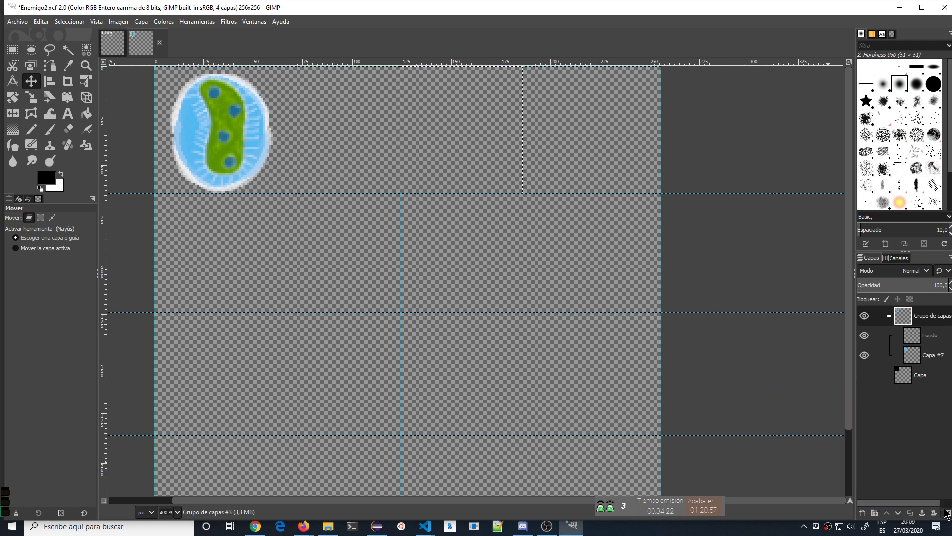
pyautogui.click(947, 514)
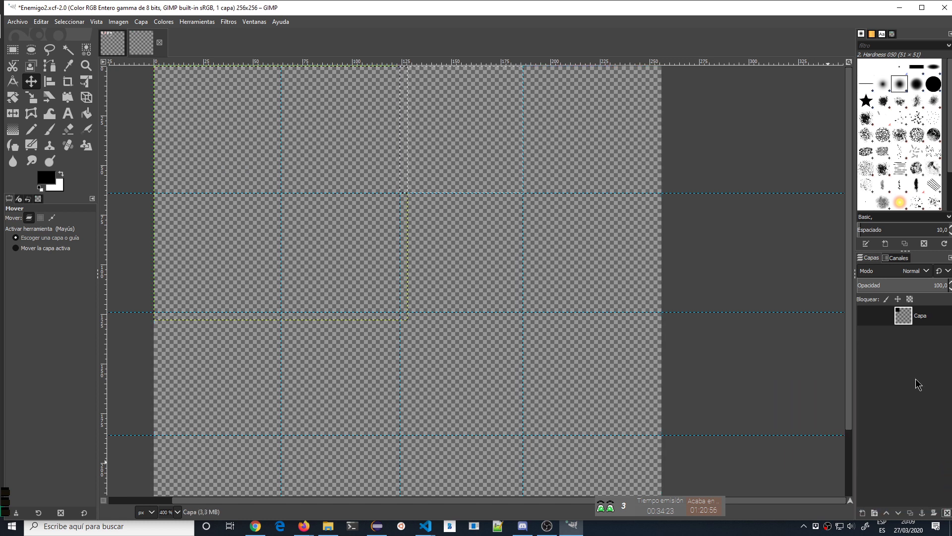
# - Add a new transparent layer above Capa and make the Capa layer visible
pyautogui.click(864, 512)
pyautogui.click(874, 497)
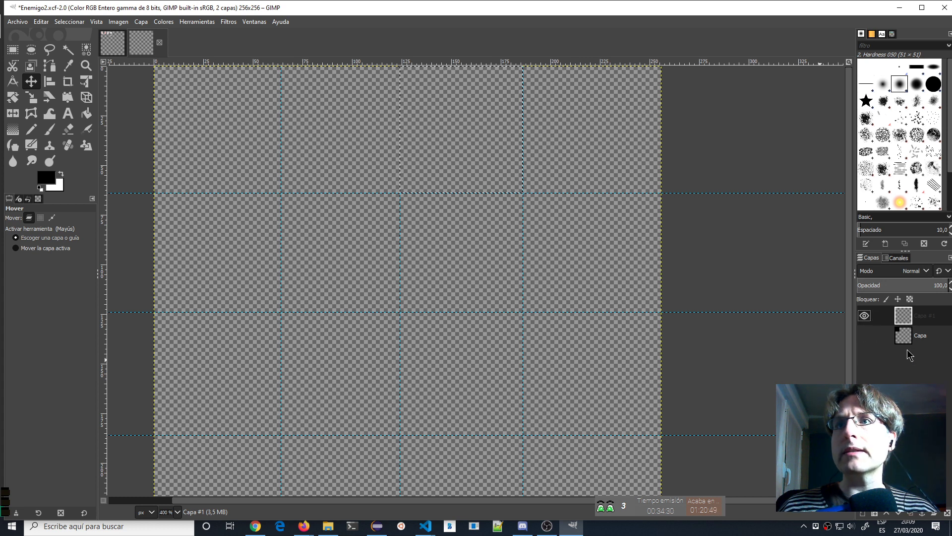
pyautogui.click(865, 336)
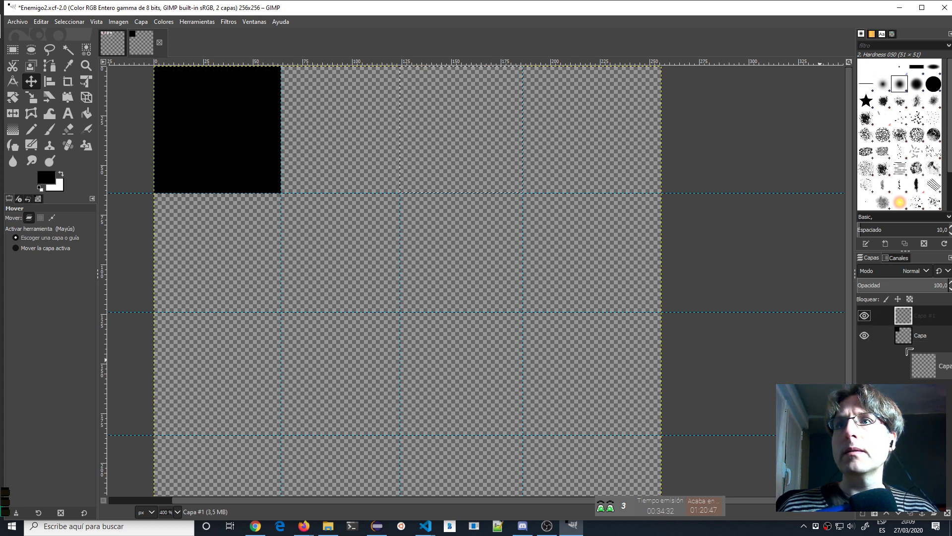
# - Try to move the new layer Capa #1 below the Capa layer
pyautogui.click(908, 341)
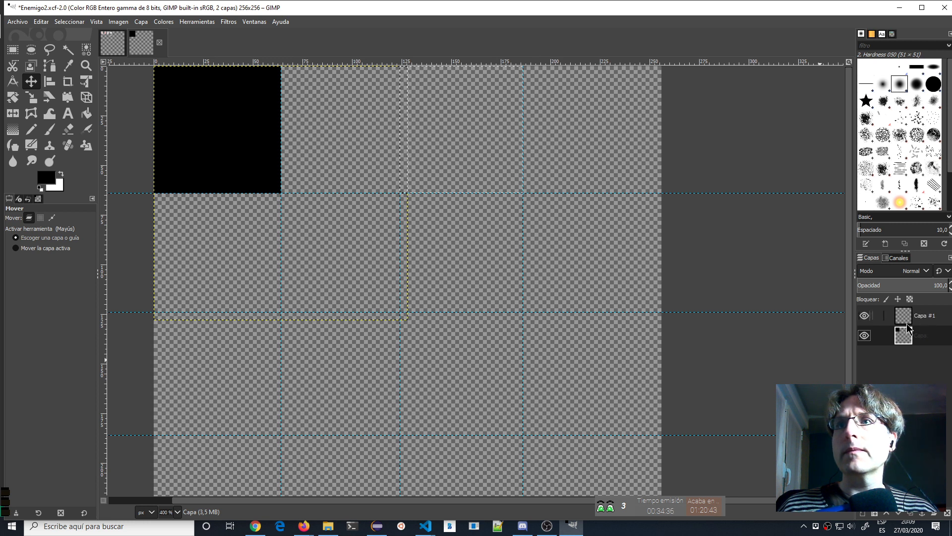
pyautogui.click(933, 317)
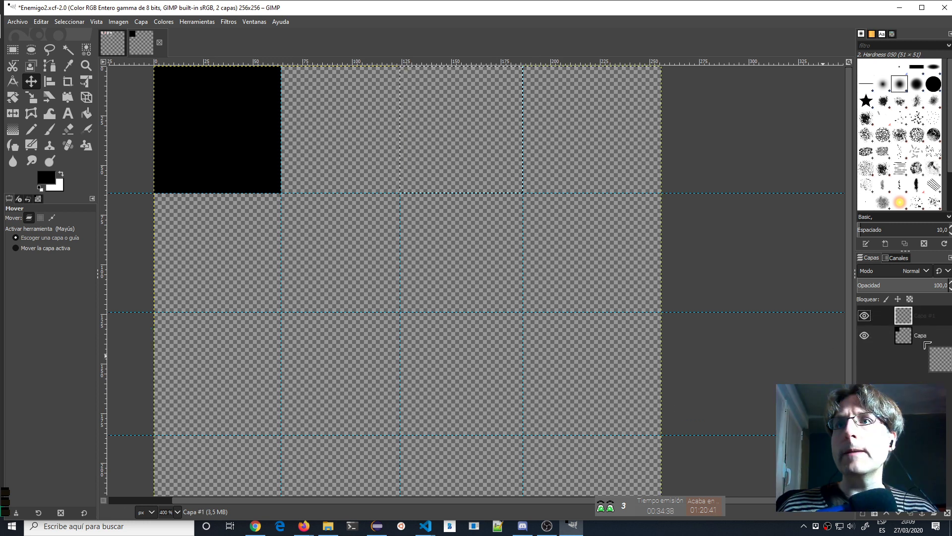
pyautogui.moveTo(926, 342); pyautogui.dragTo(903, 337)
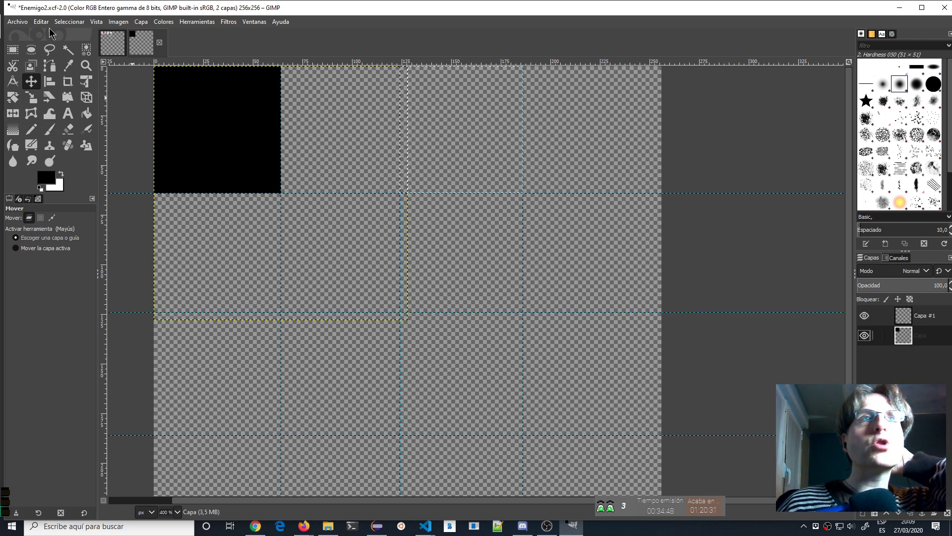
# - Clear the selection and fill the whole layer Capa #1 with black using Bucket Fill
pyautogui.click(68, 21)
pyautogui.click(65, 97)
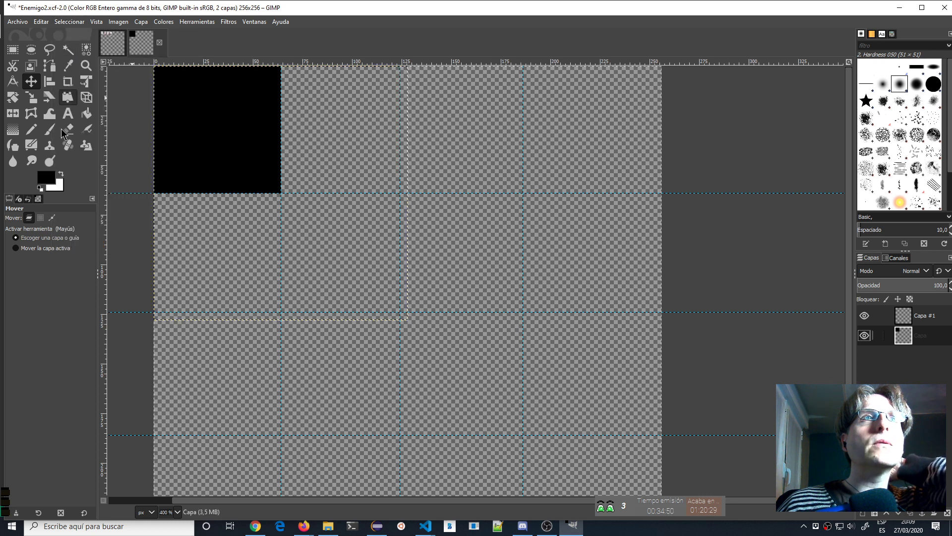
pyautogui.click(68, 22)
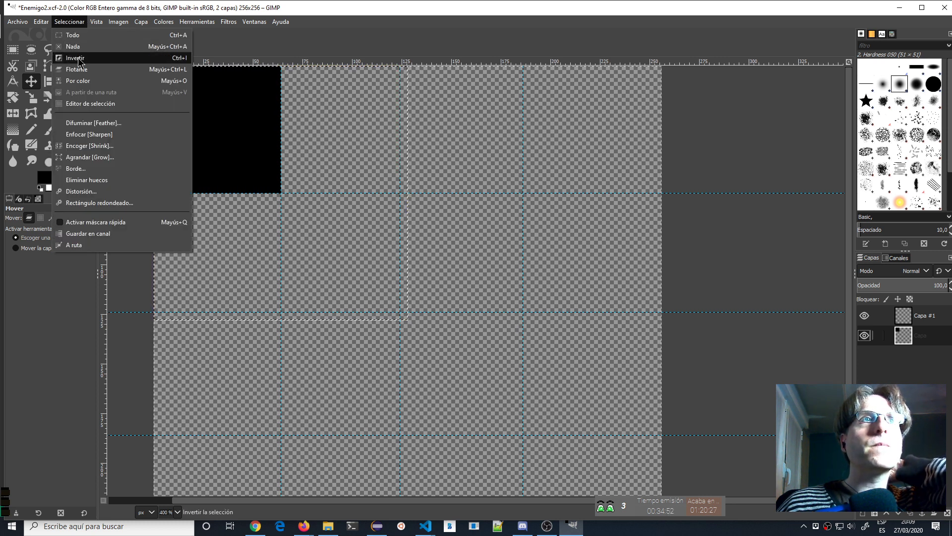
pyautogui.click(78, 51)
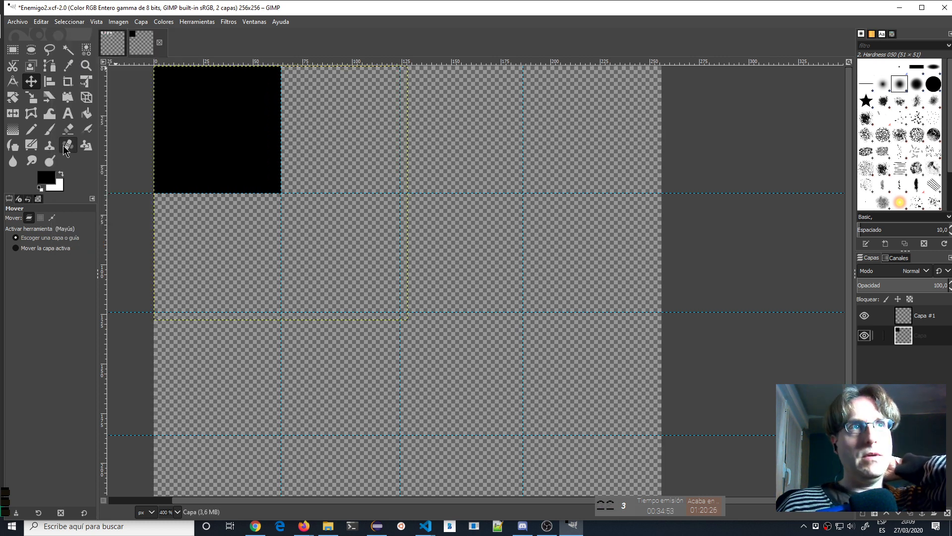
pyautogui.click(86, 113)
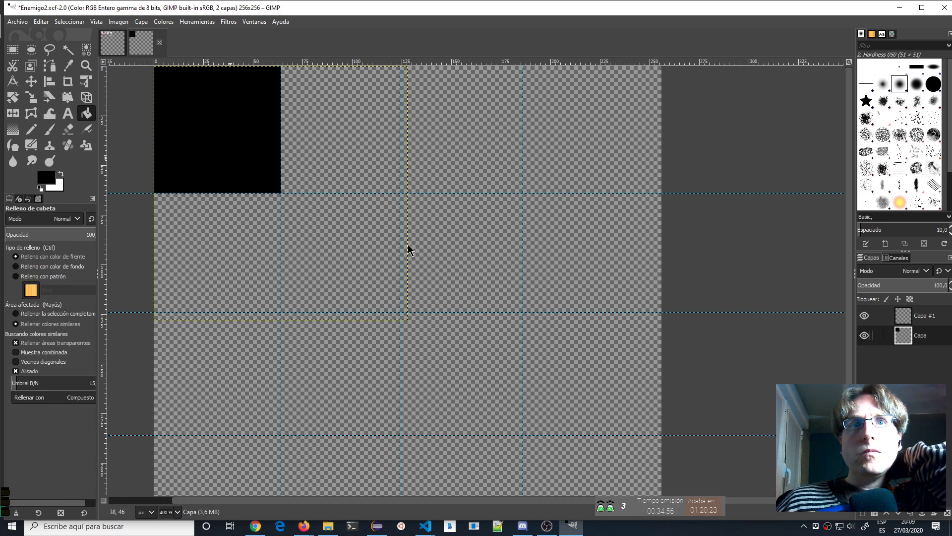
pyautogui.click(925, 317)
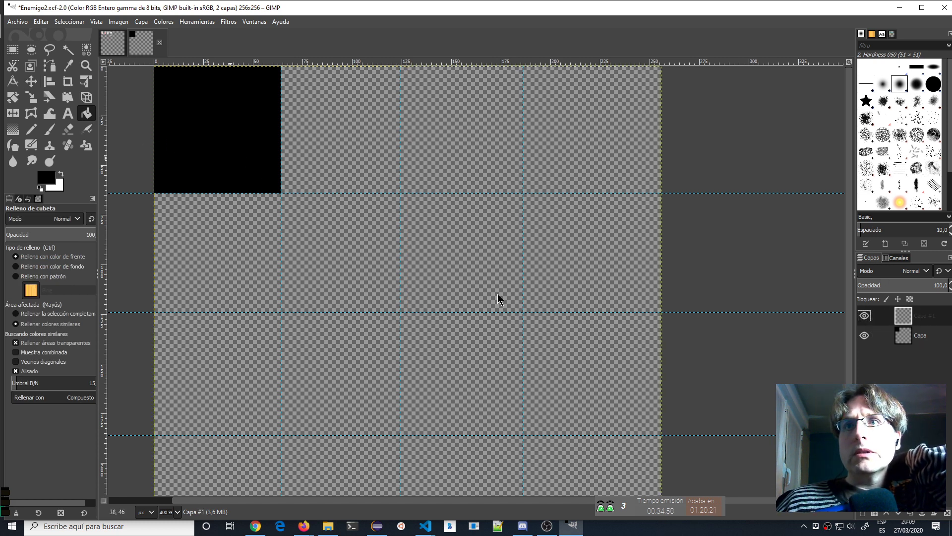
pyautogui.click(453, 290)
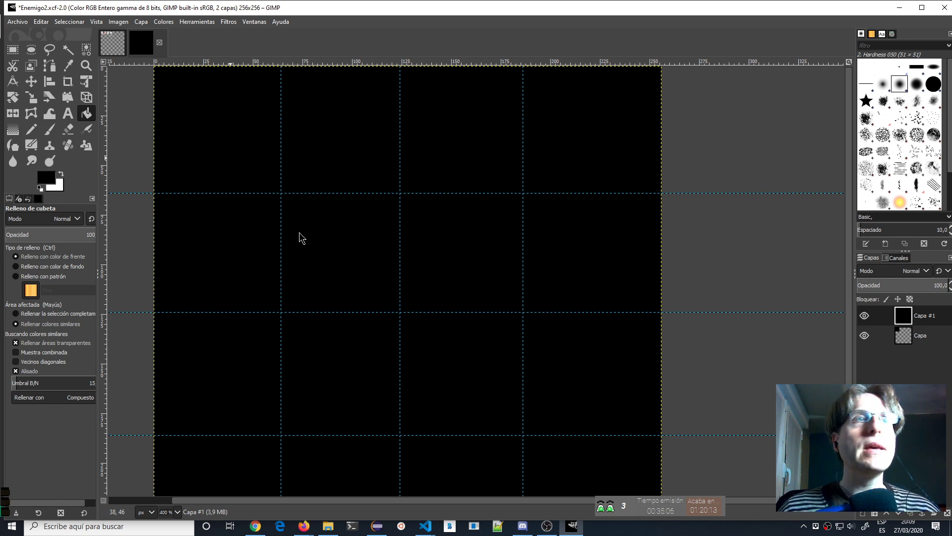
# - Add another transparent 256 × 256 px layer and create a layer group named dibujos above it
pyautogui.click(863, 513)
pyautogui.click(874, 494)
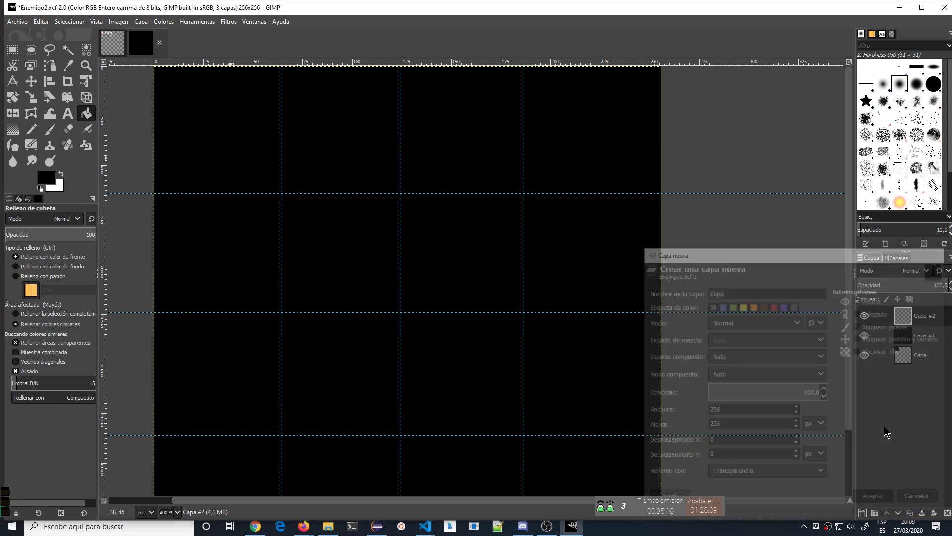
pyautogui.click(875, 514)
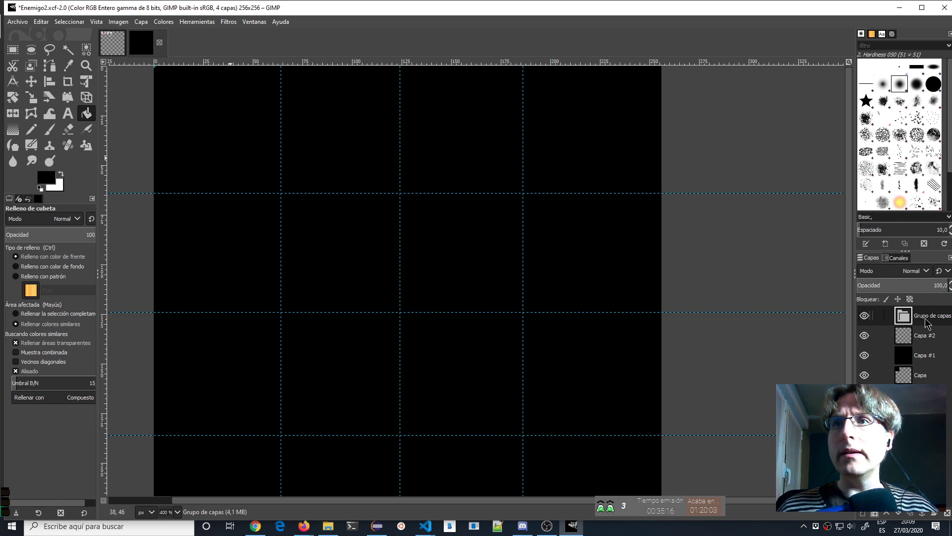
pyautogui.doubleClick(925, 317)
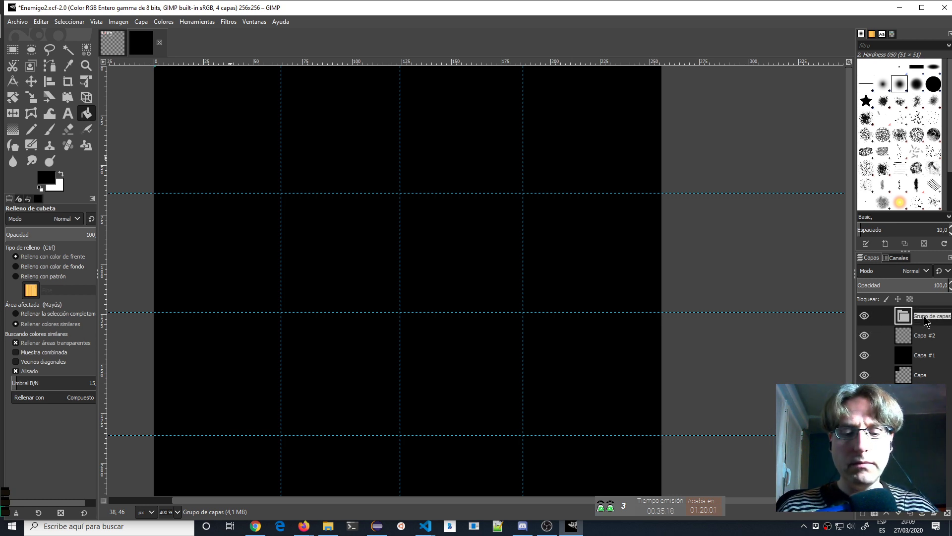
pyautogui.write('dibujos')
pyautogui.press('Return')
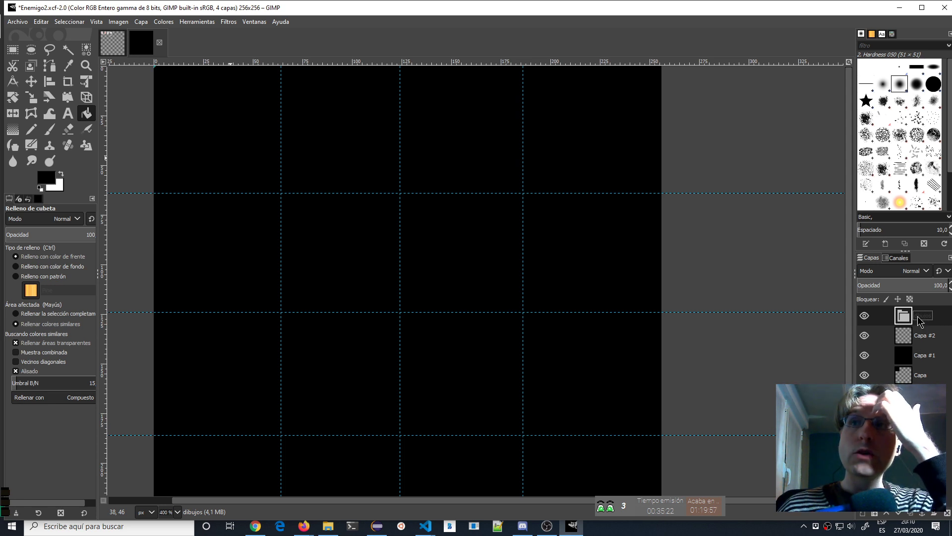
# - Create a nested layer group named Enemigo1 inside the dibujos group
pyautogui.click(874, 513)
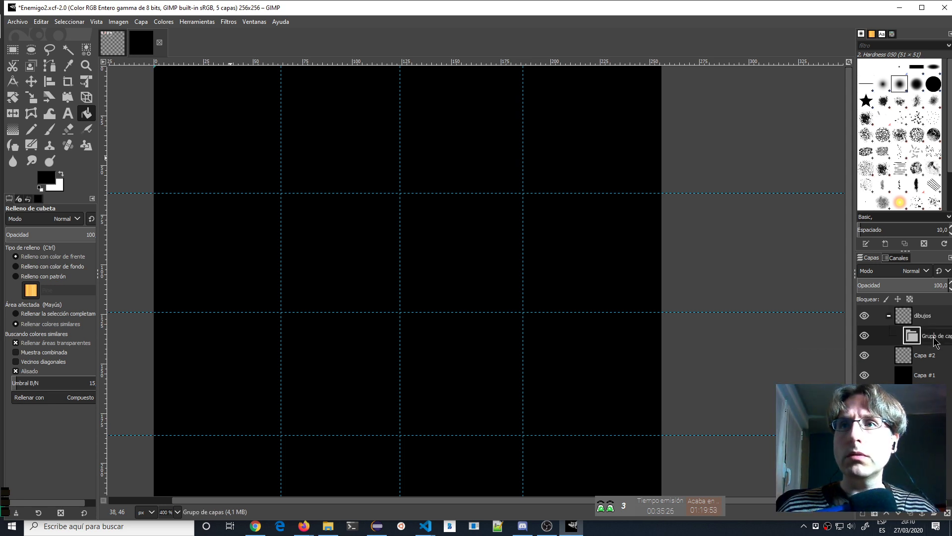
pyautogui.doubleClick(934, 337)
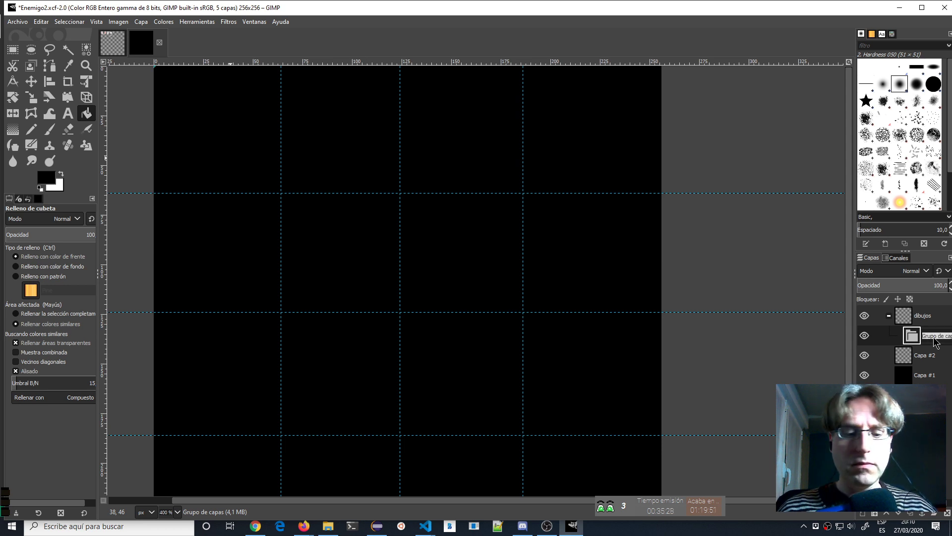
pyautogui.write('Enemigo1')
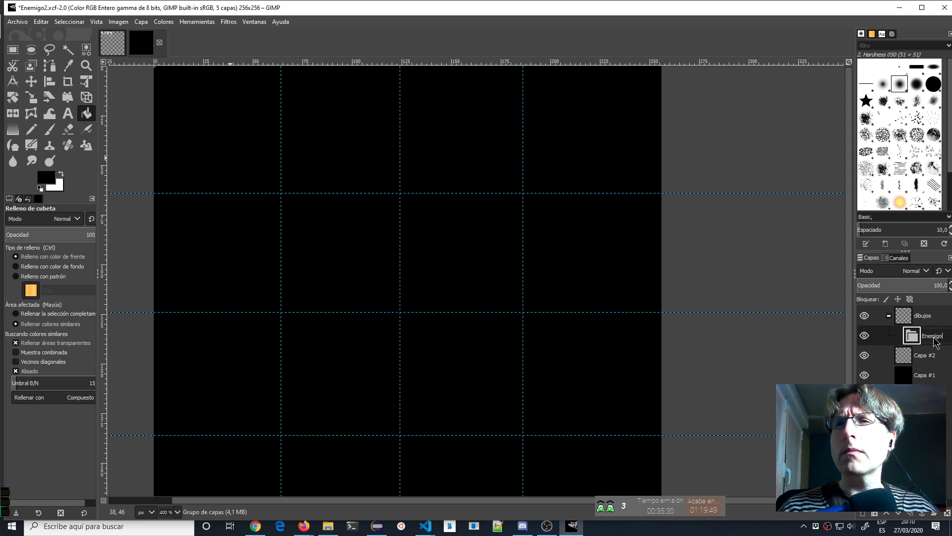
pyautogui.press('Tab')
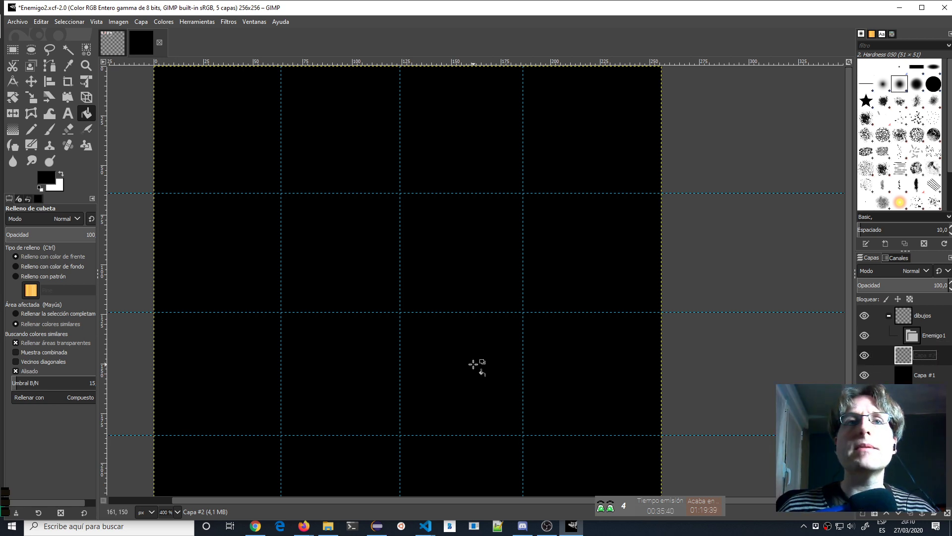
# - Try to move the Capa #2 layer into the Enemigo1 group
pyautogui.press('less')
pyautogui.press('less')
pyautogui.press('less')
pyautogui.scroll(1, 443, 358)
pyautogui.scroll(-4, 443, 358)
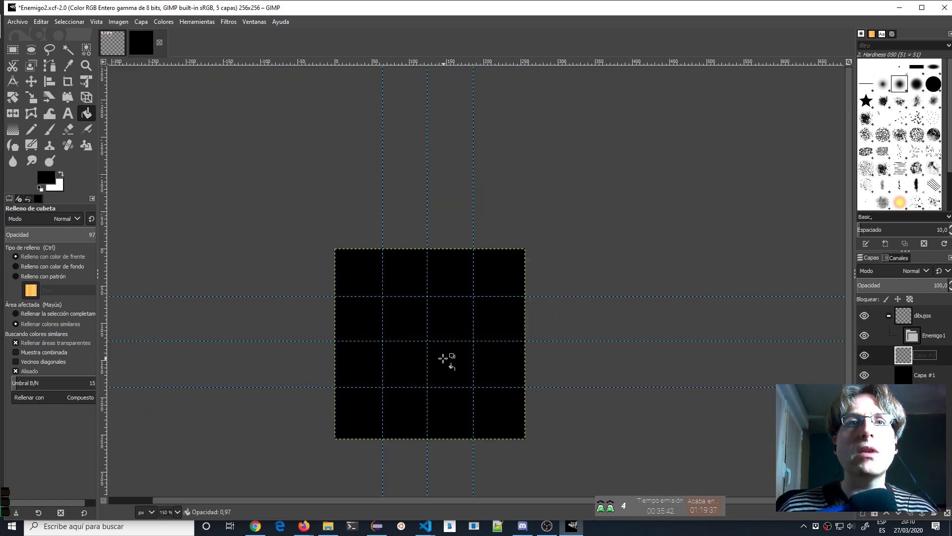
pyautogui.scroll(2, 443, 358)
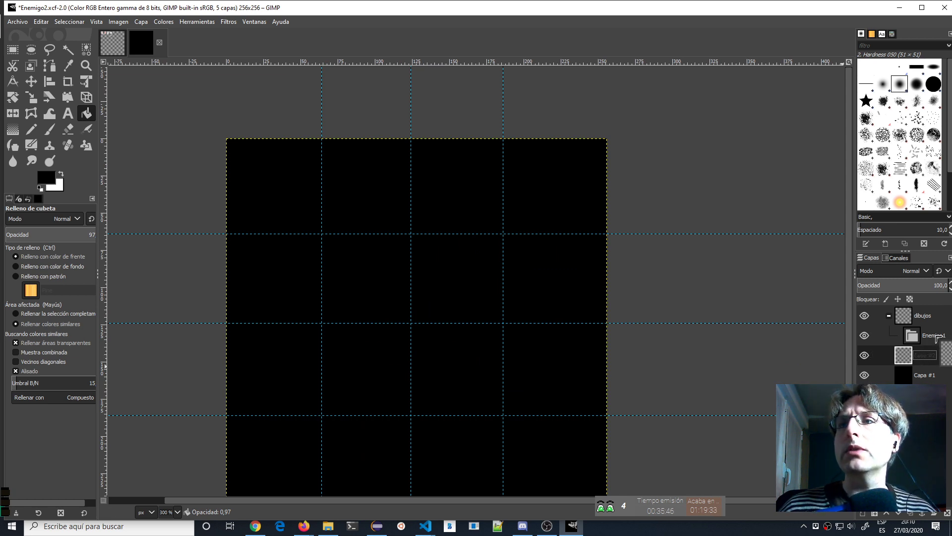
pyautogui.moveTo(709, 11); pyautogui.dragTo(375, 56)
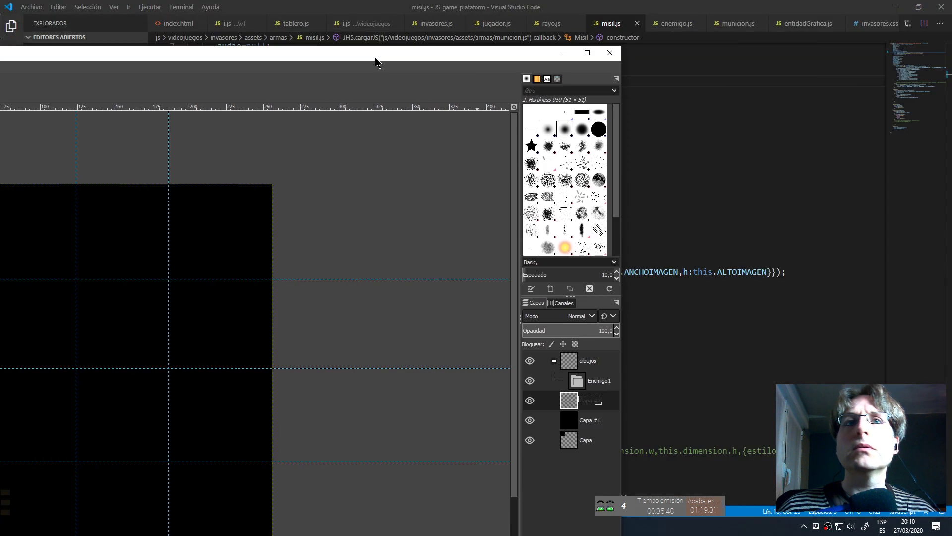
pyautogui.click(580, 422)
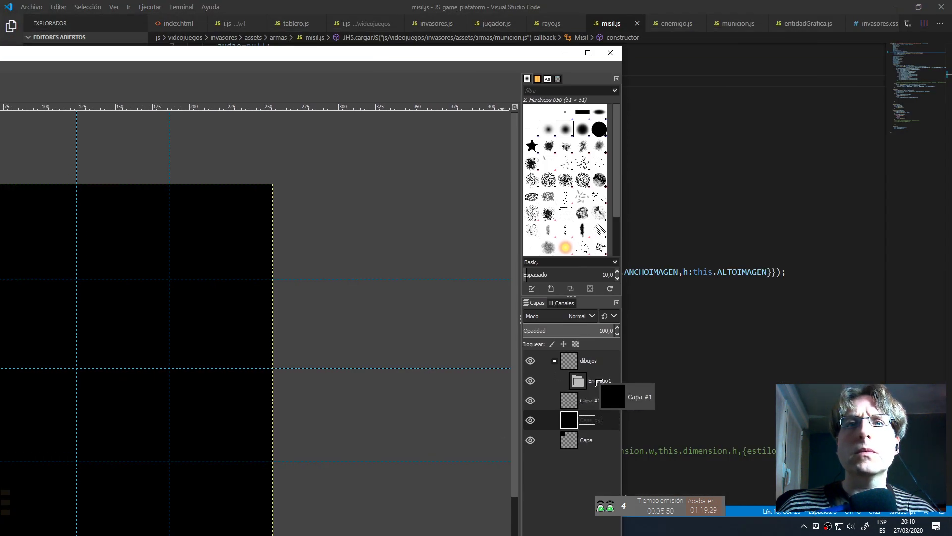
pyautogui.click(588, 403)
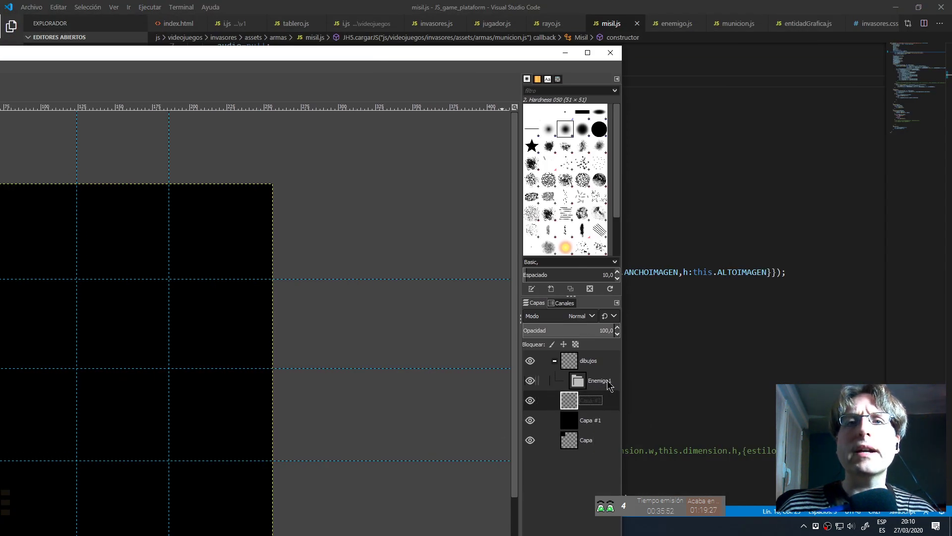
pyautogui.doubleClick(413, 53)
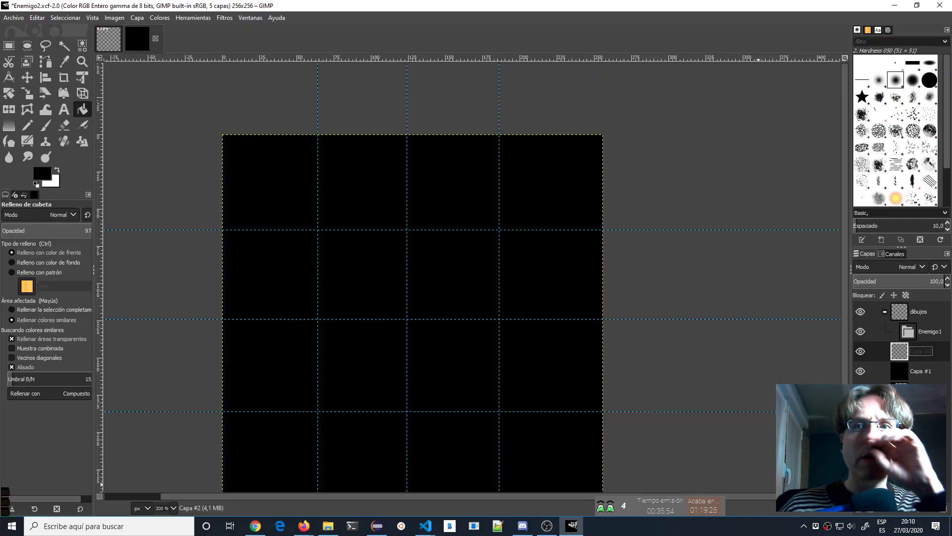
# - Close the stream countdown overlay and move the Capa #2 layer into the dibujos group, below Enemigo1
pyautogui.rightClick(815, 530)
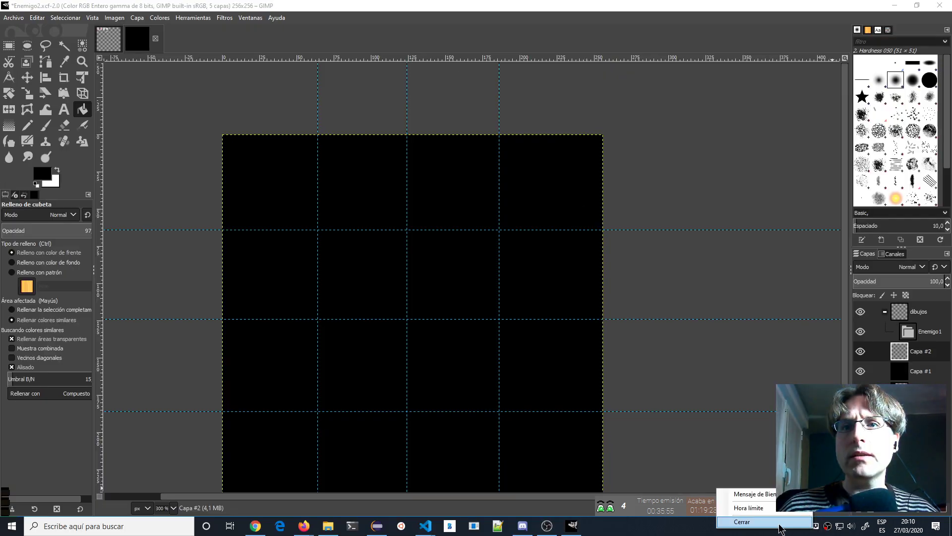
pyautogui.click(734, 522)
pyautogui.moveTo(905, 362); pyautogui.dragTo(923, 349)
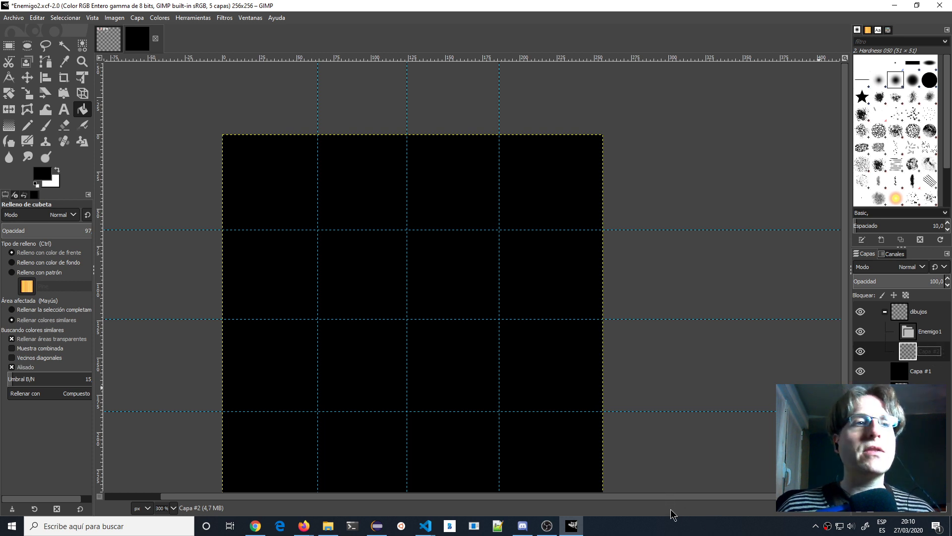
# - Reopen the stream countdown overlay and set its end time to 21:30
pyautogui.click(475, 530)
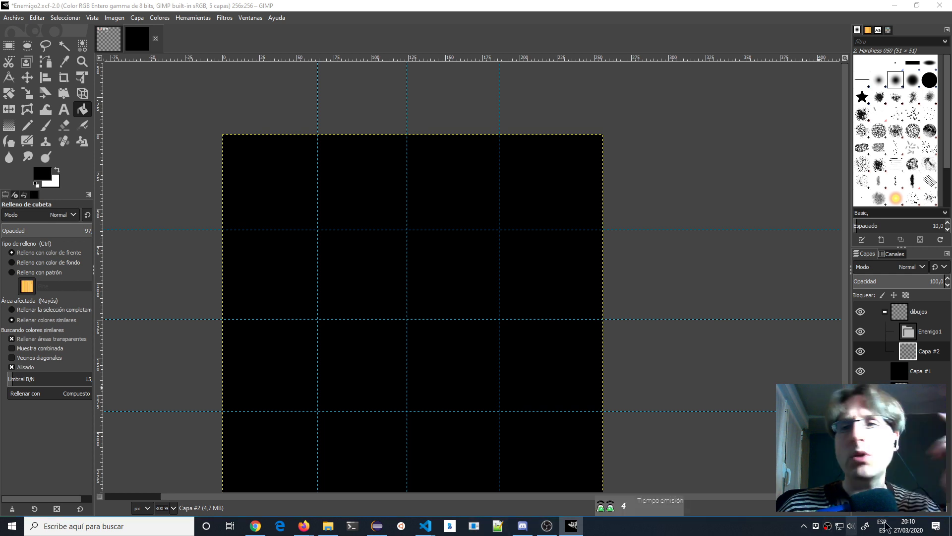
pyautogui.rightClick(814, 530)
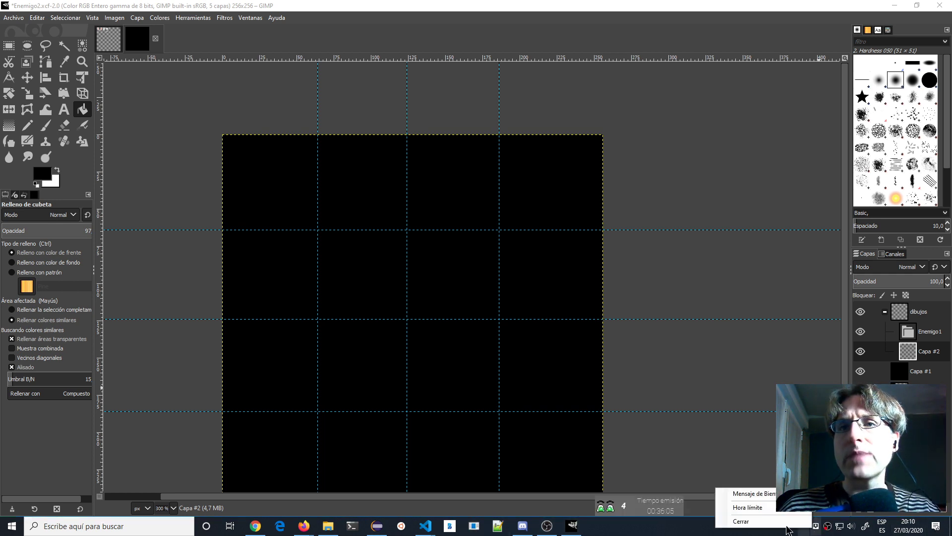
pyautogui.click(730, 507)
pyautogui.press('End')
pyautogui.press('BackSpace')
pyautogui.press('BackSpace')
pyautogui.press('BackSpace')
pyautogui.press('BackSpace')
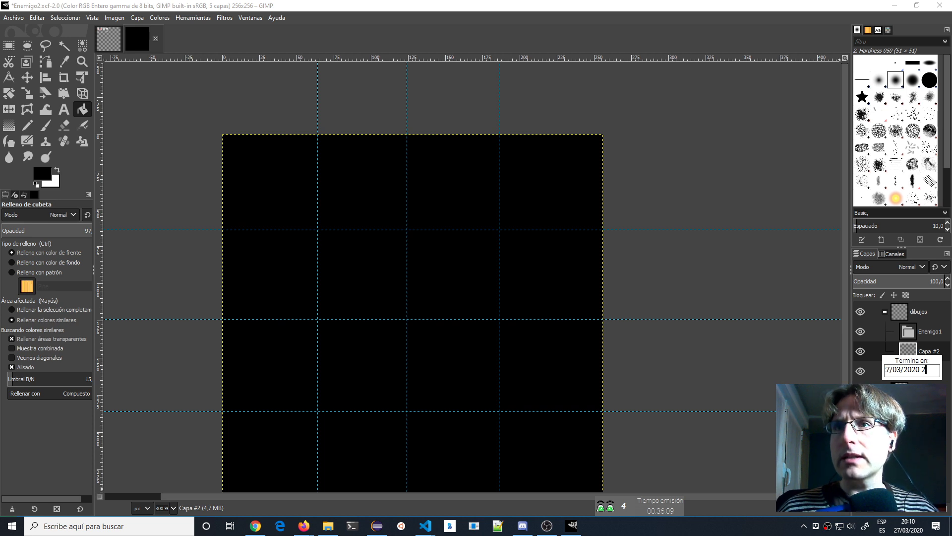
pyautogui.write('1:')
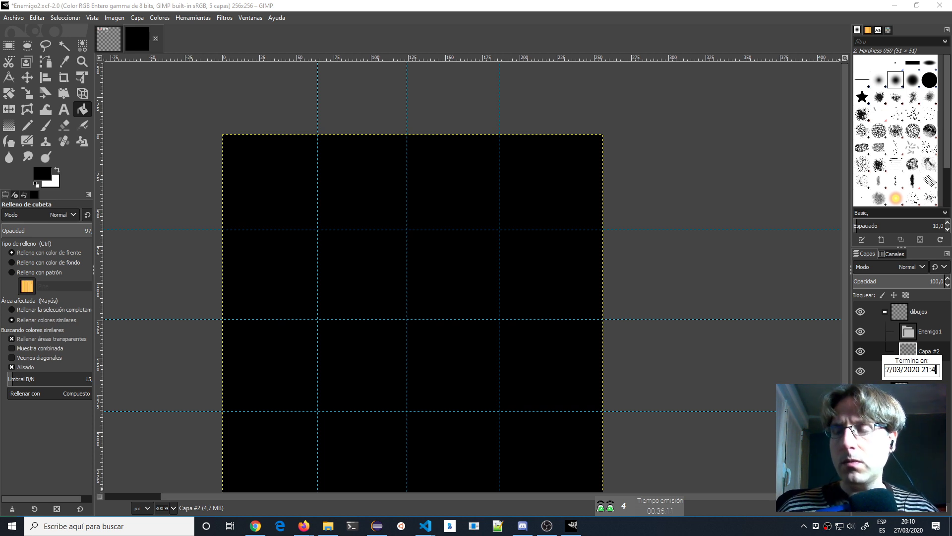
pyautogui.write('30')
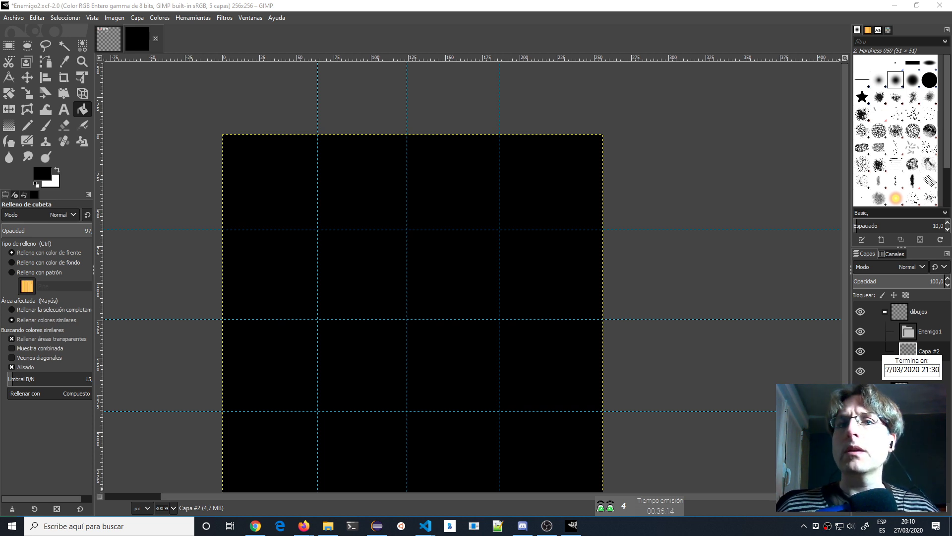
pyautogui.press('Return')
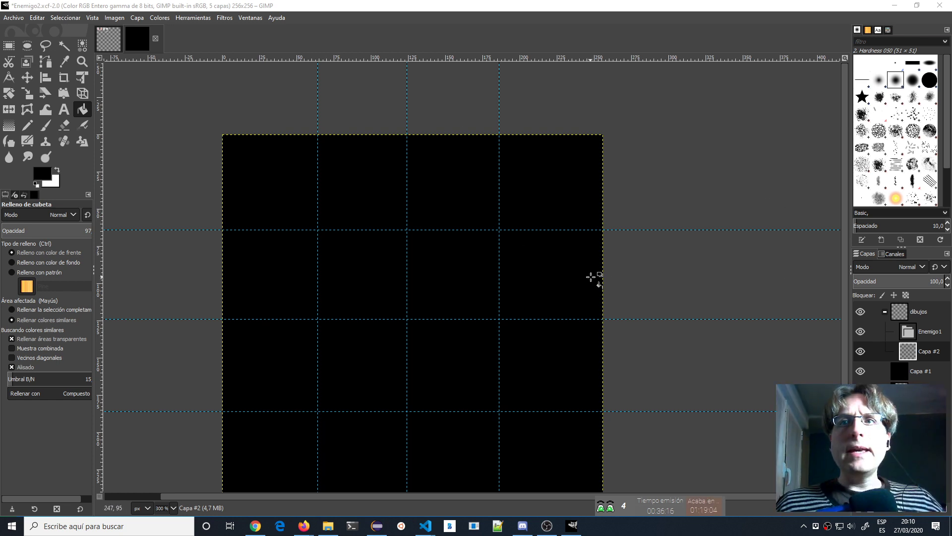
# - Try to nest the Capa #2 layer inside the Enemigo1 group within dibujos
pyautogui.doubleClick(922, 351)
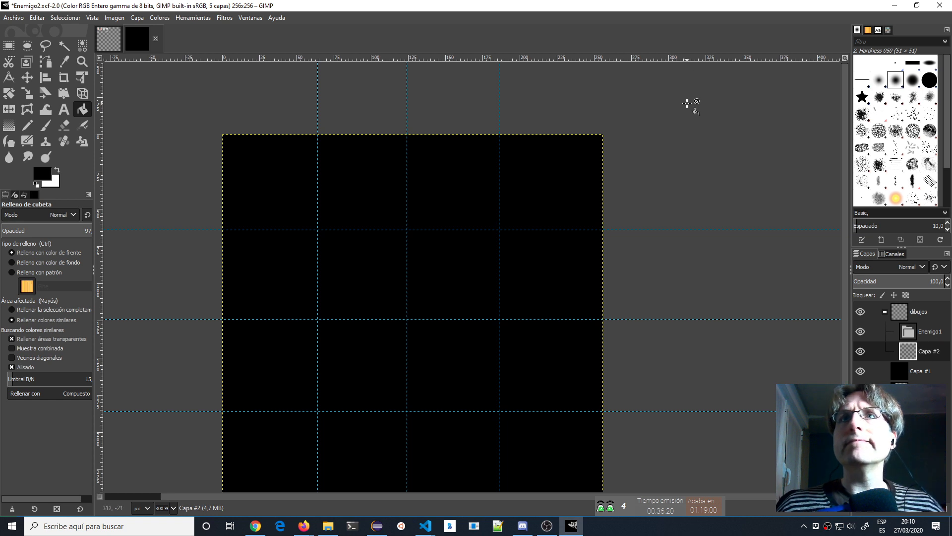
pyautogui.moveTo(908, 351); pyautogui.dragTo(926, 331)
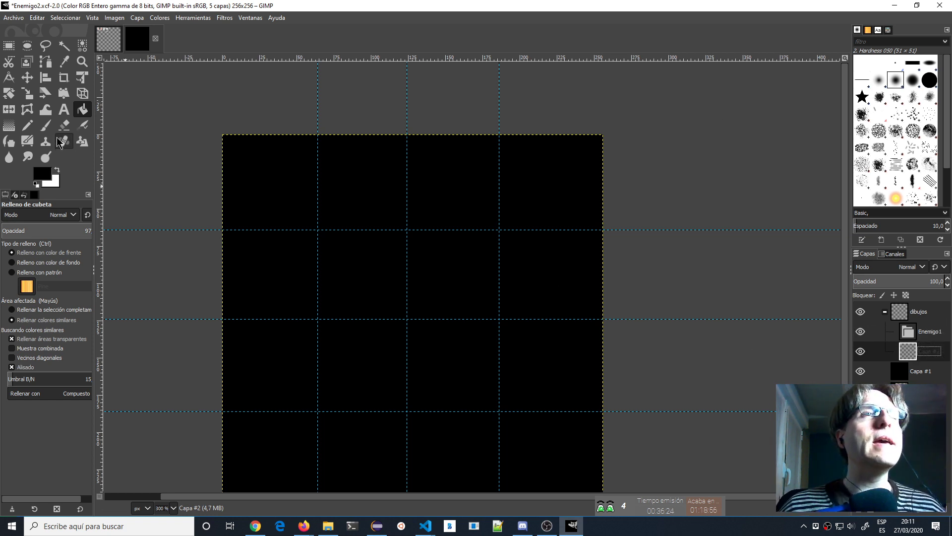
# - Switch to the Pencil tool, keep black as the foreground colour and reduce the brush size to 37
pyautogui.click(28, 125)
pyautogui.click(44, 176)
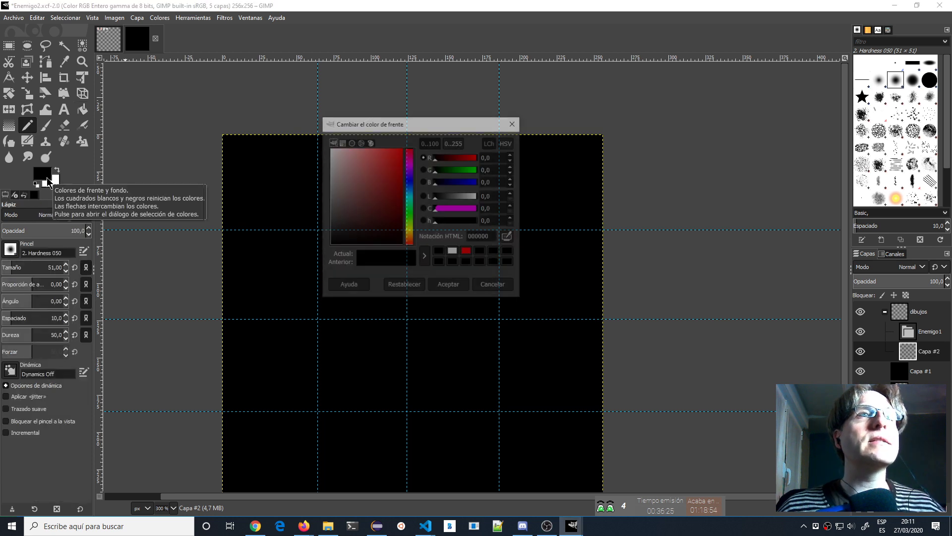
pyautogui.click(494, 288)
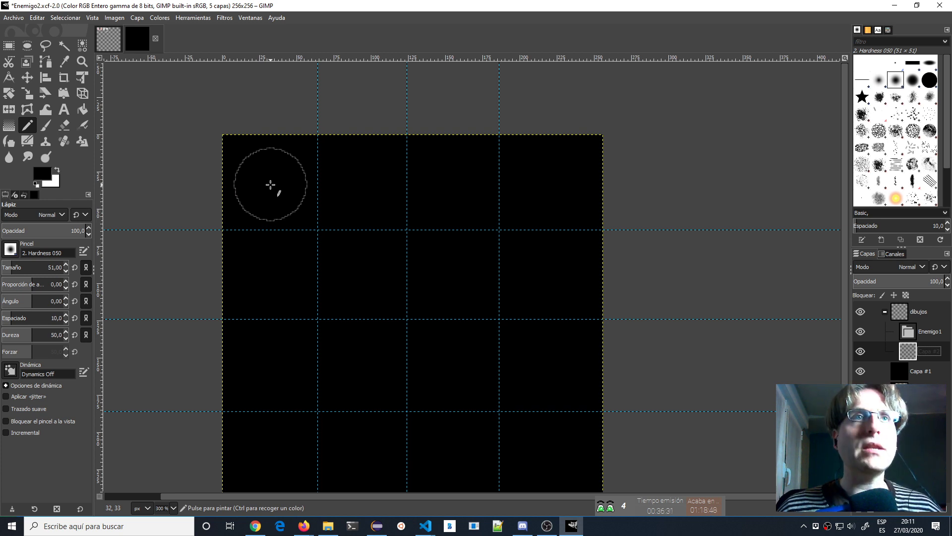
pyautogui.scroll(-11, 65, 272)
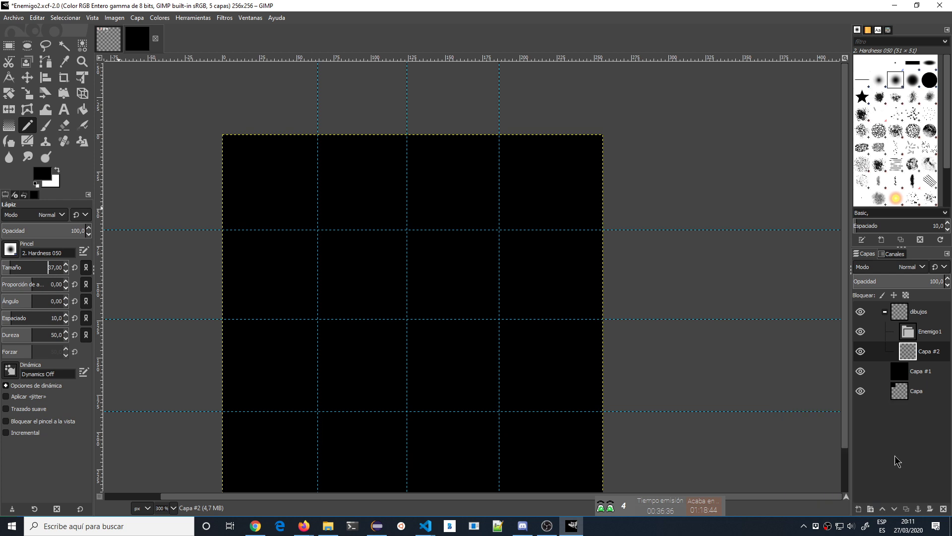
# - Hide the Capa #1 and Capa layers, and paint a 37 px black circle in the first grid cell on Capa #2
pyautogui.click(861, 373)
pyautogui.click(861, 391)
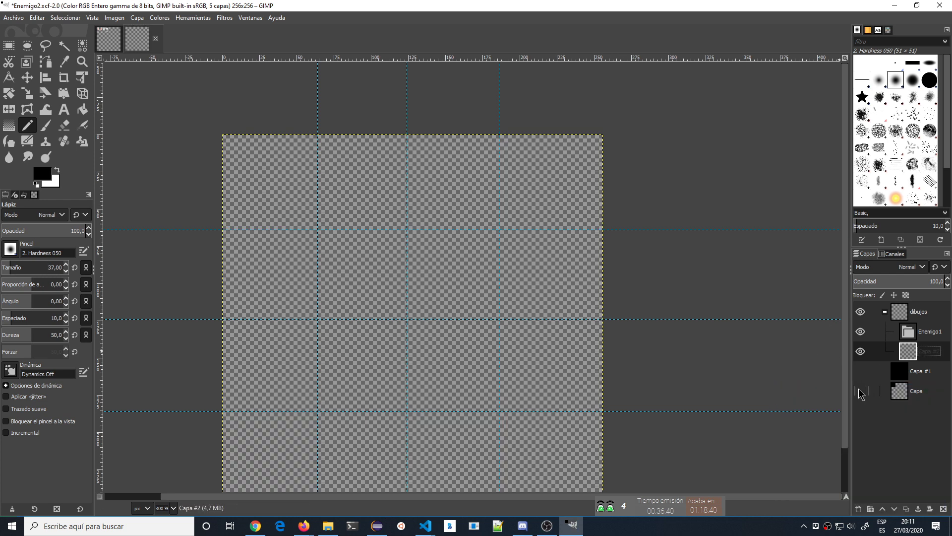
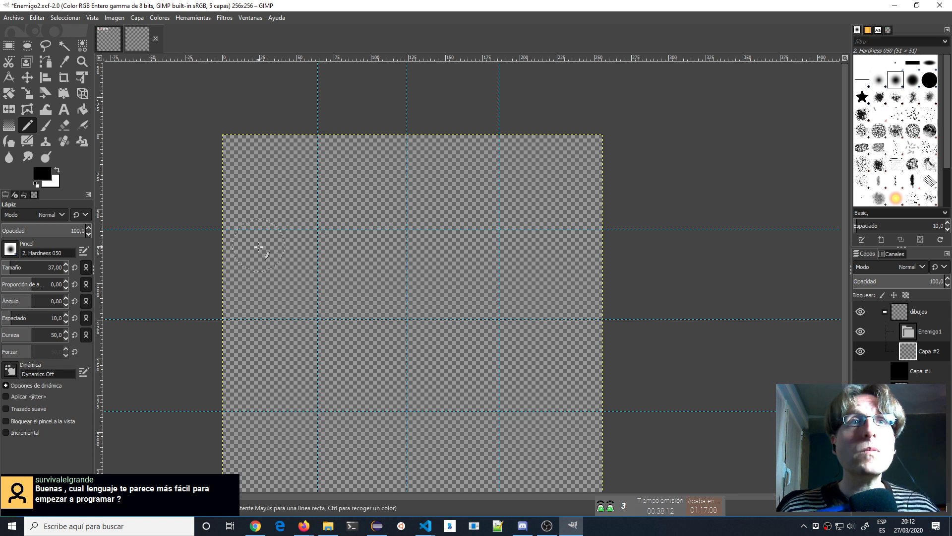
pyautogui.click(269, 184)
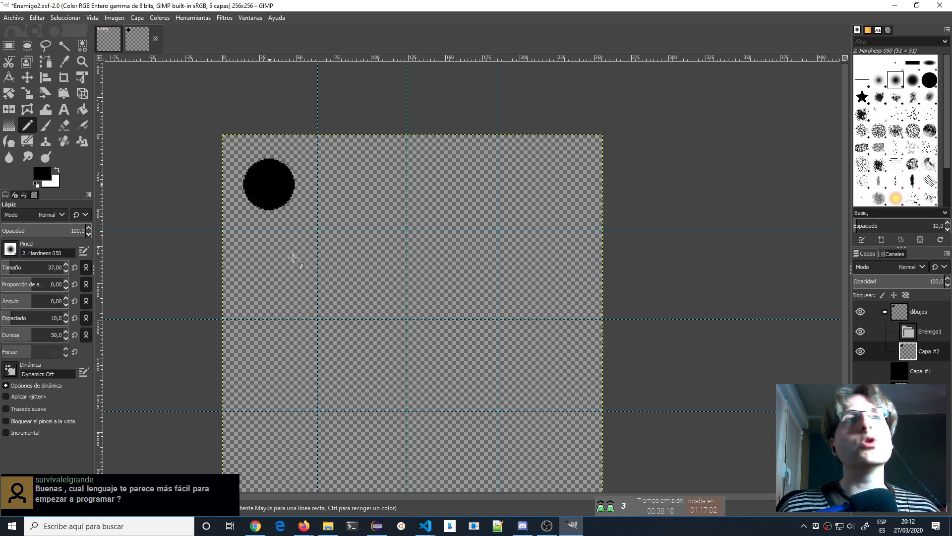
# - Change the foreground colour to magenta and reduce the Pencil brush size to 21
pyautogui.click(42, 173)
pyautogui.moveTo(405, 223); pyautogui.dragTo(390, 168)
pyautogui.click(456, 288)
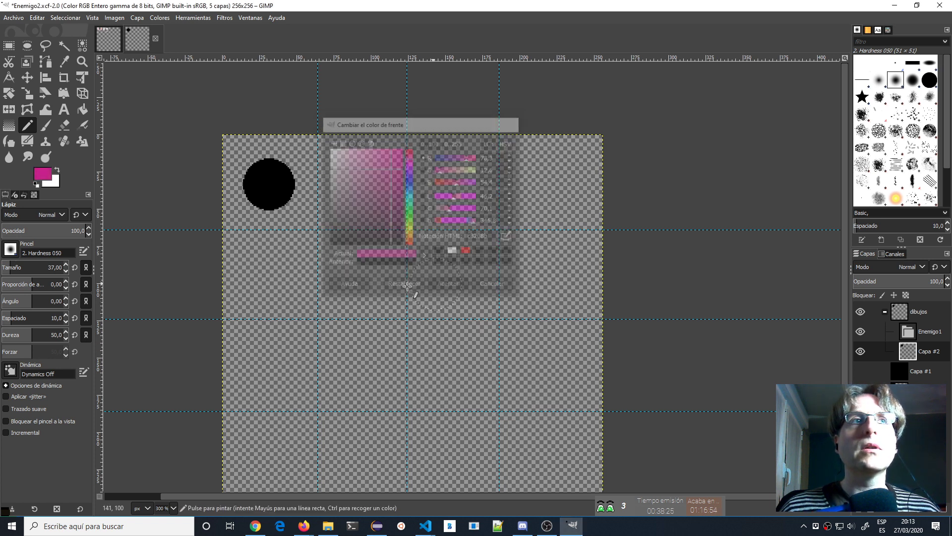
pyautogui.click(66, 271)
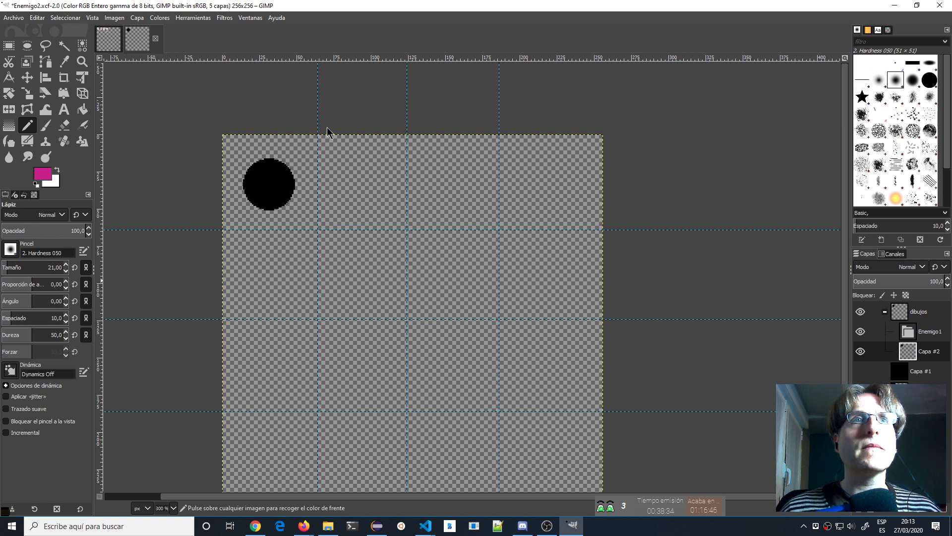
# - Try again to move the Capa #2 layer holding the black circle into the Enemigo1 group
pyautogui.click(572, 526)
pyautogui.click(573, 527)
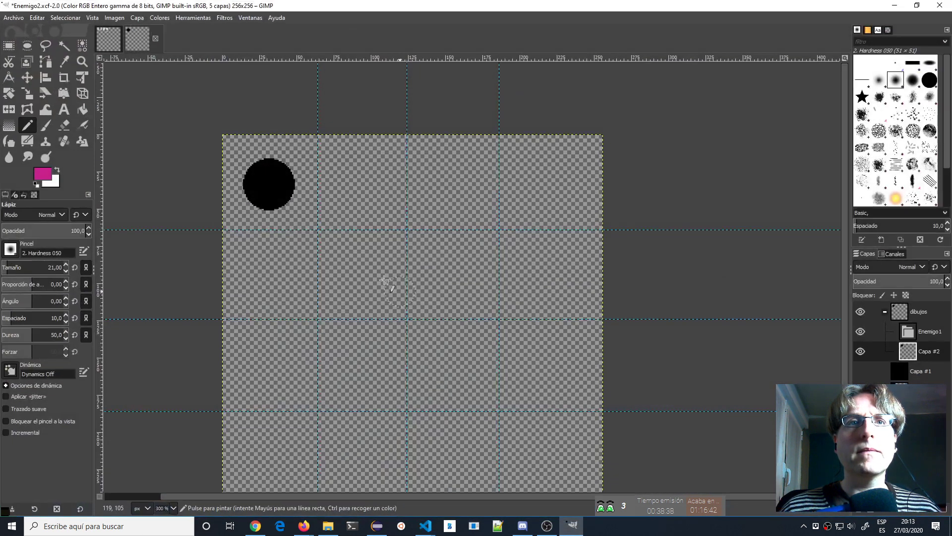
pyautogui.scroll(4, 277, 213)
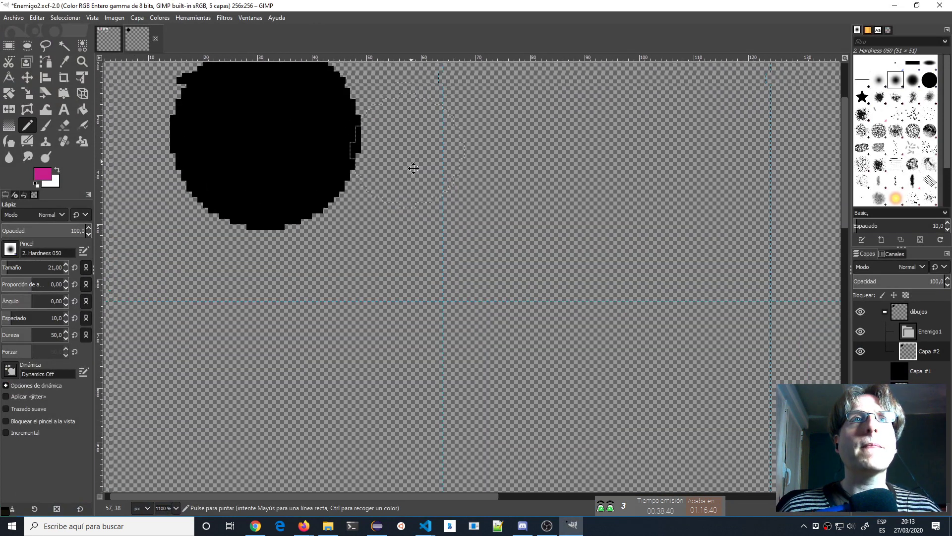
pyautogui.scroll(5, 388, 96)
pyautogui.hscroll(-3, 388, 96)
pyautogui.doubleClick(923, 351)
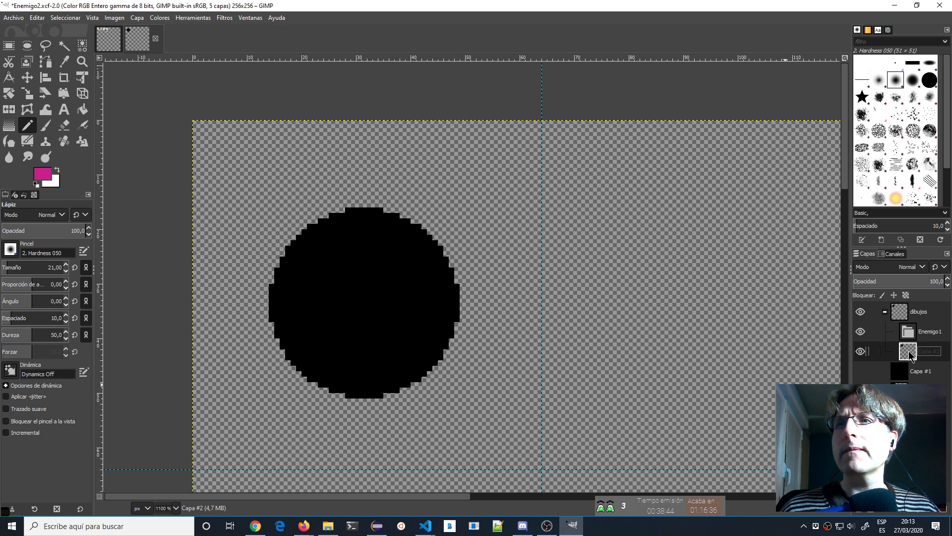
pyautogui.moveTo(911, 354)
pyautogui.mouseDown()
pyautogui.moveTo(936, 333)
pyautogui.moveTo(939, 349)
pyautogui.mouseUp()
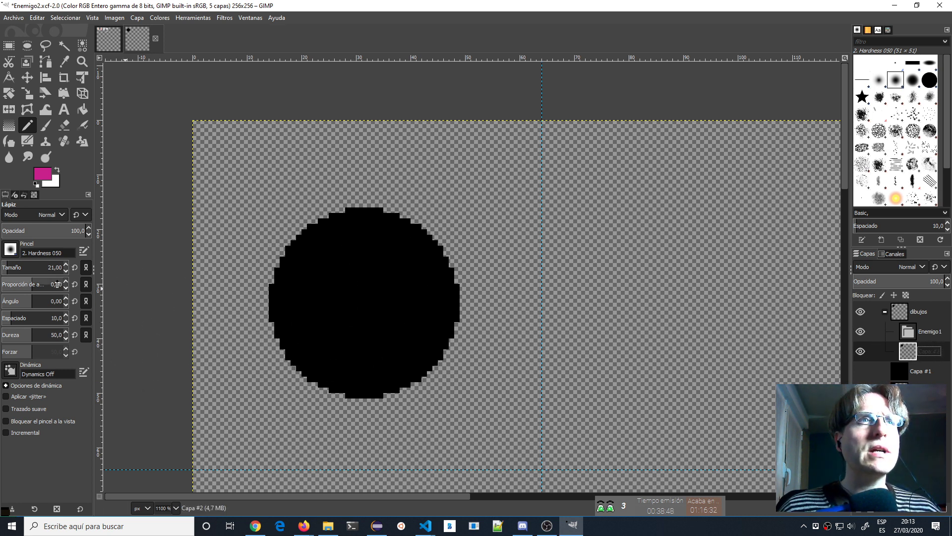
# - Reduce the Pencil brush size to 4 for painting details on the black circle
pyautogui.click(65, 270)
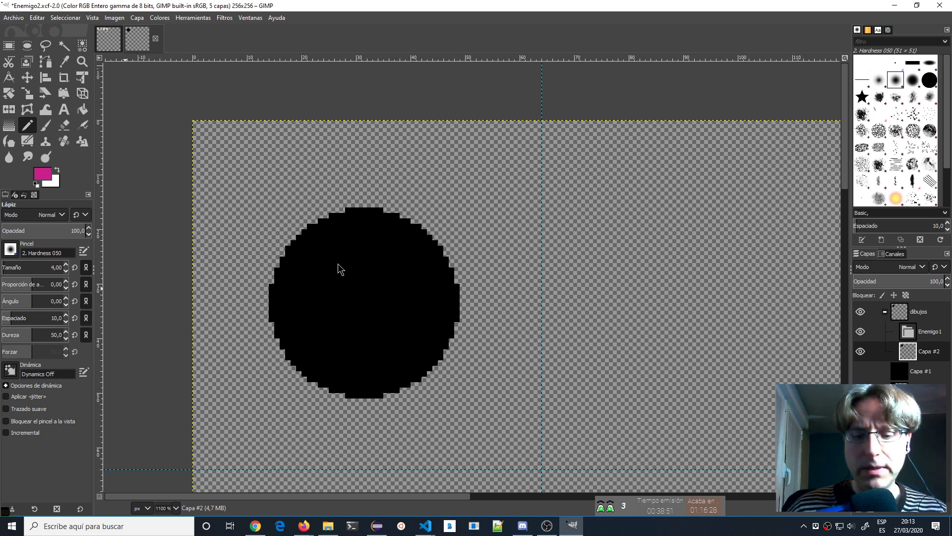
pyautogui.rightClick(310, 242)
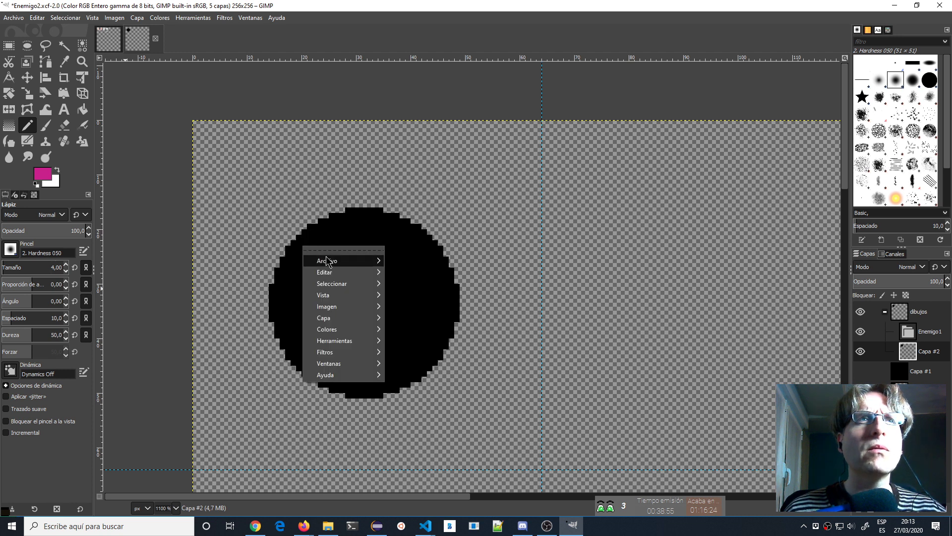
pyautogui.click(326, 246)
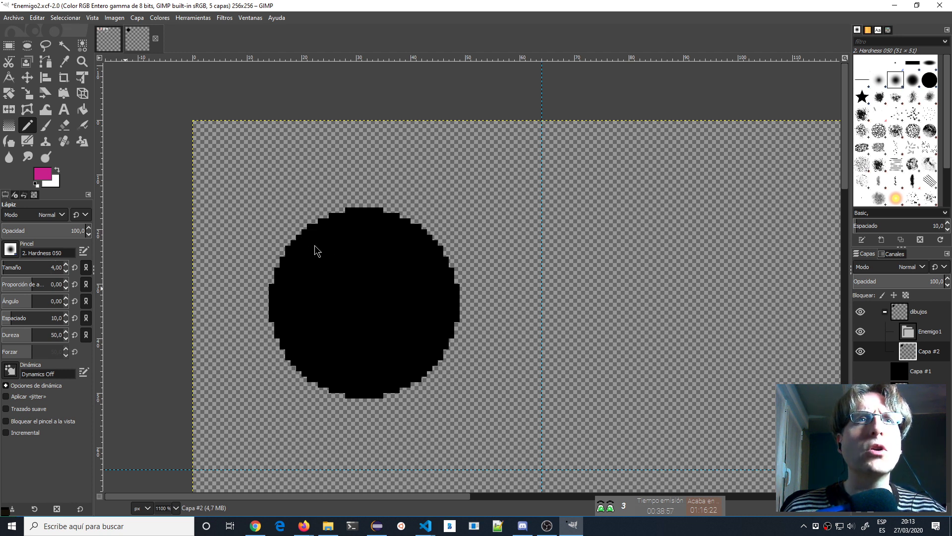
pyautogui.rightClick(314, 245)
pyautogui.click(30, 133)
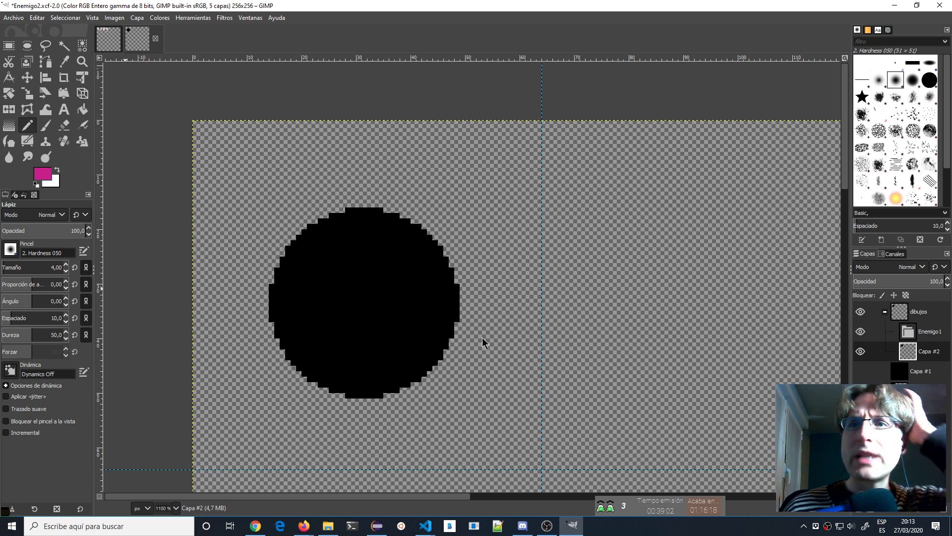
# - Stamp magenta spots with the size 4 pencil, scattered across the inside of the black circle
pyautogui.click(316, 243)
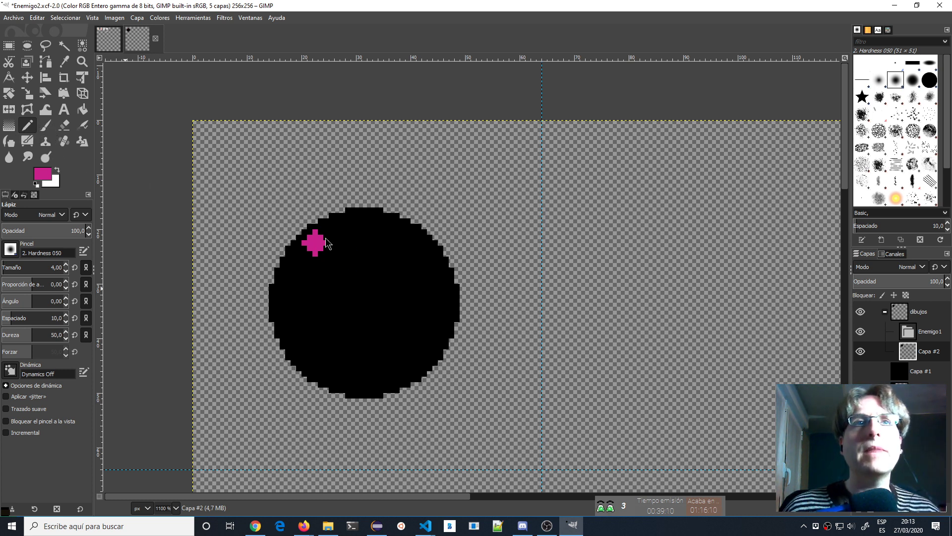
pyautogui.rightClick(363, 235)
pyautogui.click(367, 233)
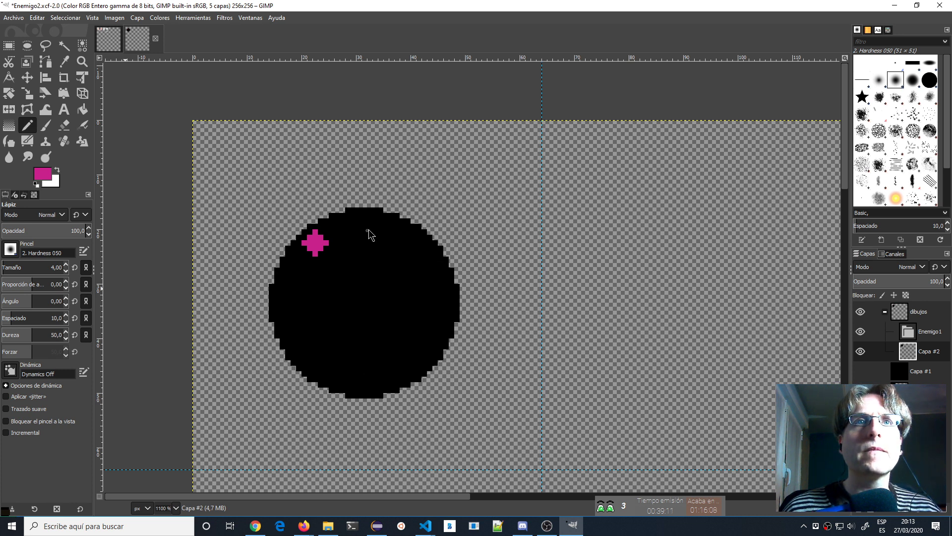
pyautogui.click(369, 237)
pyautogui.click(299, 275)
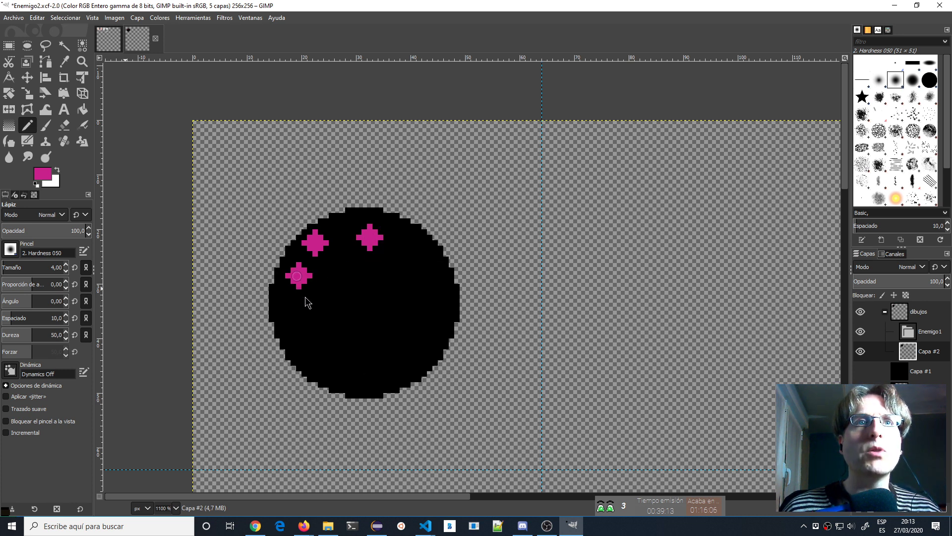
pyautogui.click(293, 319)
pyautogui.click(326, 352)
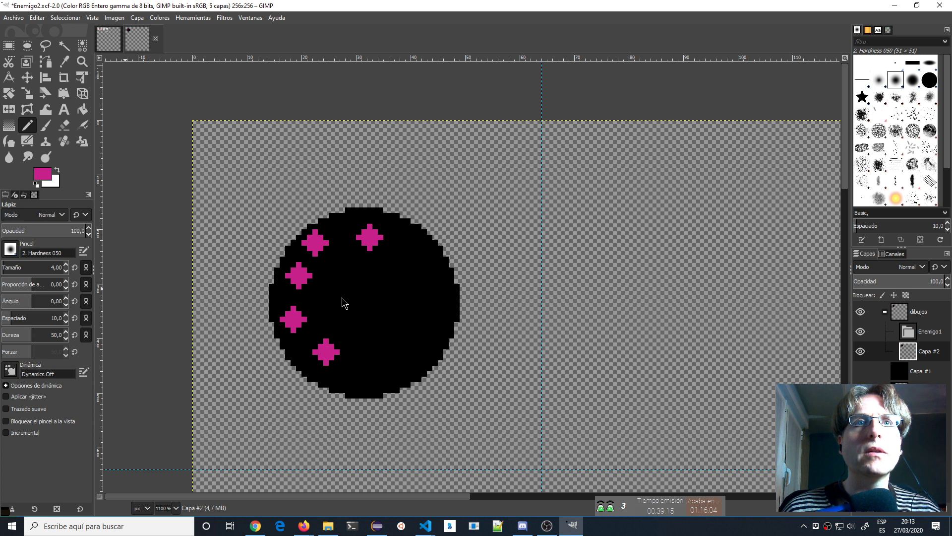
pyautogui.click(342, 297)
pyautogui.click(413, 319)
pyautogui.click(369, 368)
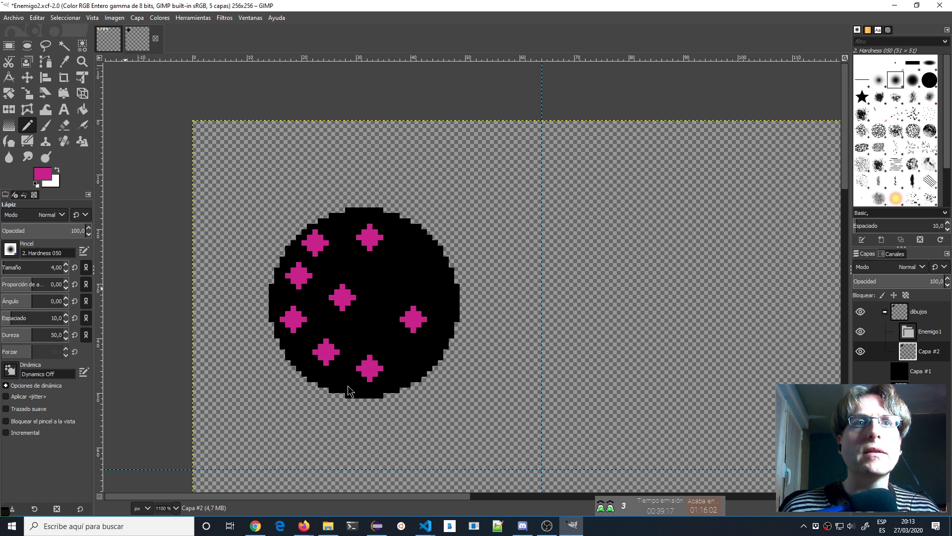
pyautogui.click(370, 324)
pyautogui.click(408, 264)
pyautogui.click(347, 253)
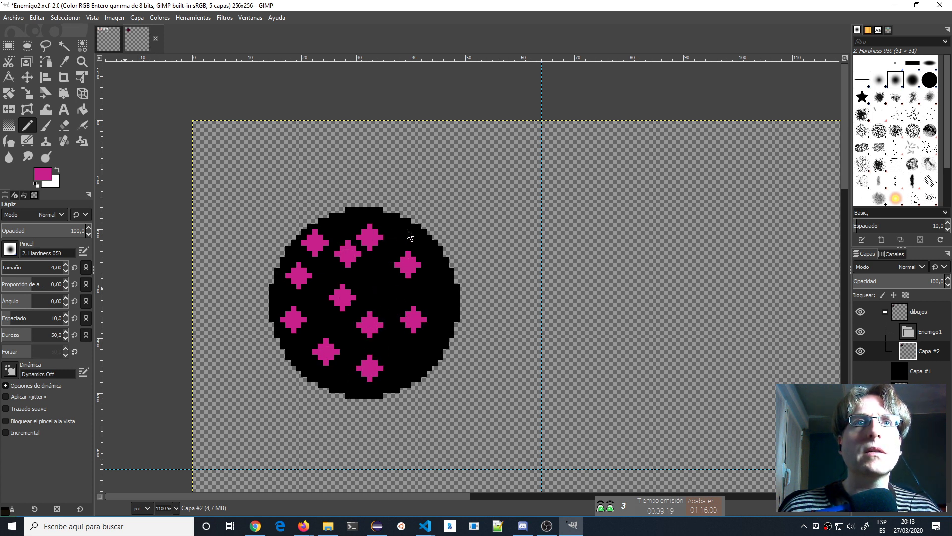
# - Stamp magenta pencil spots along the rim of the black circle, spaced around its whole outline
pyautogui.click(419, 235)
pyautogui.click(451, 291)
pyautogui.click(440, 351)
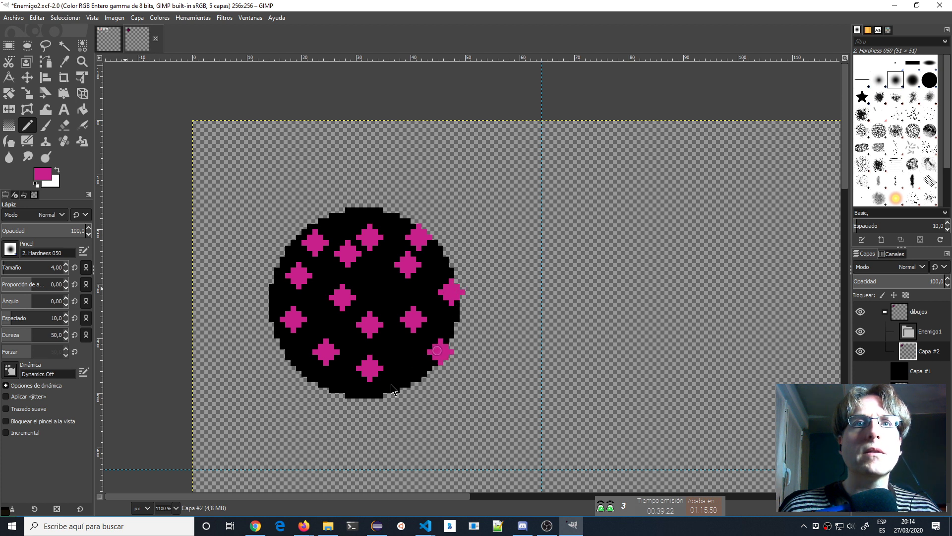
pyautogui.click(408, 385)
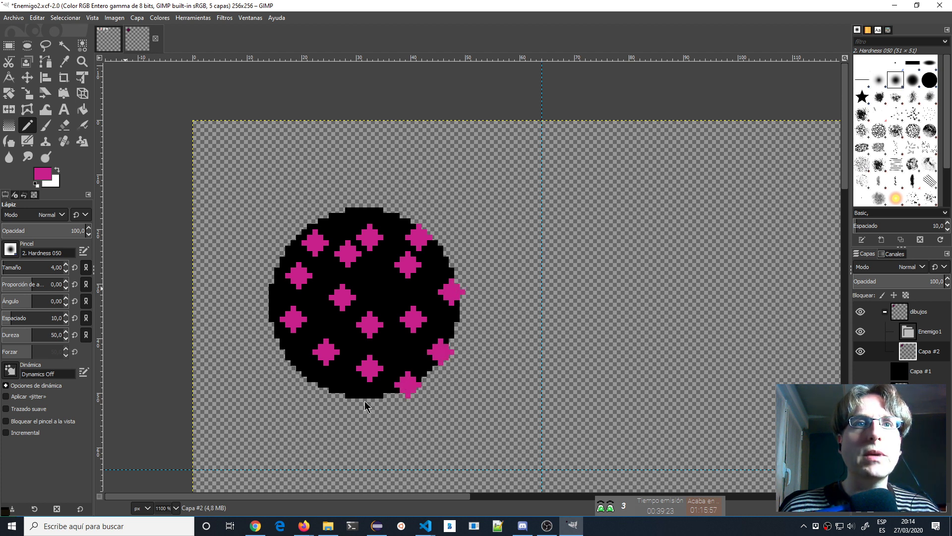
pyautogui.click(303, 369)
pyautogui.click(271, 297)
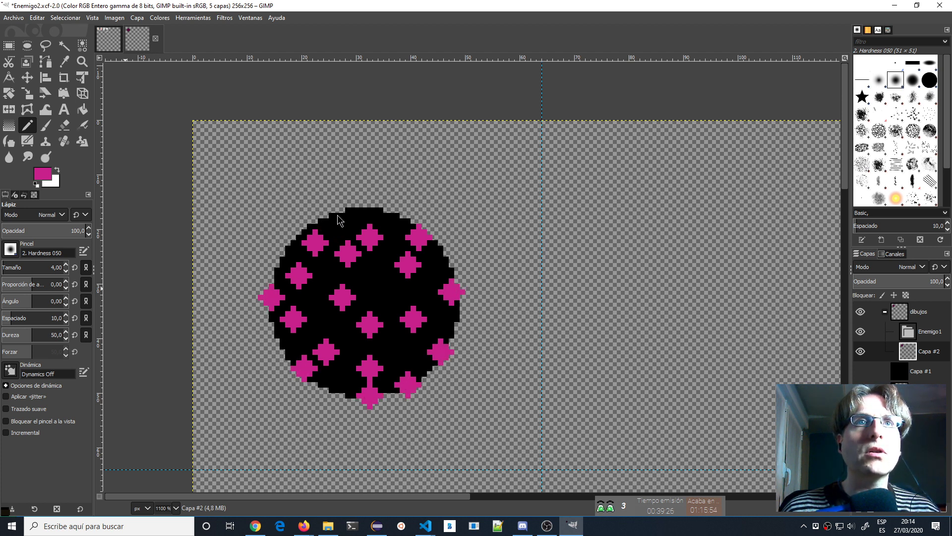
pyautogui.click(337, 215)
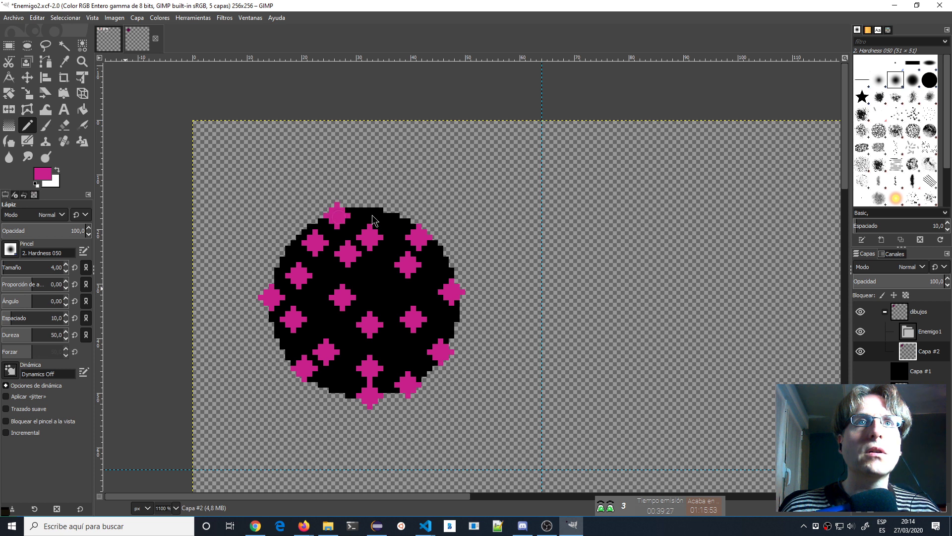
# - Fill the remaining gaps inside and at the top of the black circle with more magenta spots
pyautogui.click(376, 281)
pyautogui.click(404, 347)
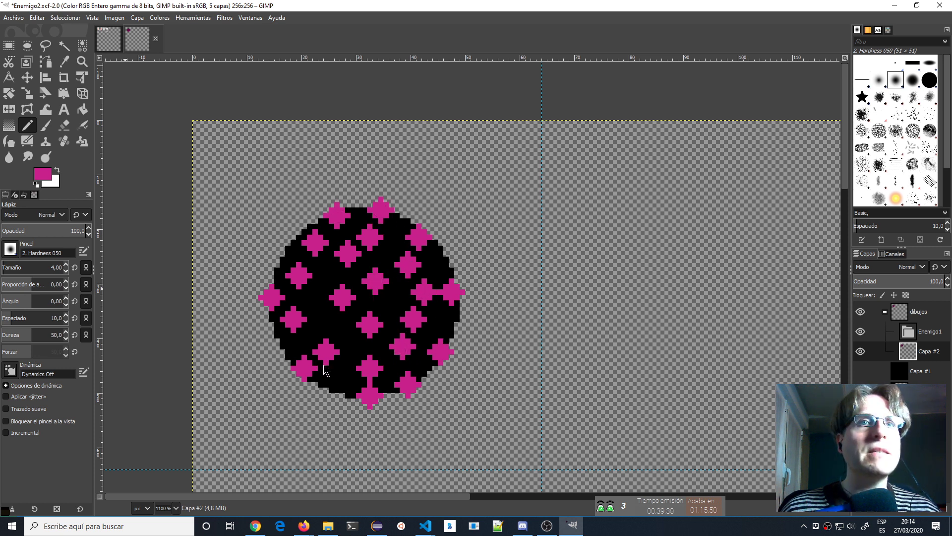
pyautogui.click(337, 380)
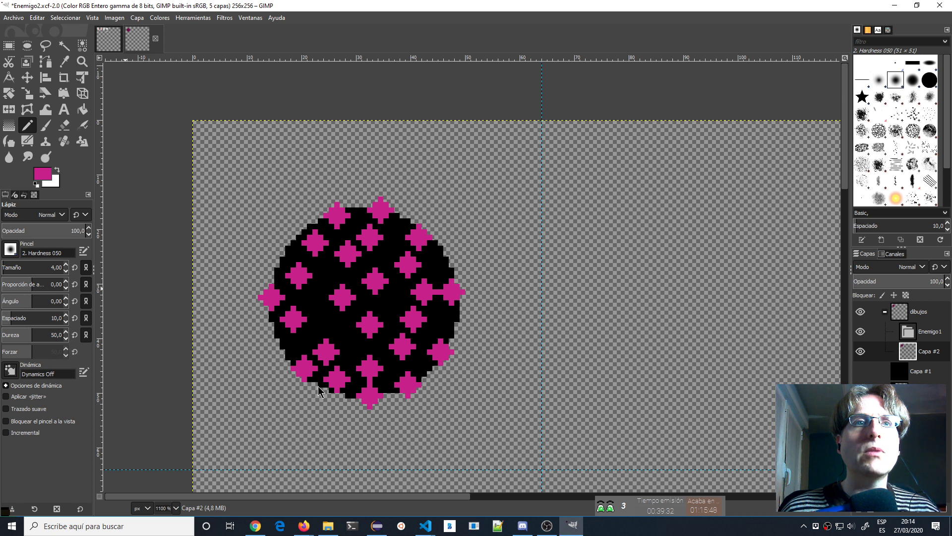
# - Stamp a ring of detached magenta spots just outside the black circle, all the way around it
pyautogui.click(305, 401)
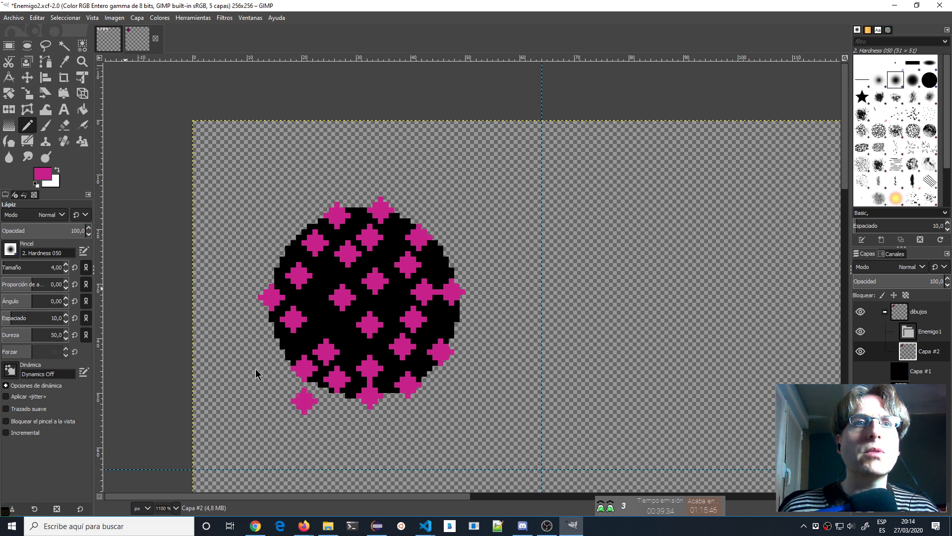
pyautogui.click(244, 319)
pyautogui.click(266, 243)
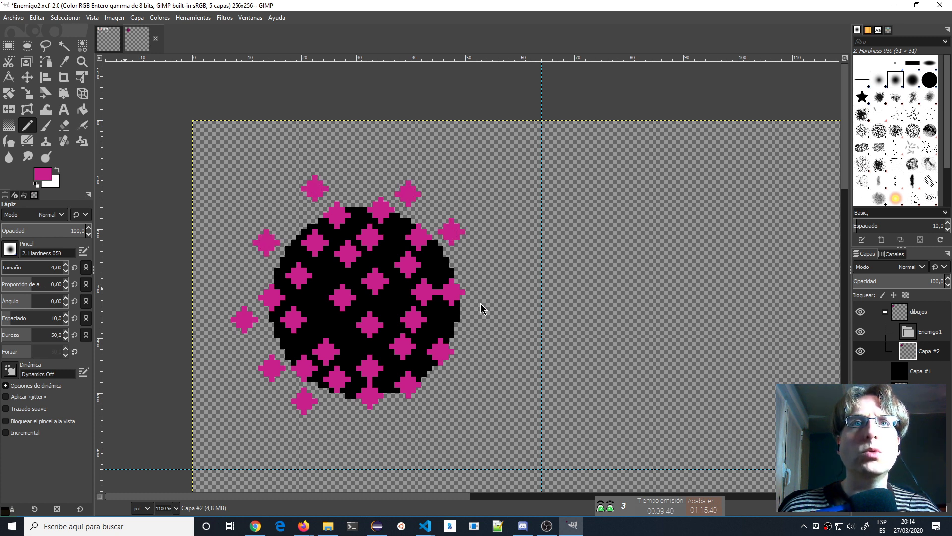
pyautogui.click(469, 345)
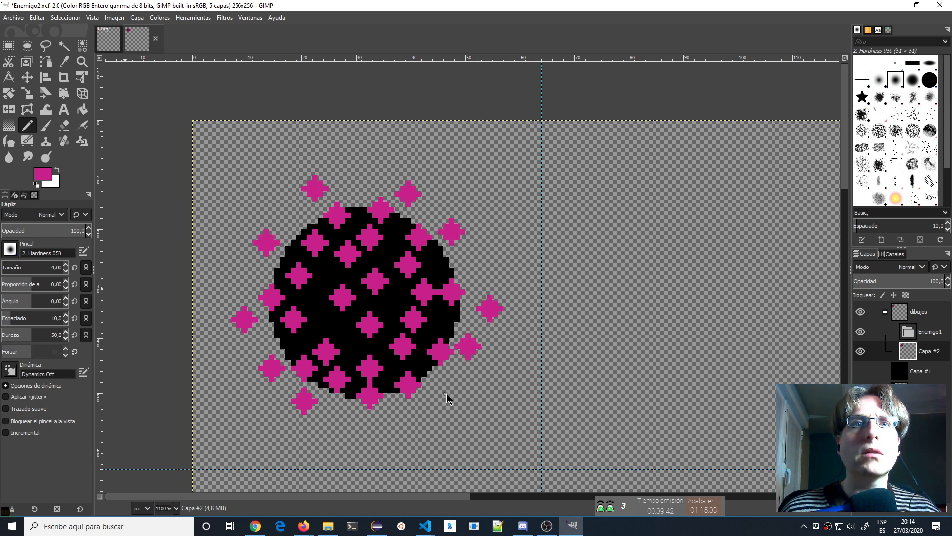
pyautogui.click(340, 417)
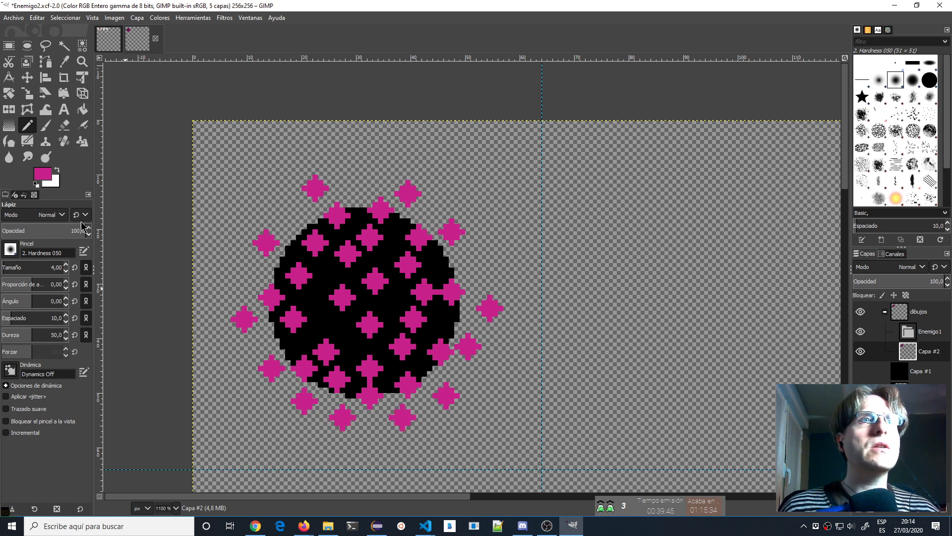
# - Set the pencil size to 1 and draw a thin magenta line joining the lower-left outer spot to the circle
pyautogui.click(66, 271)
pyautogui.click(66, 271)
pyautogui.click(65, 271)
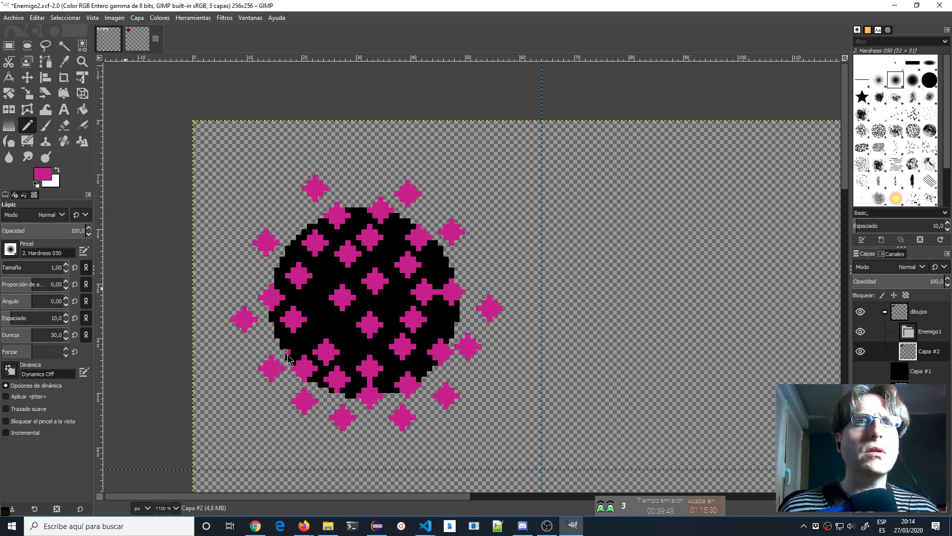
pyautogui.press('shift')
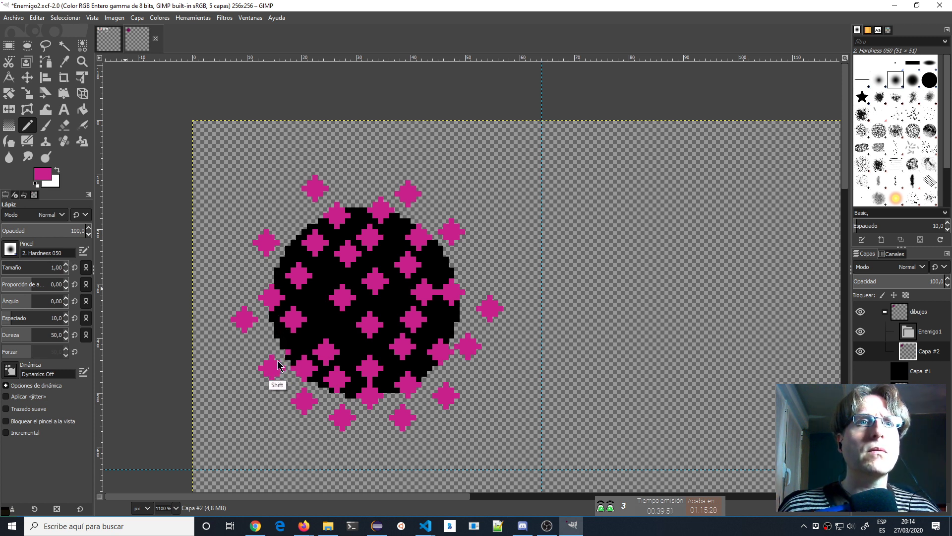
pyautogui.rightClick(288, 352)
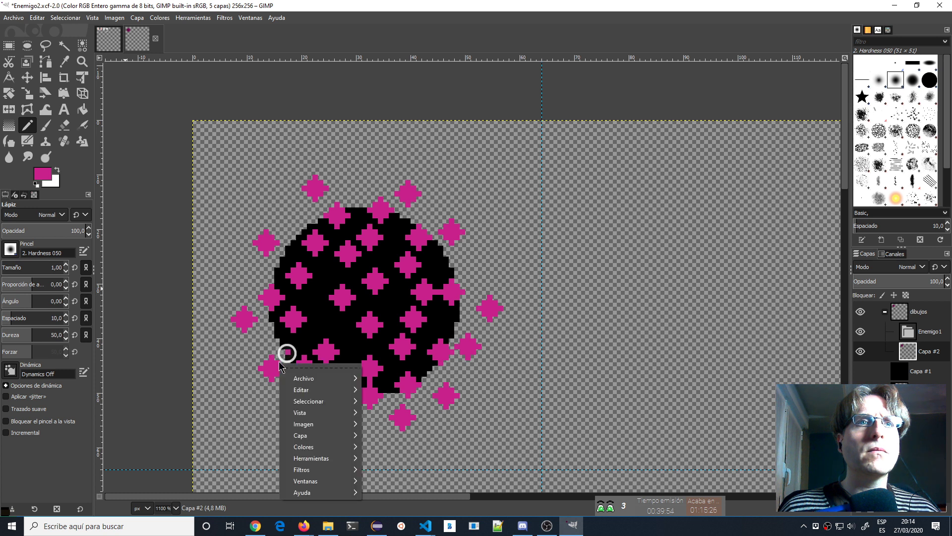
pyautogui.click(281, 362)
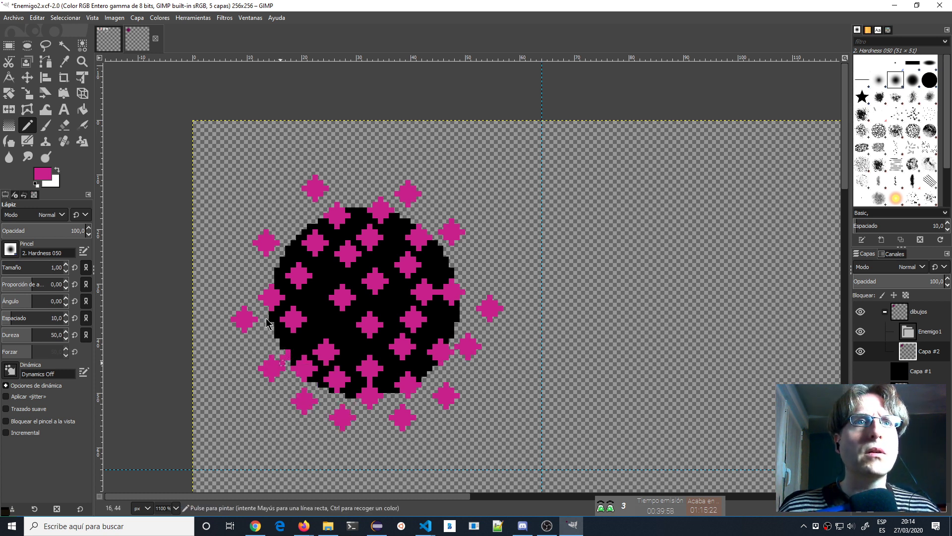
# - Draw thin magenta stems joining the outer spots on the circle's left, upper-left and upper sides to its body
pyautogui.moveTo(255, 319); pyautogui.dragTo(272, 318)
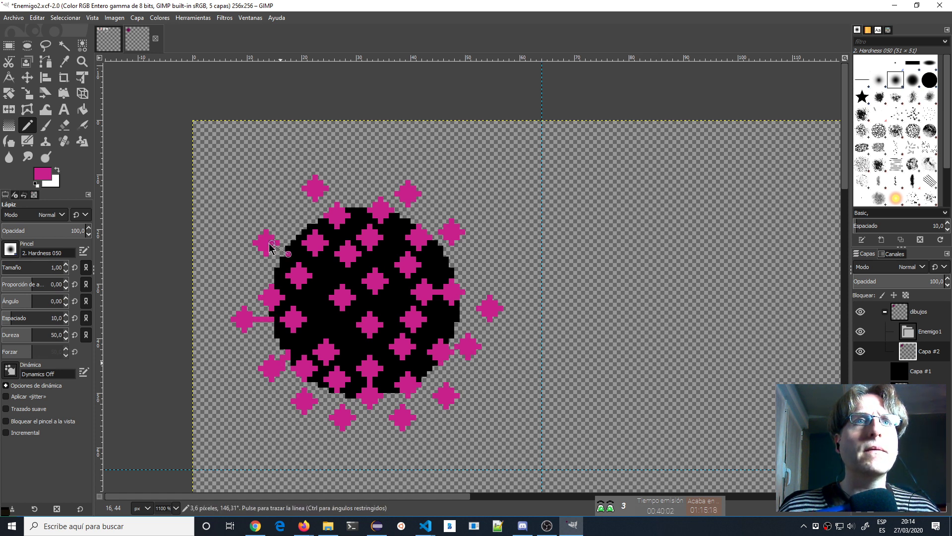
pyautogui.moveTo(272, 244); pyautogui.dragTo(286, 246)
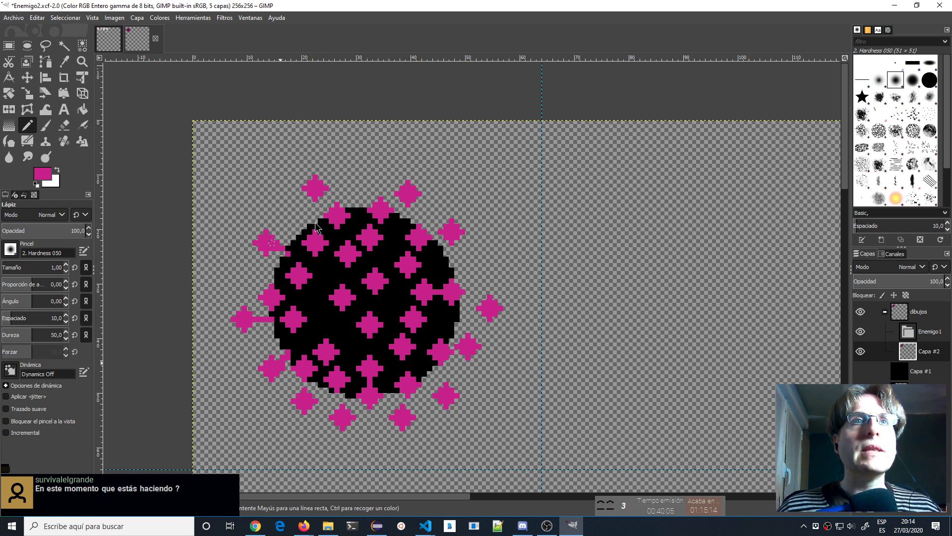
pyautogui.moveTo(317, 223); pyautogui.dragTo(316, 197)
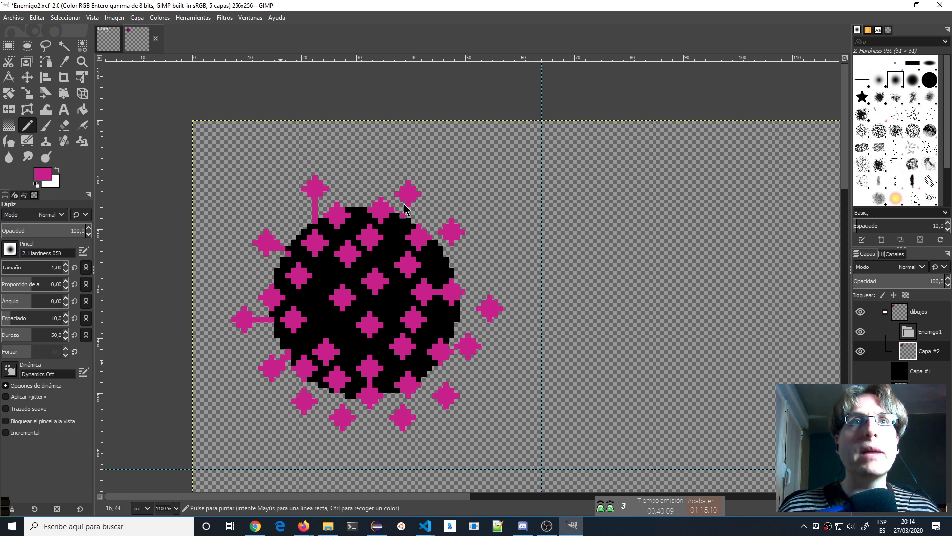
pyautogui.moveTo(404, 209); pyautogui.dragTo(403, 216)
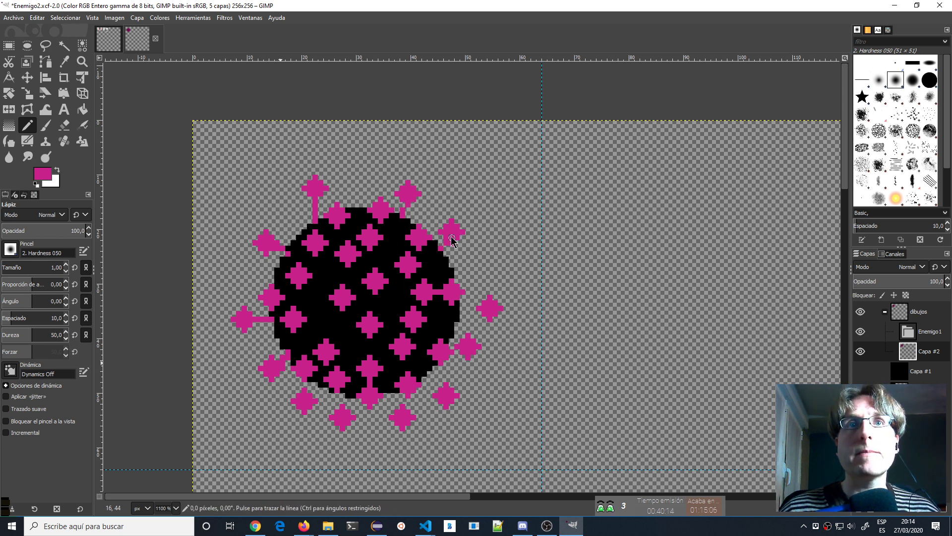
# - Draw thin magenta stems joining the outer spots on the circle's right and lower sides to its body
pyautogui.click(455, 310)
pyautogui.keyDown('shift'); pyautogui.click(490, 308); pyautogui.keyUp('shift')
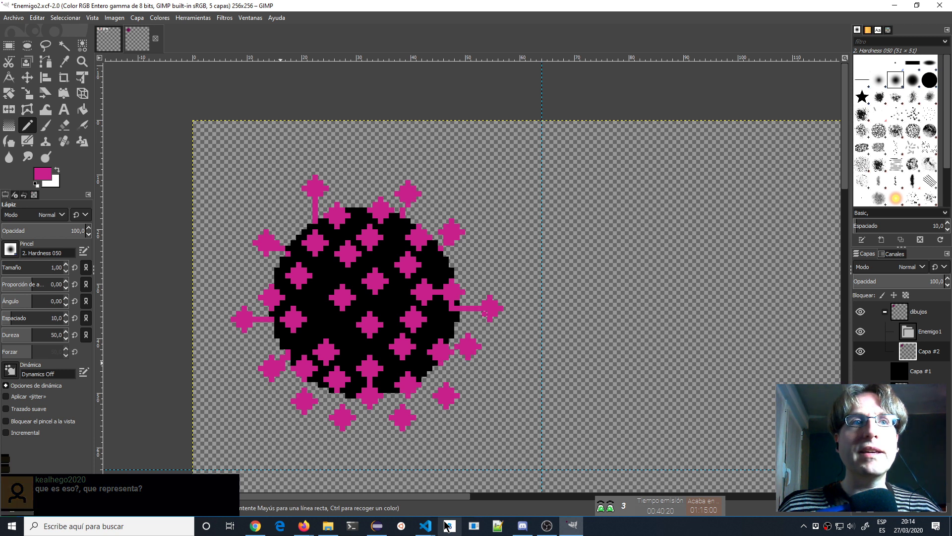
pyautogui.click(447, 326)
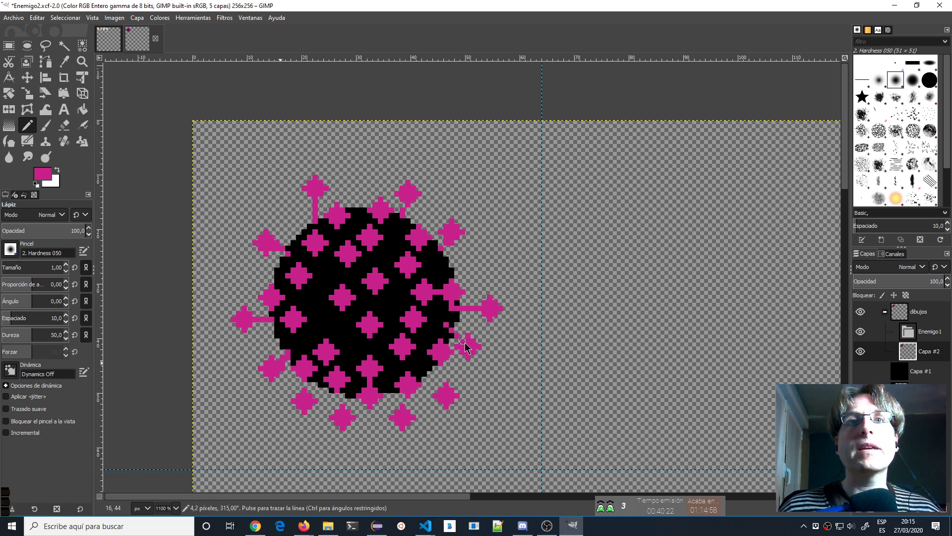
pyautogui.moveTo(428, 377); pyautogui.dragTo(436, 386)
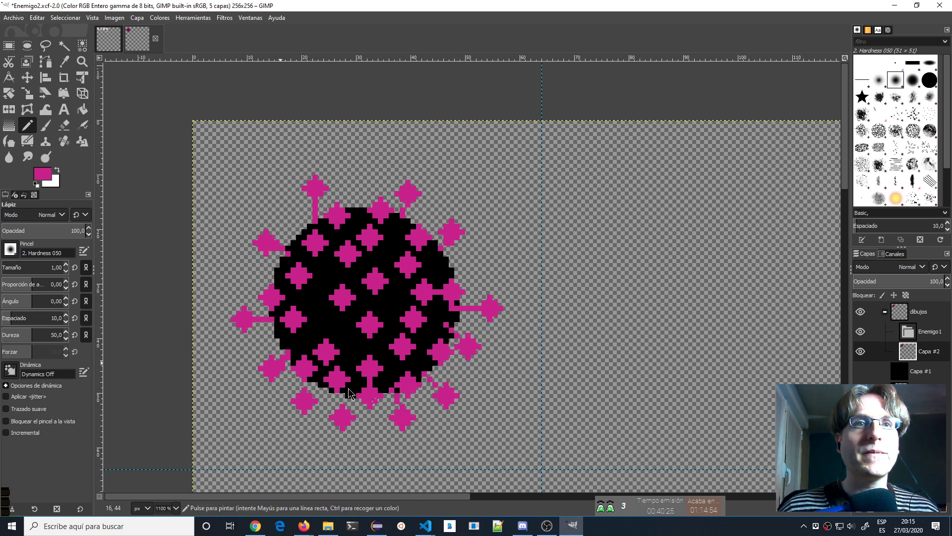
pyautogui.click(321, 380)
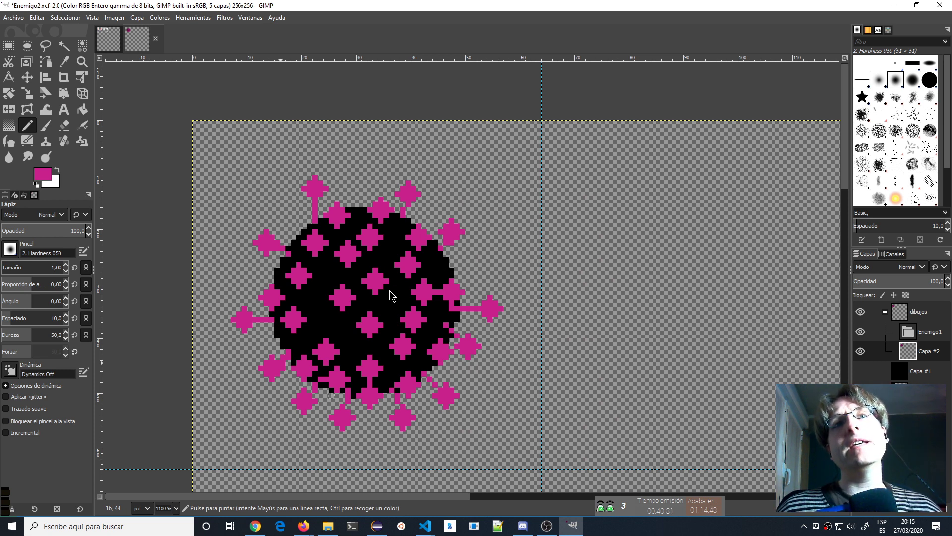
# - Switch to Firefox and search Google Images for "covid-19" in a new tab
pyautogui.moveTo(305, 527)
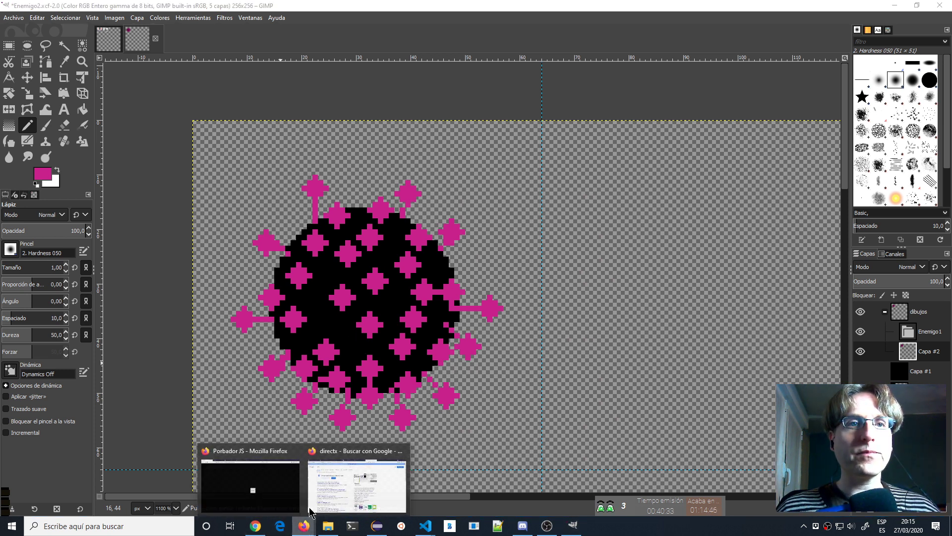
pyautogui.click(337, 489)
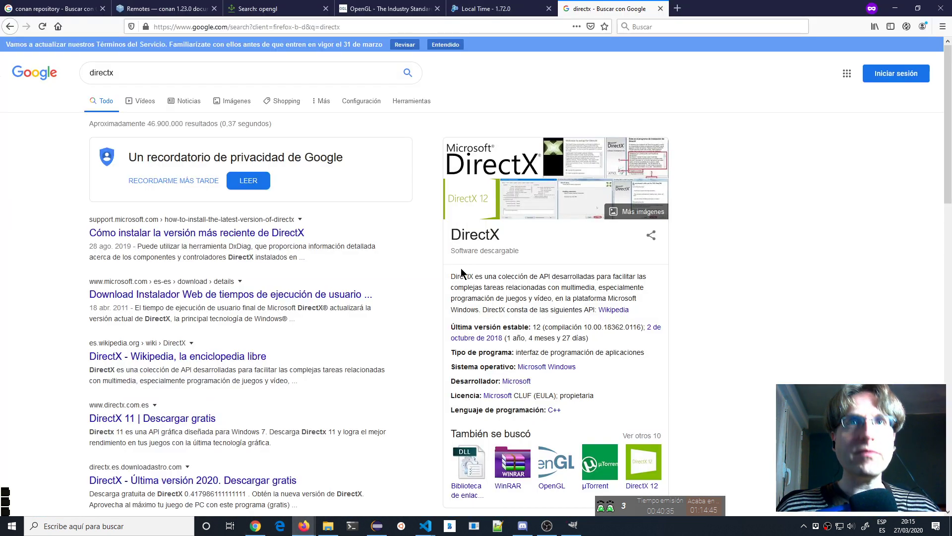
pyautogui.click(678, 8)
pyautogui.write('corona')
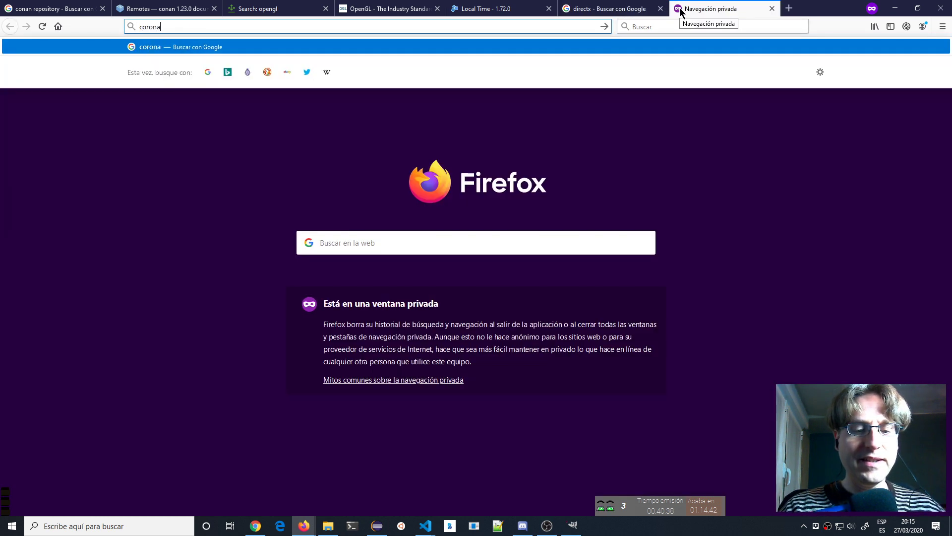
pyautogui.press('BackSpace')
pyautogui.press('BackSpace')
pyautogui.press('BackSpace')
pyautogui.press('BackSpace')
pyautogui.write('v')
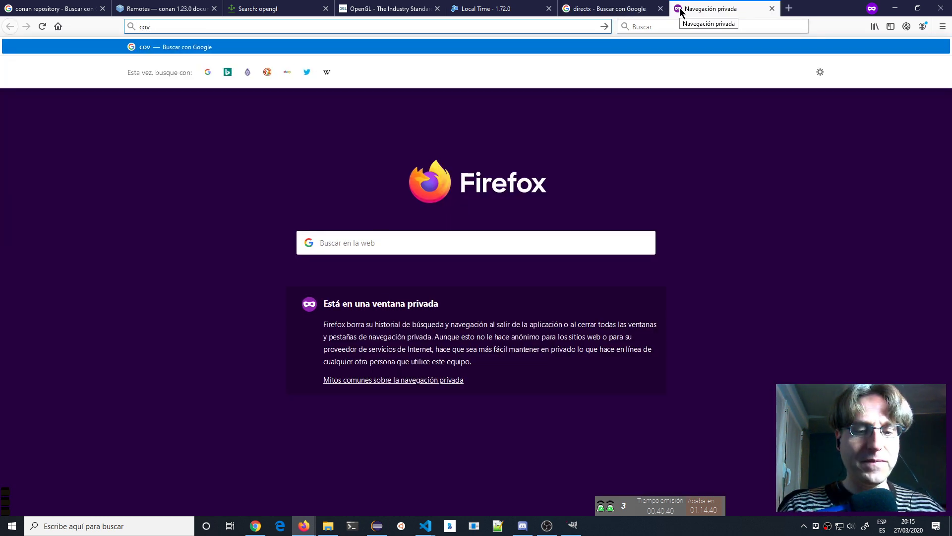
pyautogui.write('id-19')
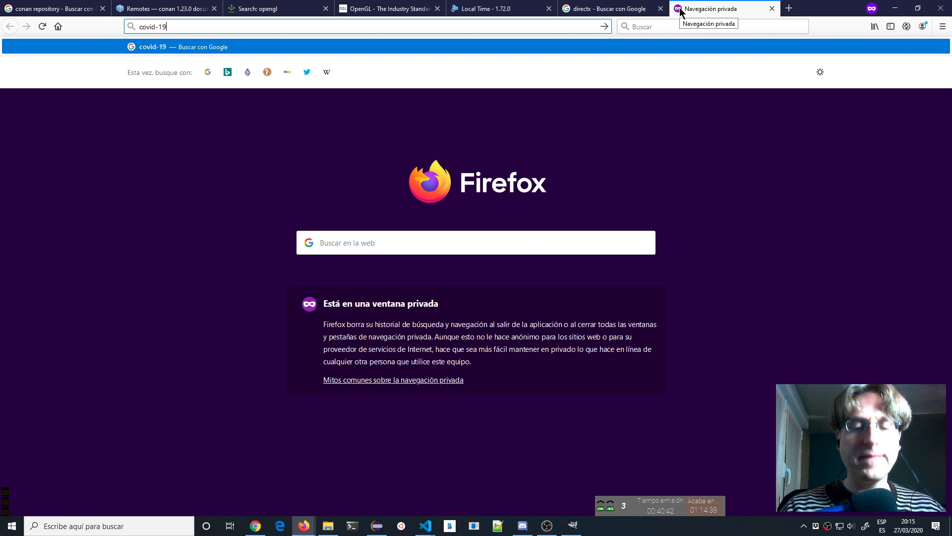
pyautogui.press('Return')
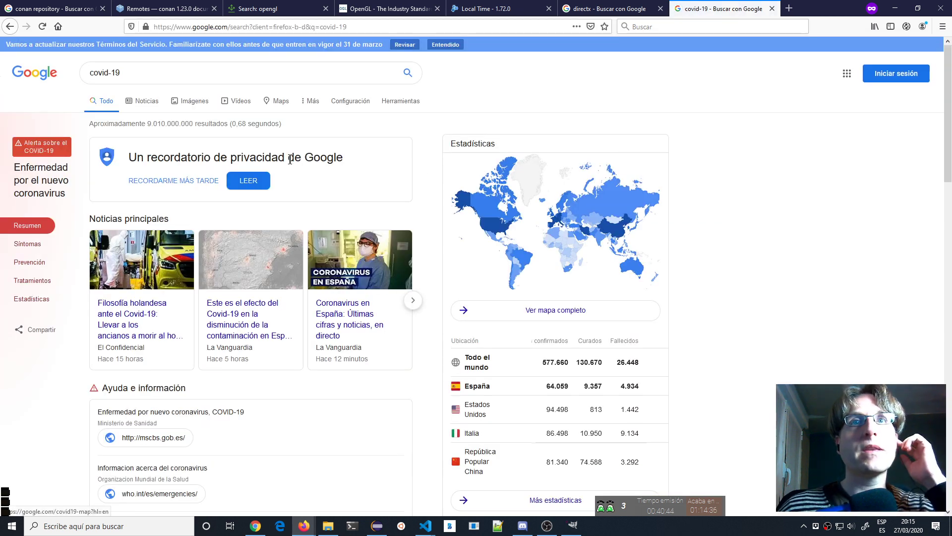
pyautogui.click(183, 101)
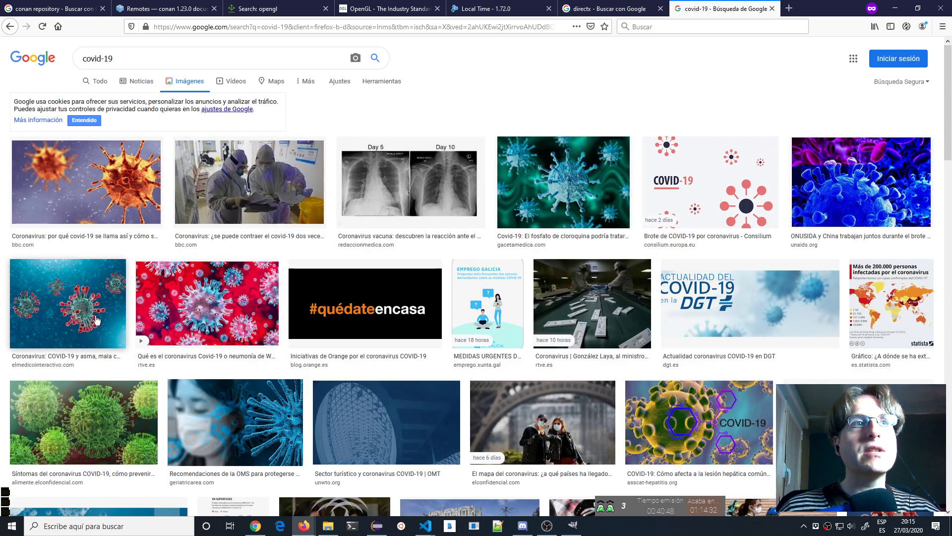
# - Browse the covid-19 image results to examine the shape and spikes of the virus in the reference pictures
pyautogui.scroll(-3, 453, 305)
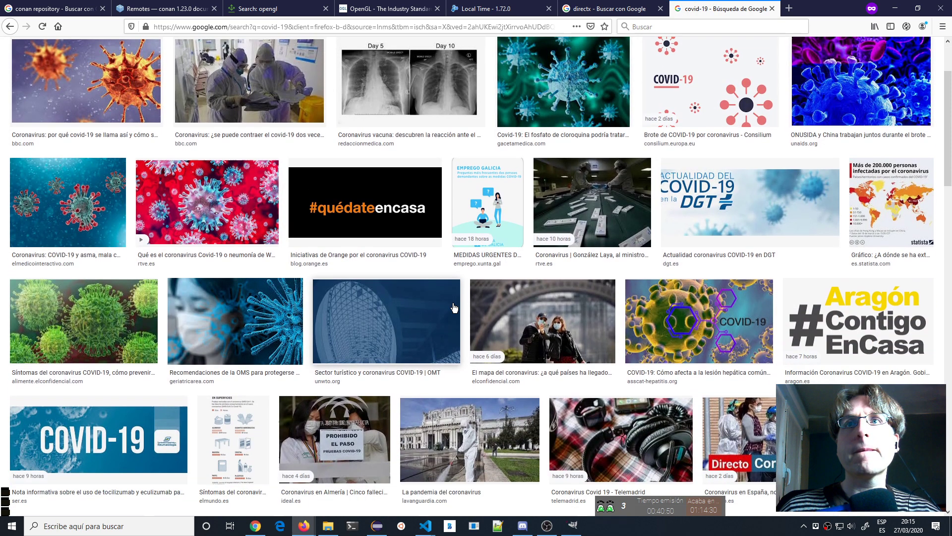
pyautogui.scroll(-7, 453, 307)
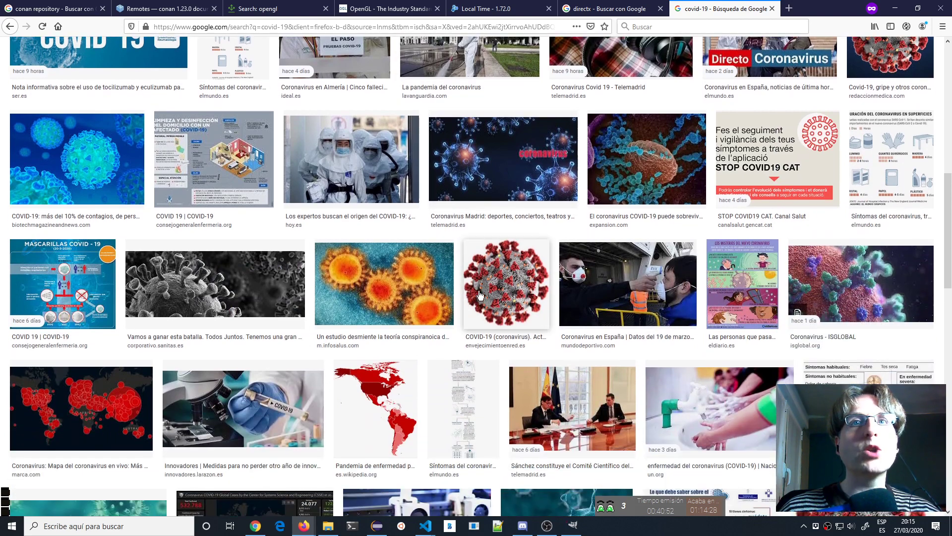
pyautogui.scroll(-4, 530, 324)
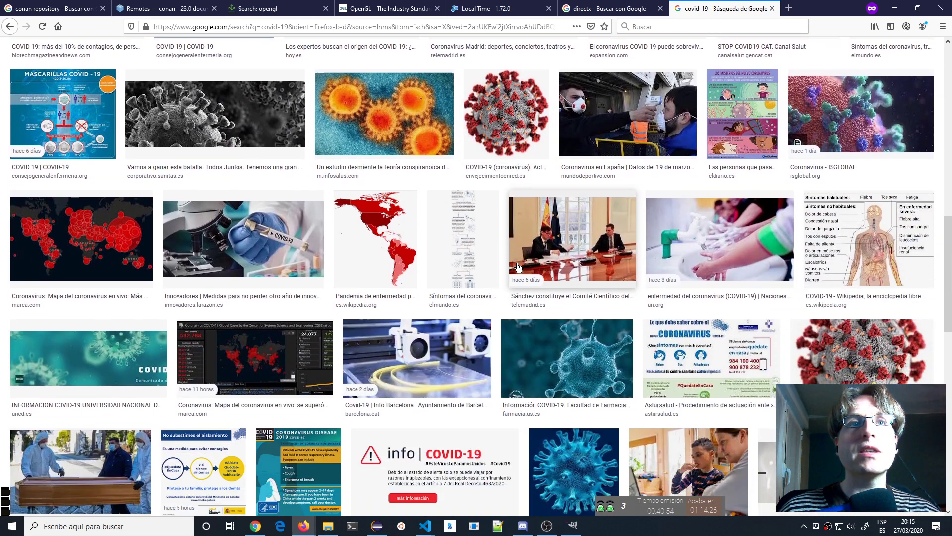
pyautogui.scroll(2, 520, 222)
pyautogui.scroll(-2, 520, 222)
pyautogui.scroll(3, 520, 222)
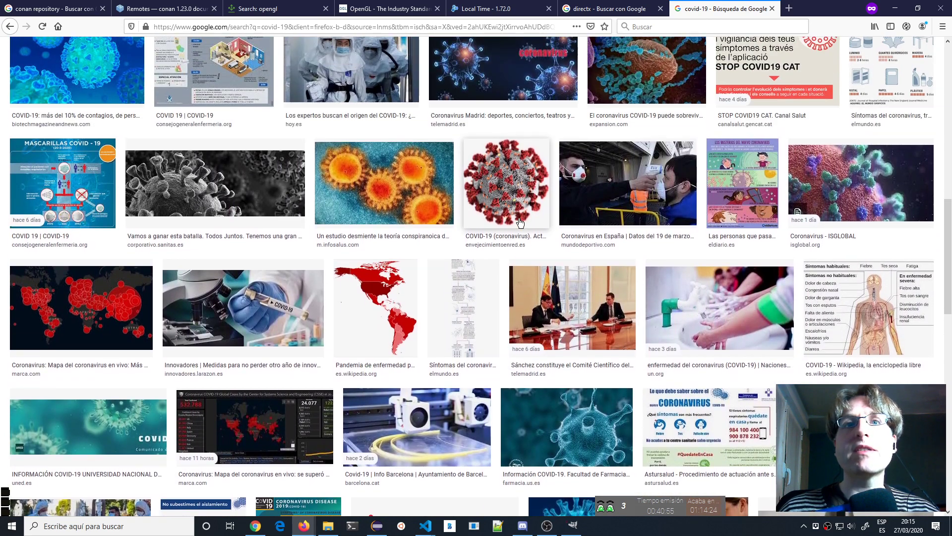
pyautogui.scroll(10, 519, 222)
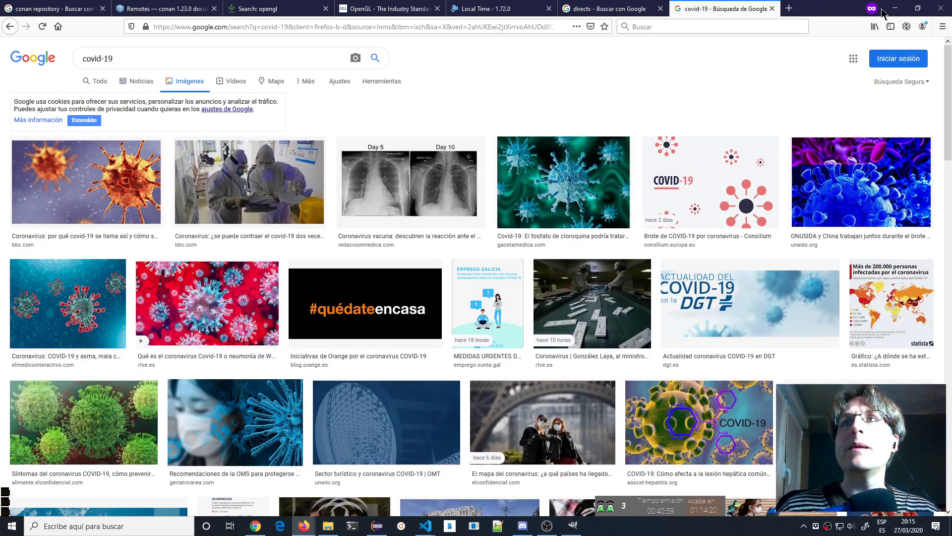
# - Switch back to GIMP, set the pencil size to 4 and add more magenta spots in the black circle's empty areas
pyautogui.click(895, 9)
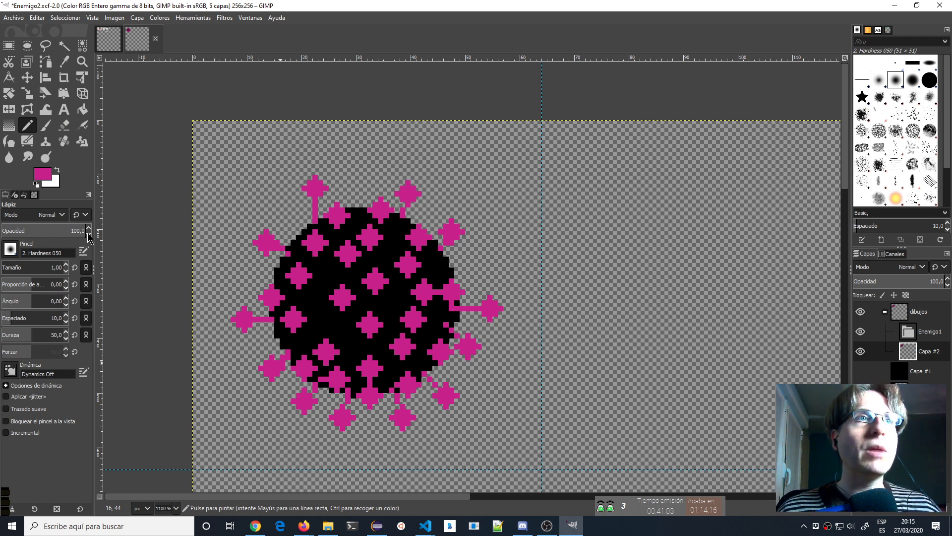
pyautogui.click(66, 264)
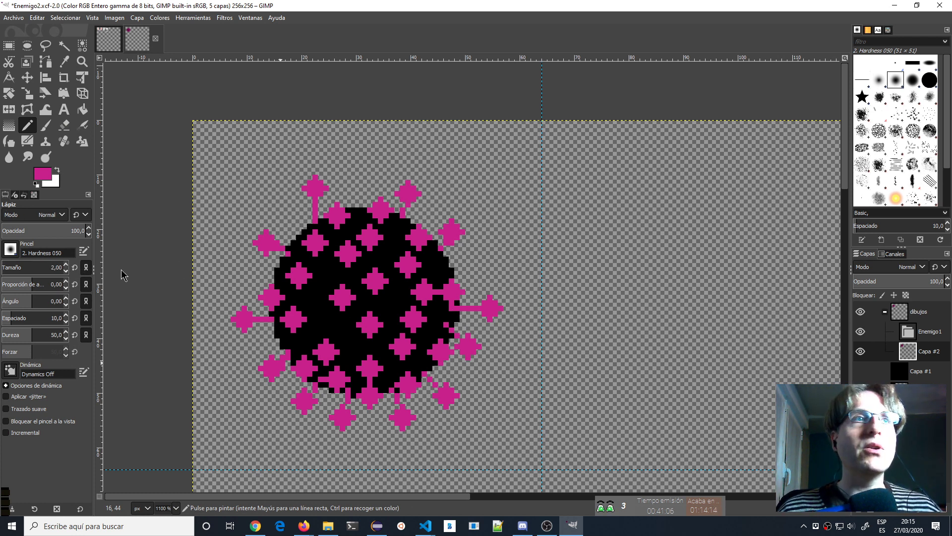
pyautogui.click(321, 314)
pyautogui.click(66, 265)
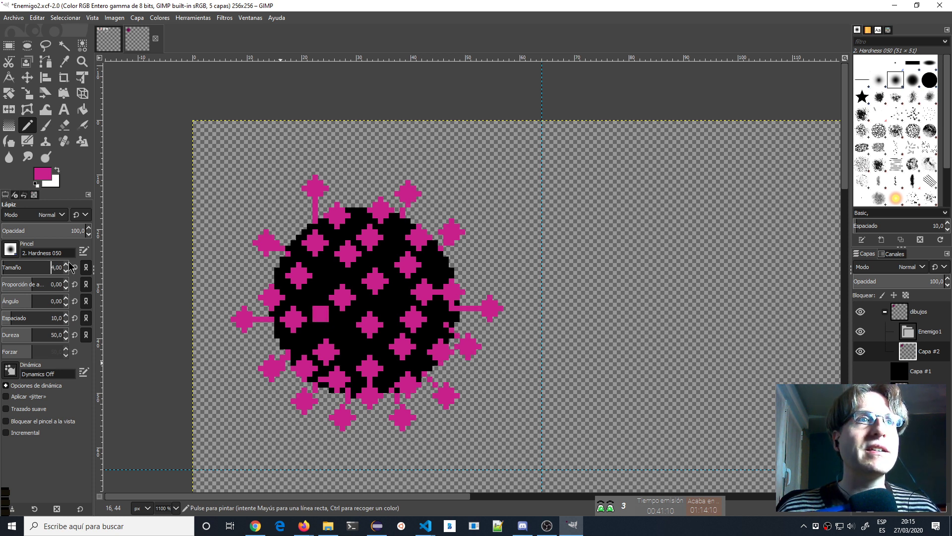
pyautogui.moveTo(320, 319); pyautogui.dragTo(304, 316)
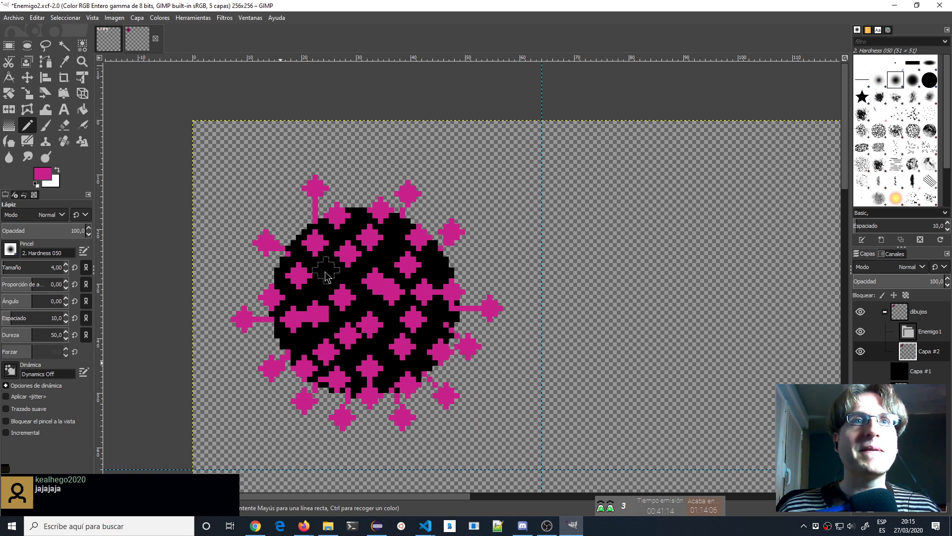
pyautogui.click(436, 264)
pyautogui.click(436, 330)
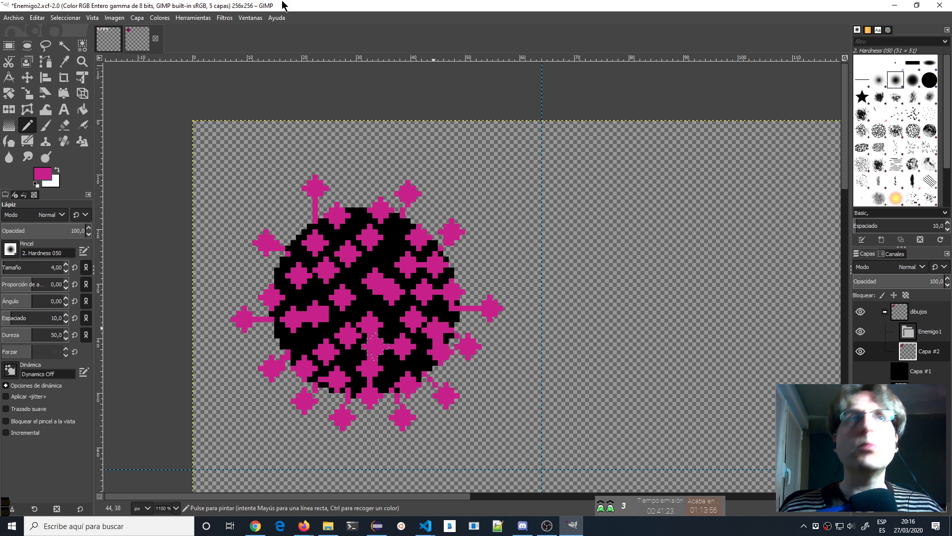
pyautogui.click(194, 18)
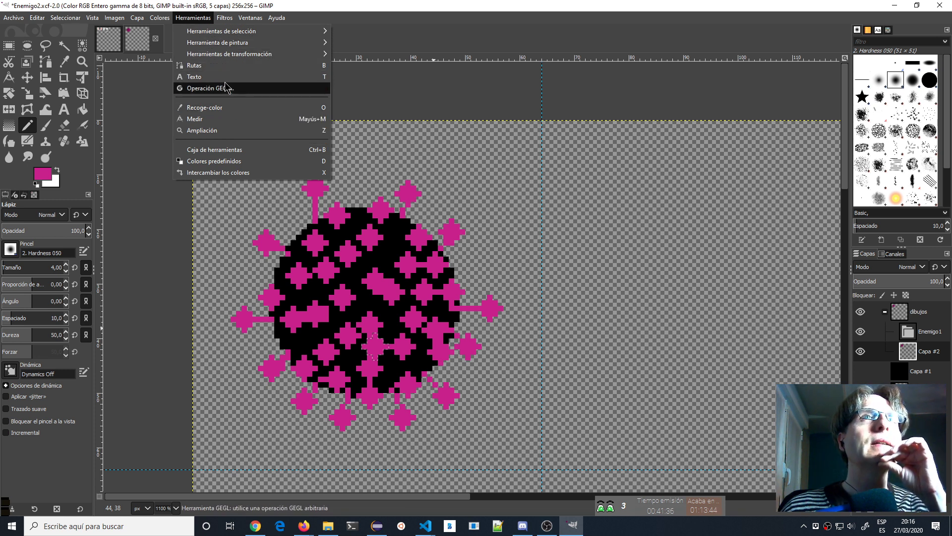
pyautogui.click(179, 19)
pyautogui.click(179, 18)
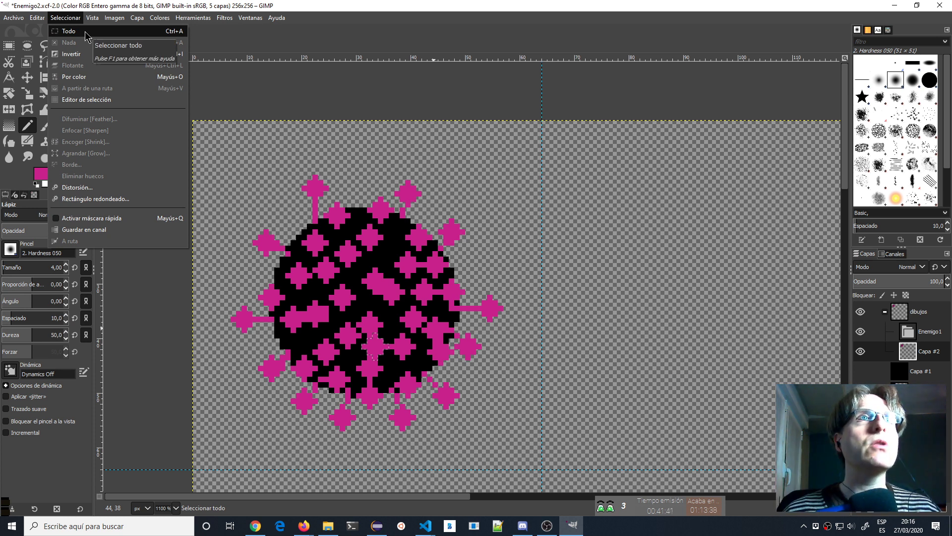
pyautogui.moveTo(96, 19)
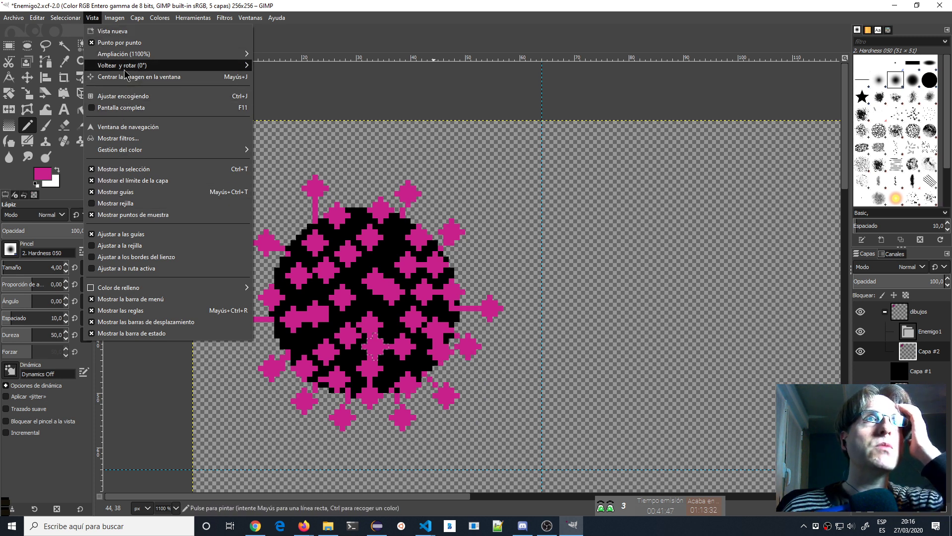
pyautogui.moveTo(113, 18)
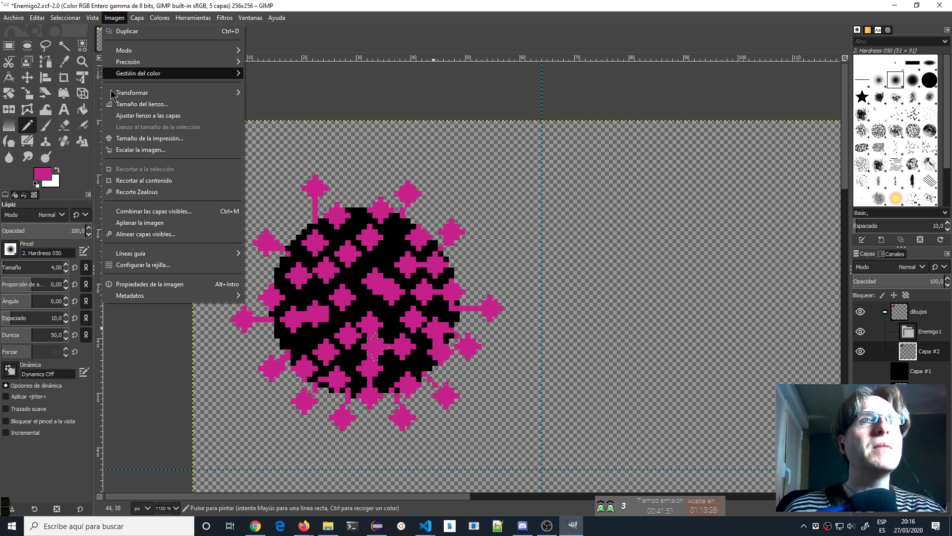
pyautogui.click(432, 164)
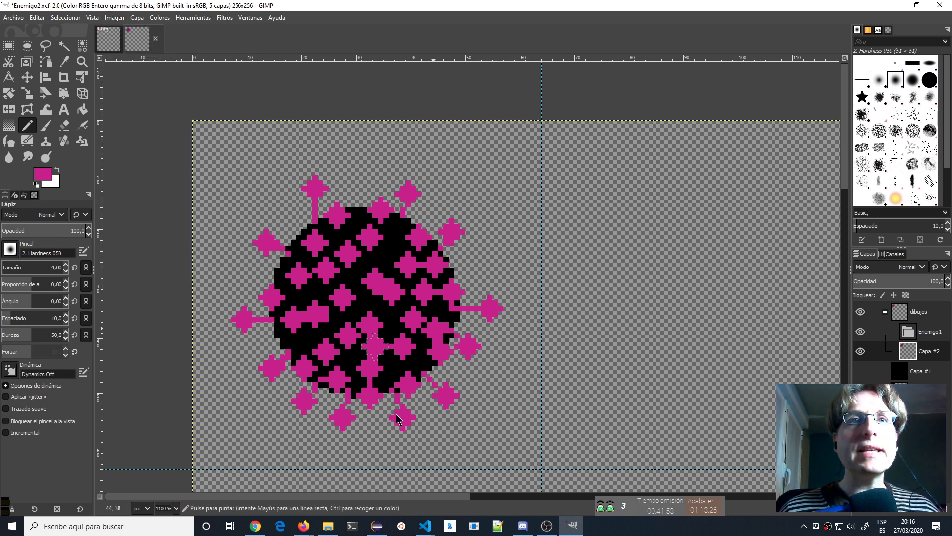
# - Examine the virus sprite at a smaller scale within the guide grid of the whole sprite sheet
pyautogui.click(403, 375)
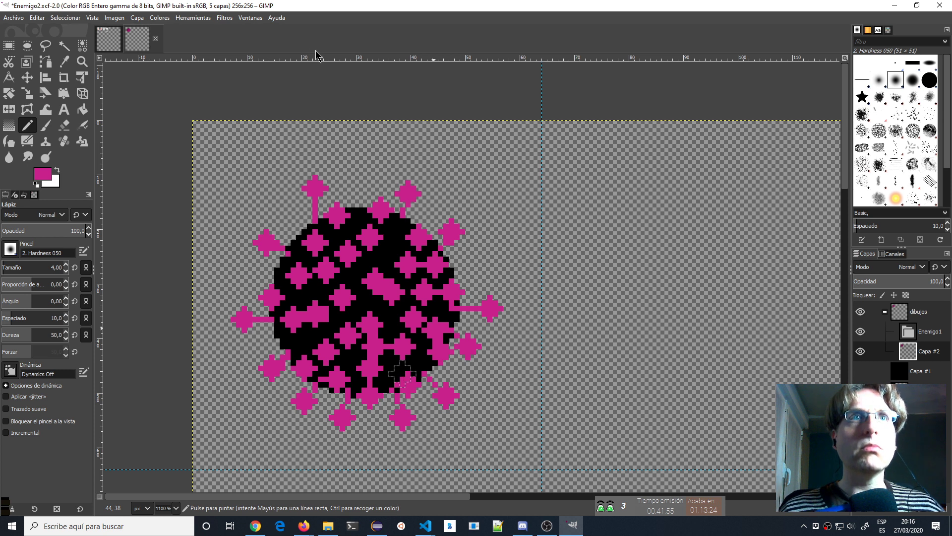
pyautogui.press('ctrl')
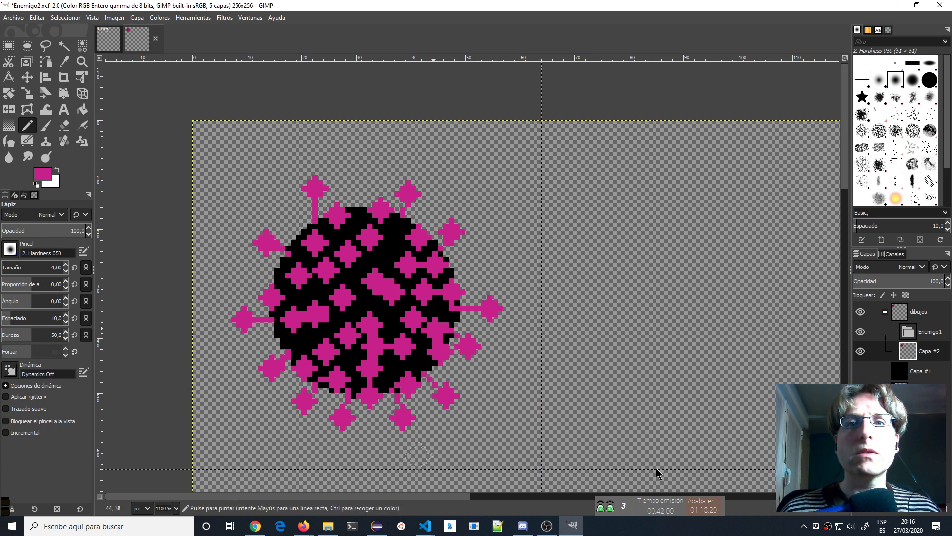
pyautogui.scroll(-4, 397, 397)
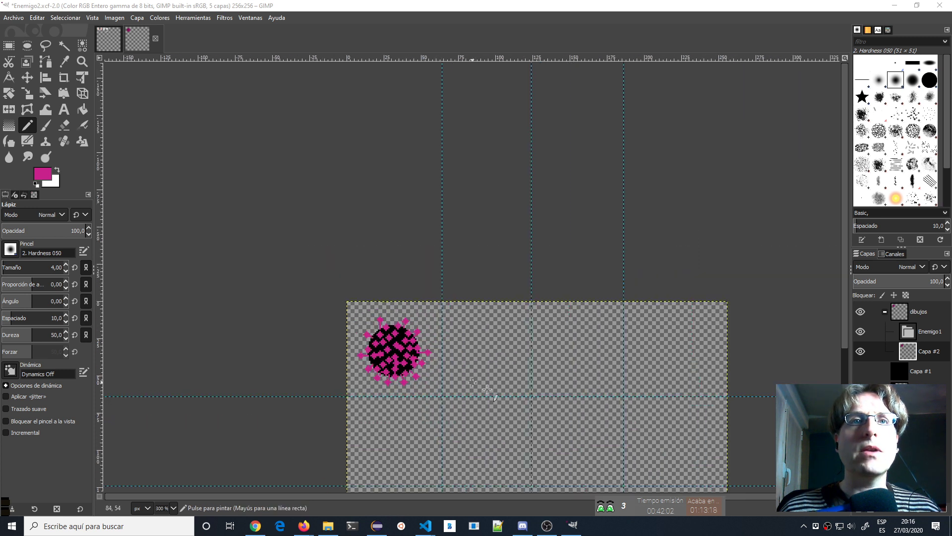
pyautogui.moveTo(493, 389); pyautogui.dragTo(429, 290)
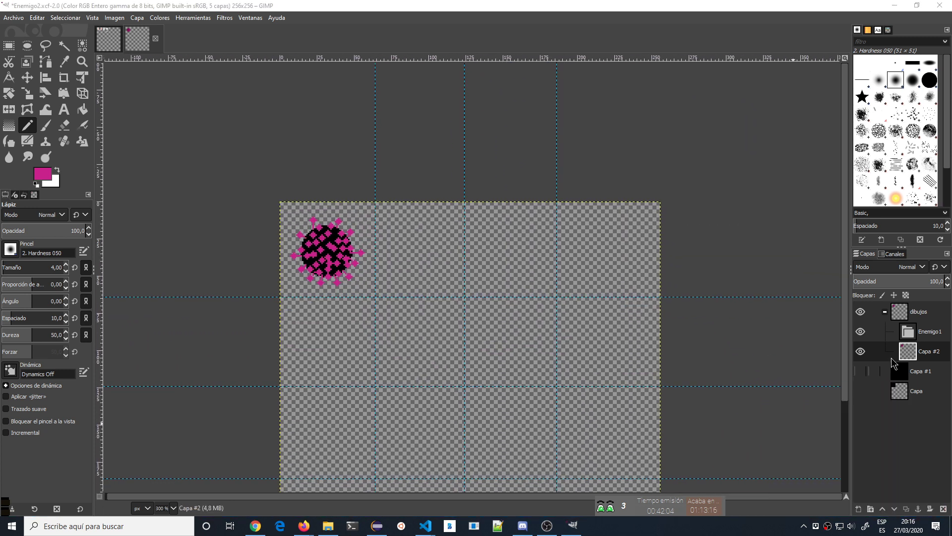
pyautogui.moveTo(920, 353)
pyautogui.mouseDown()
pyautogui.moveTo(936, 333)
pyautogui.moveTo(926, 350)
pyautogui.mouseUp()
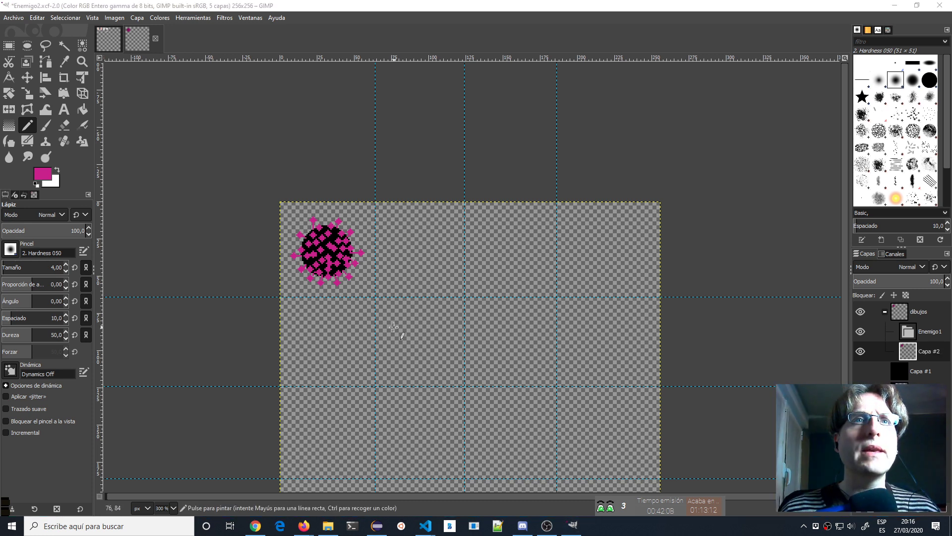
pyautogui.scroll(-2, 379, 306)
pyautogui.scroll(2, 379, 307)
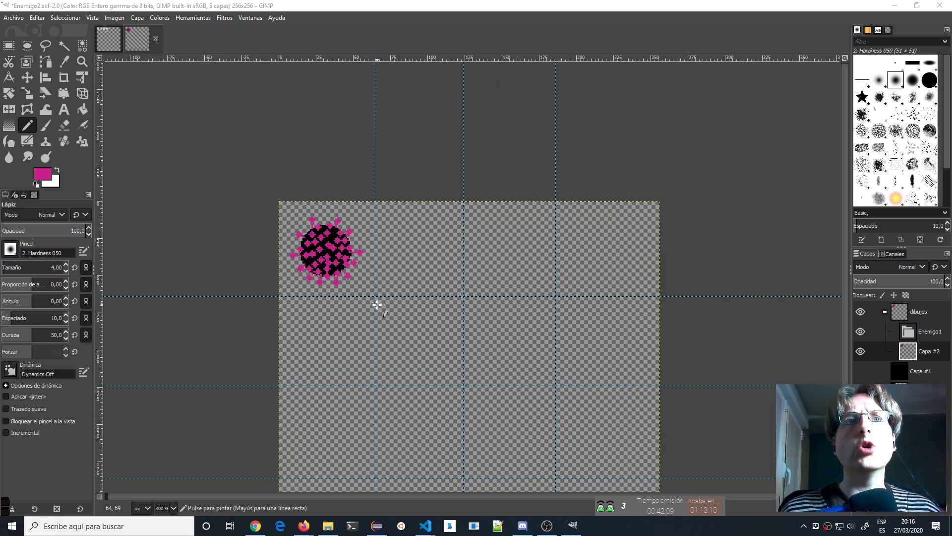
pyautogui.scroll(1, 377, 305)
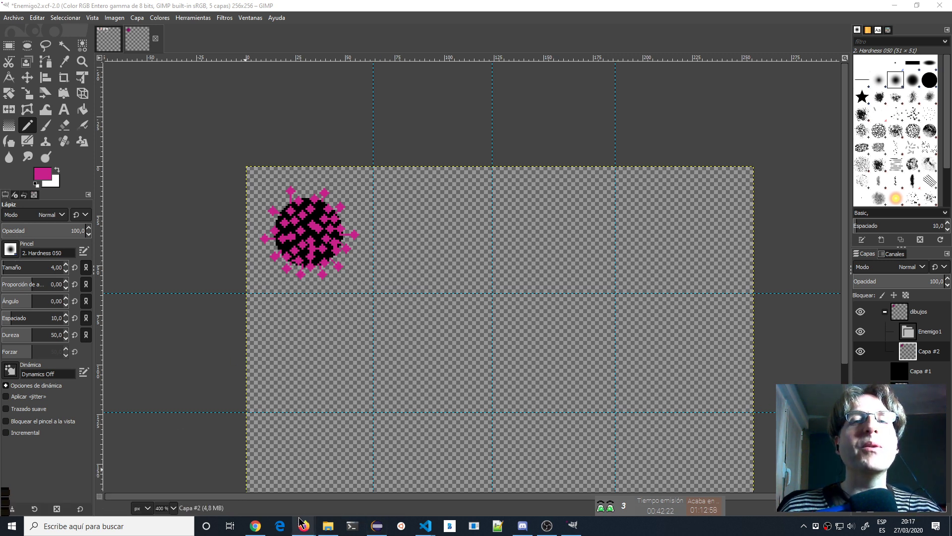
# - Switch to the Porbador JS game in Firefox and fire rockets at the enemy formation to review the existing enemies
pyautogui.moveTo(302, 527)
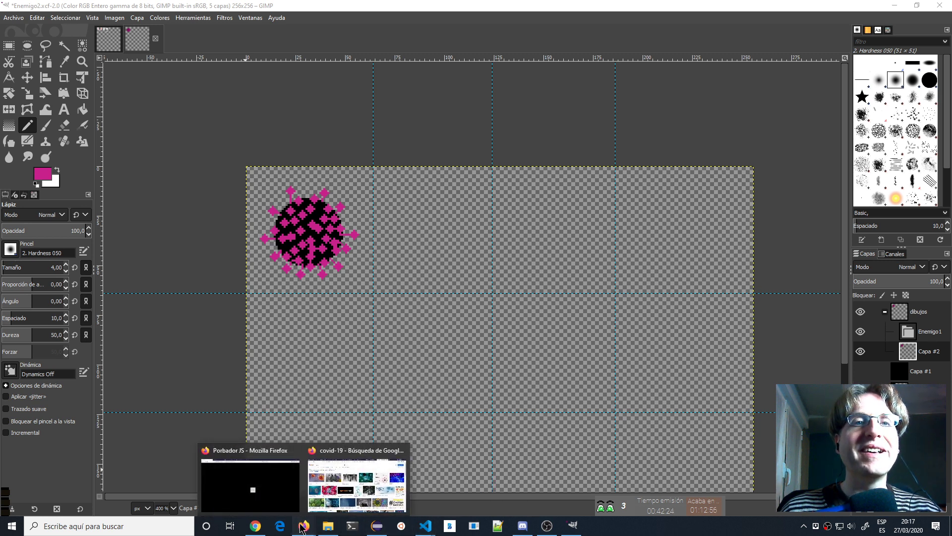
pyautogui.click(297, 483)
pyautogui.click(504, 307)
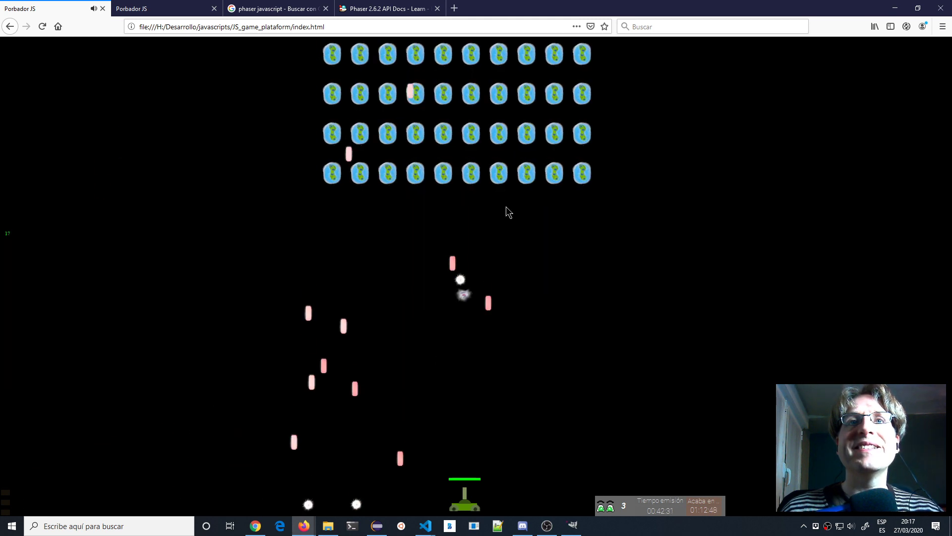
pyautogui.press('space')
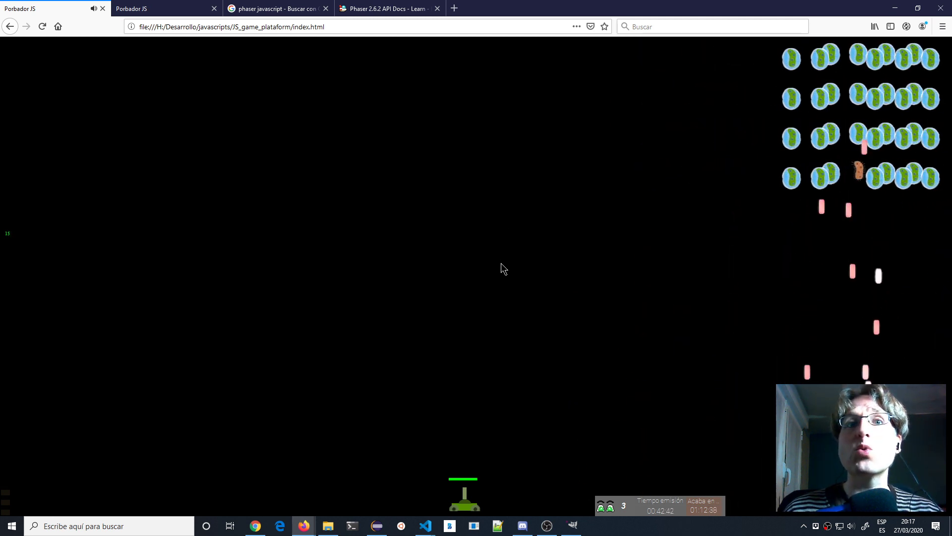
pyautogui.press('space')
pyautogui.press('space')
pyautogui.press('space')
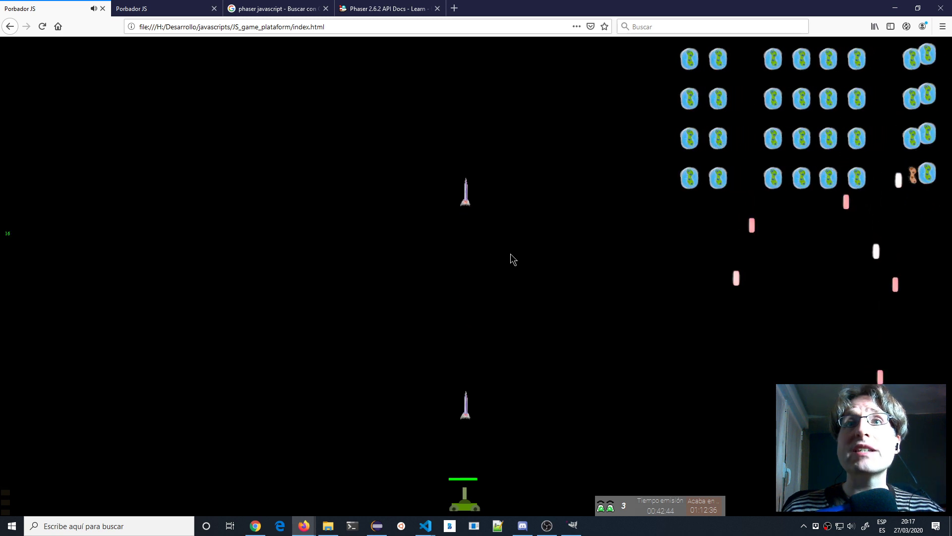
pyautogui.press('space')
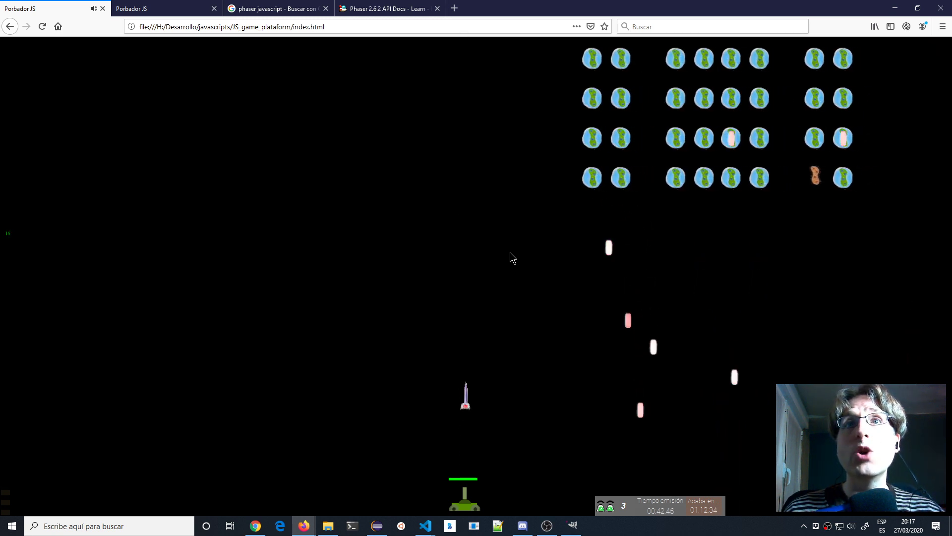
pyautogui.press('space')
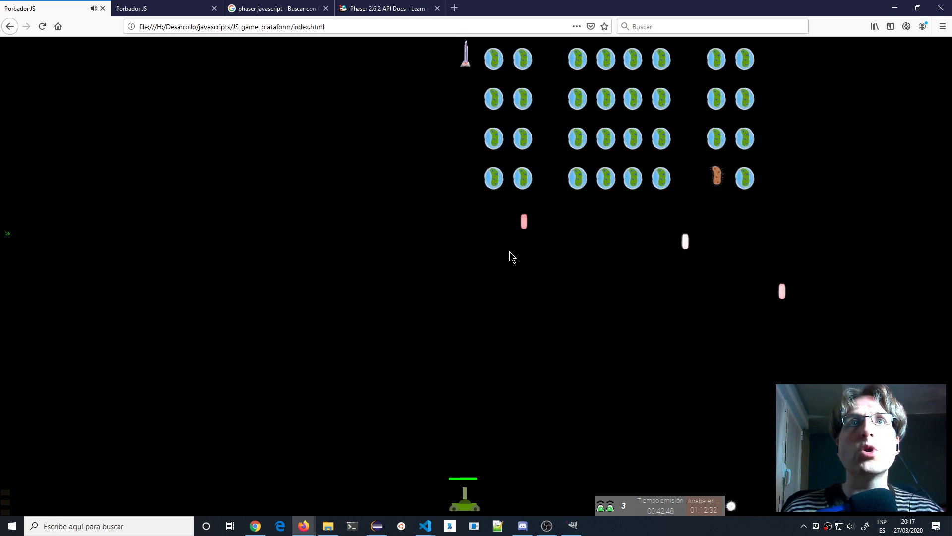
pyautogui.press('space')
pyautogui.press('space')
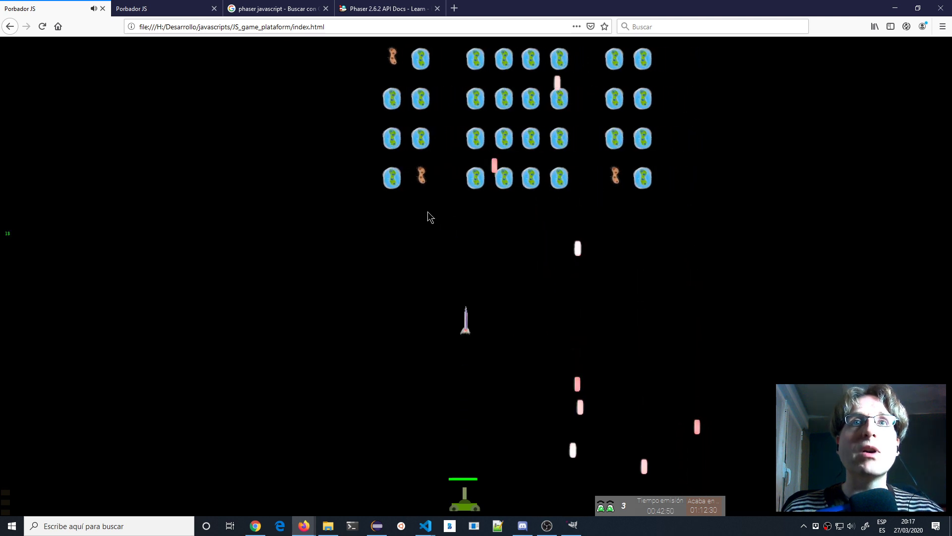
pyautogui.press('space')
pyautogui.press('space')
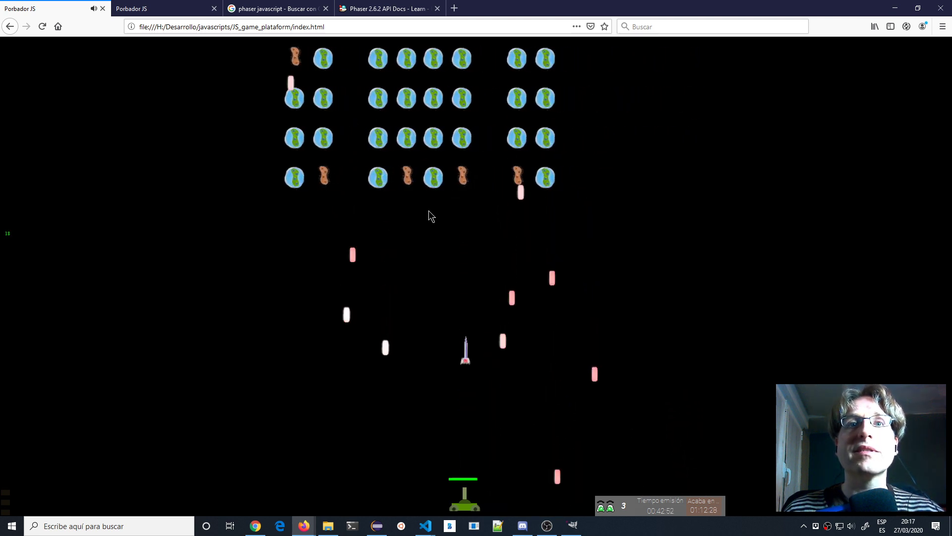
pyautogui.press('space')
pyautogui.press('space')
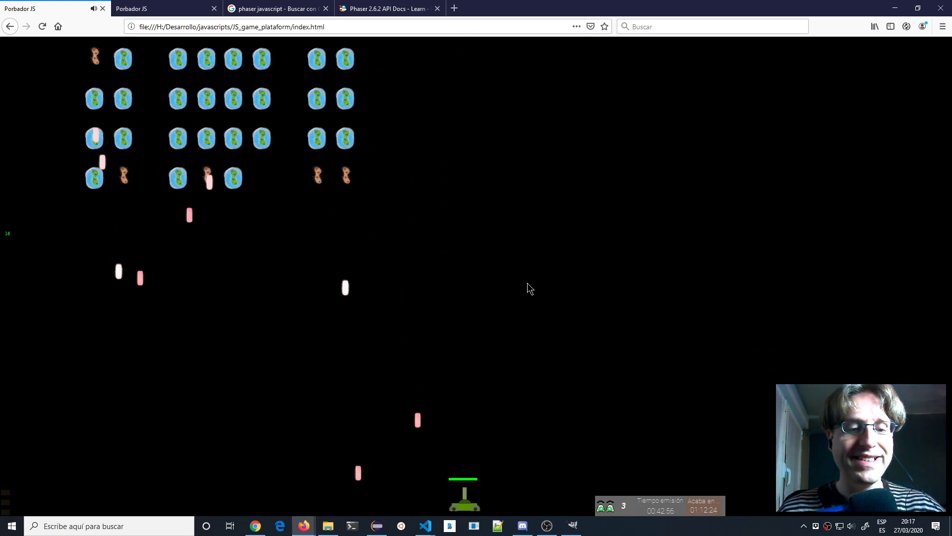
# - Switch back to the Enemigo2.xcf image in GIMP
pyautogui.hotkey('alt', 'Tab')
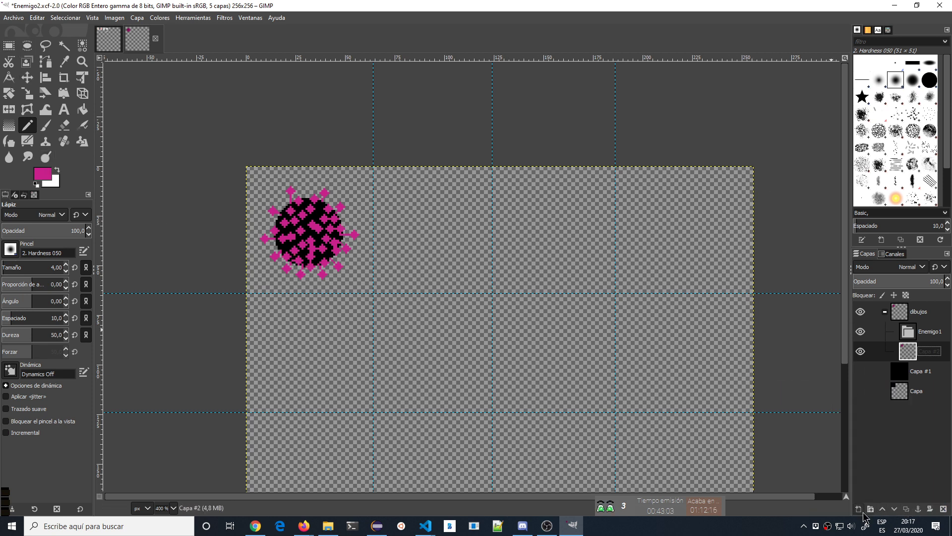
pyautogui.click(859, 509)
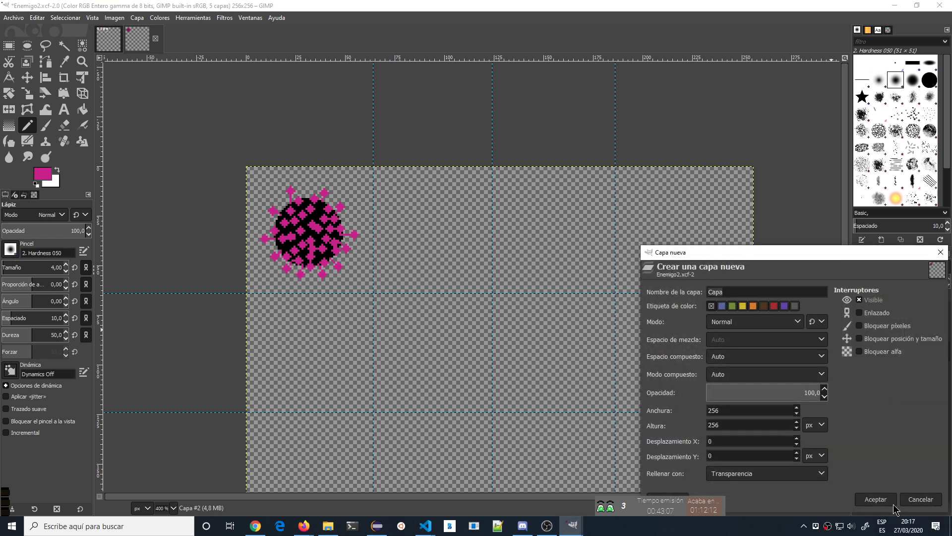
pyautogui.click(810, 323)
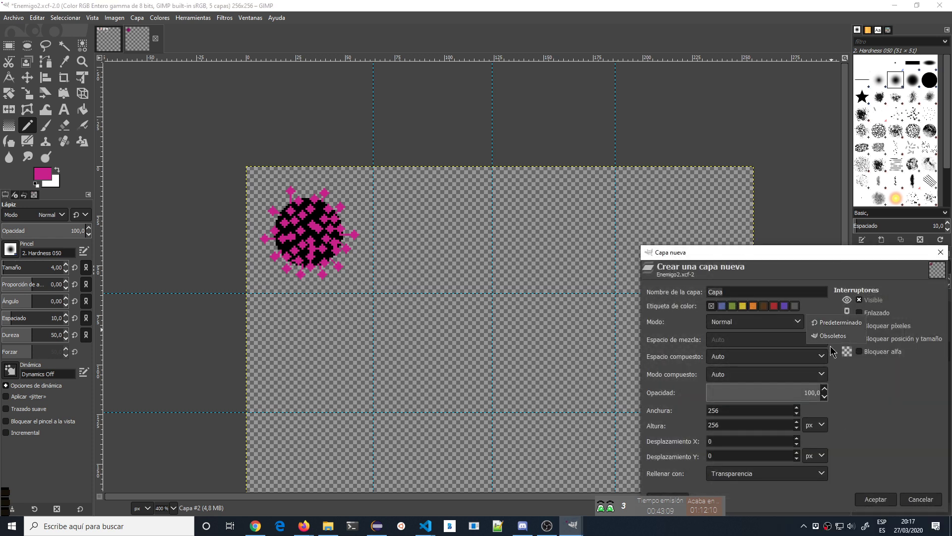
pyautogui.click(902, 488)
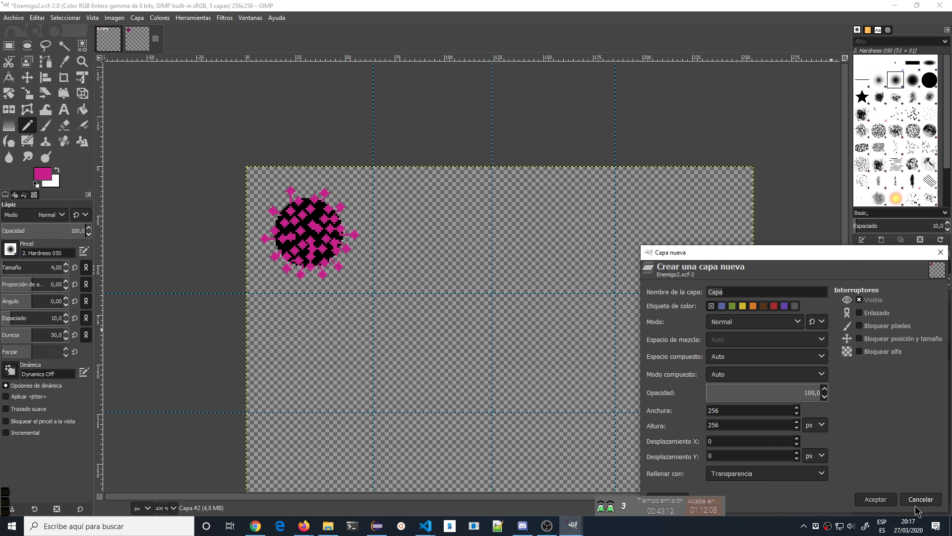
pyautogui.click(918, 500)
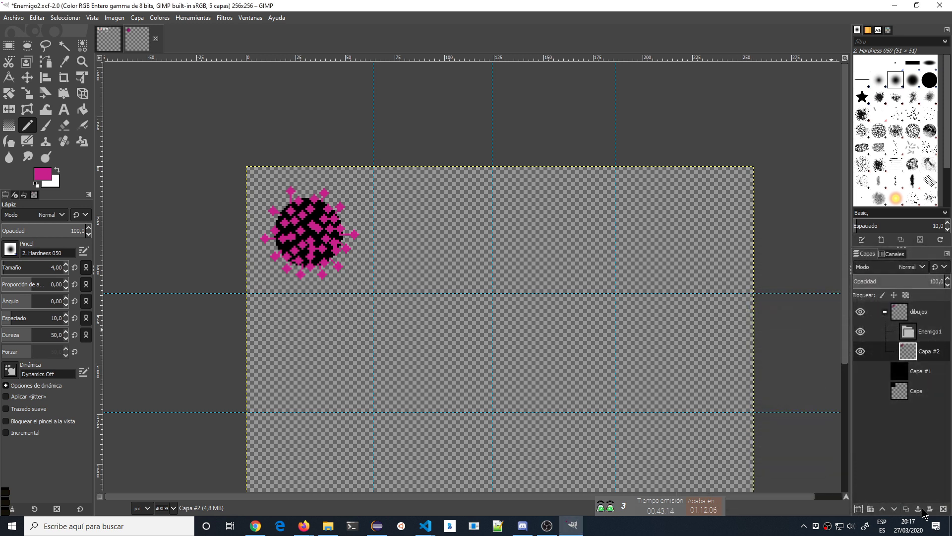
# - Duplicate the virus layer Capa #2 twice and link the two copies, Capa #3 and Capa #4
pyautogui.click(910, 510)
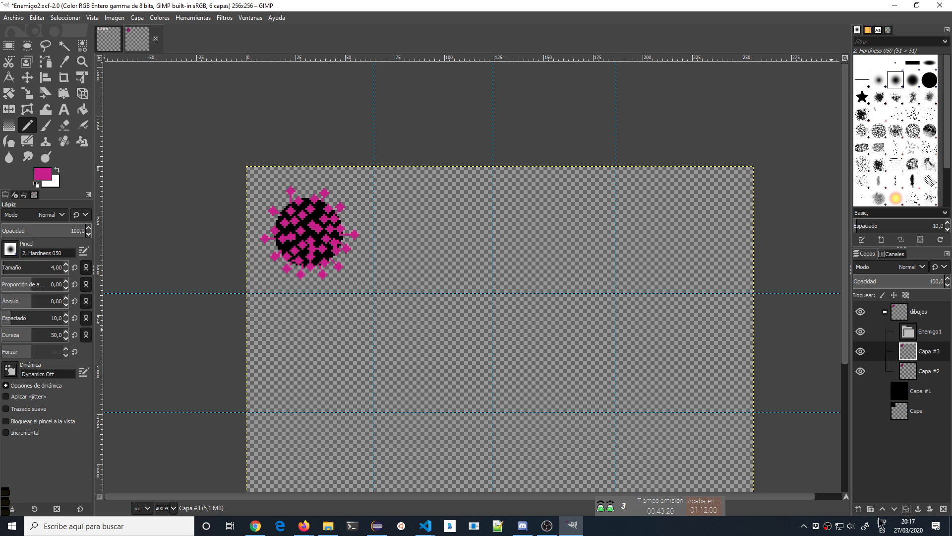
pyautogui.keyDown('shift'); pyautogui.click(858, 509); pyautogui.keyUp('shift')
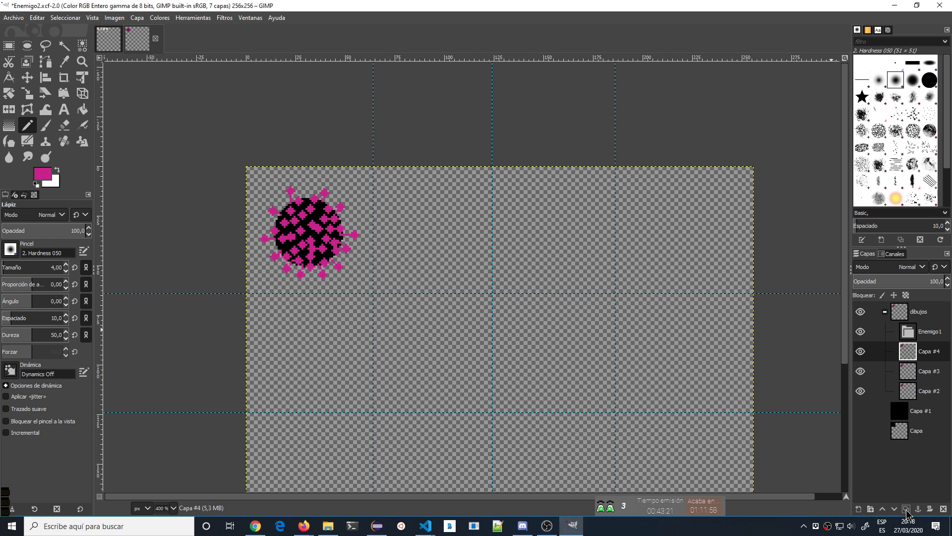
pyautogui.click(922, 376)
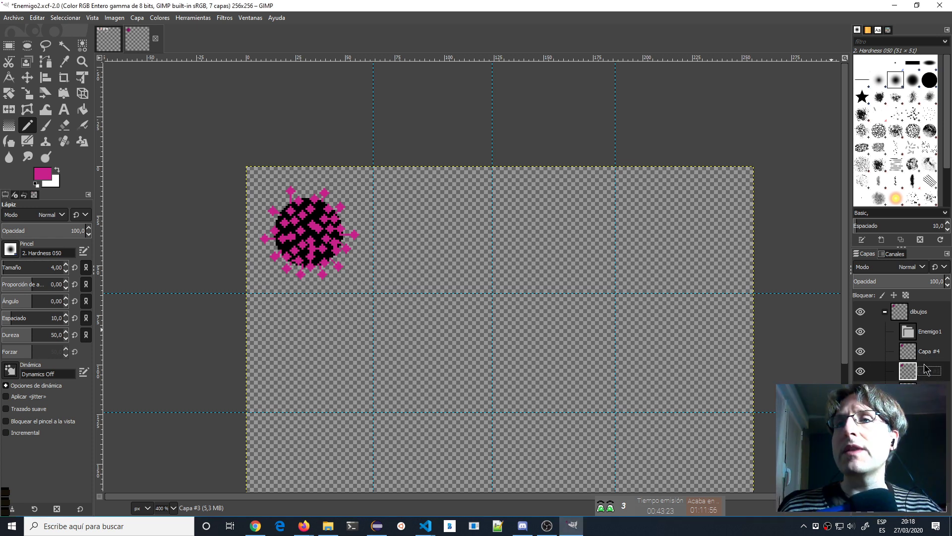
pyautogui.click(874, 351)
pyautogui.click(875, 331)
pyautogui.click(875, 351)
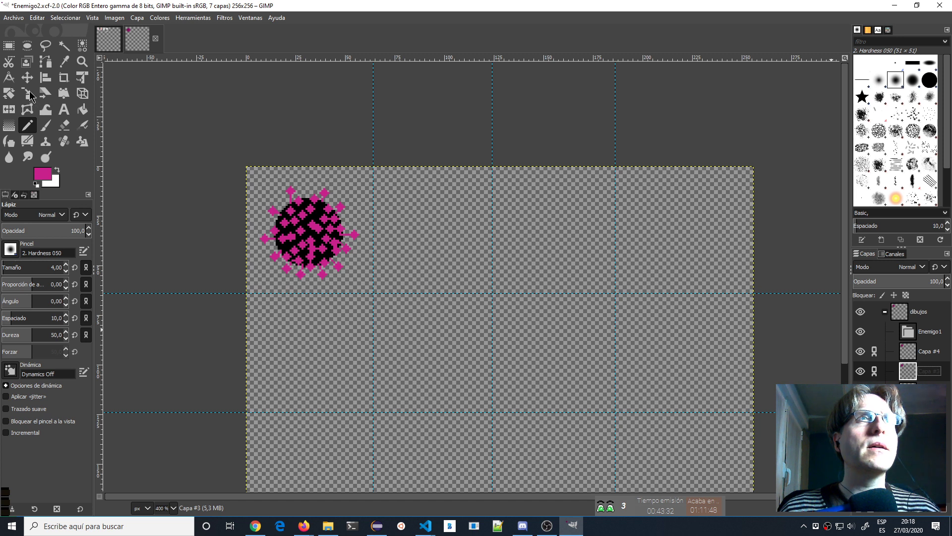
pyautogui.press('Return')
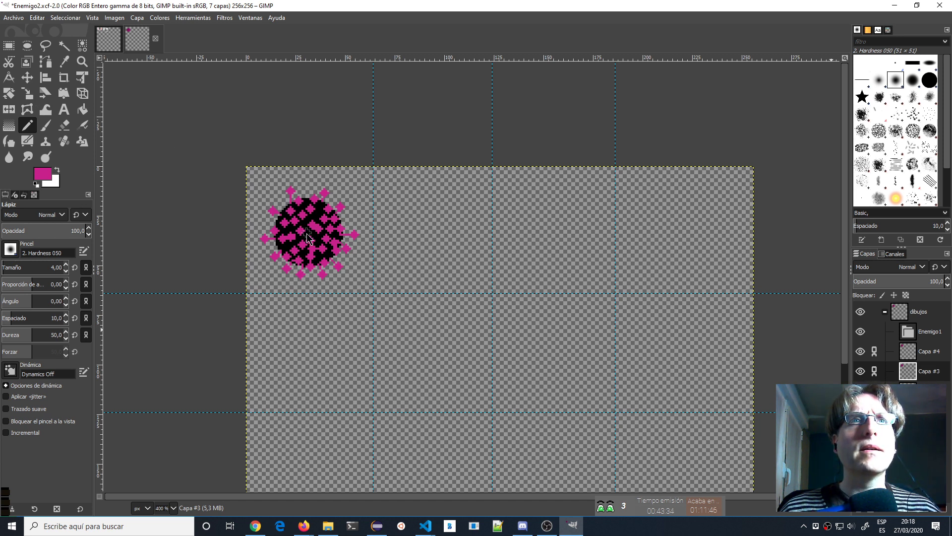
pyautogui.hotkey('ctrl', 'z')
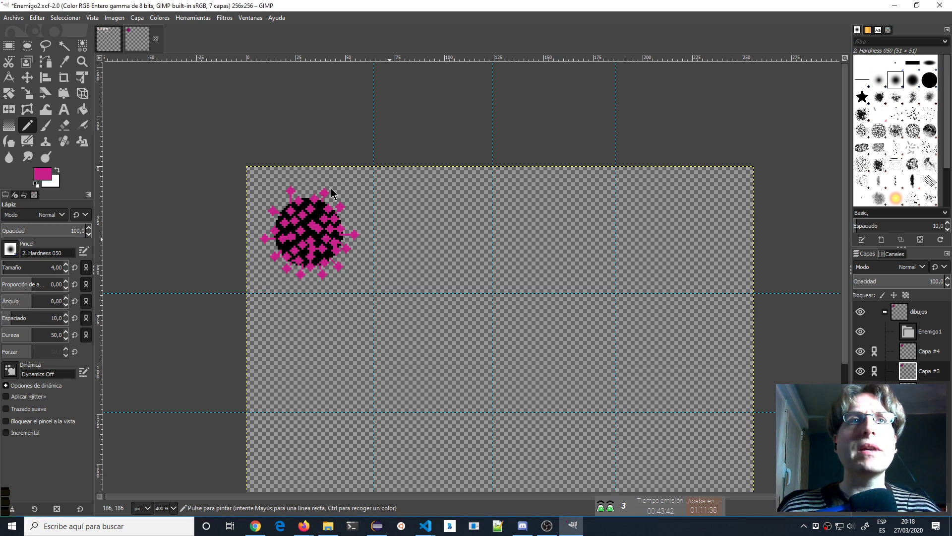
pyautogui.moveTo(343, 228); pyautogui.dragTo(361, 233)
pyautogui.hotkey('ctrl', 'z')
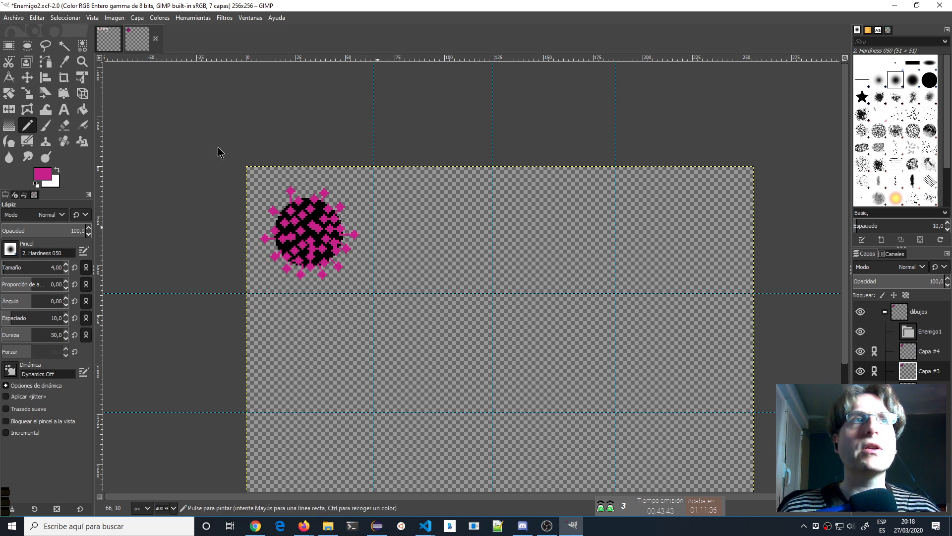
pyautogui.click(614, 534)
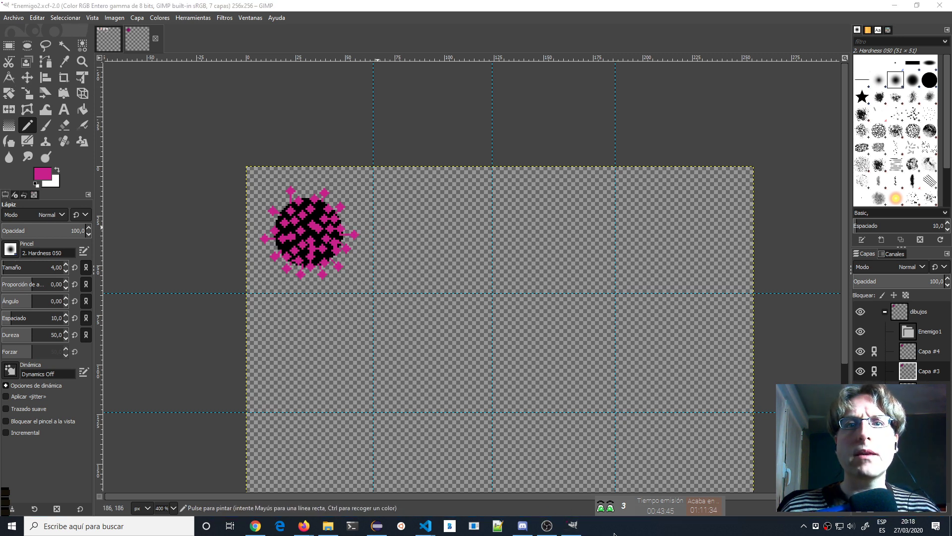
pyautogui.click(28, 83)
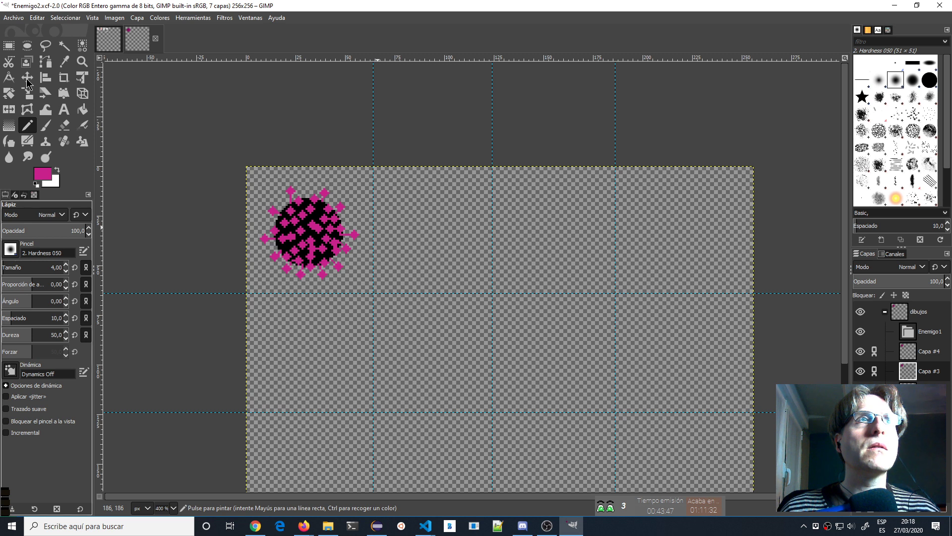
pyautogui.rightClick(818, 532)
pyautogui.click(764, 524)
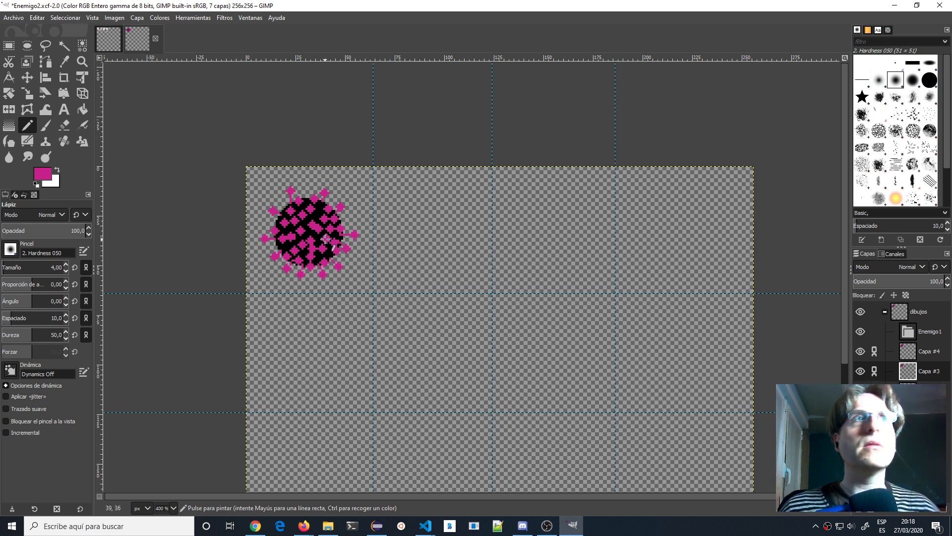
# - Place the virus copy on Capa #3 in the second cell of the guide grid's top row and Capa #4 in the third
pyautogui.click(27, 78)
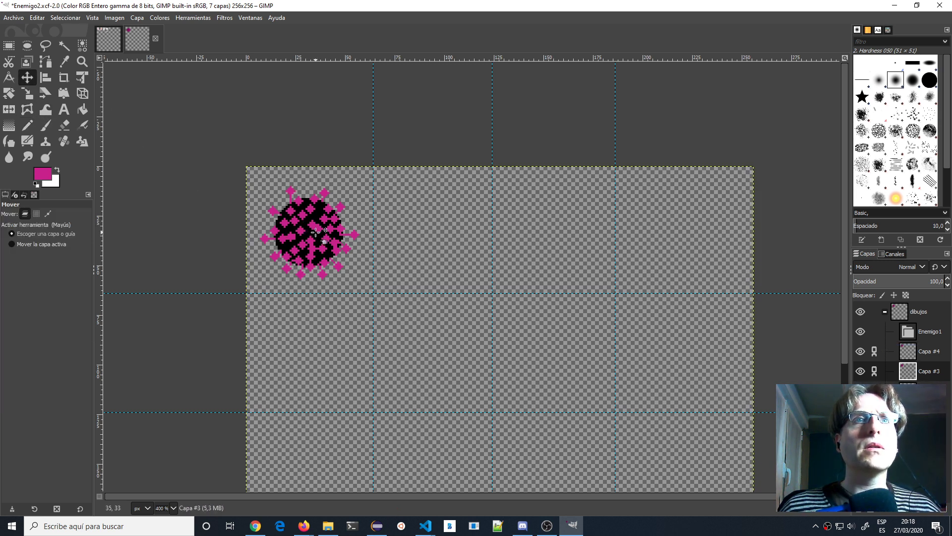
pyautogui.moveTo(312, 233); pyautogui.dragTo(437, 233)
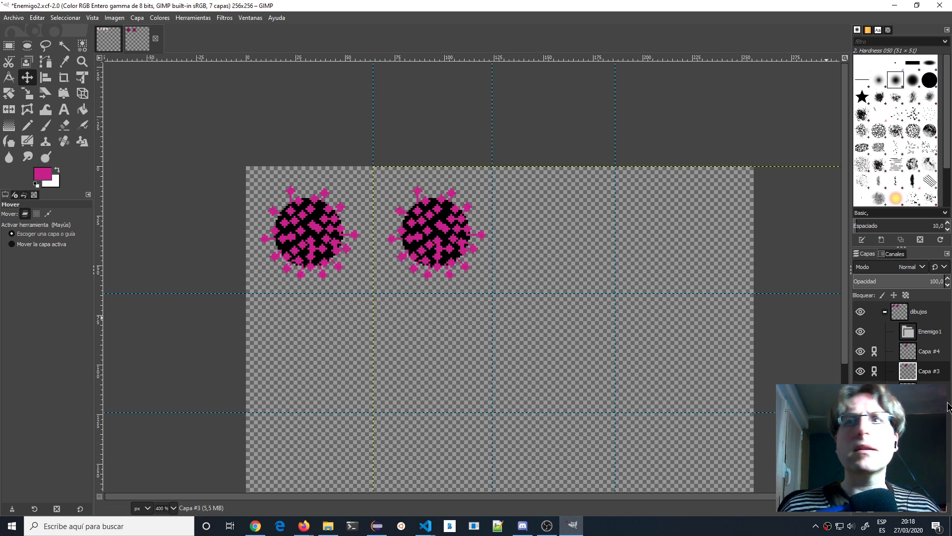
pyautogui.click(919, 355)
pyautogui.moveTo(443, 253); pyautogui.dragTo(569, 252)
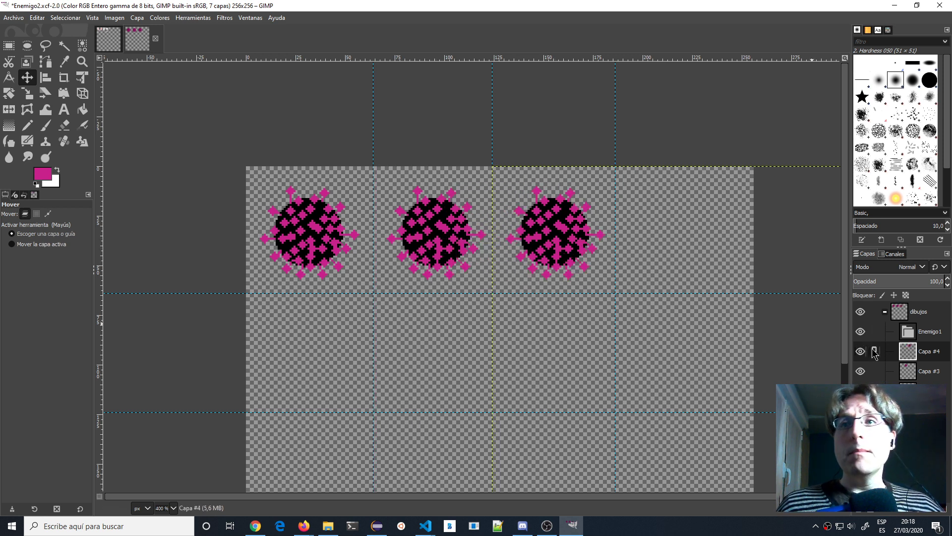
# - Put the three virus layers inside the Enemigo1 layer group and unlink the copies
pyautogui.moveTo(926, 361); pyautogui.dragTo(934, 336)
pyautogui.moveTo(928, 375)
pyautogui.mouseDown()
pyautogui.moveTo(936, 358)
pyautogui.moveTo(938, 383)
pyautogui.mouseUp()
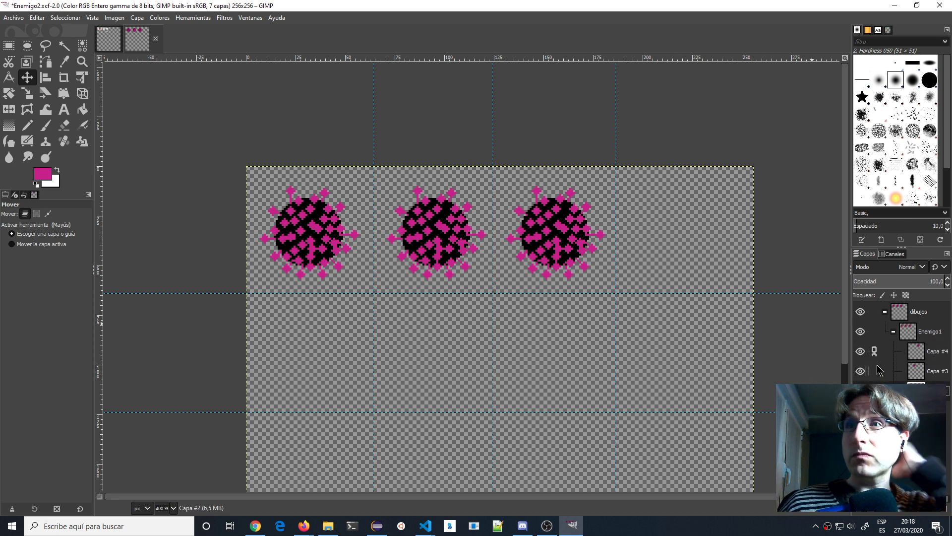
pyautogui.moveTo(932, 370); pyautogui.dragTo(932, 371)
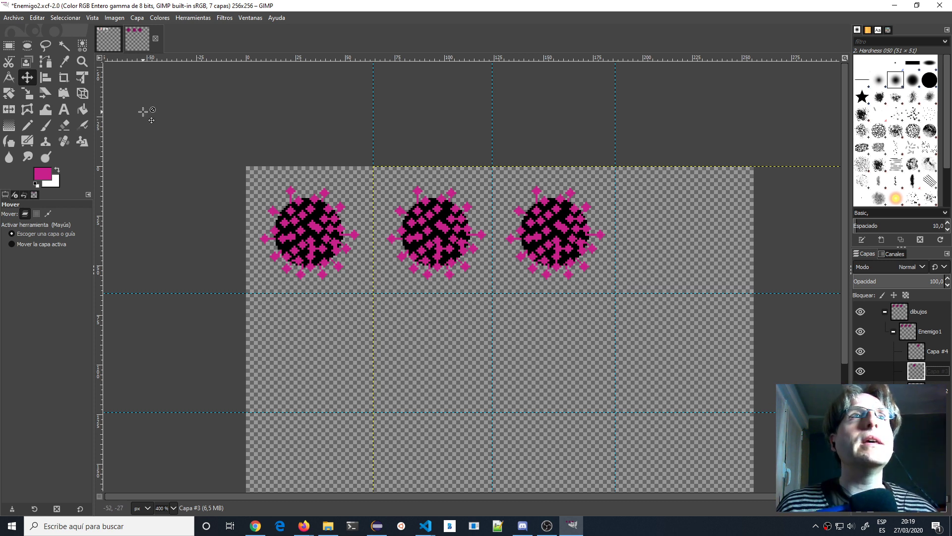
# - Try to rotate the second virus copy about its centre by -68.79 degrees, then undo the rotation
pyautogui.click(10, 95)
pyautogui.click(439, 231)
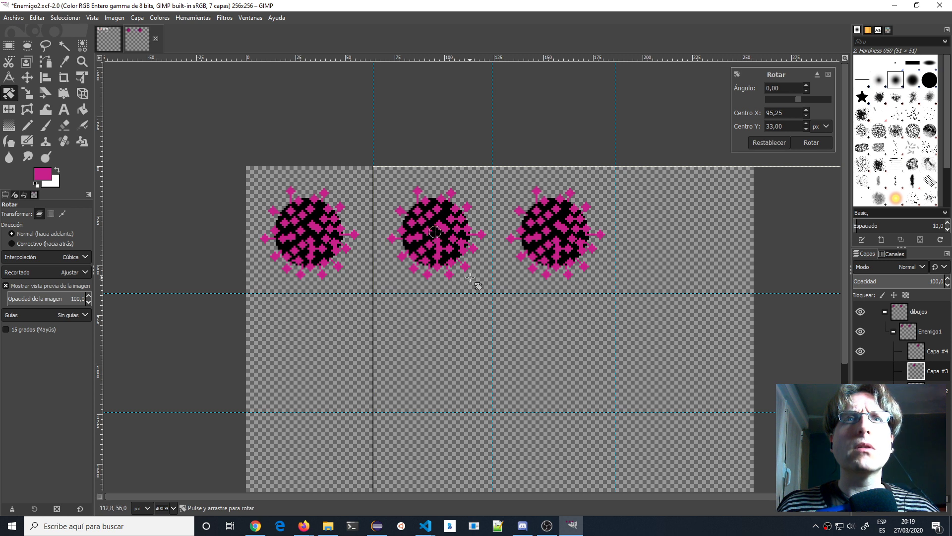
pyautogui.moveTo(477, 285); pyautogui.dragTo(498, 213)
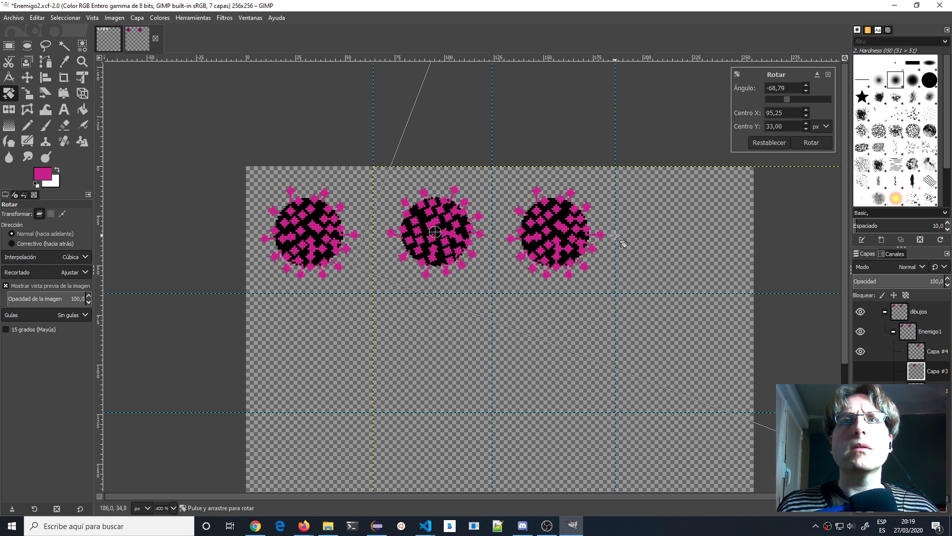
pyautogui.click(927, 350)
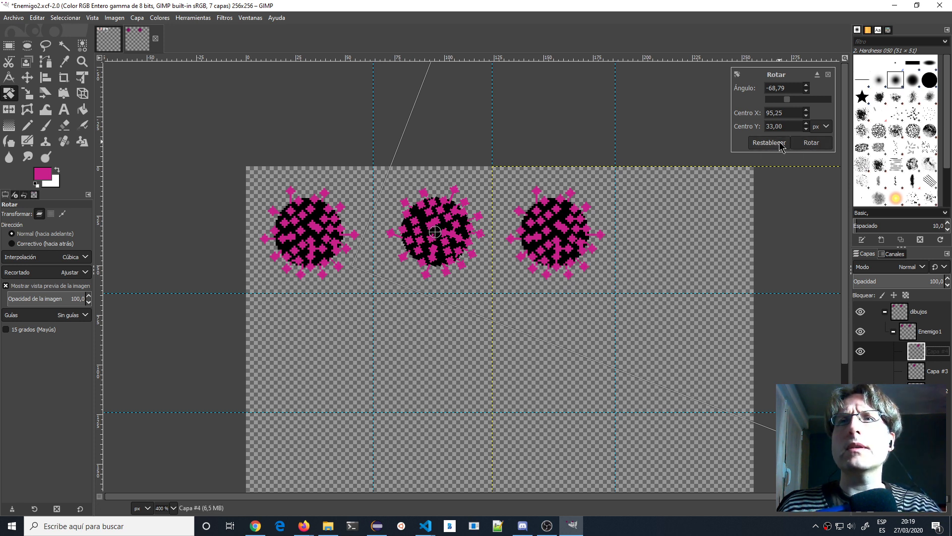
pyautogui.click(811, 142)
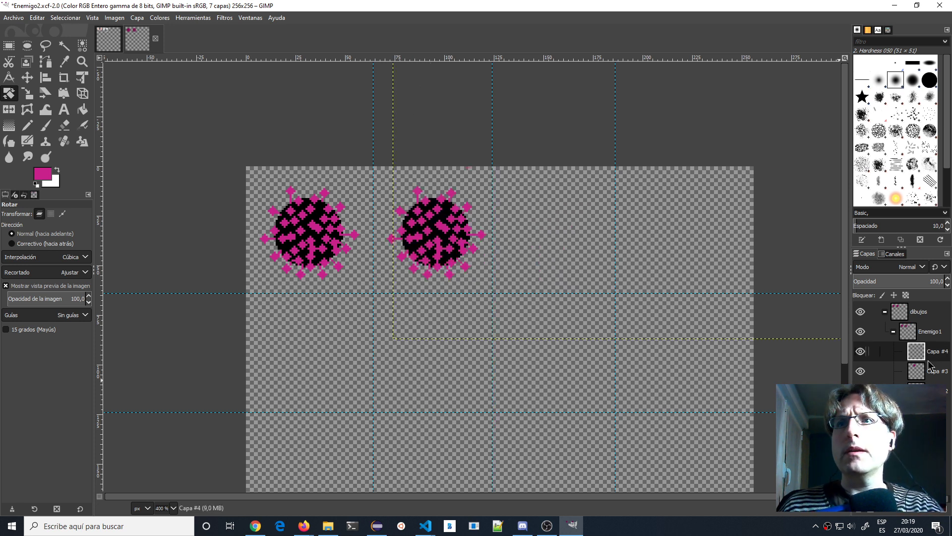
pyautogui.moveTo(584, 375); pyautogui.dragTo(566, 352)
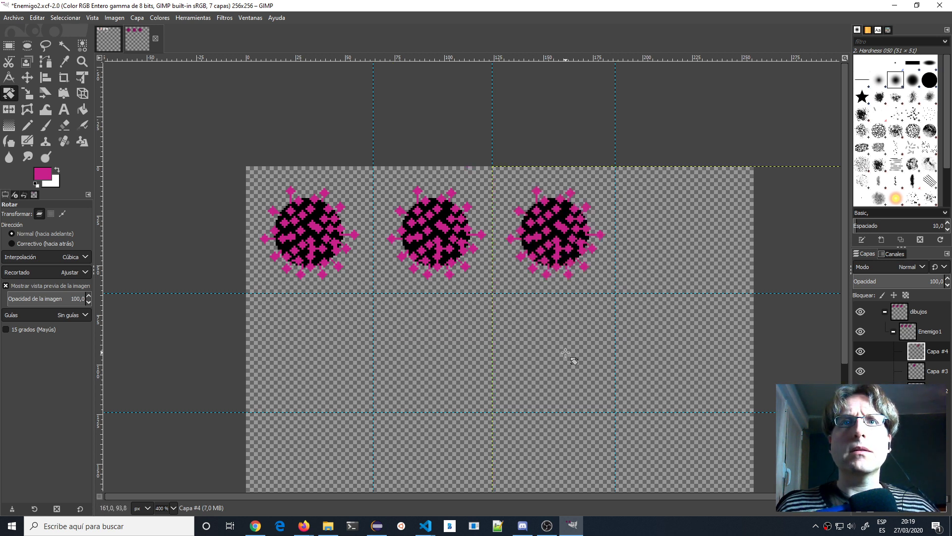
# - Rotate the third virus on Capa #4 by -151.77 degrees about its centre, then undo the rotation
pyautogui.click(427, 241)
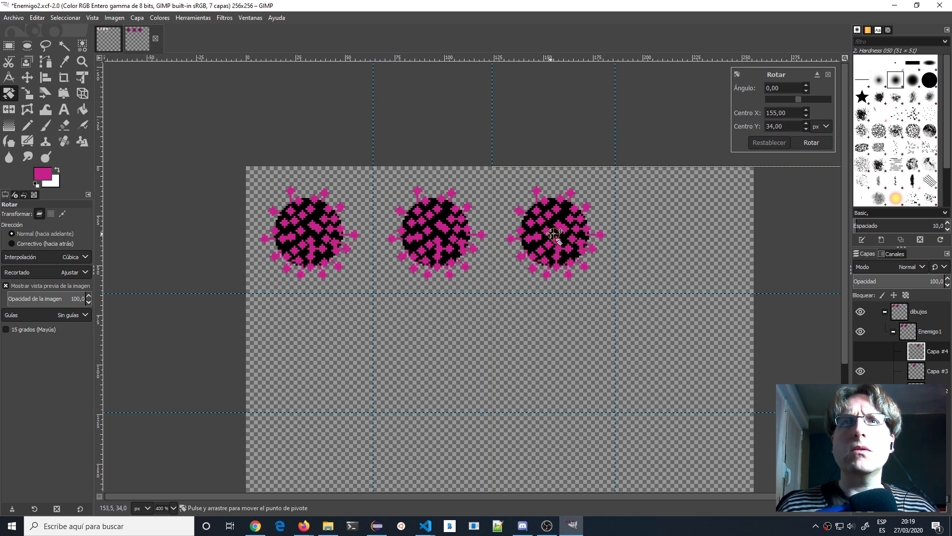
pyautogui.moveTo(571, 254); pyautogui.dragTo(598, 243)
pyautogui.moveTo(608, 218); pyautogui.dragTo(685, 173)
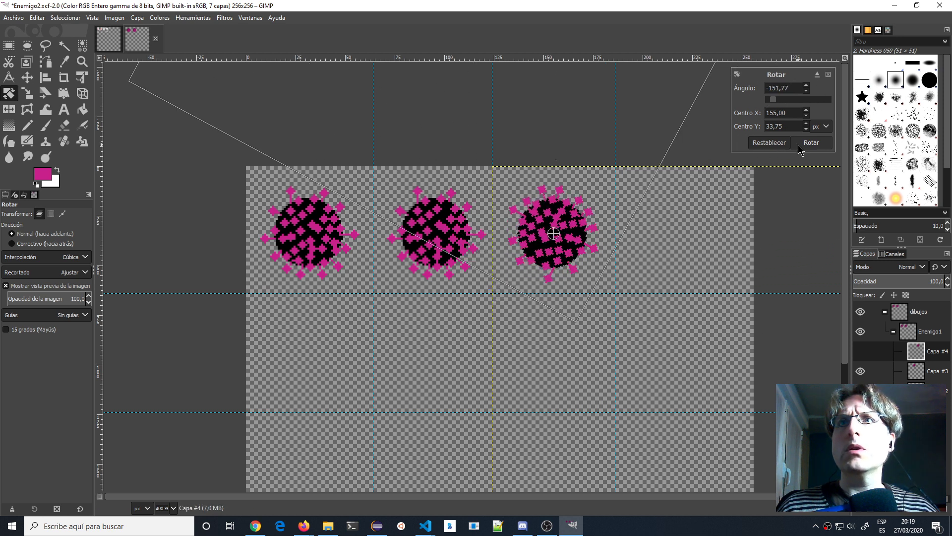
pyautogui.click(812, 143)
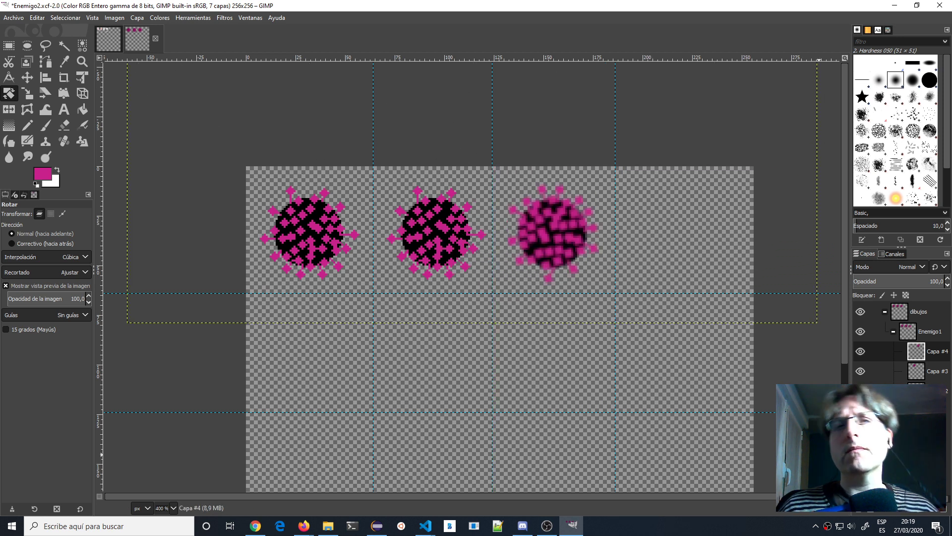
pyautogui.hotkey('ctrl', 'z')
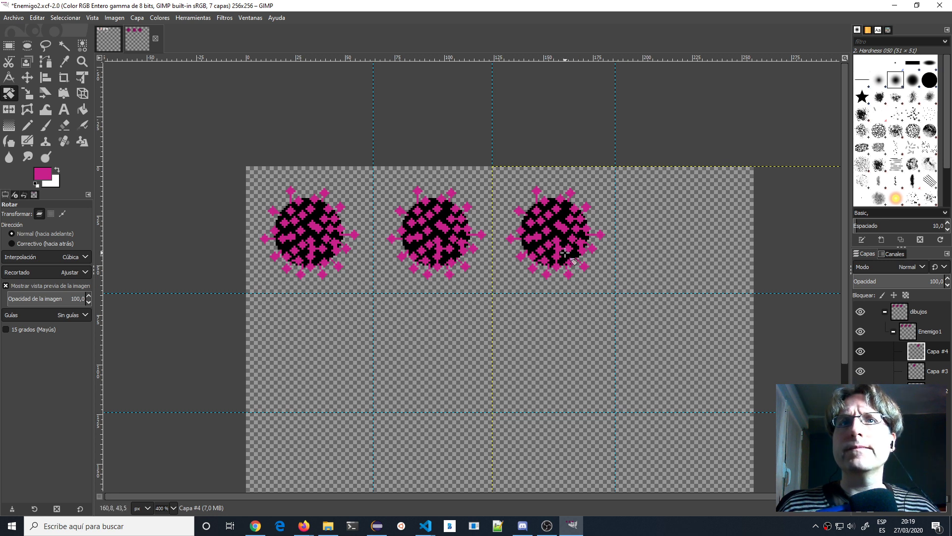
# - Rotate the third virus on Capa #4 by -73.17 degrees about its own centre, with interpolation set to Ninguna
pyautogui.click(633, 288)
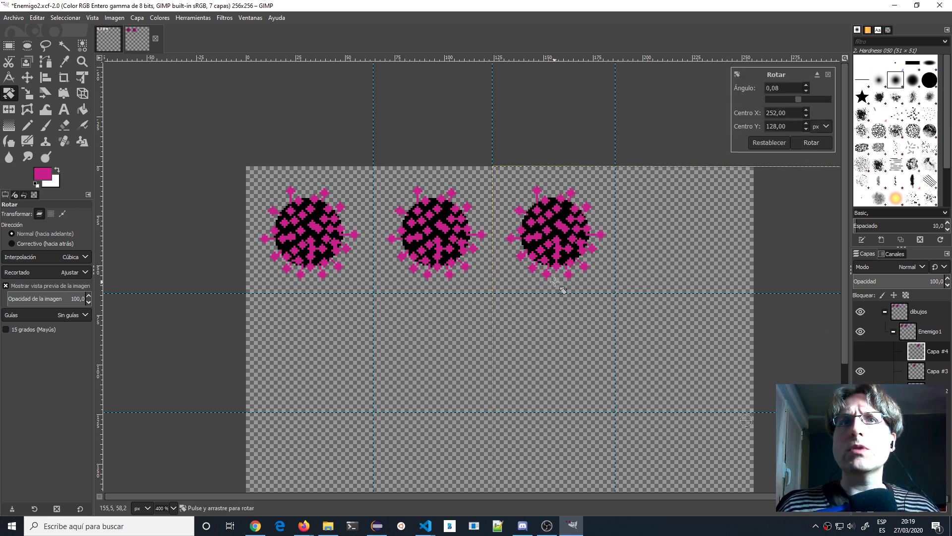
pyautogui.moveTo(547, 249); pyautogui.dragTo(548, 250)
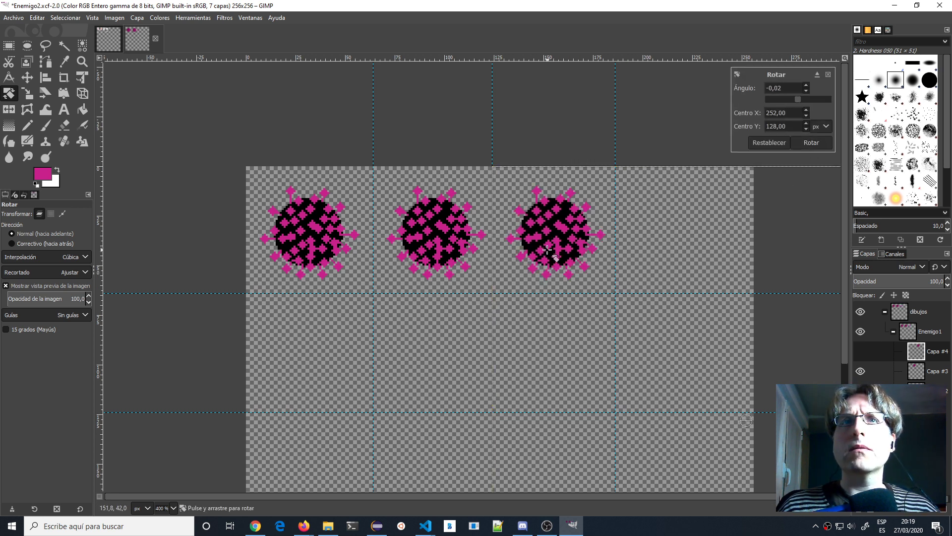
pyautogui.moveTo(746, 421); pyautogui.dragTo(553, 233)
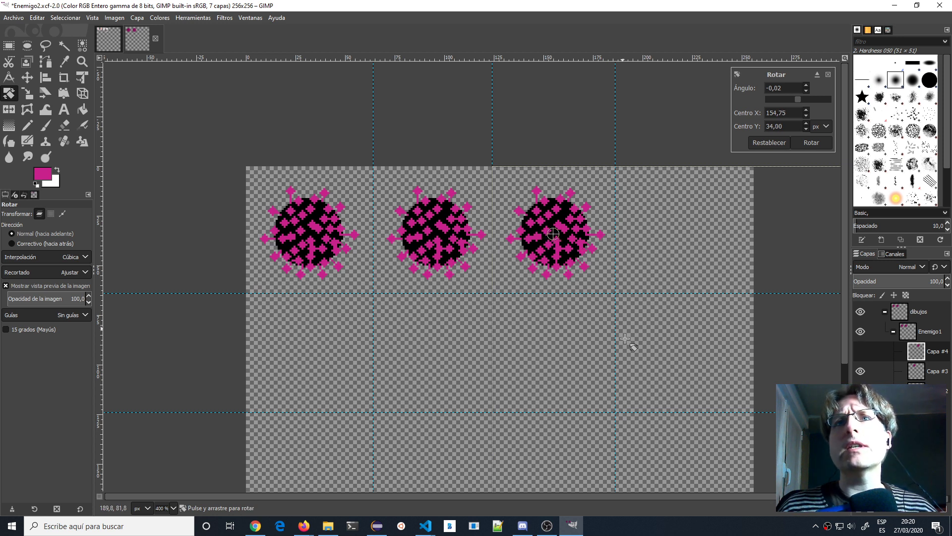
pyautogui.moveTo(653, 400); pyautogui.dragTo(781, 178)
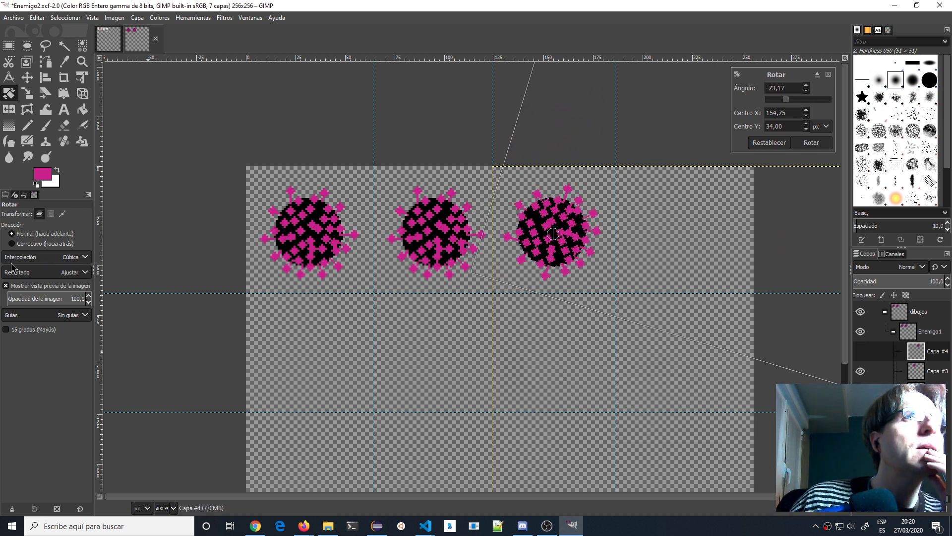
pyautogui.click(41, 257)
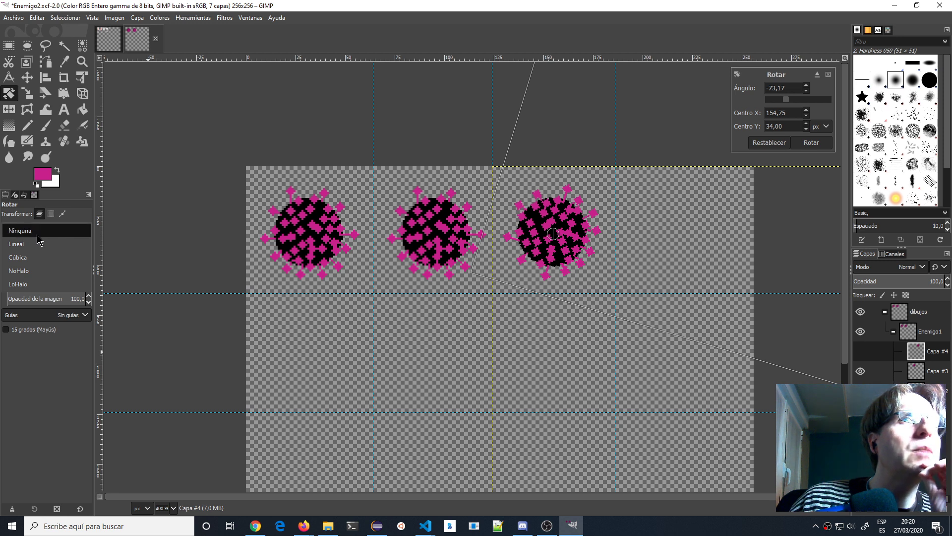
pyautogui.click(37, 234)
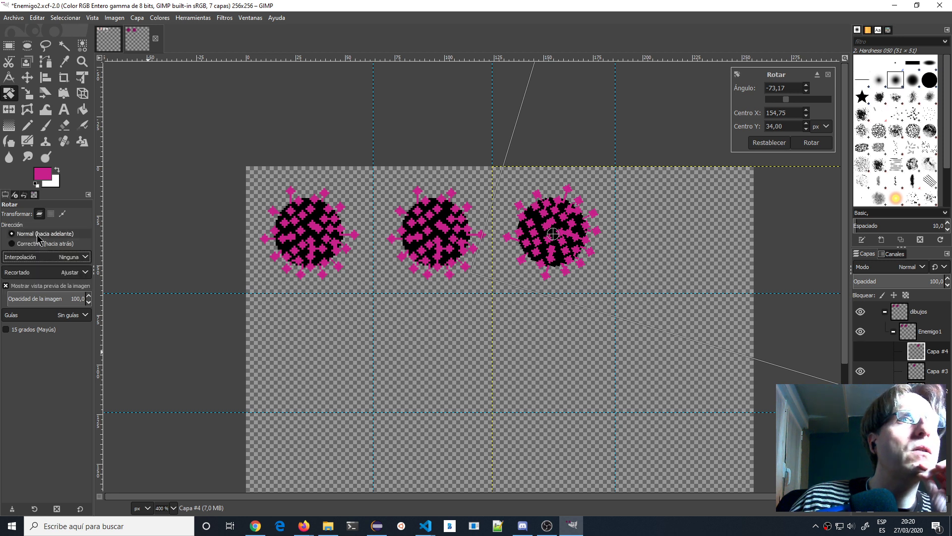
pyautogui.click(811, 143)
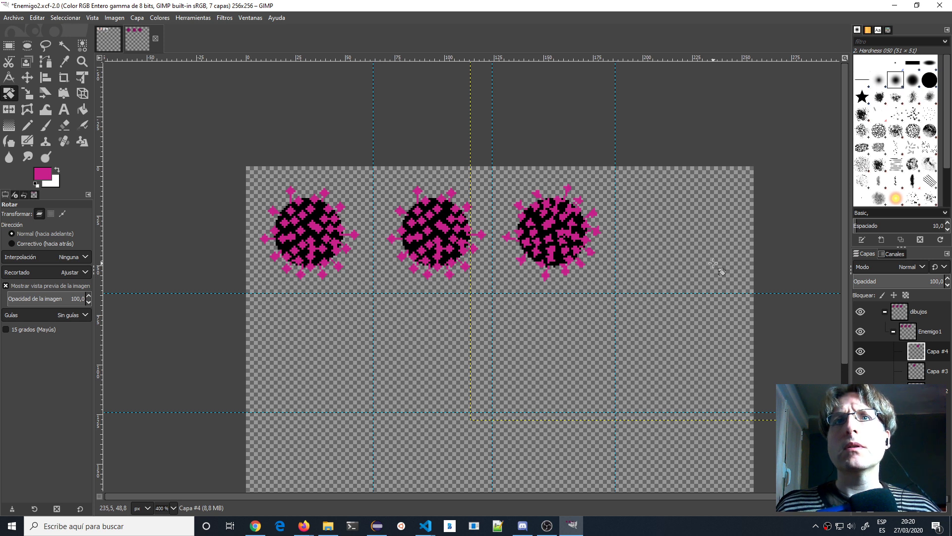
# - Rotate the second virus on Capa #3 by -47.74 degrees about its own centre
pyautogui.click(933, 373)
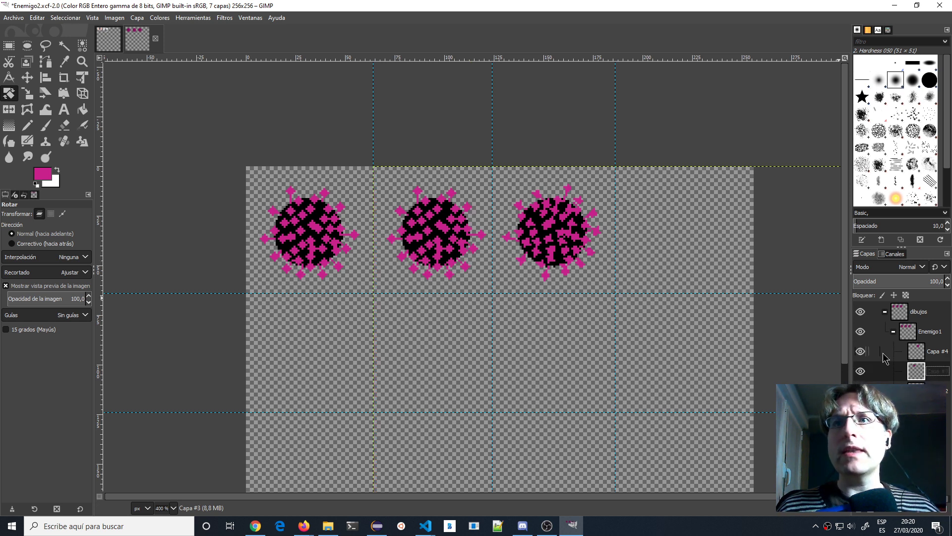
pyautogui.click(436, 240)
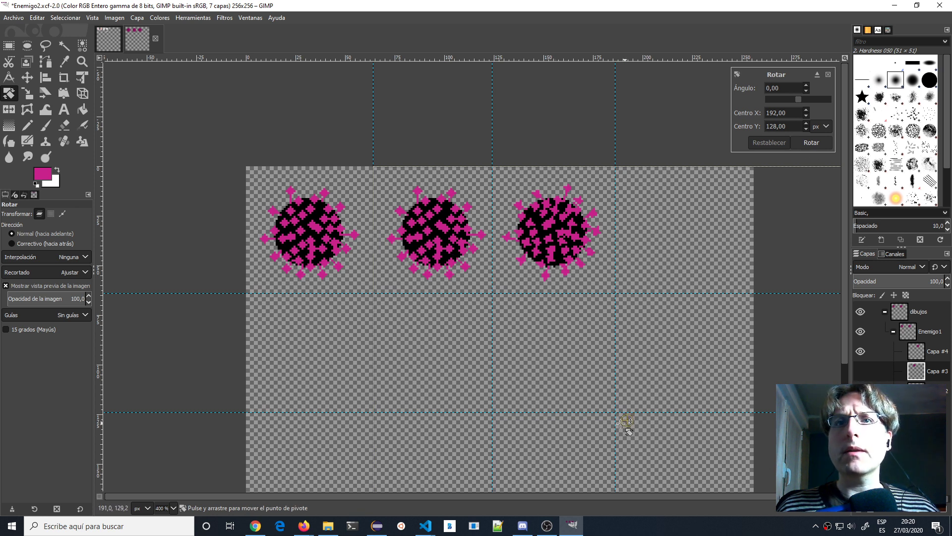
pyautogui.moveTo(627, 421)
pyautogui.mouseDown()
pyautogui.moveTo(445, 207)
pyautogui.moveTo(426, 224)
pyautogui.moveTo(435, 232)
pyautogui.mouseUp()
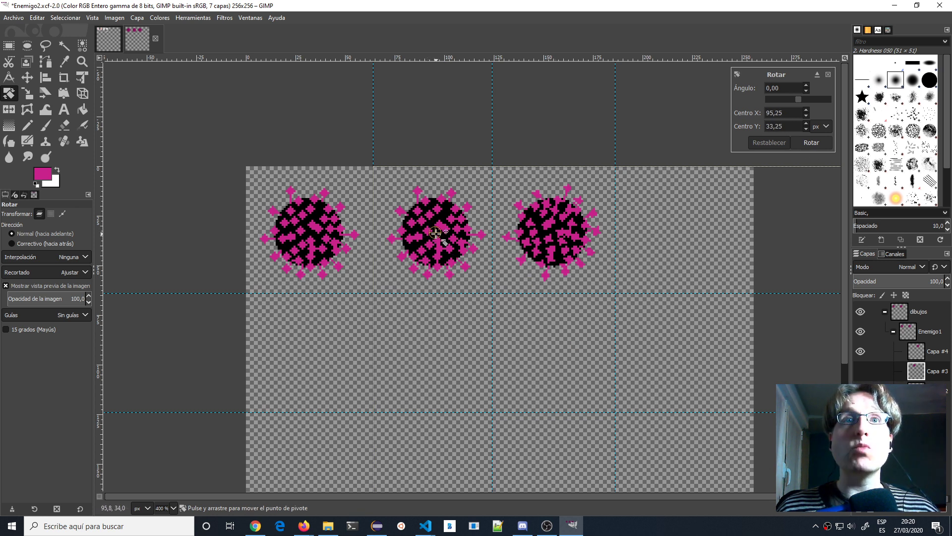
pyautogui.moveTo(545, 349); pyautogui.dragTo(597, 230)
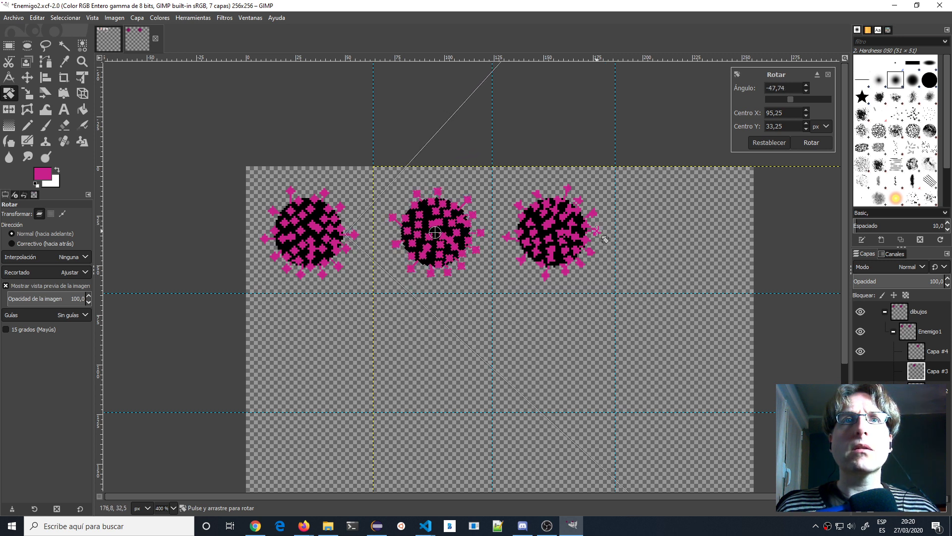
pyautogui.click(808, 143)
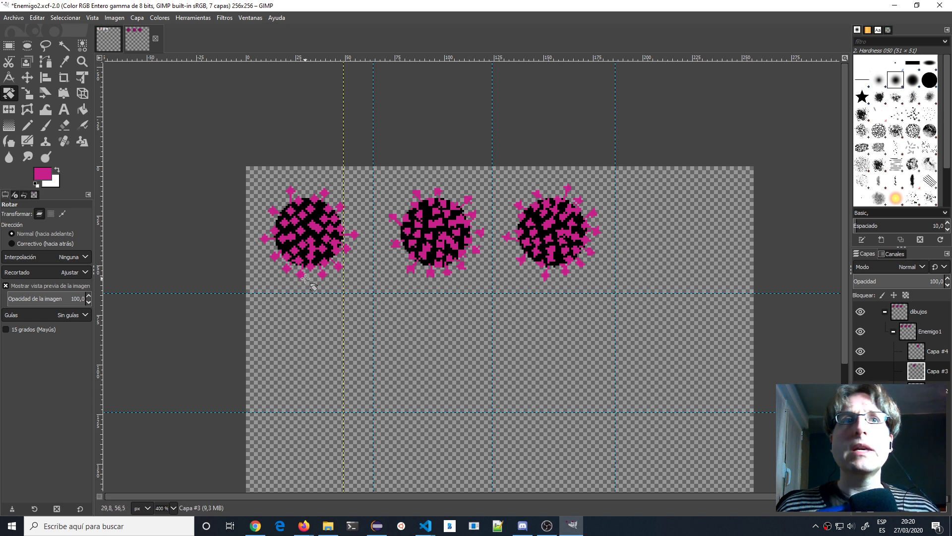
# - Duplicate the first virus layer, raise Capa #2 to the head of the Enemigo1 group, and move its virus into the fourth grid cell
pyautogui.click(936, 391)
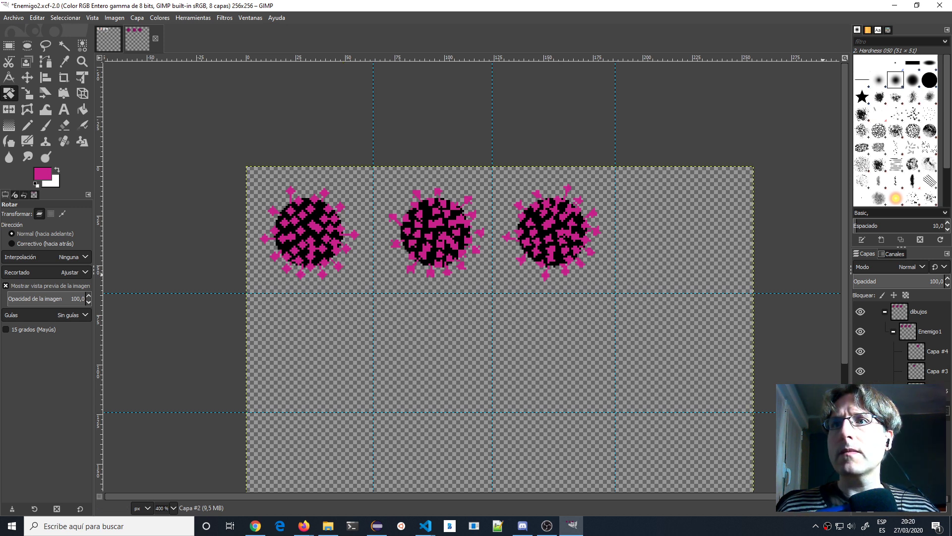
pyautogui.moveTo(936, 391); pyautogui.dragTo(933, 350)
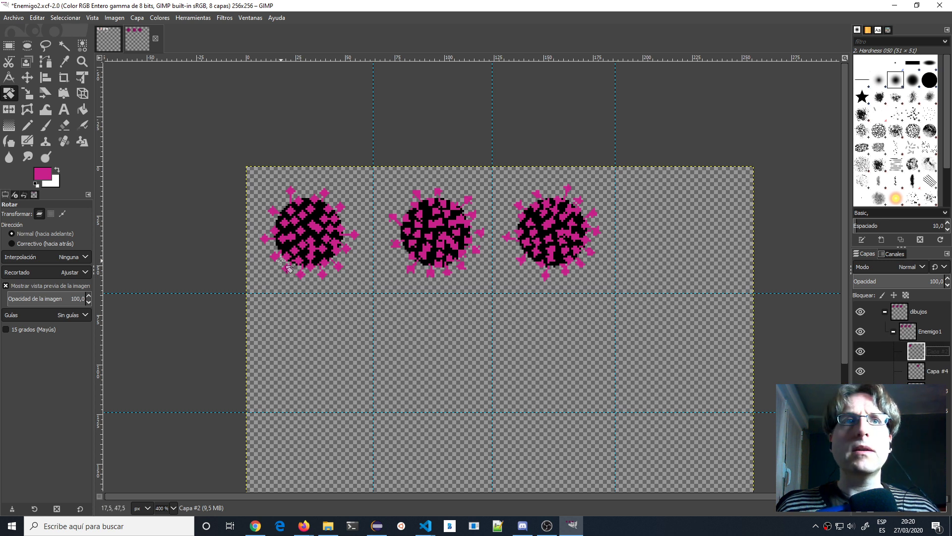
pyautogui.click(28, 77)
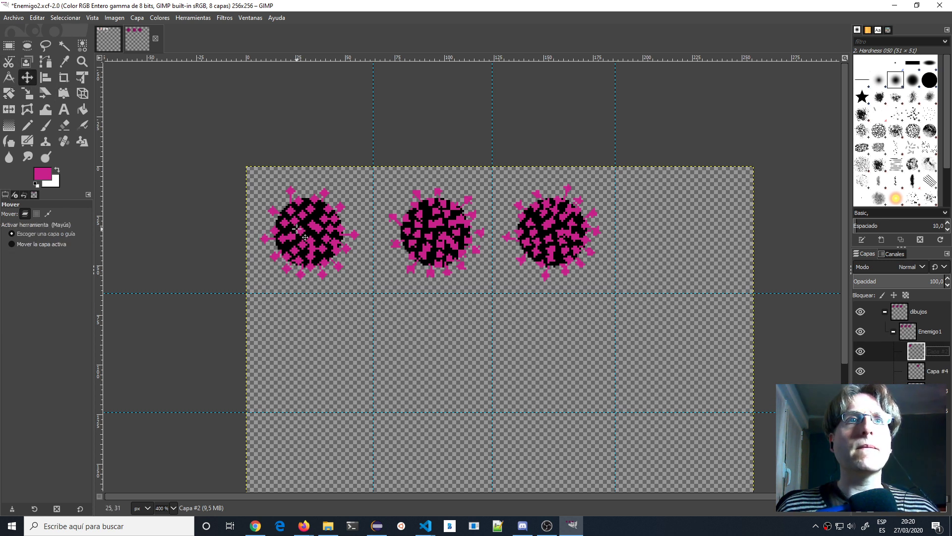
pyautogui.moveTo(313, 231); pyautogui.dragTo(673, 225)
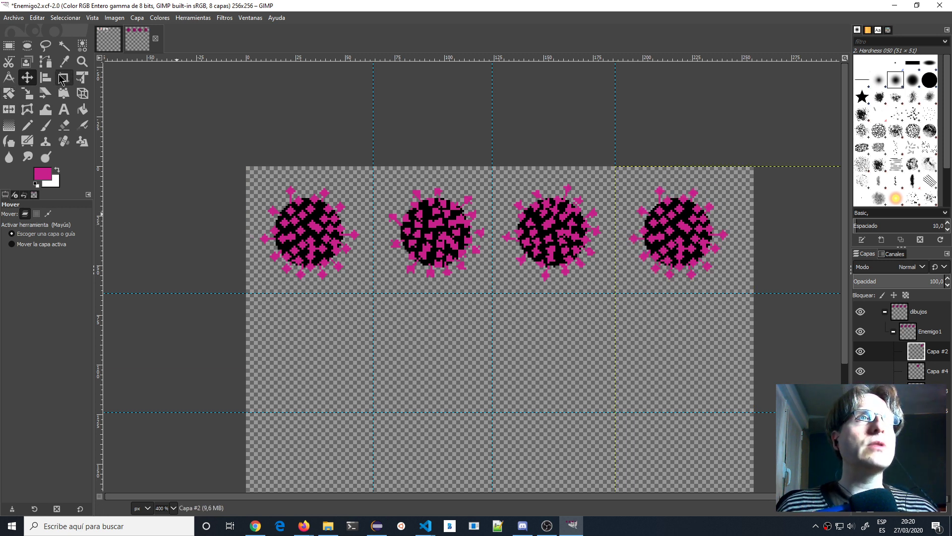
# - Rotate the fourth virus on Capa #2 by -126.93 degrees about its own centre
pyautogui.click(9, 93)
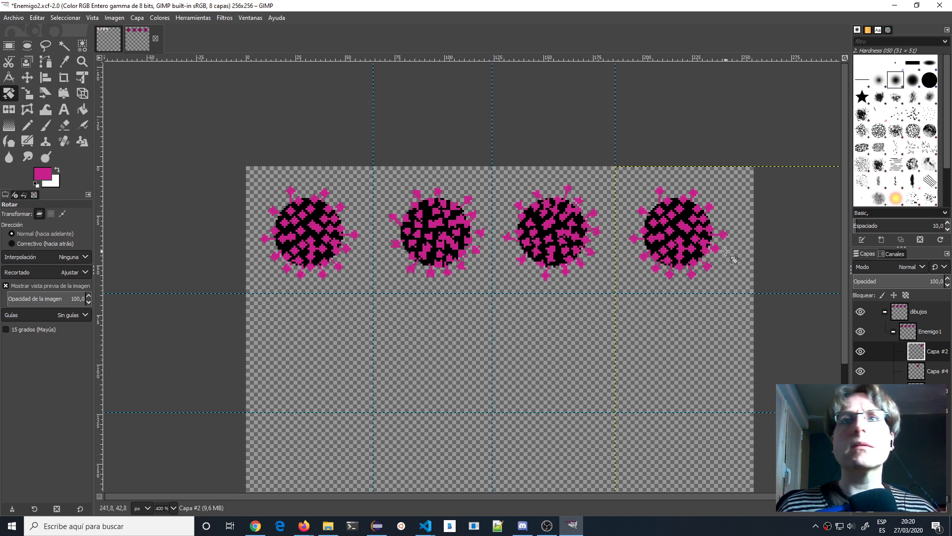
pyautogui.click(688, 248)
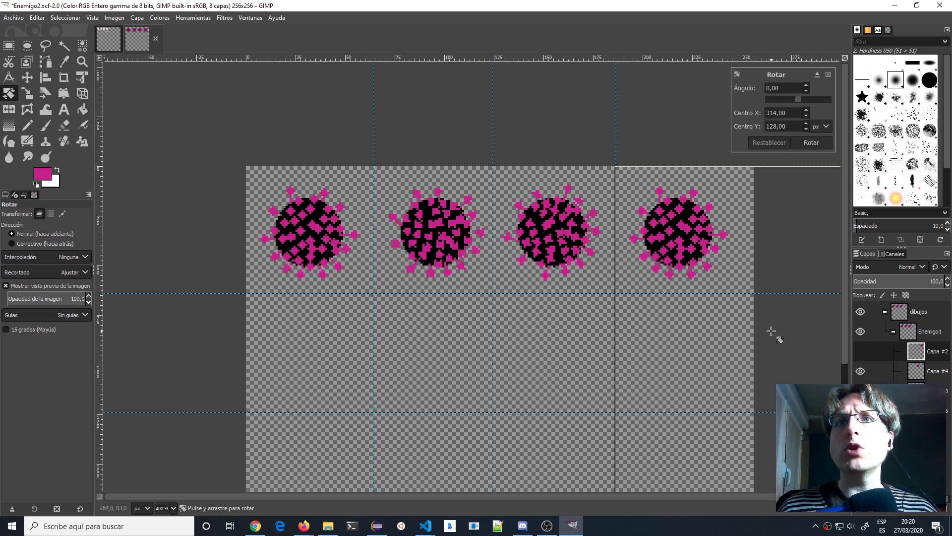
pyautogui.hscroll(6, 649, 419)
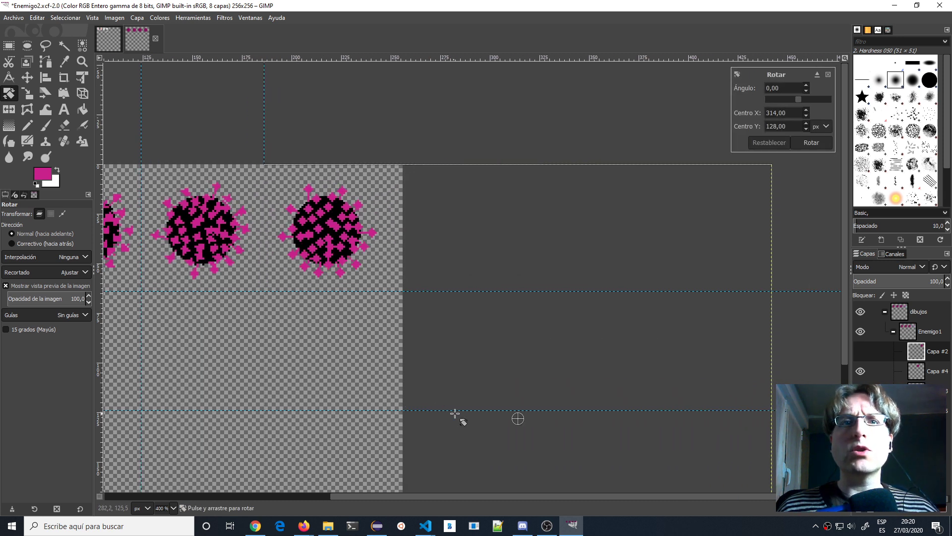
pyautogui.moveTo(519, 420); pyautogui.dragTo(326, 230)
pyautogui.moveTo(502, 385); pyautogui.dragTo(342, 11)
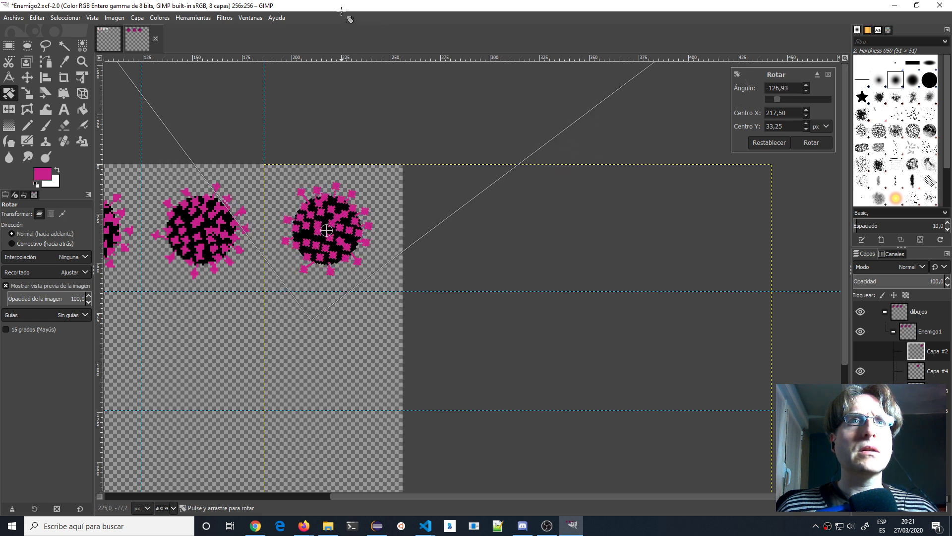
pyautogui.press('Return')
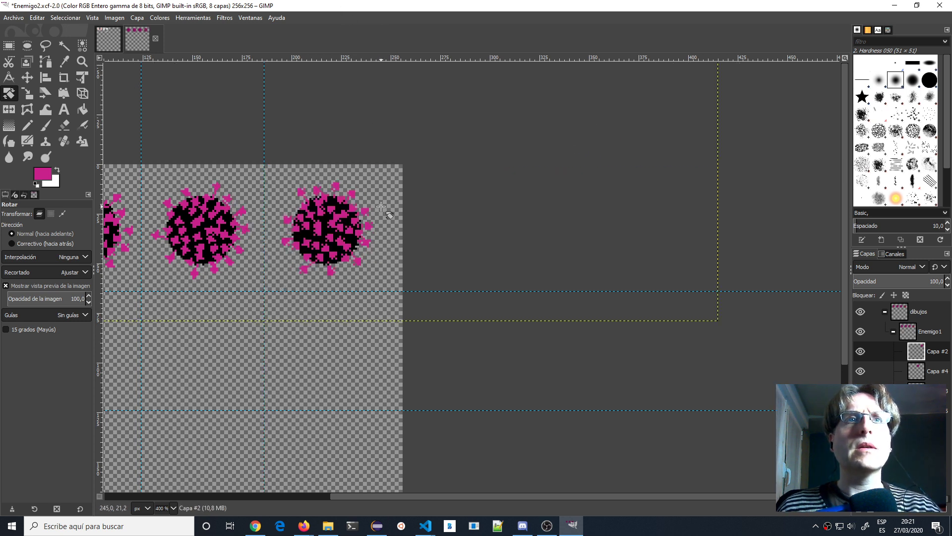
# - Widen the image canvas to 64*6 (384) px, keeping the height at 256 px
pyautogui.click(115, 18)
pyautogui.moveTo(138, 19)
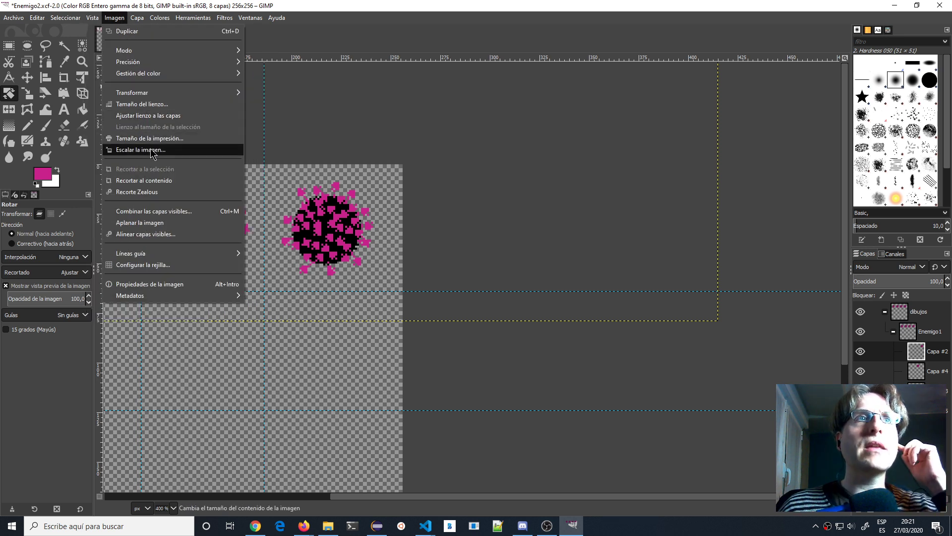
pyautogui.click(146, 104)
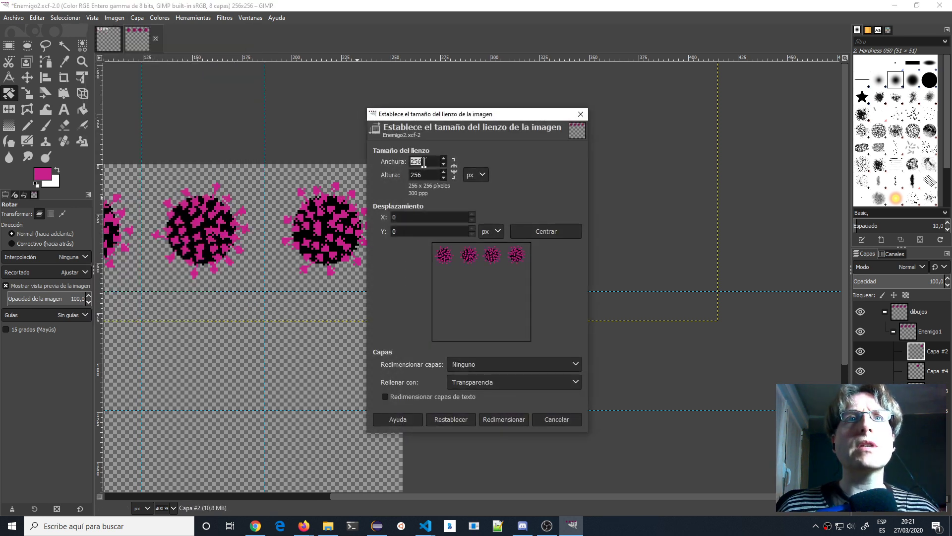
pyautogui.doubleClick(424, 162)
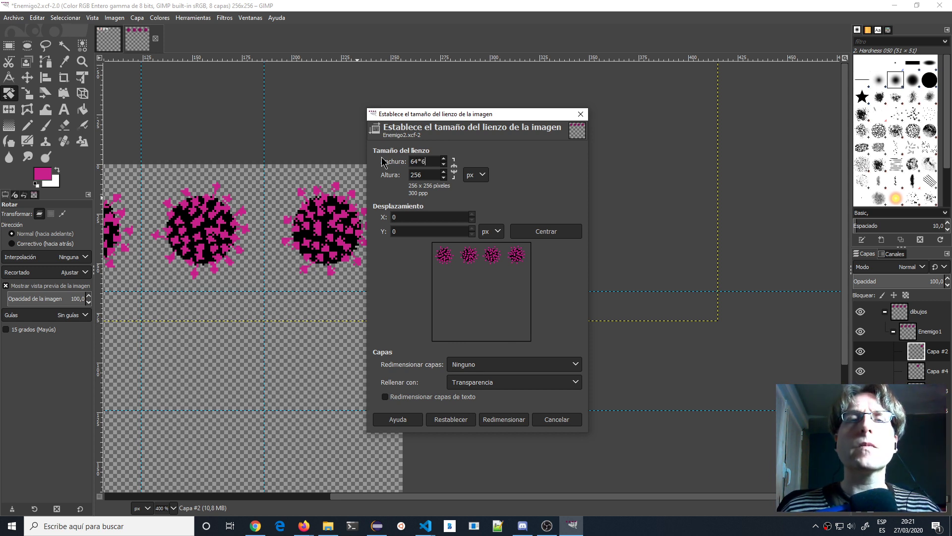
pyautogui.click(424, 177)
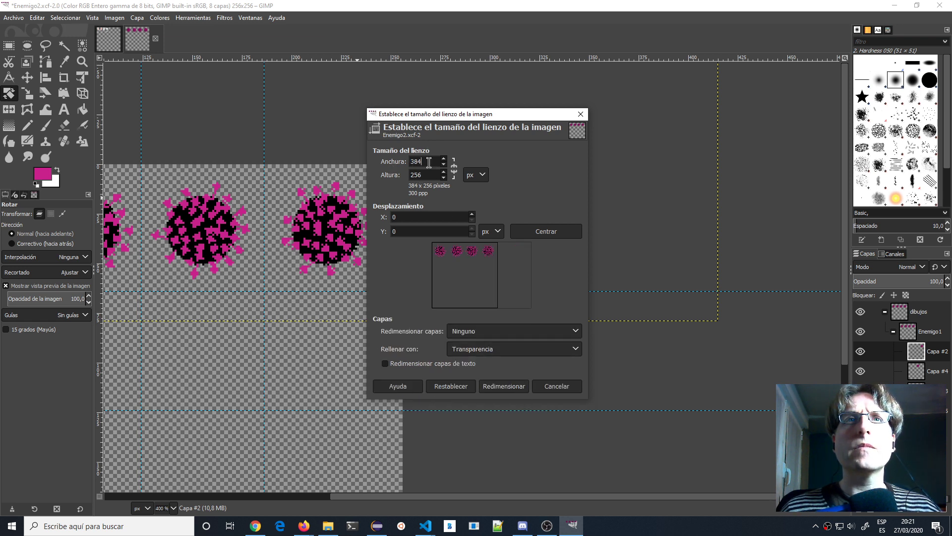
pyautogui.moveTo(429, 163); pyautogui.dragTo(389, 166)
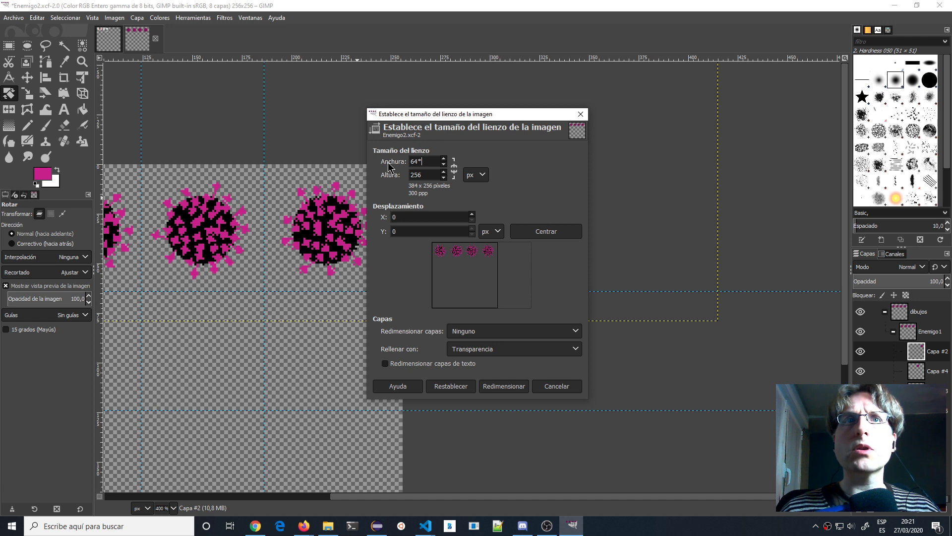
pyautogui.click(494, 386)
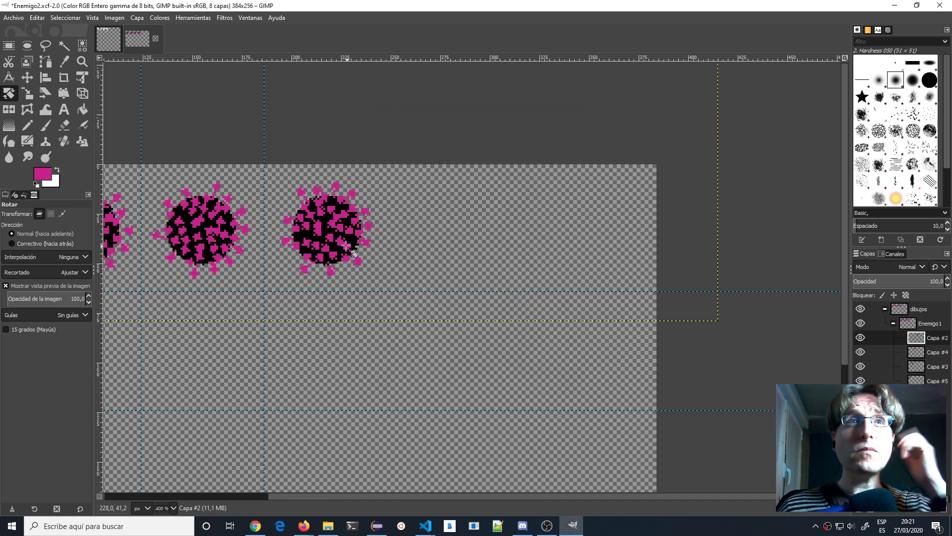
# - Add two vertical guides for the new cells, at about 256 px and about 320 px
pyautogui.moveTo(101, 162); pyautogui.dragTo(404, 152)
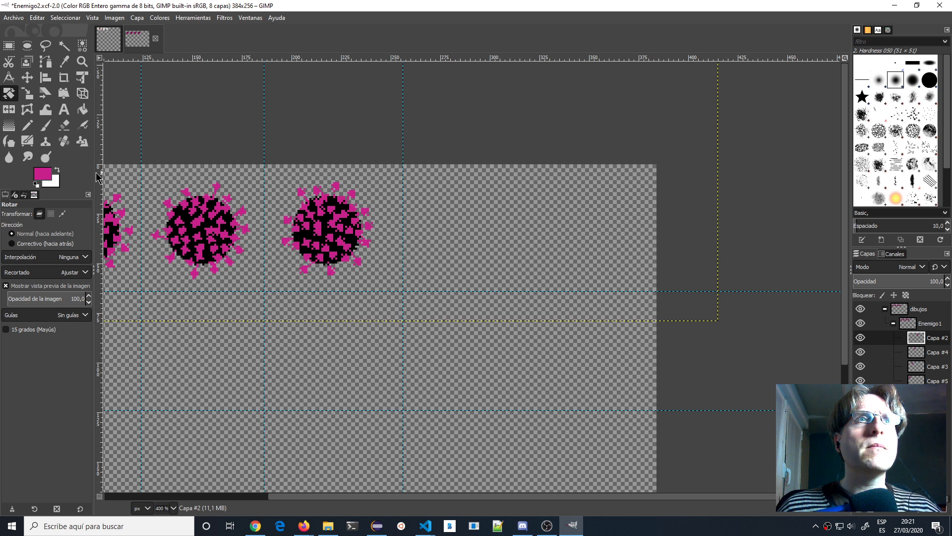
pyautogui.moveTo(98, 177); pyautogui.dragTo(496, 176)
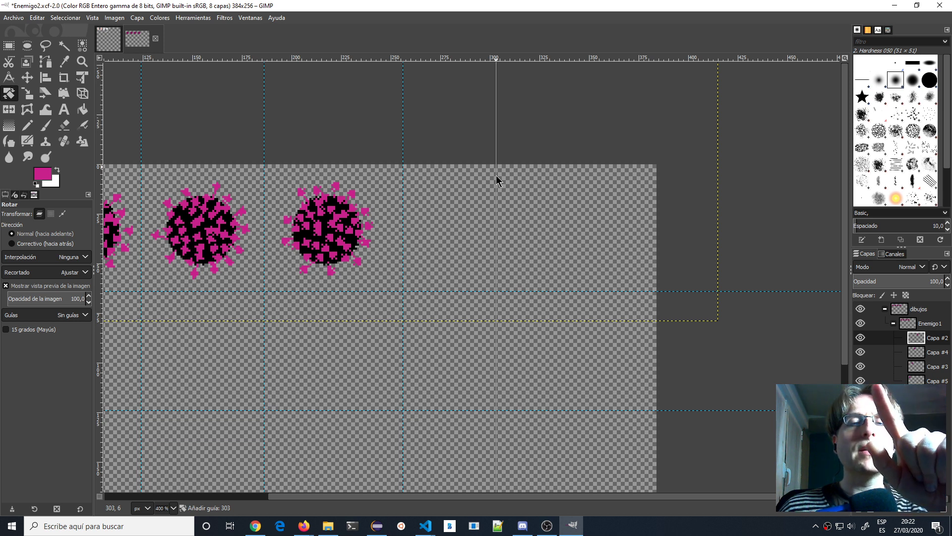
pyautogui.moveTo(496, 176); pyautogui.dragTo(497, 175)
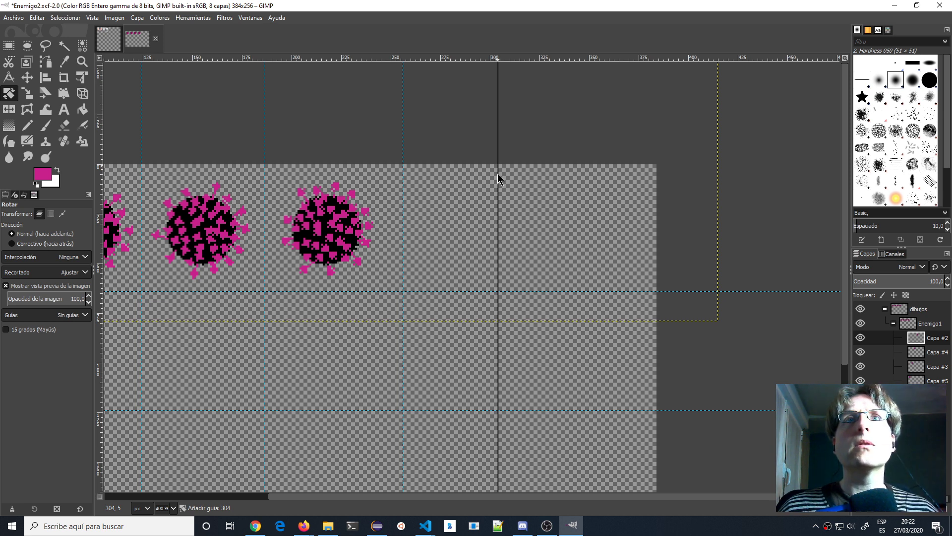
pyautogui.moveTo(498, 174); pyautogui.dragTo(529, 174)
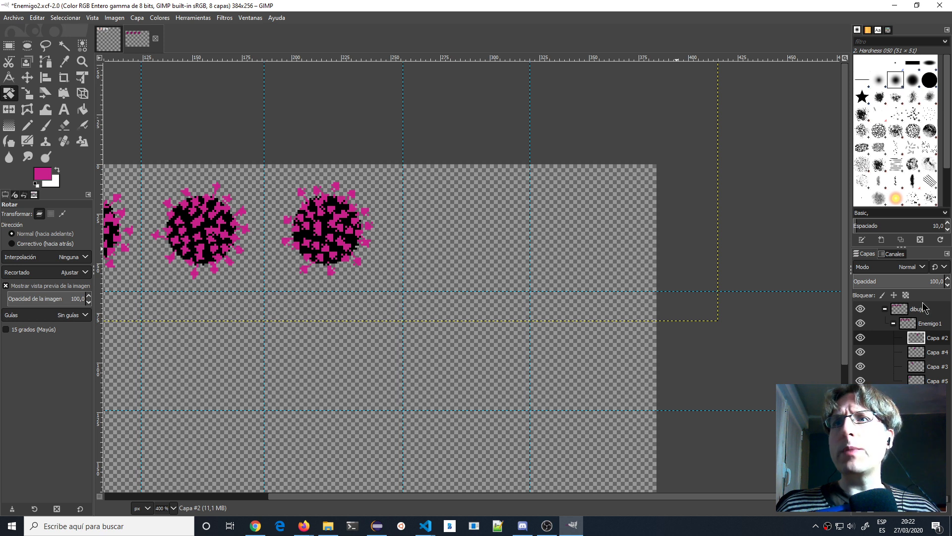
# - Duplicate the first virus layer, Capa #5, raise the copy to the head of the Enemigo1 group, and duplicate that copy again
pyautogui.click(918, 381)
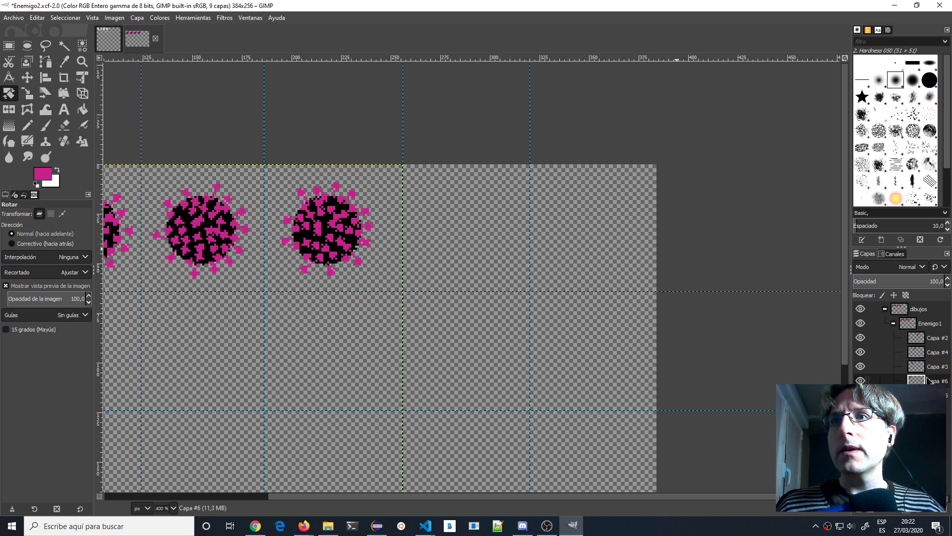
pyautogui.moveTo(928, 378); pyautogui.dragTo(934, 338)
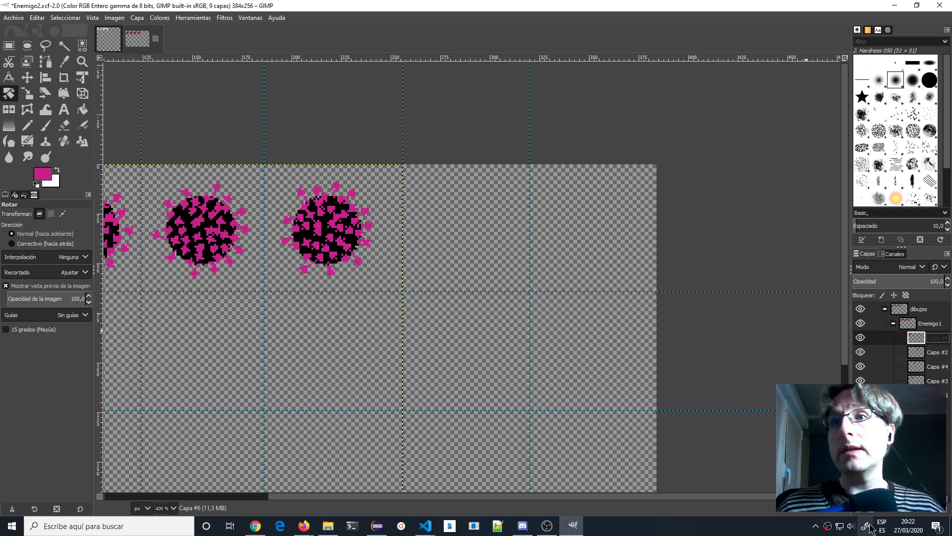
pyautogui.click(860, 511)
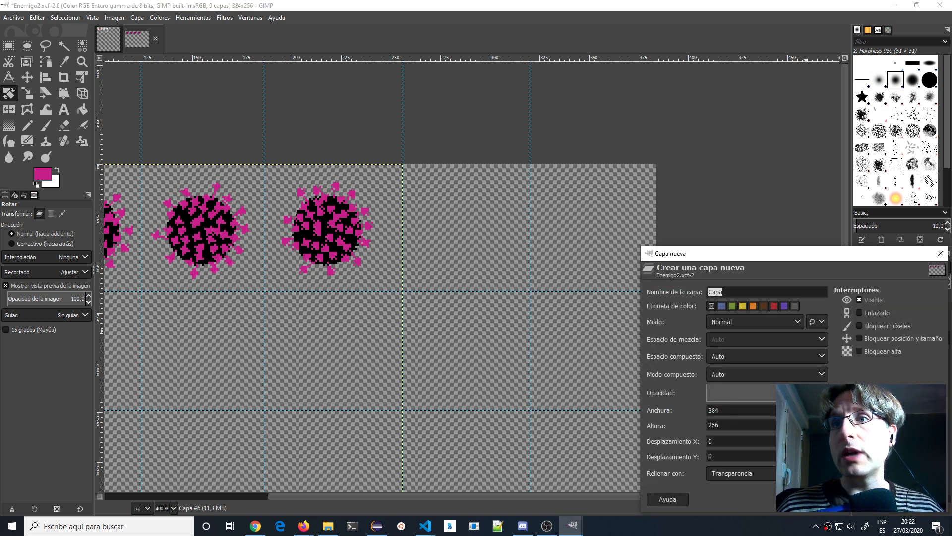
pyautogui.press('Escape')
pyautogui.click(908, 511)
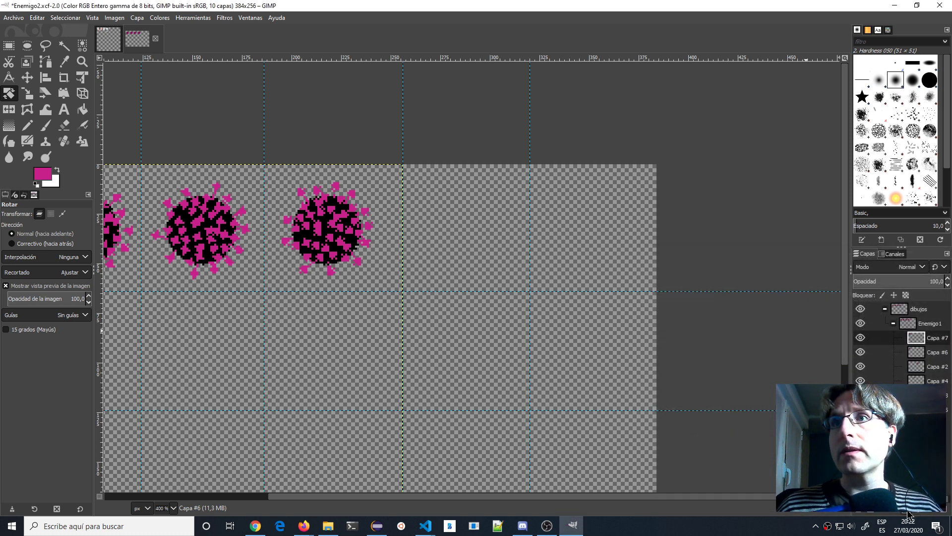
# - Link Capa #6 and Capa #7 and move both into the fifth cell of the first row, and shift Capa #7 alone into the sixth
pyautogui.click(875, 341)
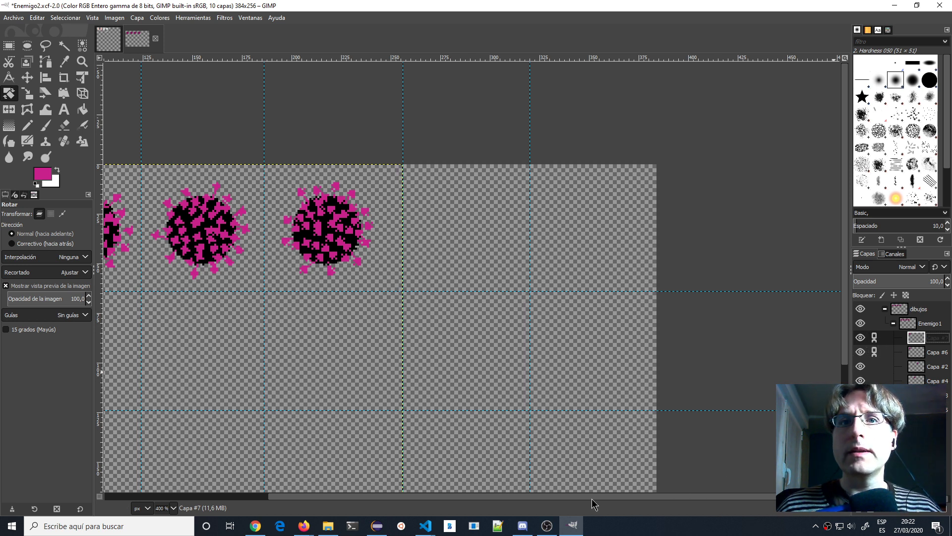
pyautogui.moveTo(415, 499); pyautogui.dragTo(250, 496)
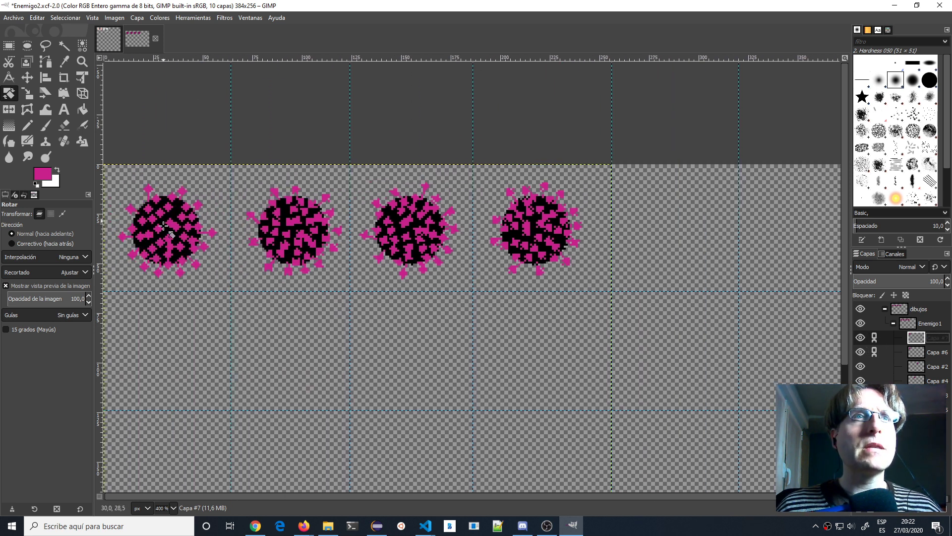
pyautogui.click(27, 77)
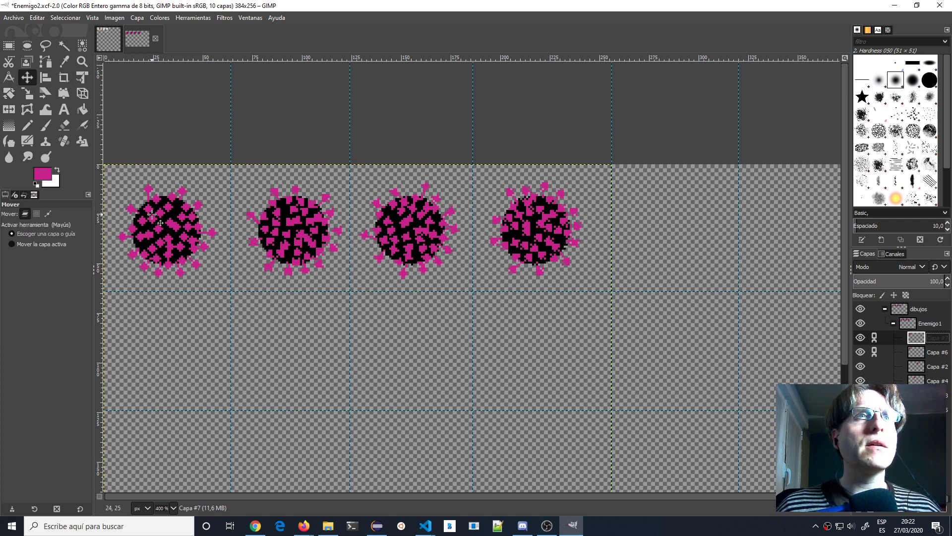
pyautogui.moveTo(166, 228); pyautogui.dragTo(653, 215)
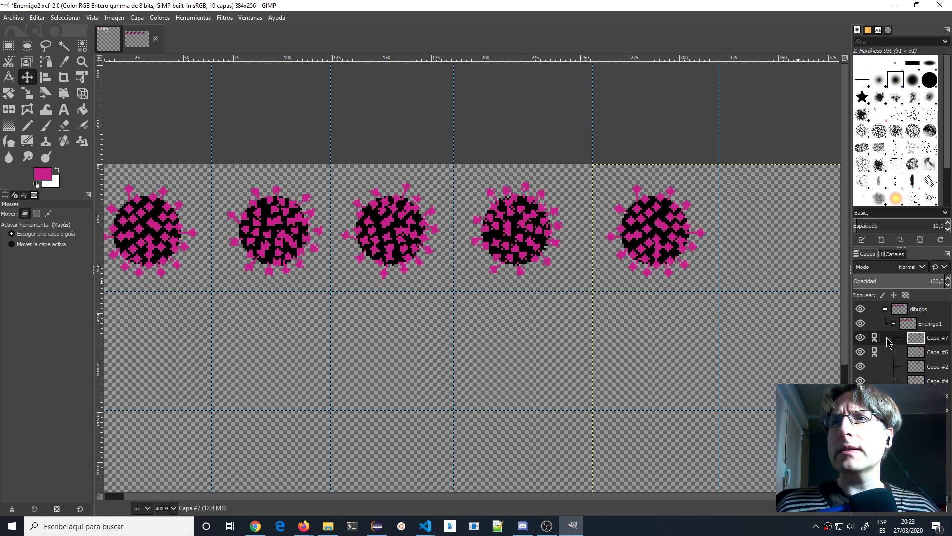
pyautogui.click(875, 352)
pyautogui.moveTo(670, 244); pyautogui.dragTo(797, 243)
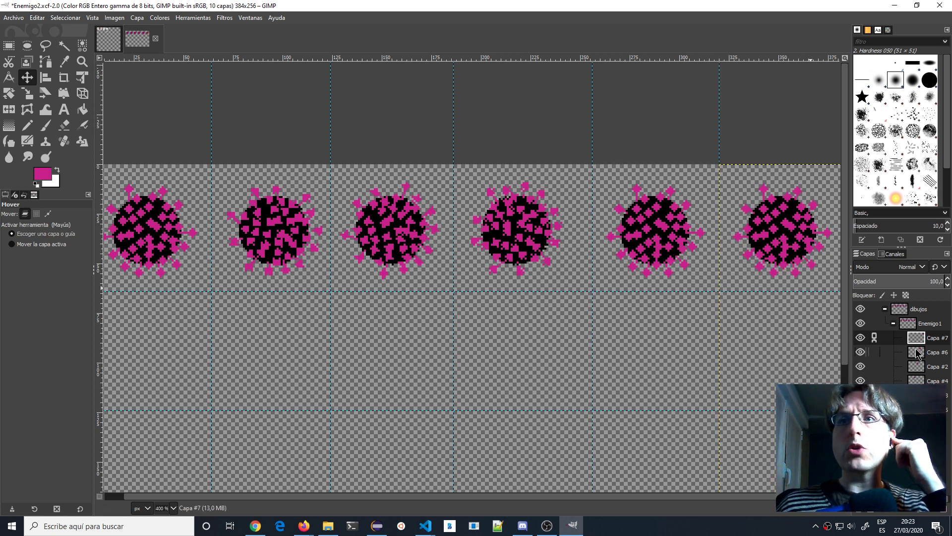
# - Rotate the fifth virus on Capa #6 by 129.63 degrees about its own centre
pyautogui.doubleClick(935, 352)
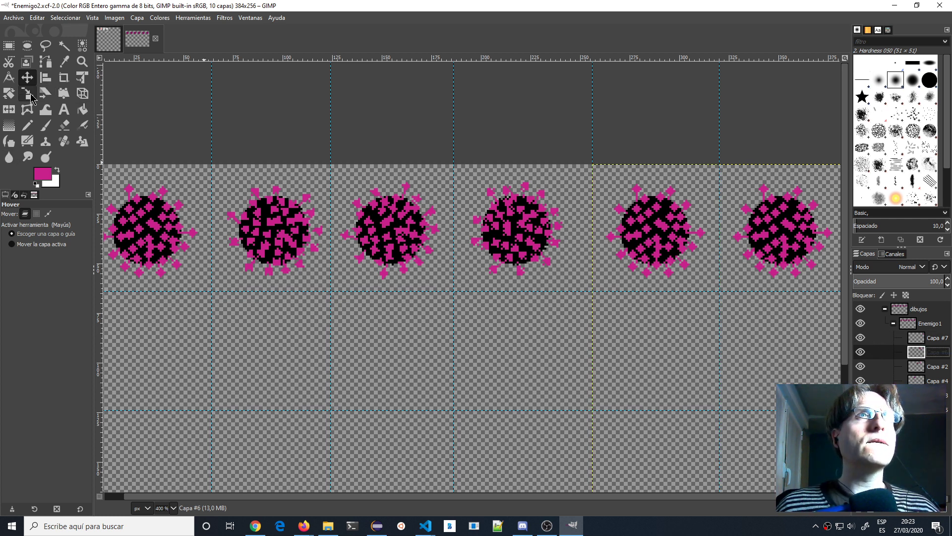
pyautogui.click(9, 93)
pyautogui.click(666, 233)
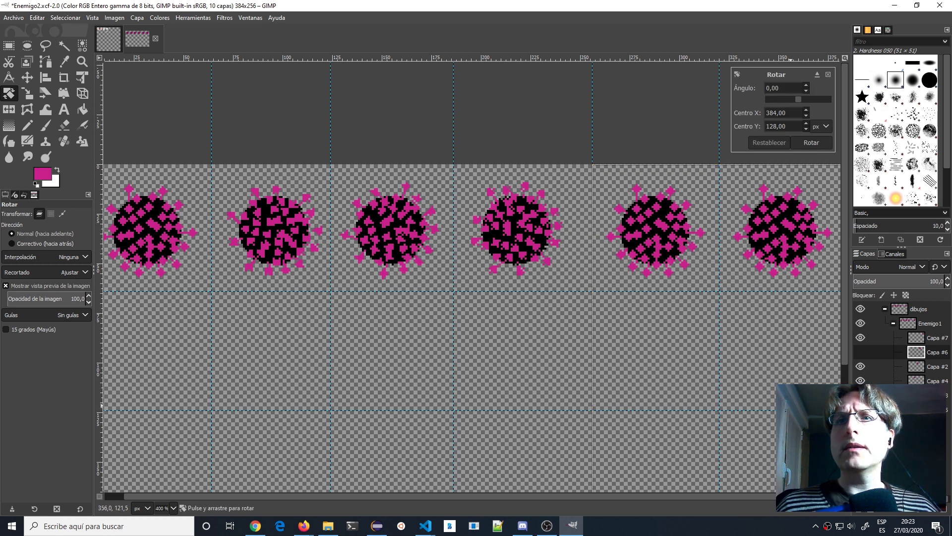
pyautogui.hscroll(4, 650, 447)
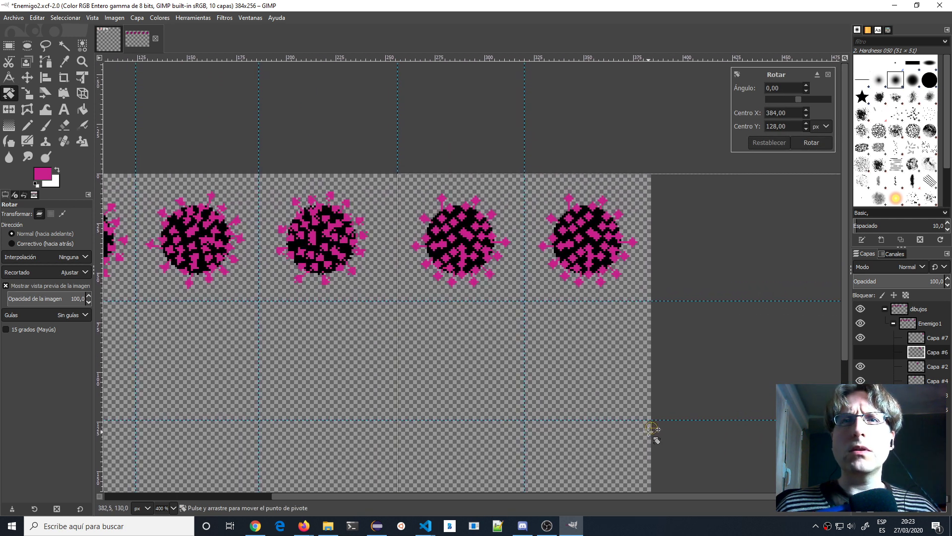
pyautogui.moveTo(655, 430); pyautogui.dragTo(459, 242)
pyautogui.moveTo(548, 360); pyautogui.dragTo(377, 236)
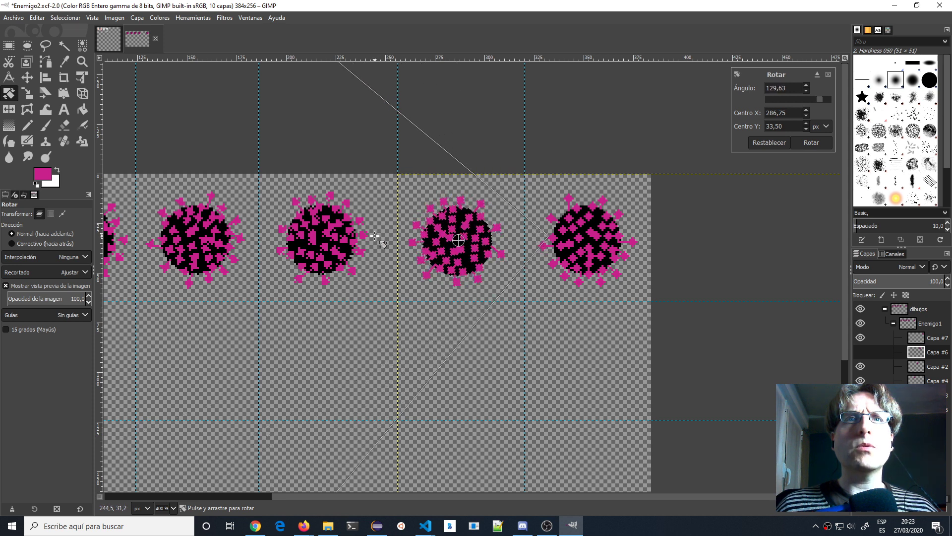
pyautogui.press('Return')
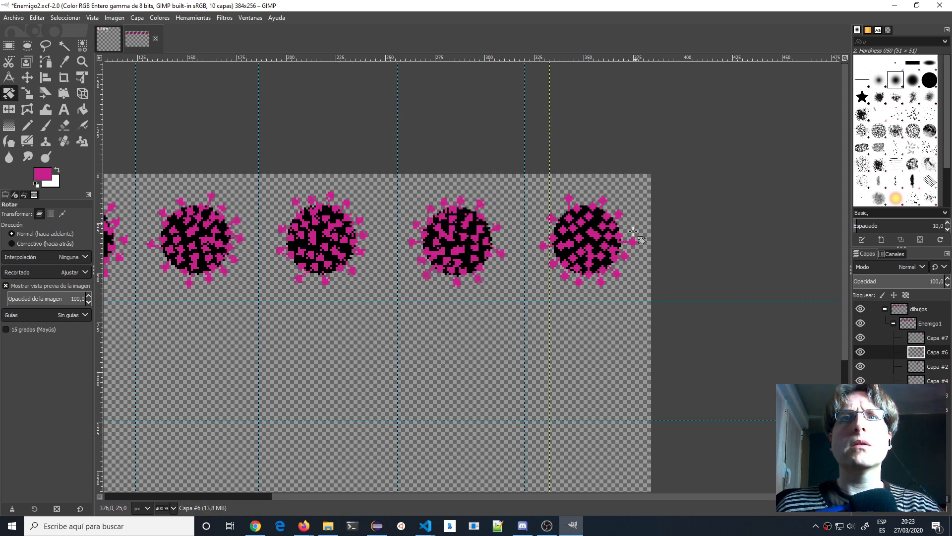
pyautogui.click(586, 245)
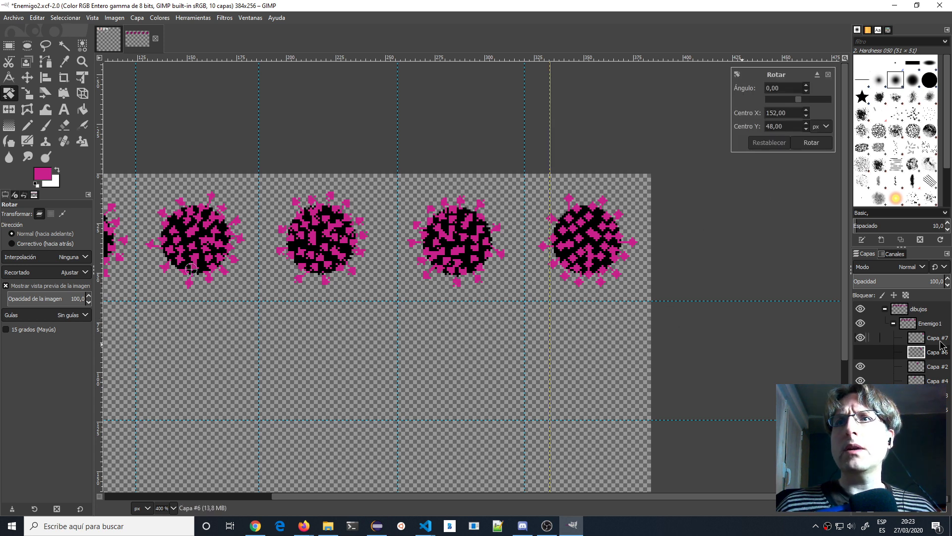
pyautogui.doubleClick(939, 340)
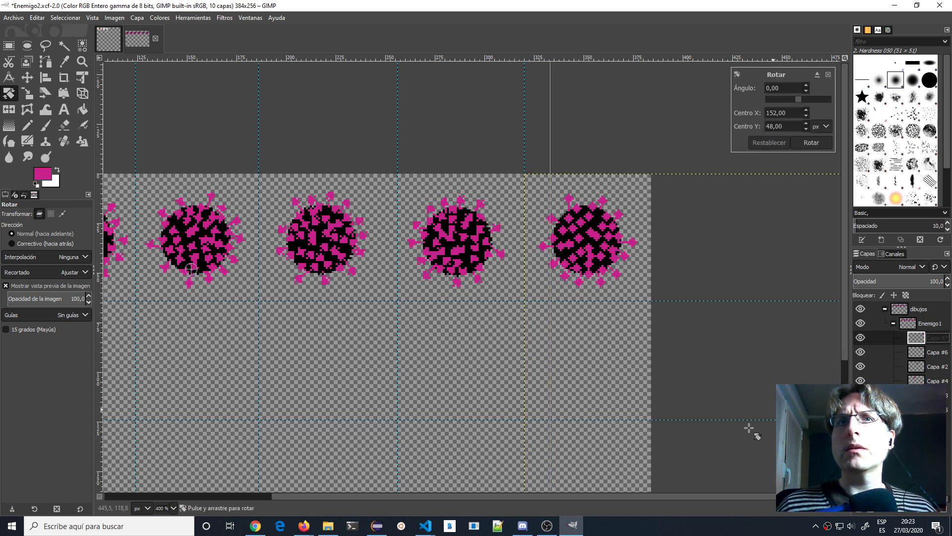
pyautogui.scroll(-3, 691, 466)
pyautogui.middleClick(699, 459)
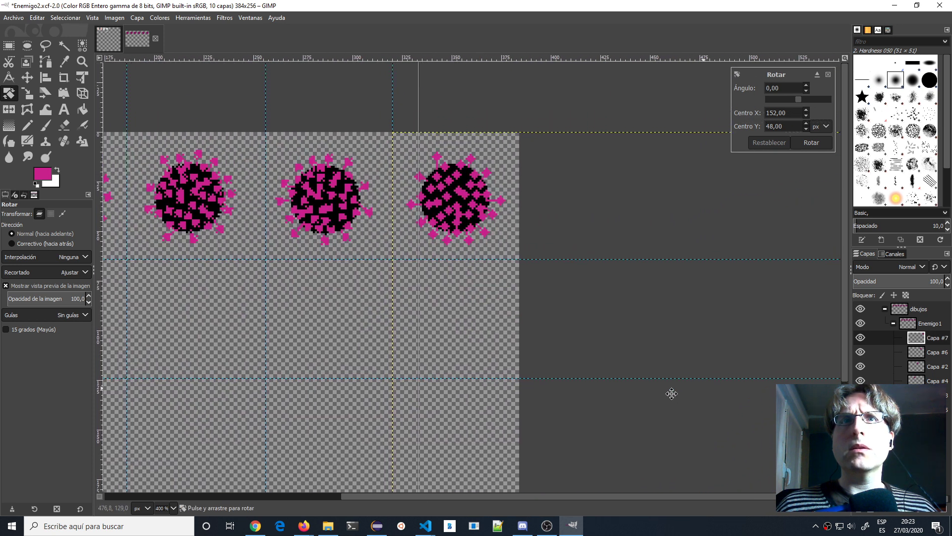
pyautogui.scroll(3, 672, 393)
pyautogui.scroll(-4, 635, 347)
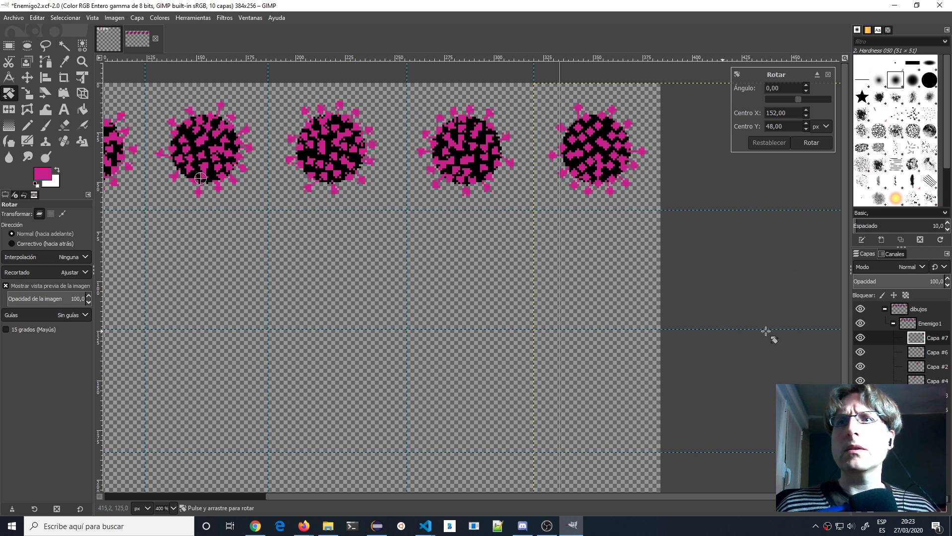
pyautogui.click(862, 337)
pyautogui.click(862, 338)
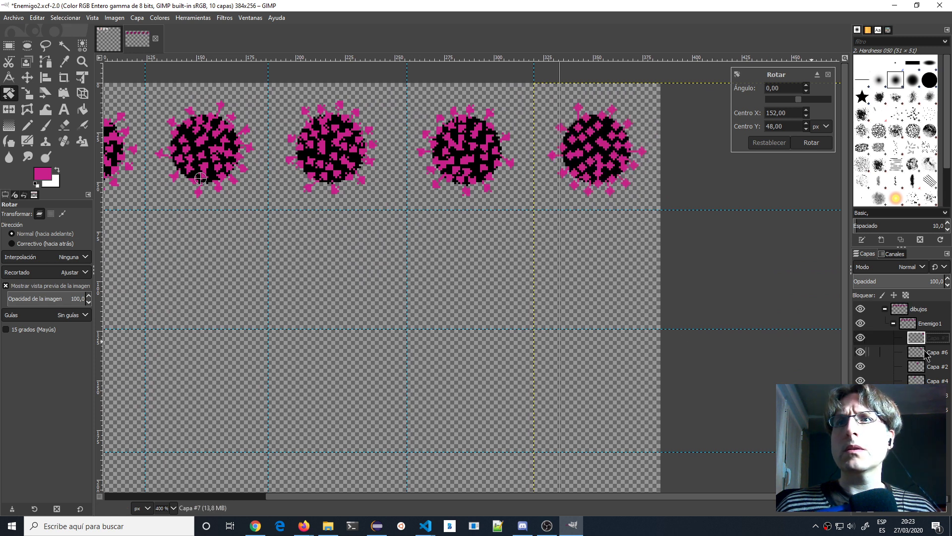
# - Rotate the sixth virus on Capa #7 by about 129 degrees, with the pivot at its own centre (351.50, 33.50 px)
pyautogui.click(916, 340)
pyautogui.click(609, 158)
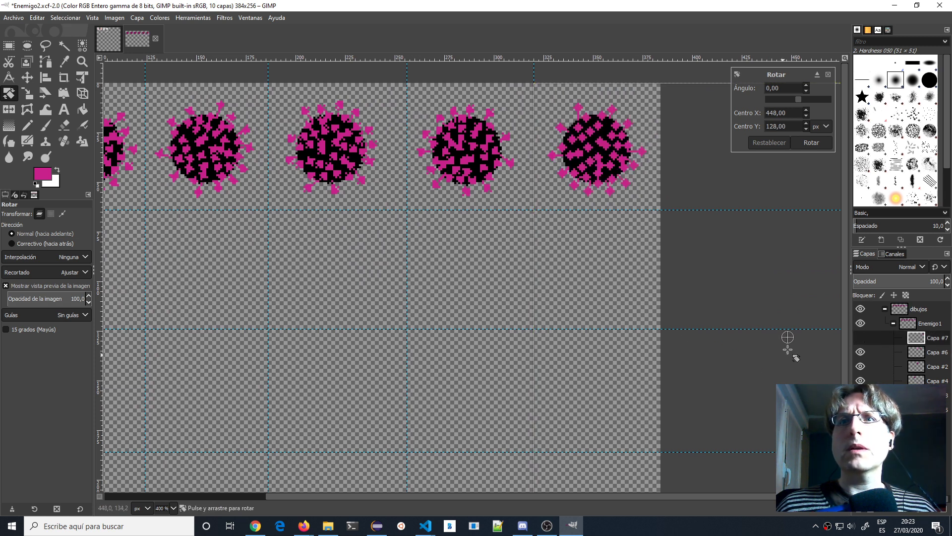
pyautogui.moveTo(788, 337); pyautogui.dragTo(597, 150)
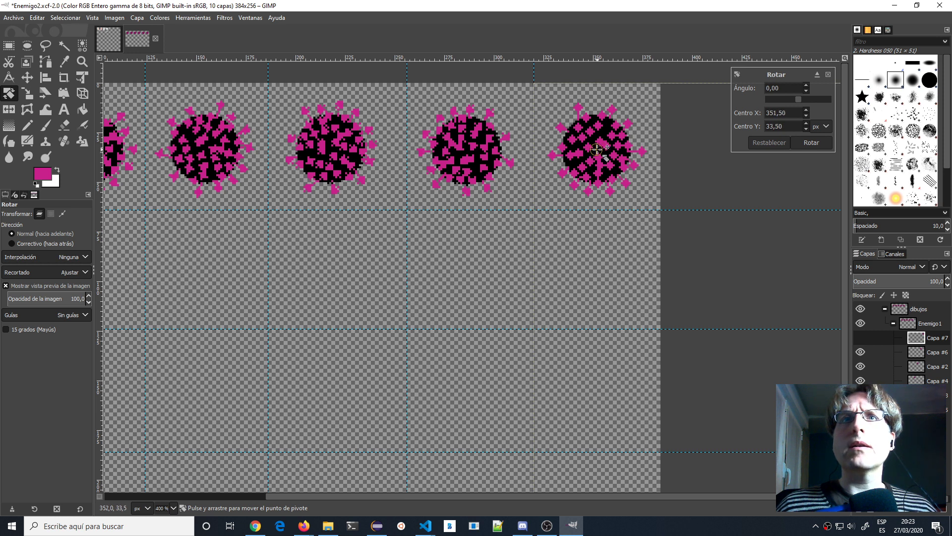
pyautogui.moveTo(579, 227); pyautogui.dragTo(536, 83)
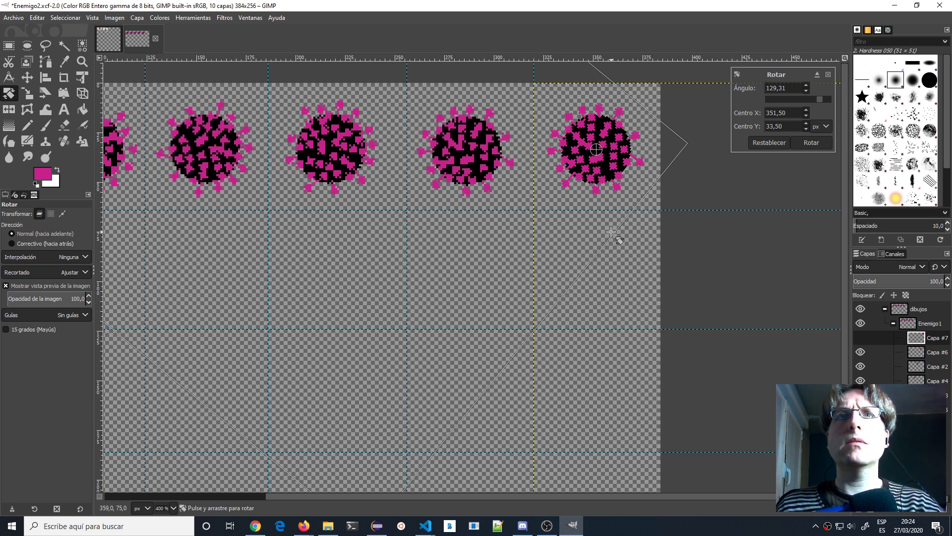
pyautogui.moveTo(598, 246); pyautogui.dragTo(614, 239)
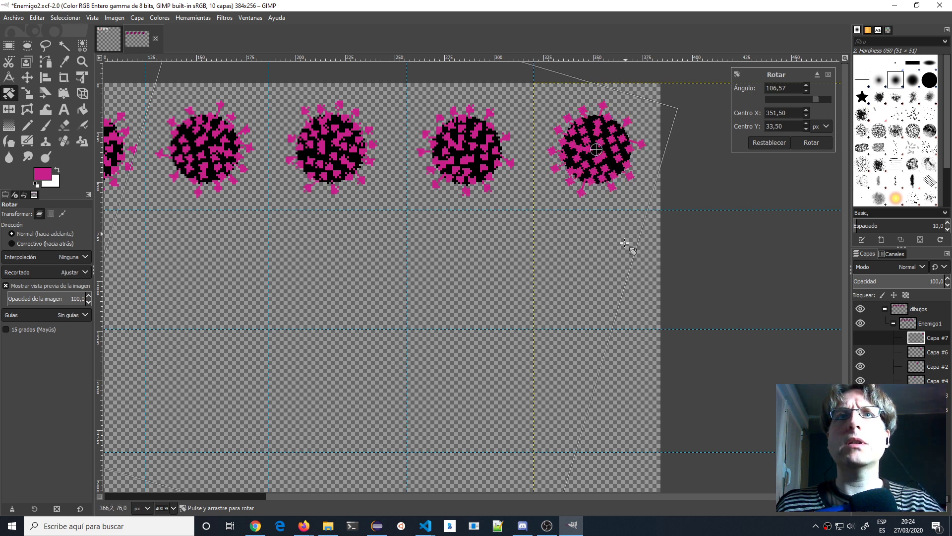
pyautogui.press('Return')
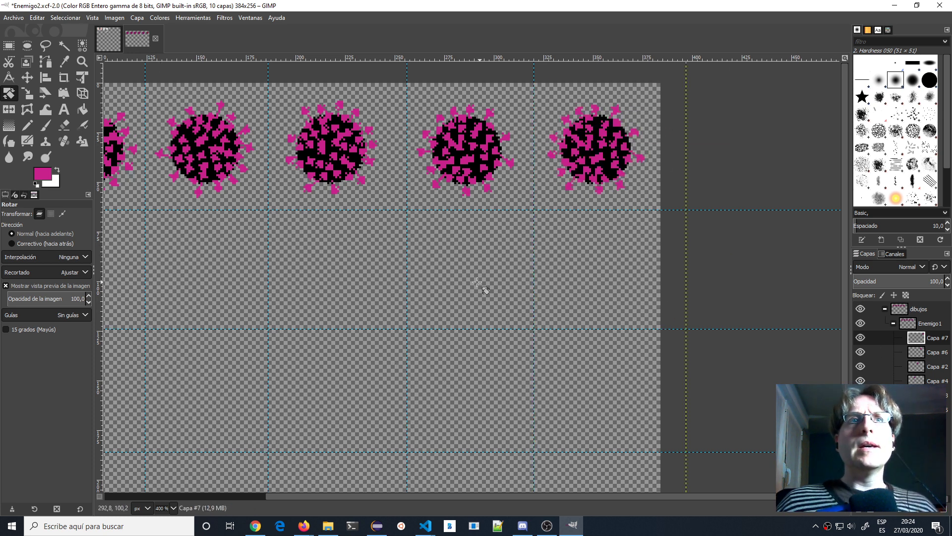
# - Duplicate the whole Enemigo1 layer group containing the six viruses
pyautogui.press('1')
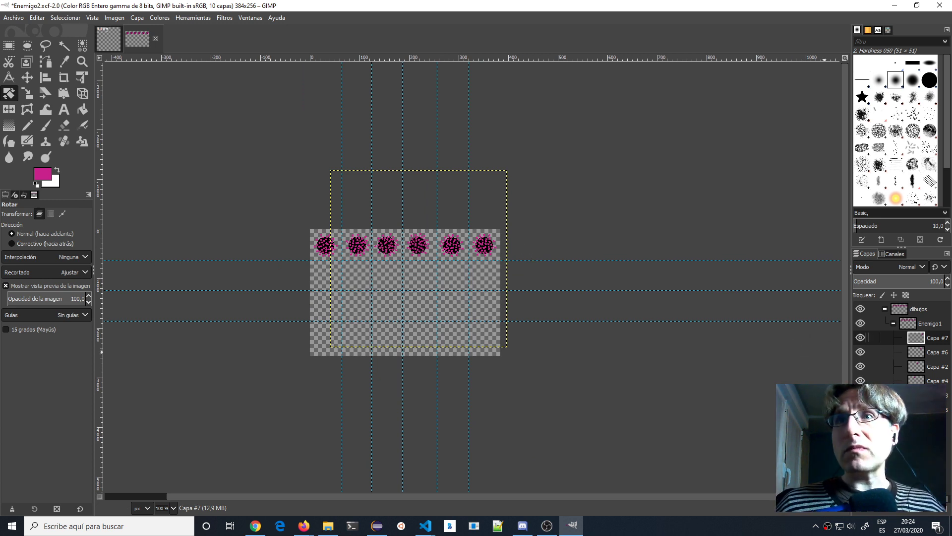
pyautogui.doubleClick(927, 324)
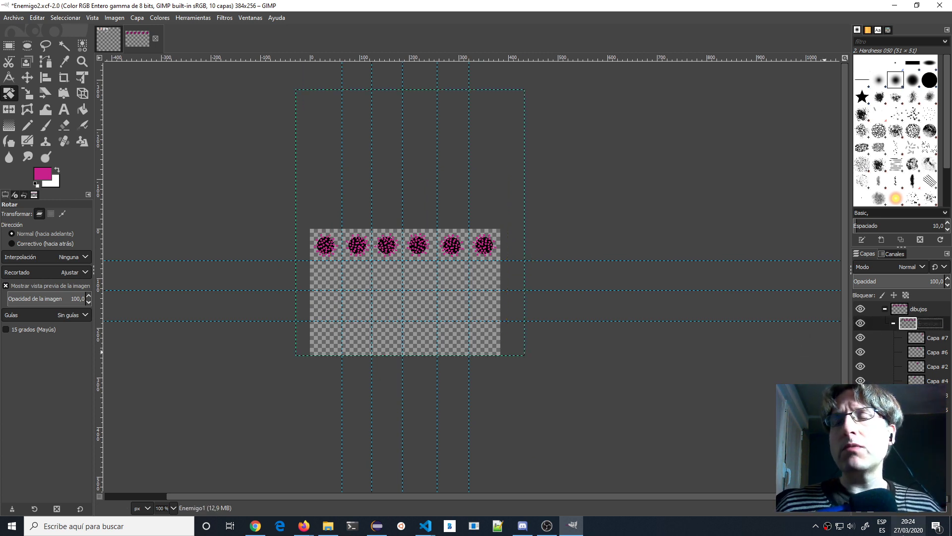
pyautogui.click(908, 511)
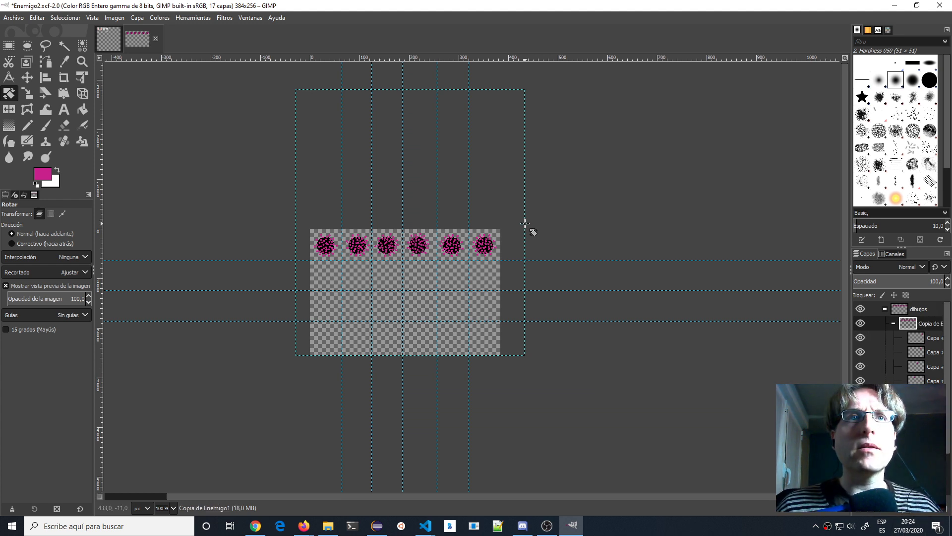
# - Link the copied Enemigo1 group with its layers and move it straight down into the second row of cells
pyautogui.scroll(3, 633, 289)
pyautogui.hscroll(-8, 657, 310)
pyautogui.scroll(2, 657, 310)
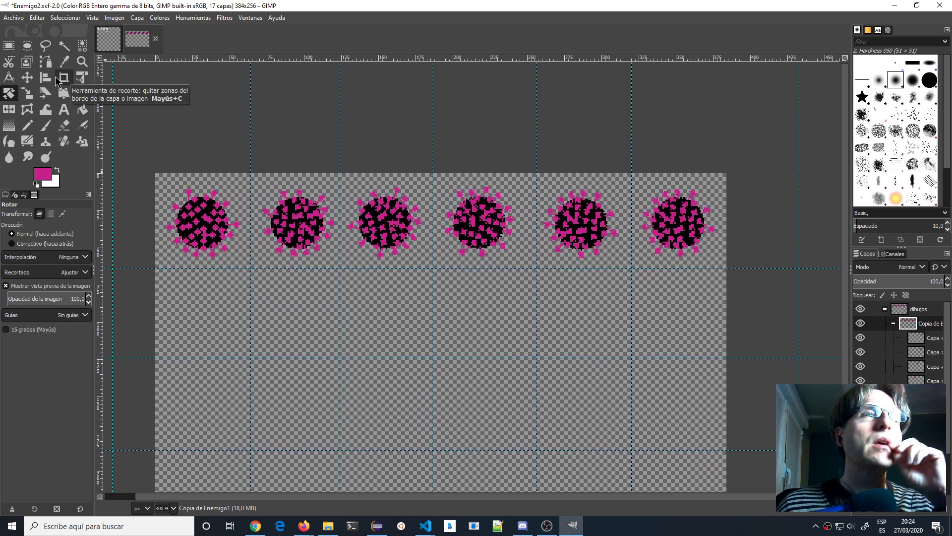
pyautogui.click(876, 325)
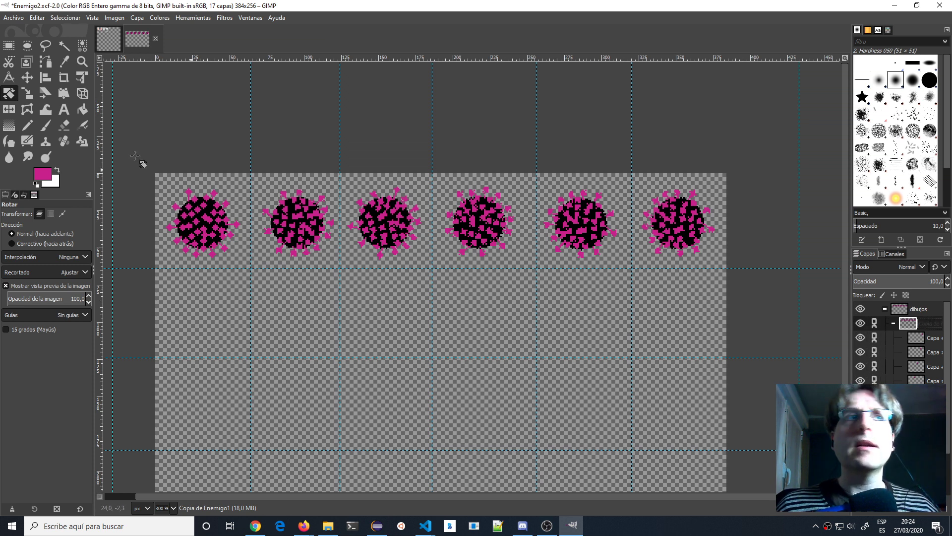
pyautogui.click(27, 77)
pyautogui.moveTo(295, 230); pyautogui.dragTo(305, 314)
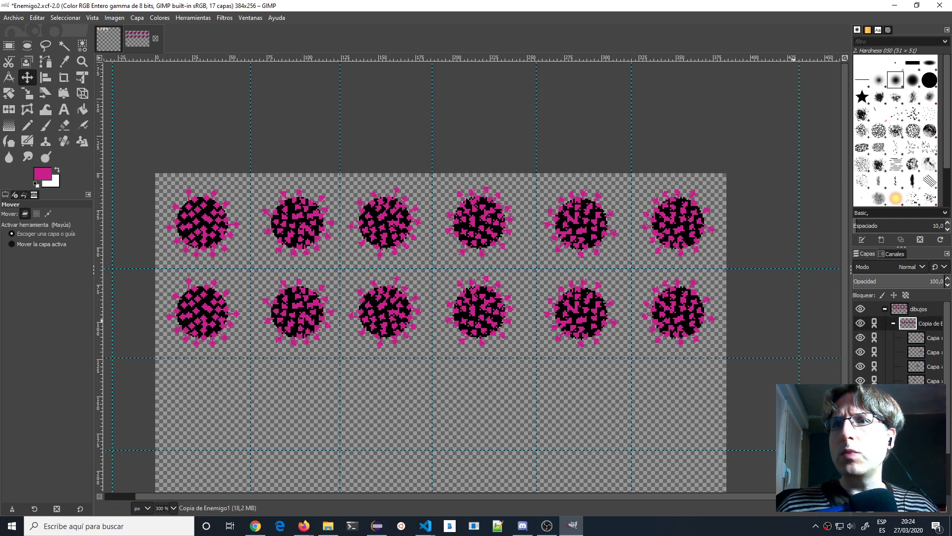
# - Duplicate the second-row virus group and move the copy down into the third row of cells
pyautogui.hotkey('shift', 'ctrl', 'd')
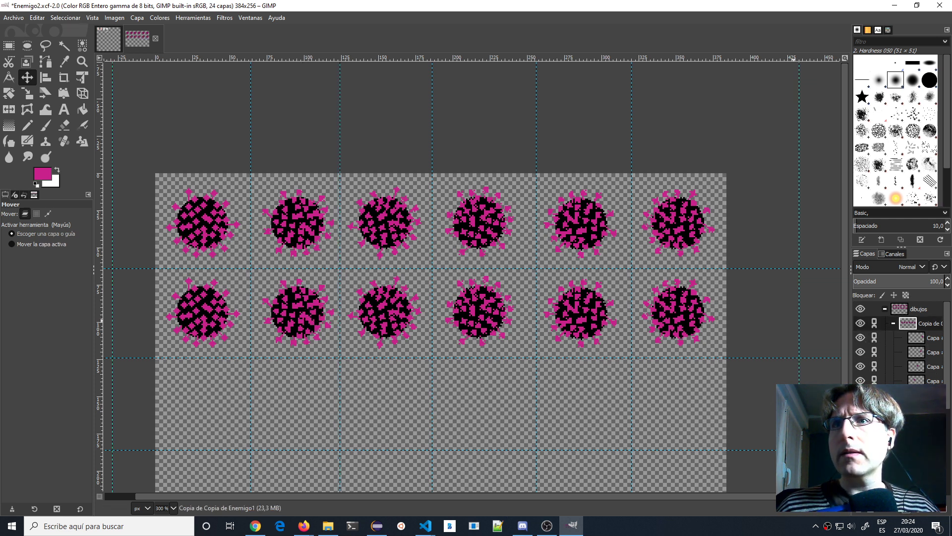
pyautogui.doubleClick(928, 323)
pyautogui.scroll(-2, 897, 342)
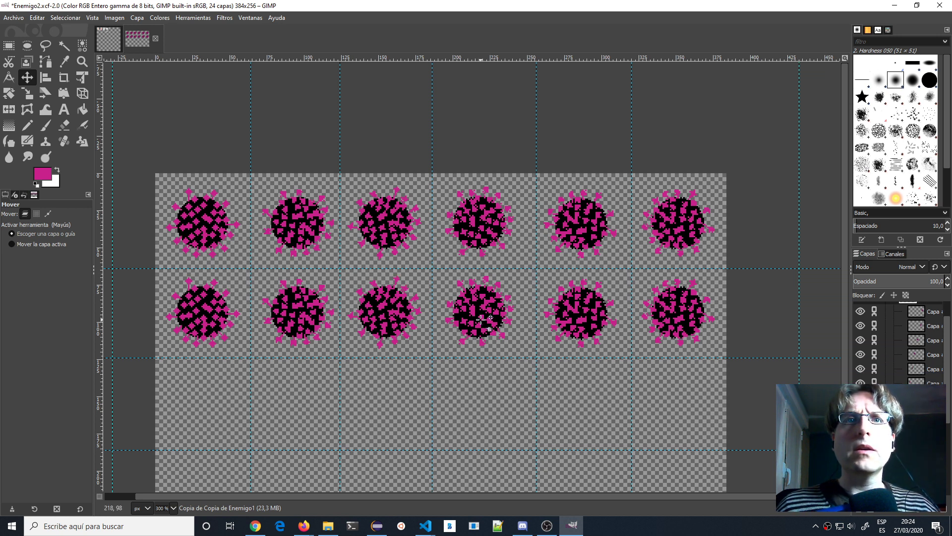
pyautogui.scroll(2, 902, 347)
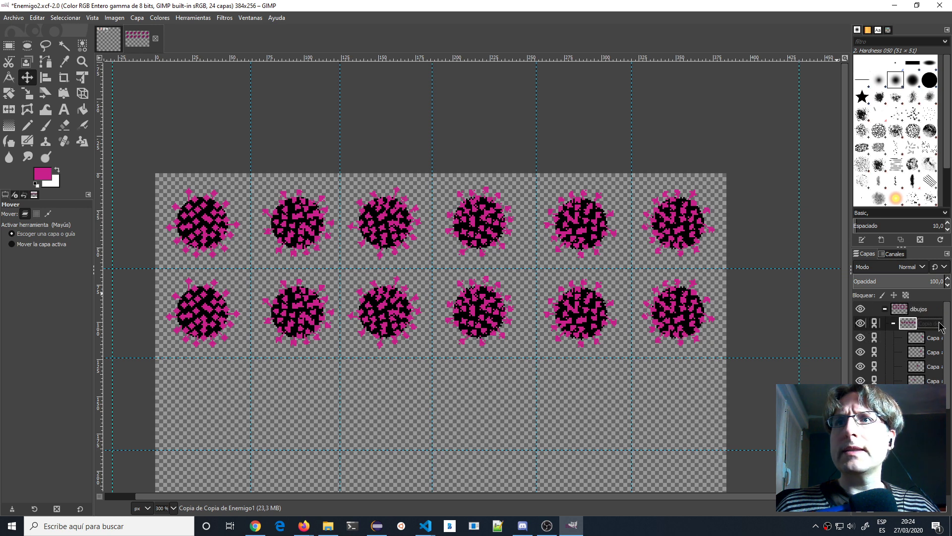
pyautogui.moveTo(476, 312); pyautogui.dragTo(465, 400)
# - Duplicate the third-row virus group, linking only the new copy and its layers, and move it down into the fourth row of cells
pyautogui.doubleClick(926, 323)
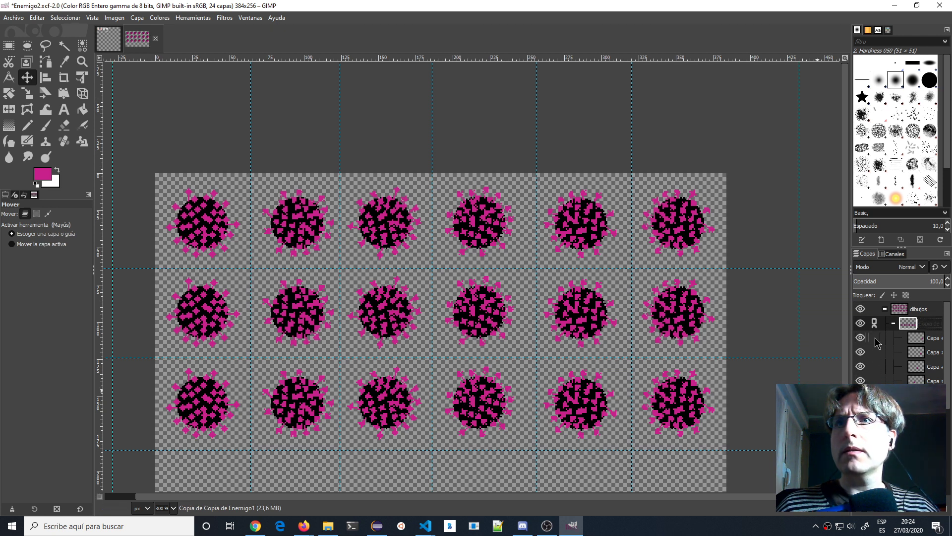
pyautogui.click(911, 515)
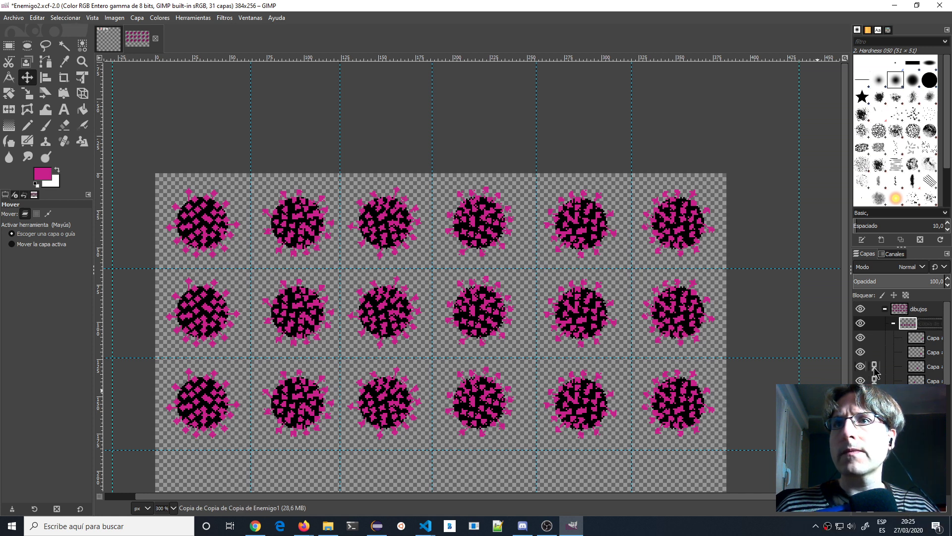
pyautogui.click(875, 352)
pyautogui.click(875, 337)
pyautogui.click(875, 323)
pyautogui.scroll(-3, 660, 385)
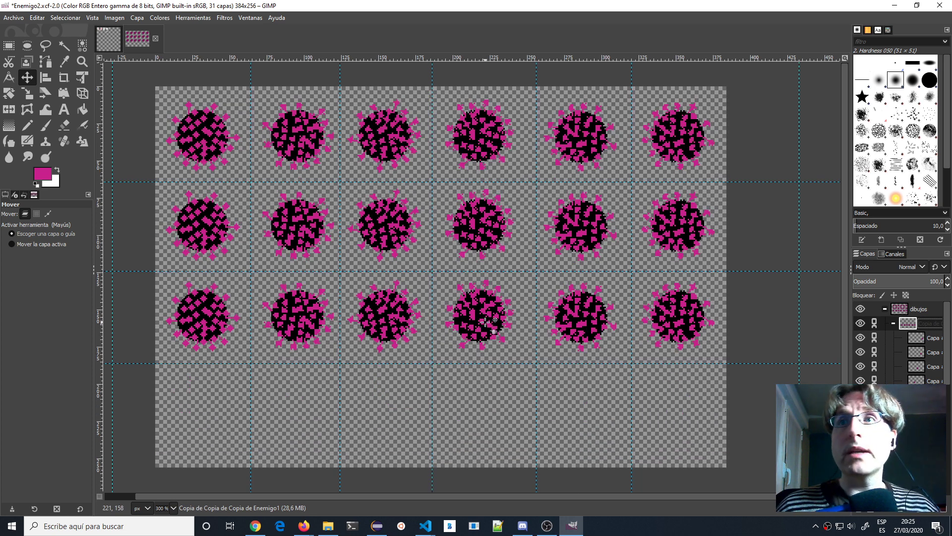
pyautogui.moveTo(486, 322); pyautogui.dragTo(475, 417)
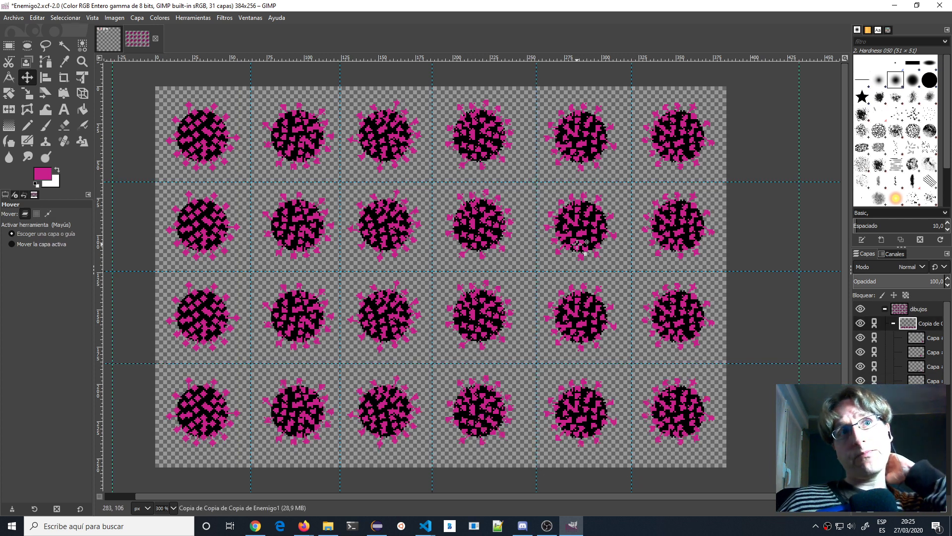
# - Unlink the fourth-row virus group and check whether colour adjustments can be applied to the group as a whole
pyautogui.click(874, 323)
pyautogui.click(874, 338)
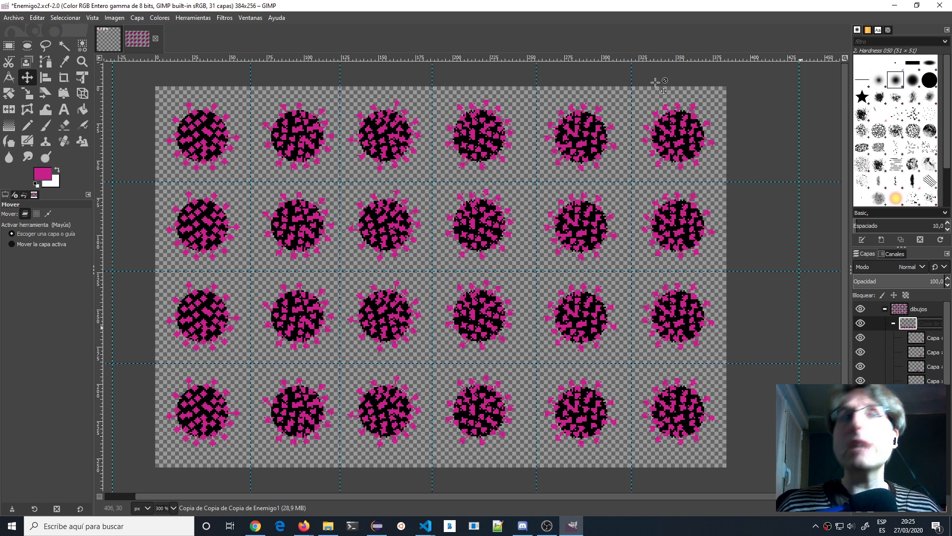
pyautogui.click(160, 21)
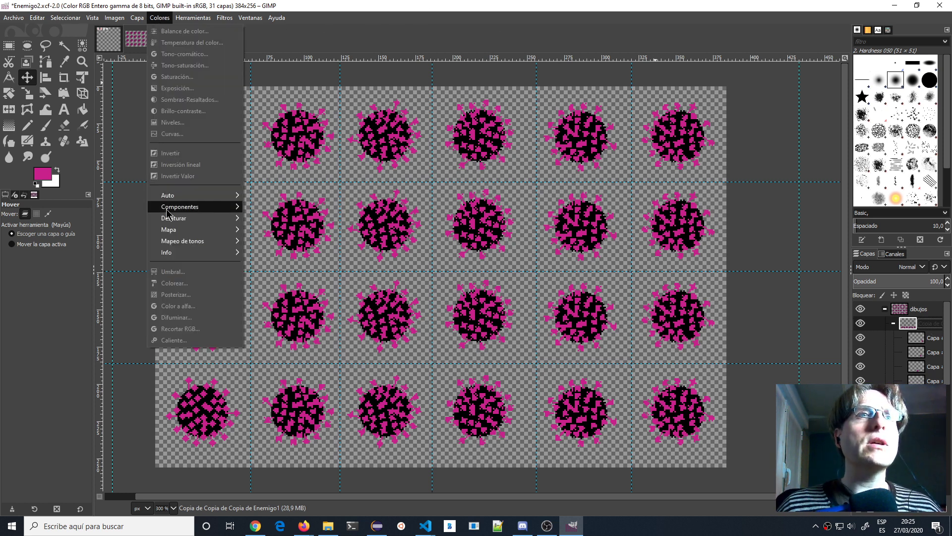
pyautogui.click(922, 357)
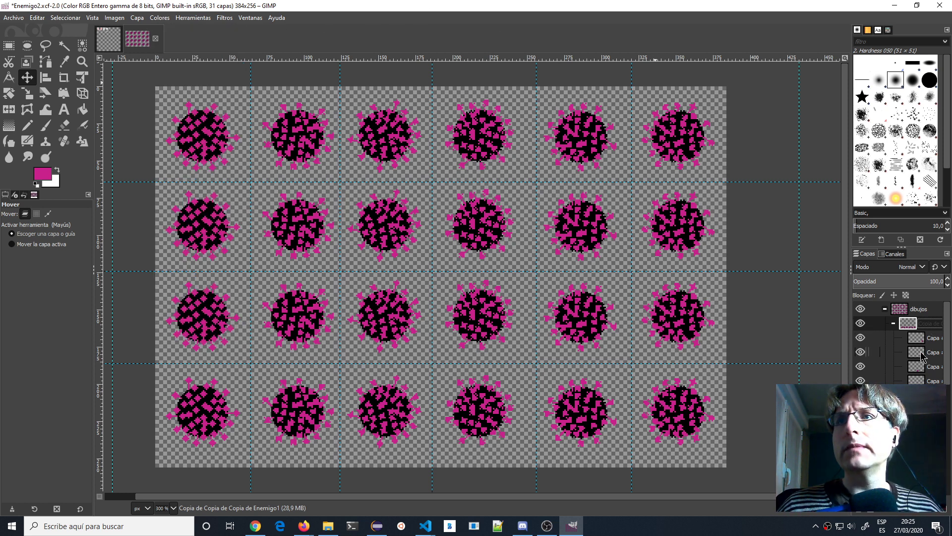
# - Start Colorize on the layer of the sixth virus in the fourth row and choose the pale teal 9dc5c5
pyautogui.click(937, 341)
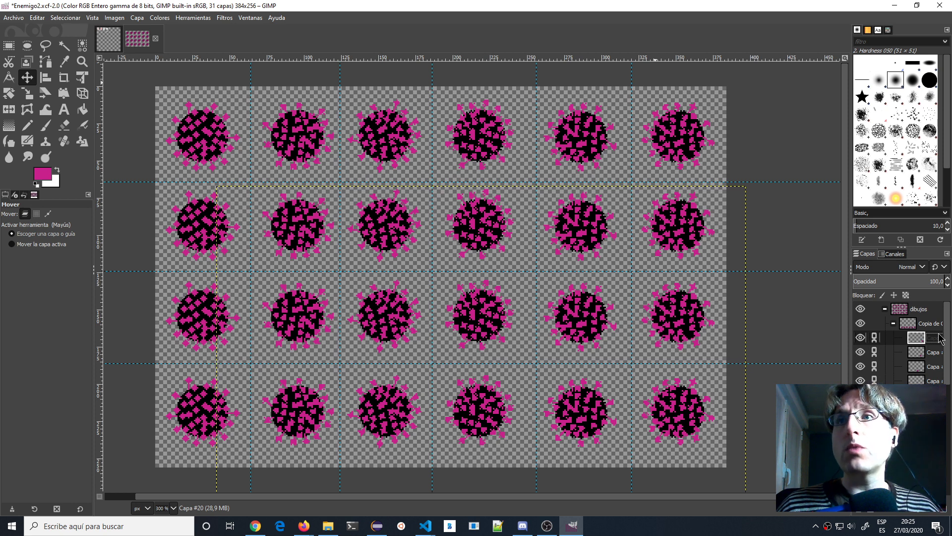
pyautogui.click(135, 18)
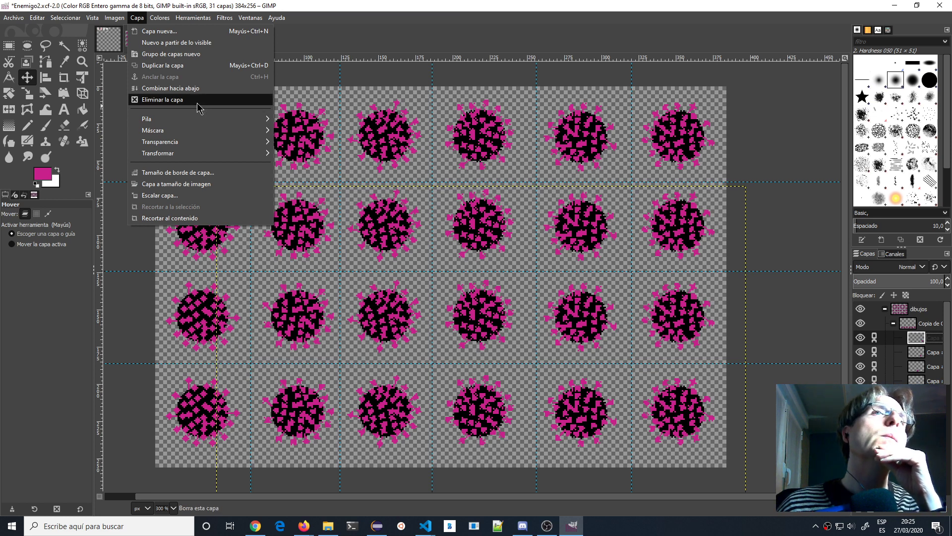
pyautogui.moveTo(119, 20)
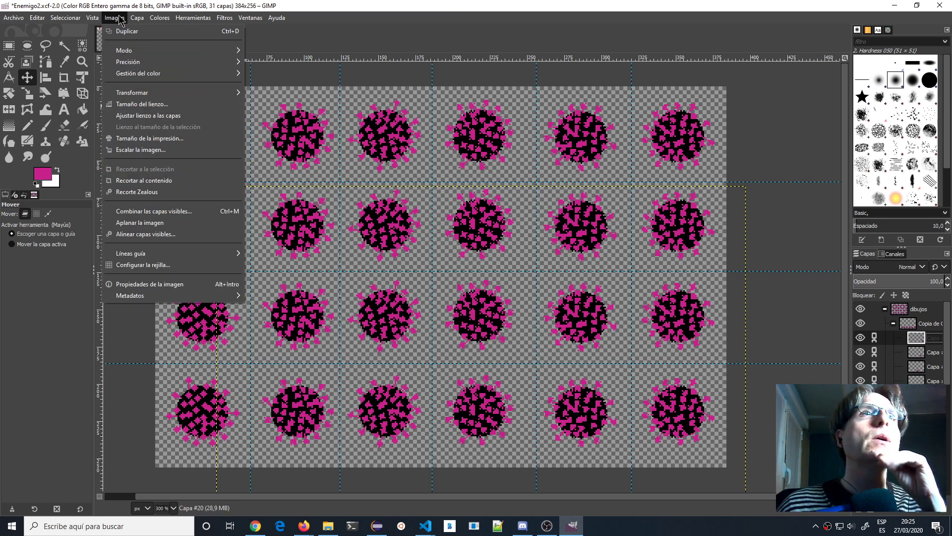
pyautogui.moveTo(159, 18)
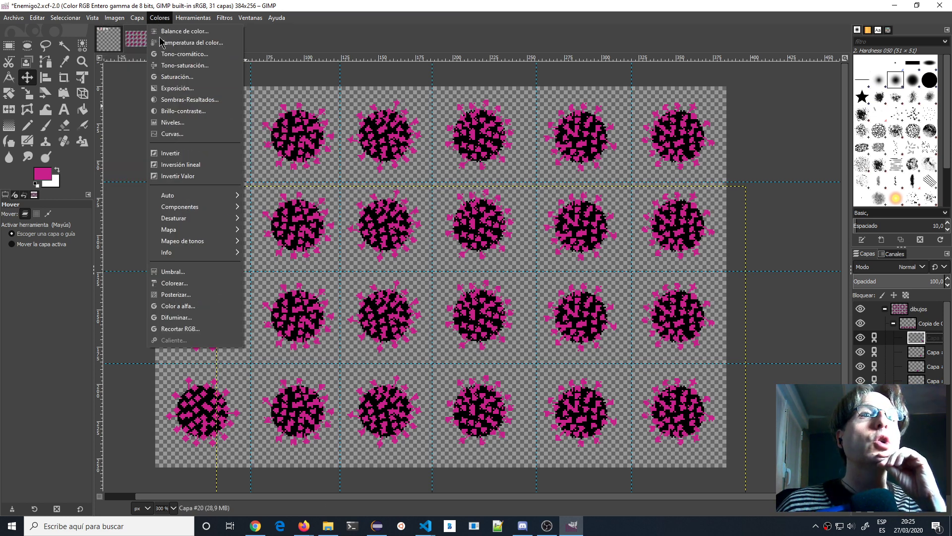
pyautogui.click(174, 283)
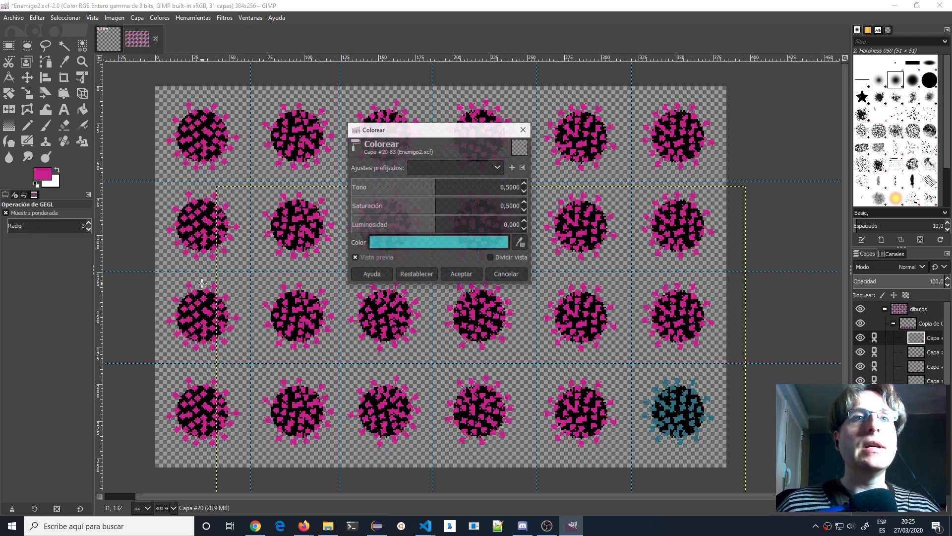
pyautogui.click(446, 243)
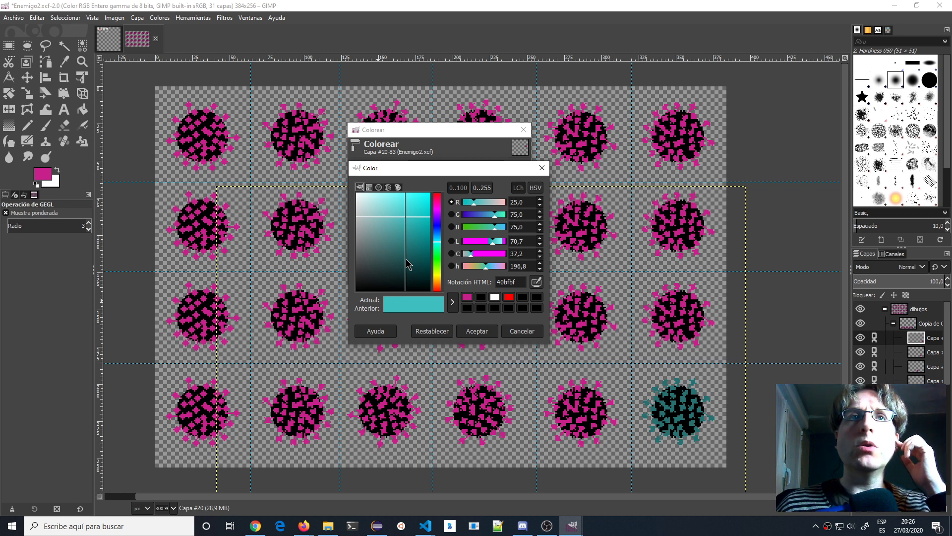
pyautogui.moveTo(410, 263); pyautogui.dragTo(374, 221)
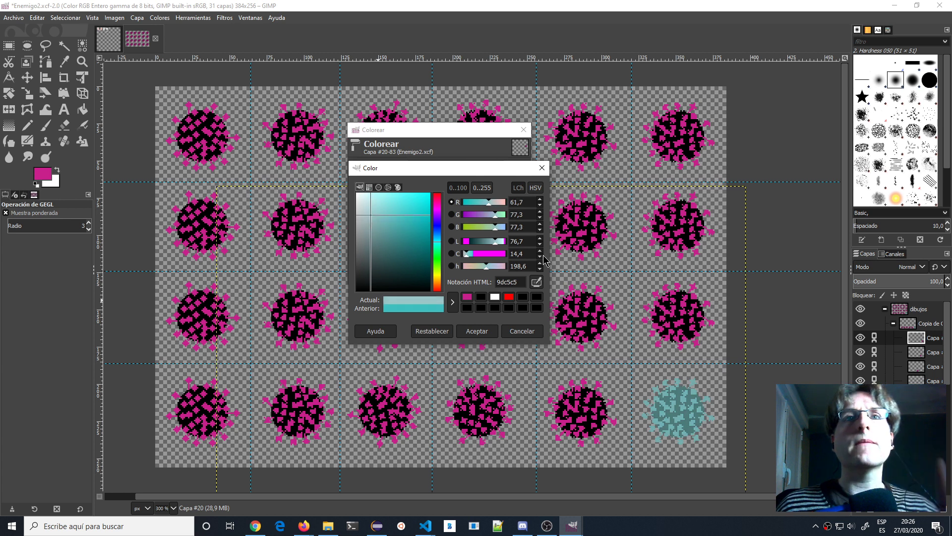
# - Copy the HTML code 9dc5c5 of the chosen colour and apply the colorization to the sixth virus in the fourth row
pyautogui.doubleClick(522, 281)
pyautogui.hotkey('ctrl', 'c')
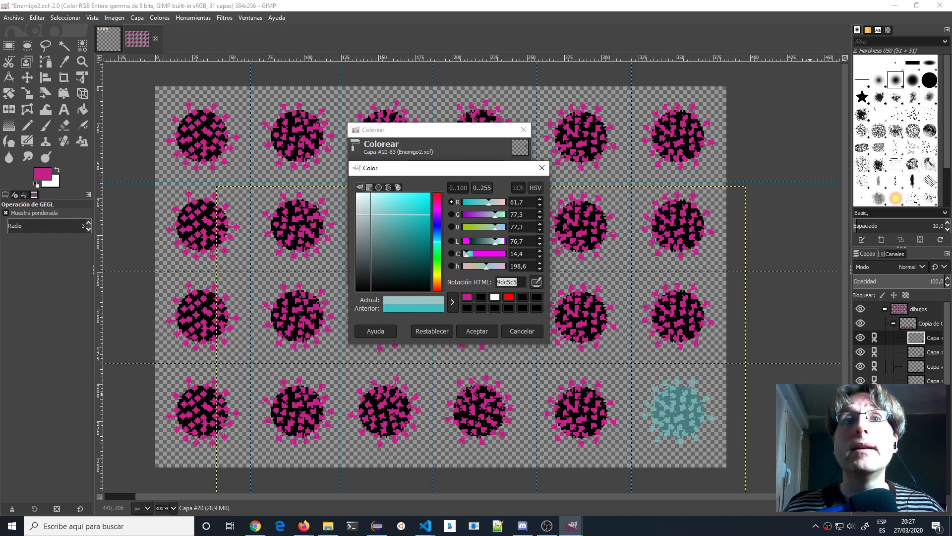
pyautogui.click(477, 331)
pyautogui.click(933, 352)
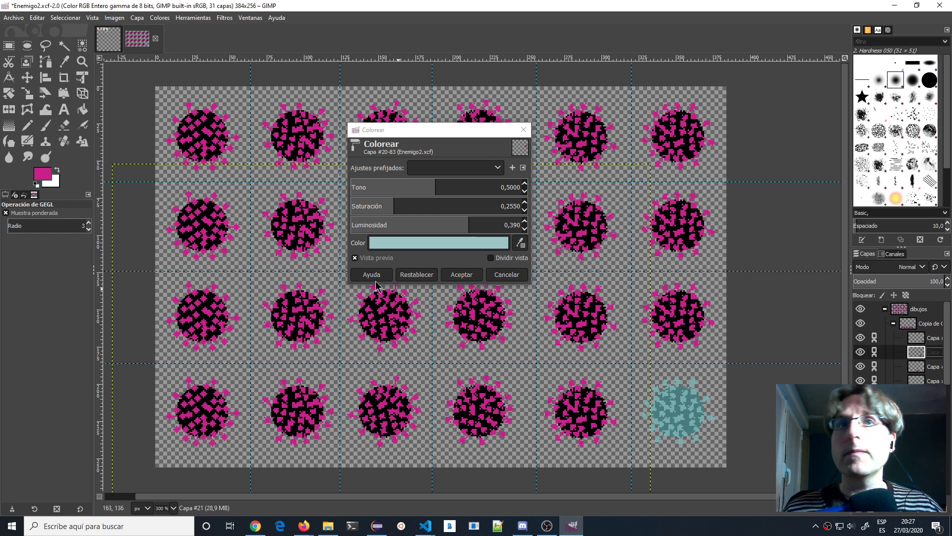
pyautogui.click(461, 276)
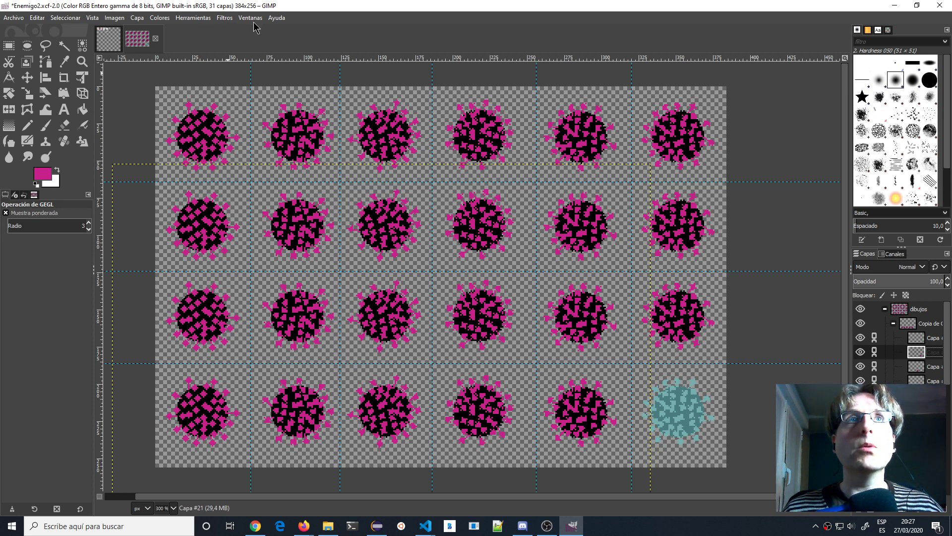
# - Colorize the fifth virus in the fourth row with the copied pale teal 9dc5c5
pyautogui.click(113, 18)
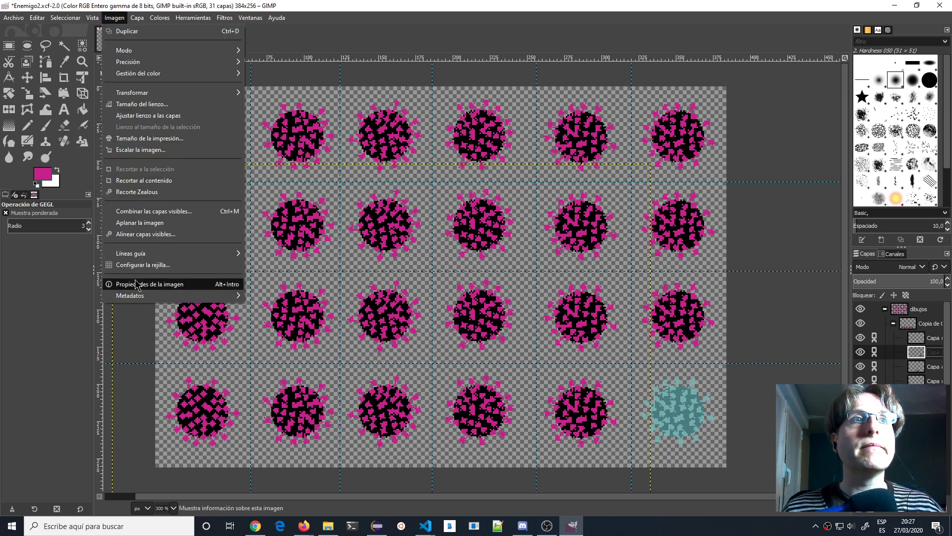
pyautogui.moveTo(137, 18)
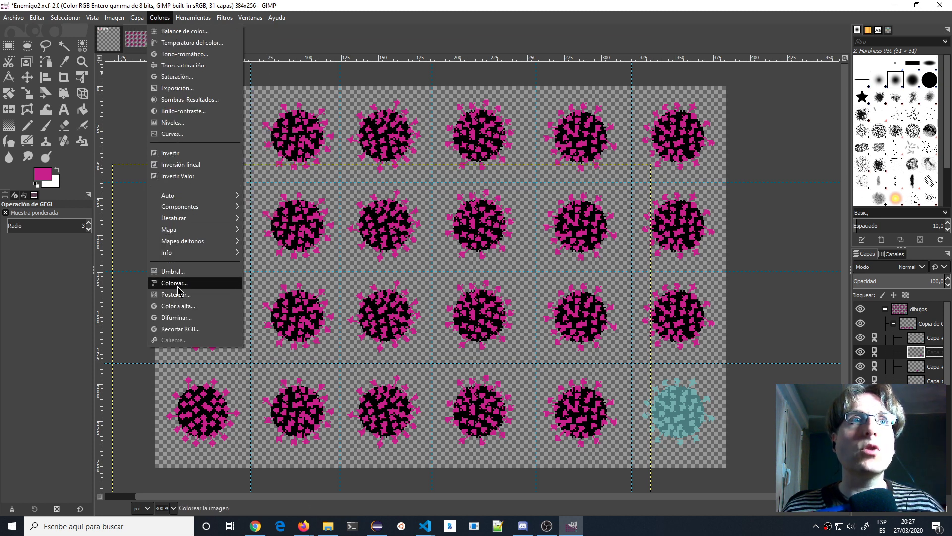
pyautogui.click(183, 283)
pyautogui.click(457, 243)
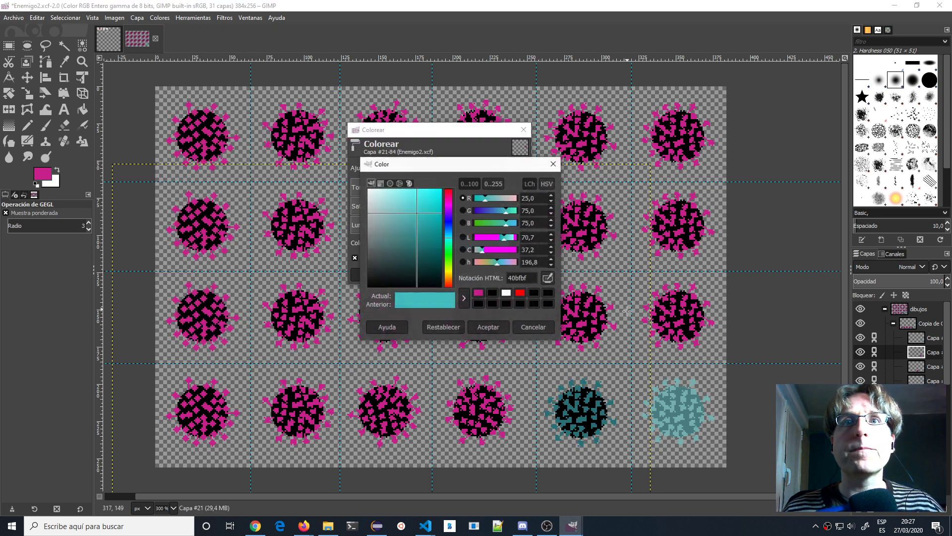
pyautogui.click(488, 327)
pyautogui.click(917, 366)
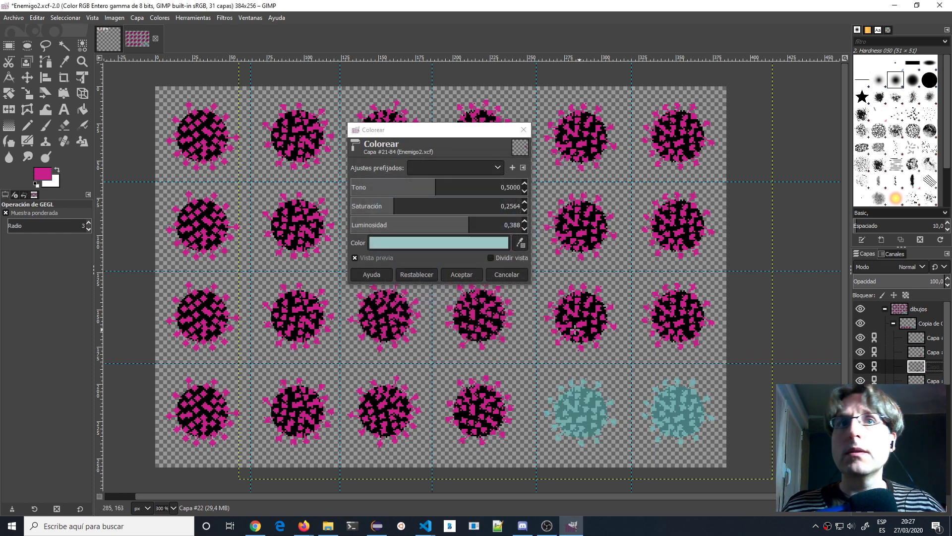
pyautogui.click(461, 275)
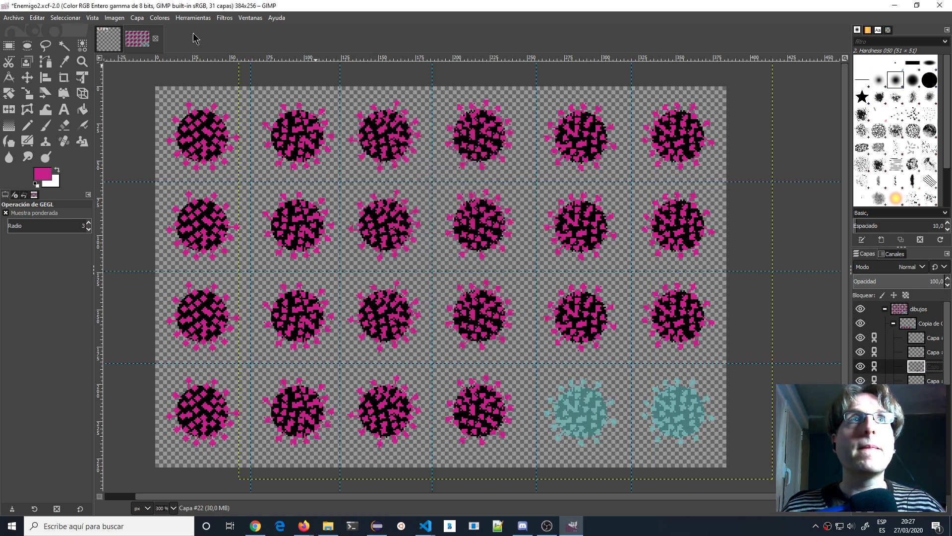
# - Colorize the layer of the fourth virus in the bottom row using HTML colour 9dc5c5
pyautogui.click(193, 17)
pyautogui.moveTo(159, 18)
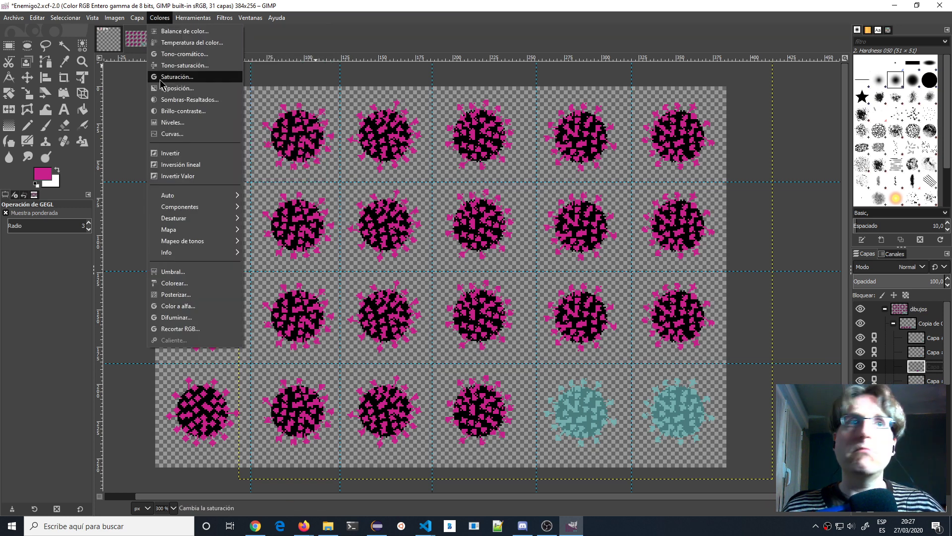
pyautogui.click(174, 283)
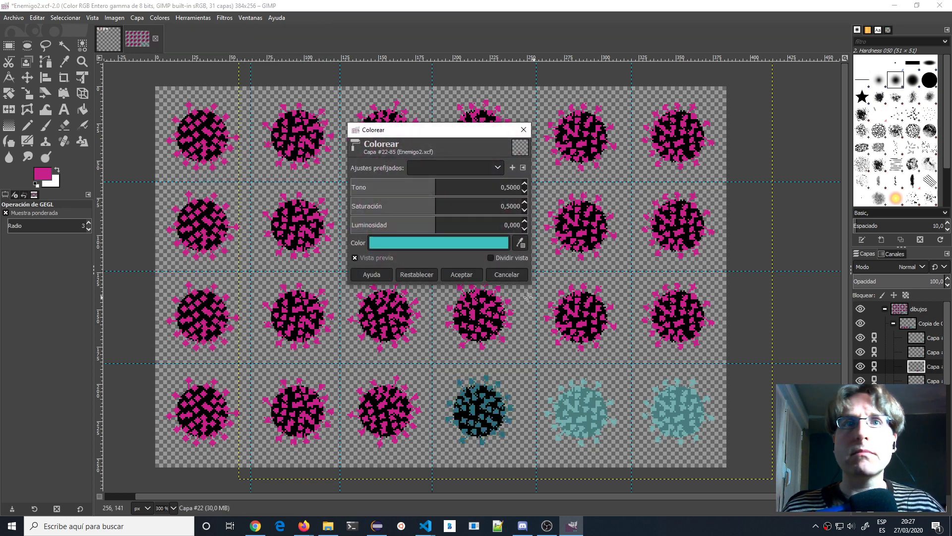
pyautogui.click(476, 243)
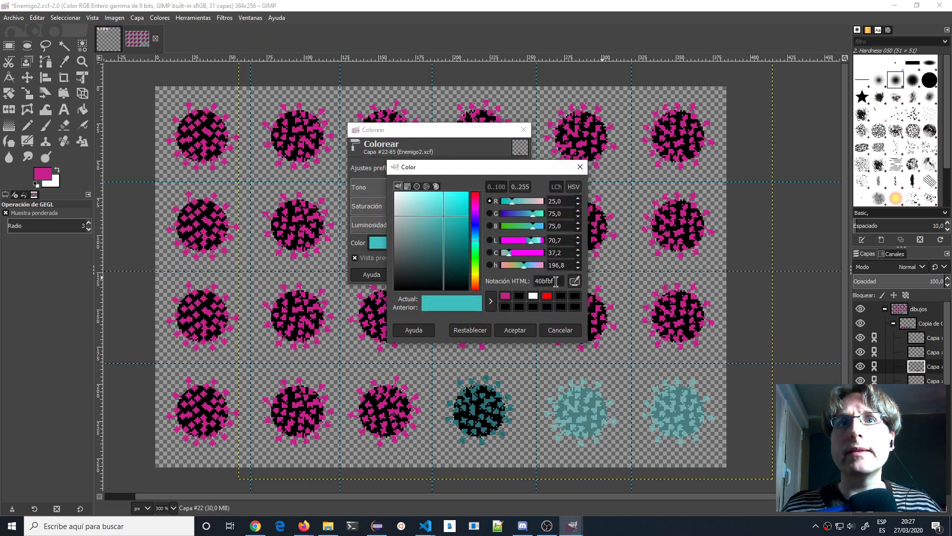
pyautogui.doubleClick(546, 281)
pyautogui.hotkey('ctrl', 'v')
pyautogui.press('Return')
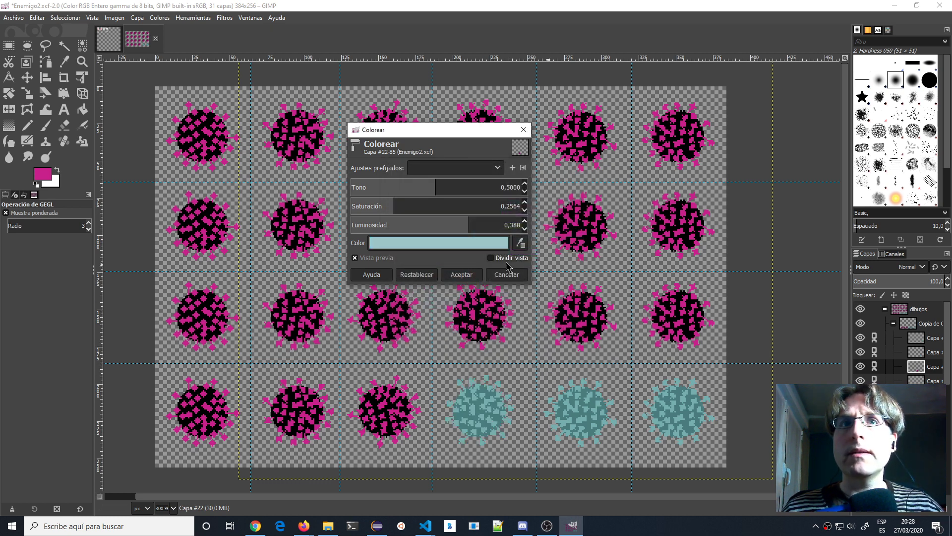
pyautogui.click(460, 275)
# - Select the layer of the third virus in the fourth row and colorize it with 9dc5c5
pyautogui.click(930, 381)
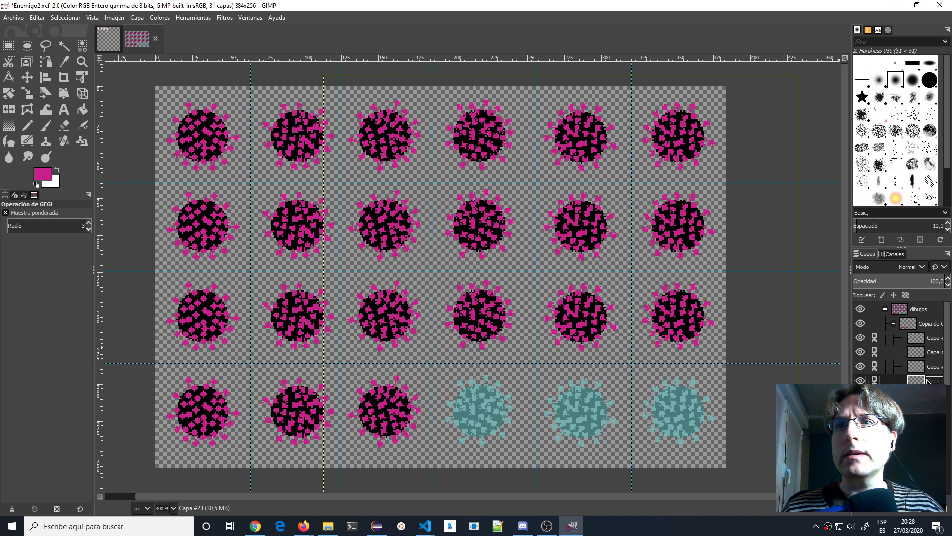
pyautogui.click(199, 18)
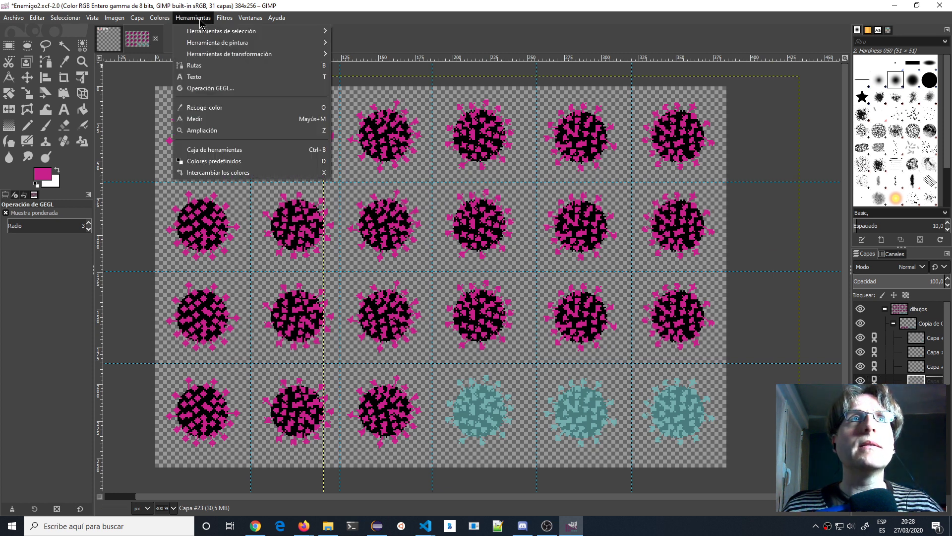
pyautogui.moveTo(160, 18)
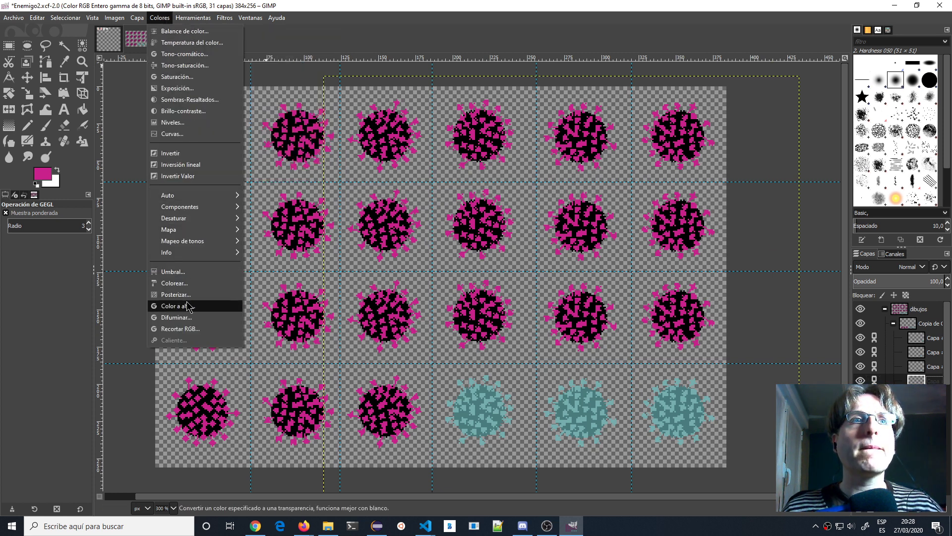
pyautogui.click(177, 286)
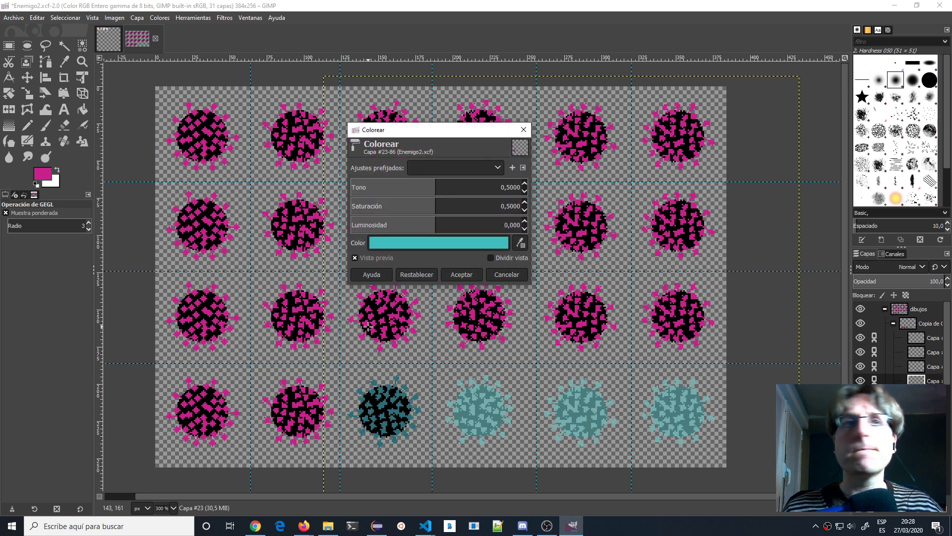
pyautogui.click(442, 246)
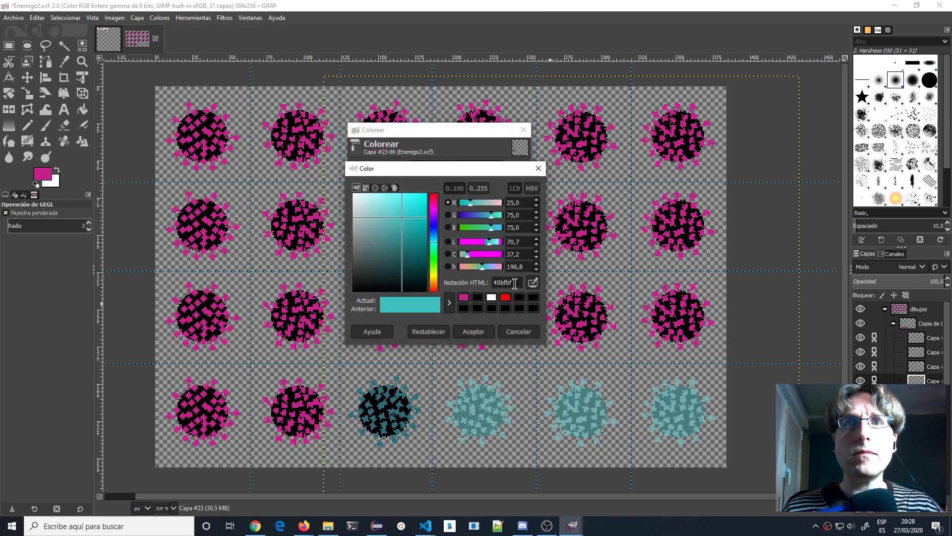
pyautogui.click(470, 331)
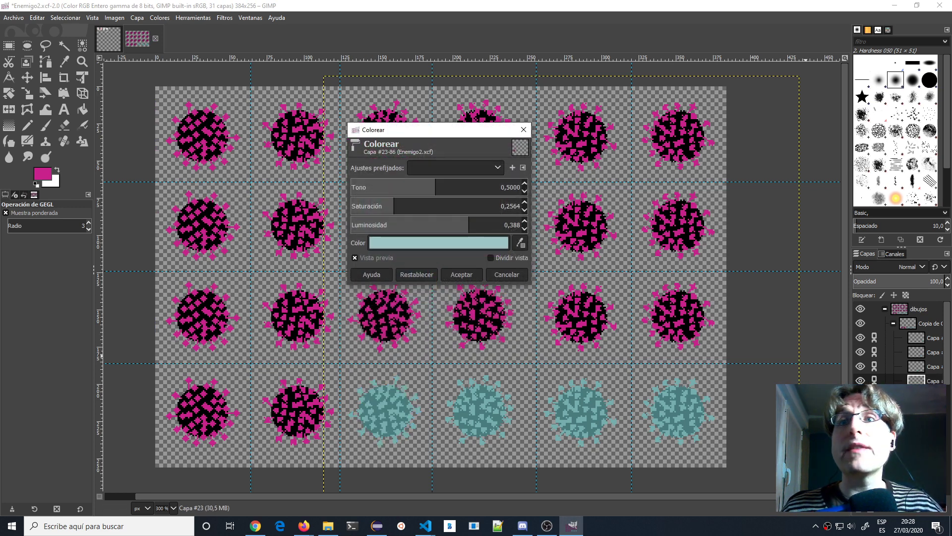
pyautogui.click(462, 274)
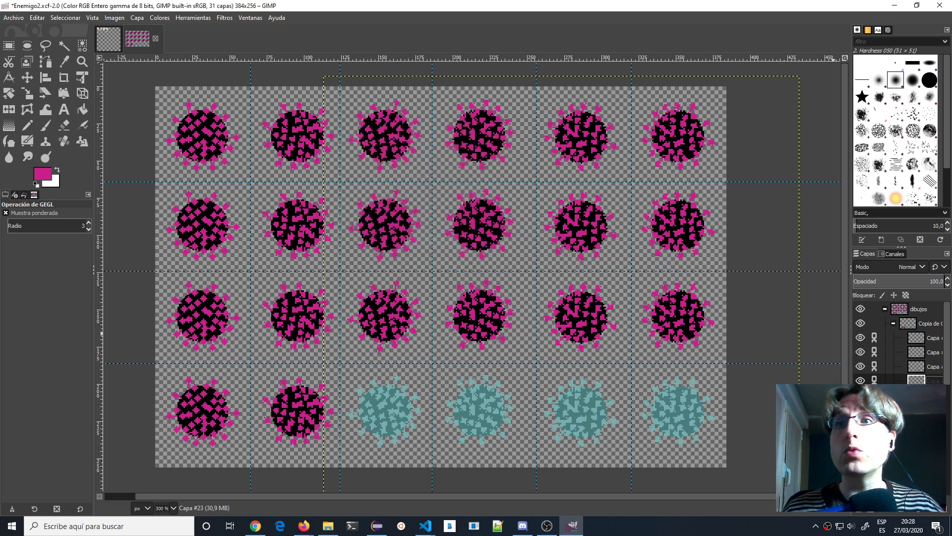
# - Select the layer of the second virus in the fourth row and colorize it with HTML colour 9dc5c5
pyautogui.press('pagedown')
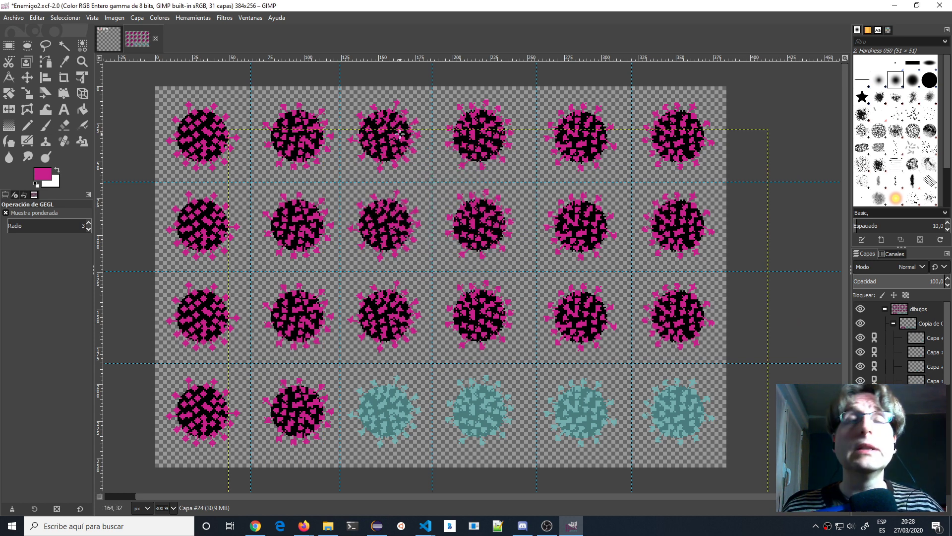
pyautogui.click(196, 19)
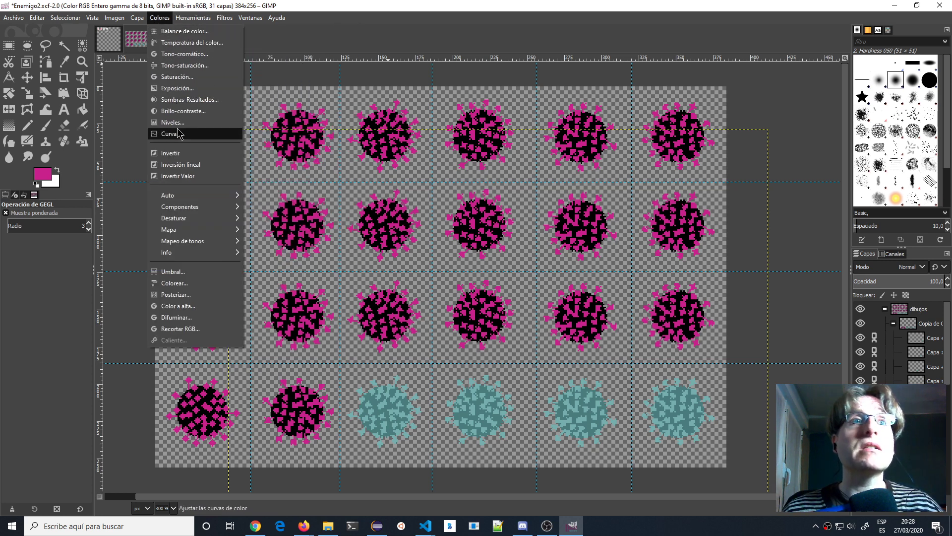
pyautogui.click(137, 17)
pyautogui.click(155, 19)
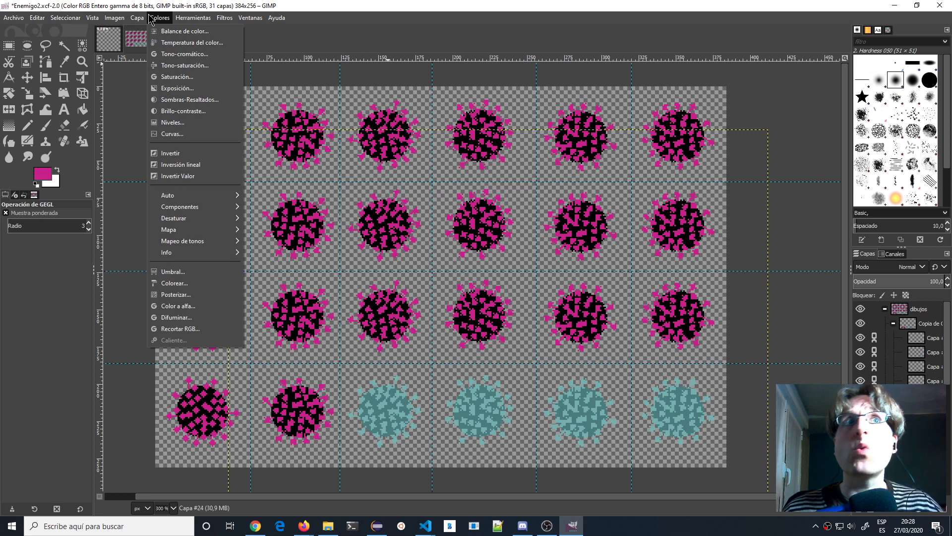
pyautogui.click(174, 283)
pyautogui.click(449, 242)
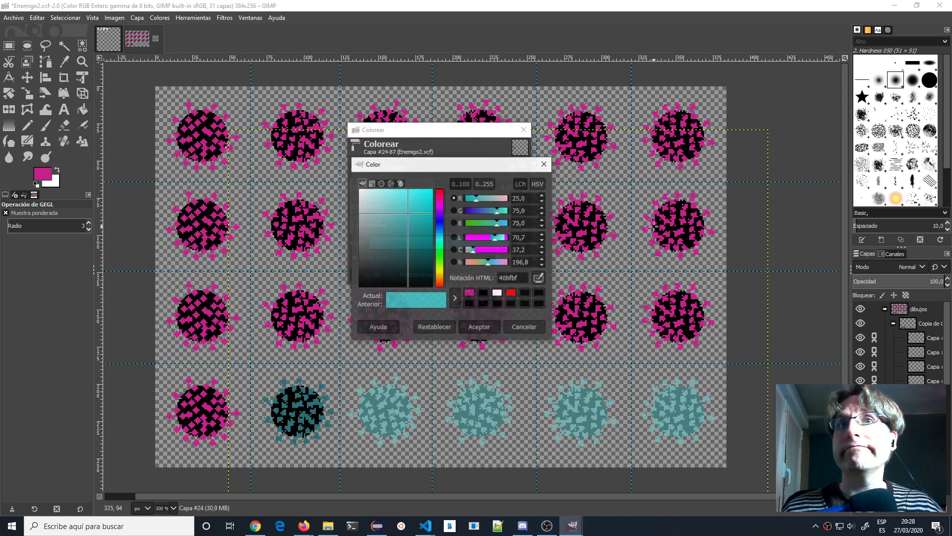
pyautogui.moveTo(518, 278); pyautogui.dragTo(500, 278)
pyautogui.write('9dc5c5')
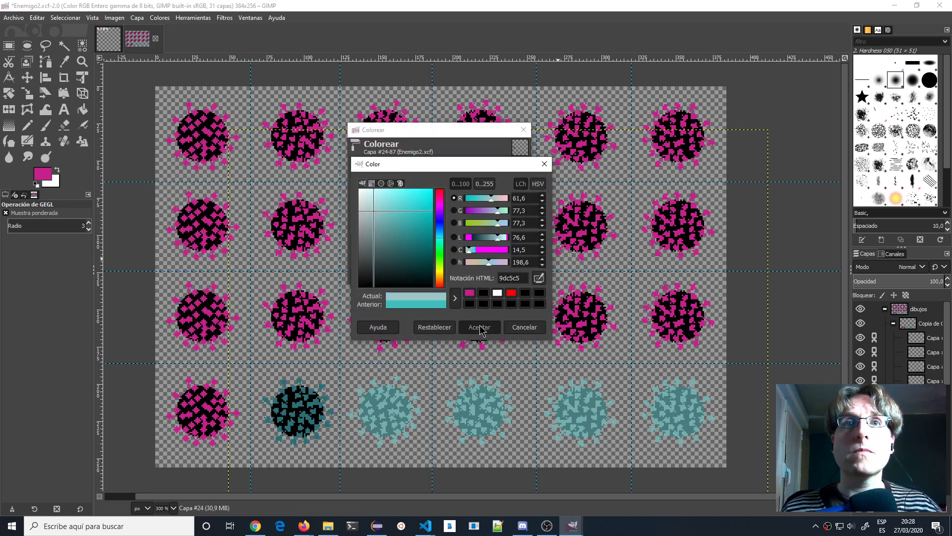
pyautogui.click(479, 327)
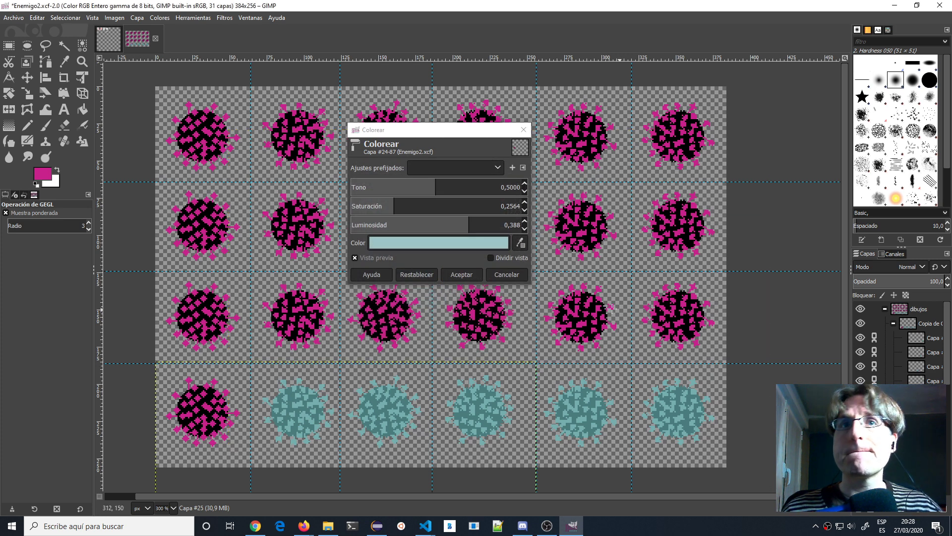
pyautogui.click(461, 274)
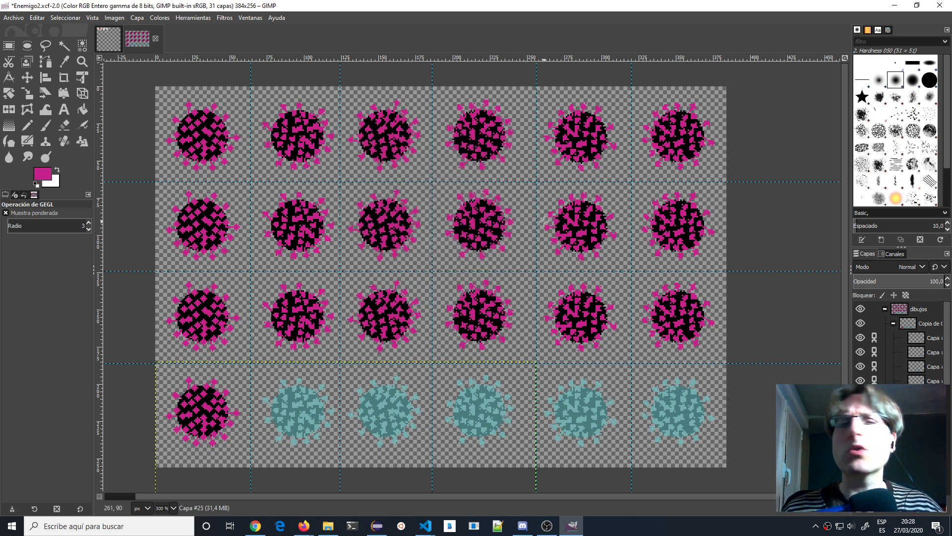
# - Colorize the first virus in the fourth row with the same pale teal 9dc5c5
pyautogui.click(199, 19)
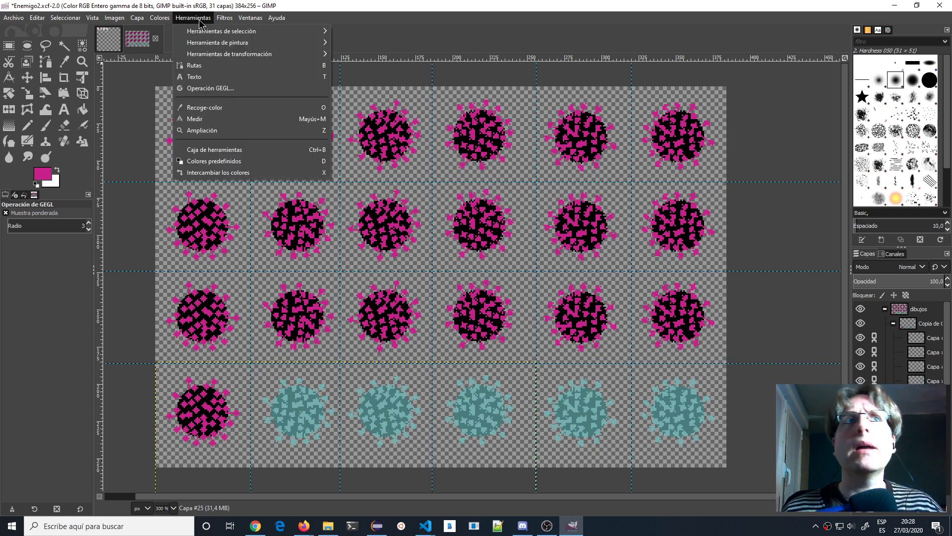
pyautogui.moveTo(160, 18)
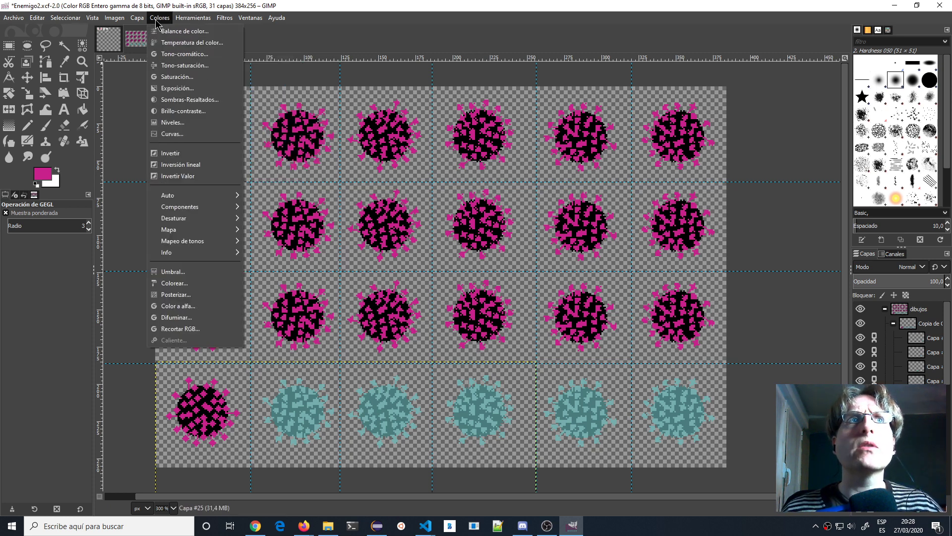
pyautogui.click(190, 284)
pyautogui.click(441, 245)
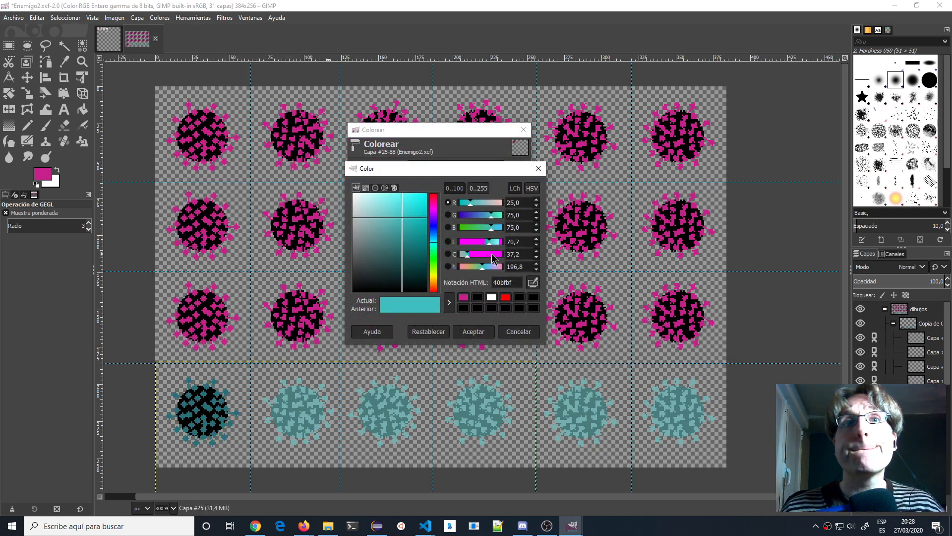
pyautogui.click(472, 331)
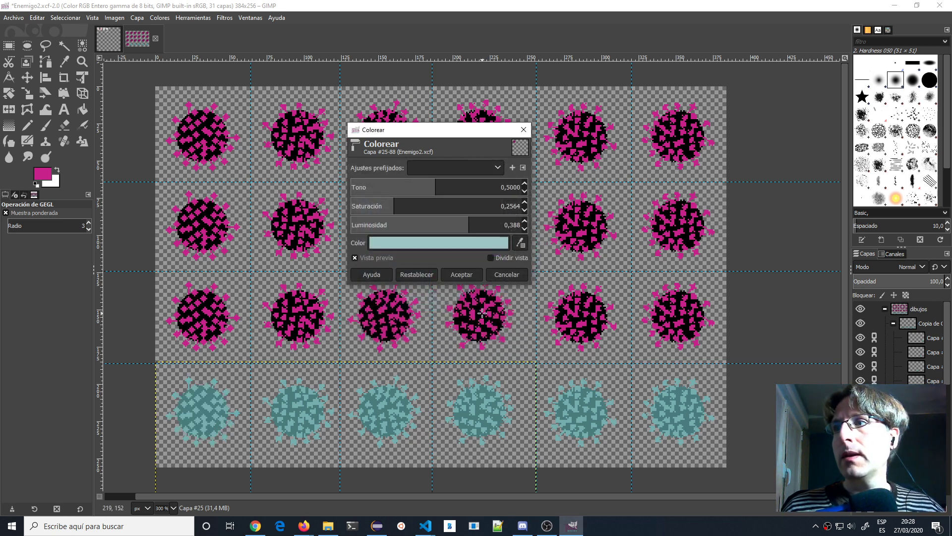
pyautogui.click(466, 272)
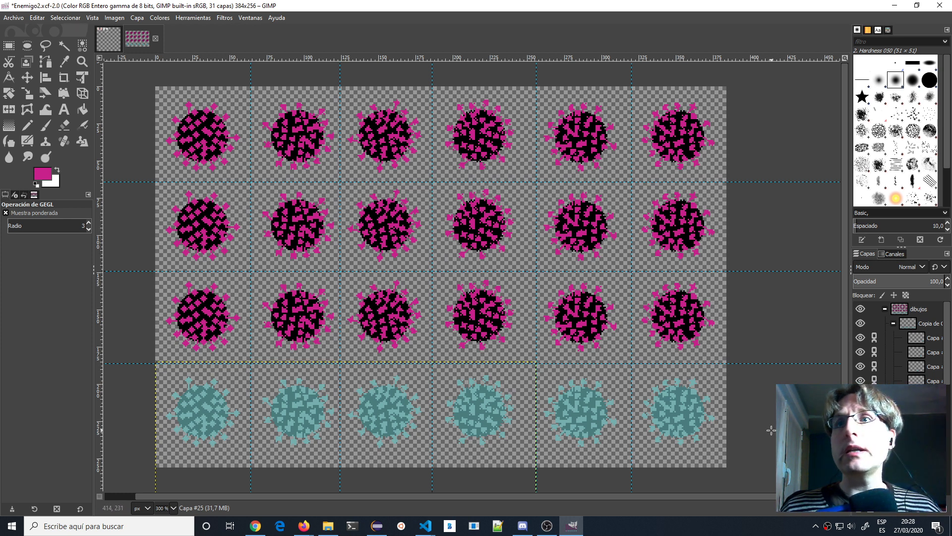
# - Unlink the fourth-row virus layers and collapse the first two layer groups inside dibujos
pyautogui.click(875, 337)
pyautogui.click(874, 352)
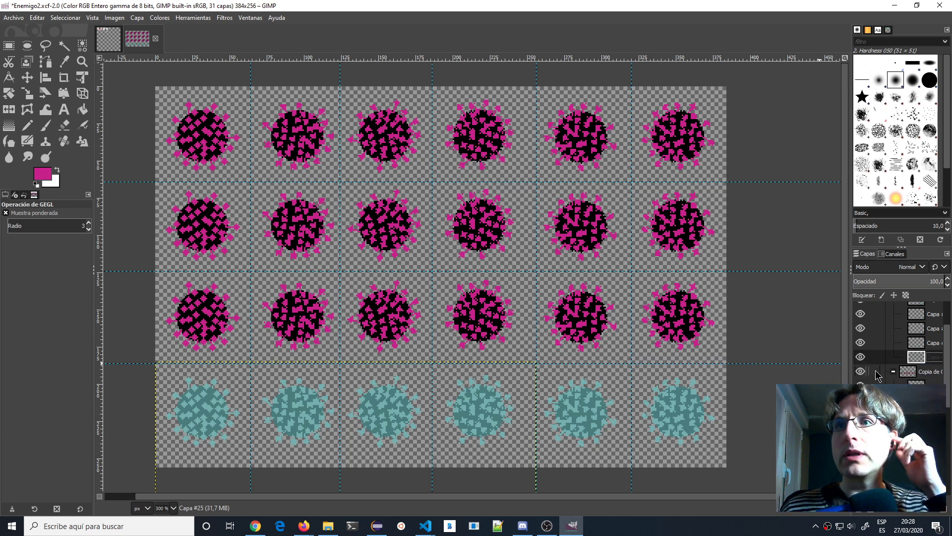
pyautogui.click(893, 323)
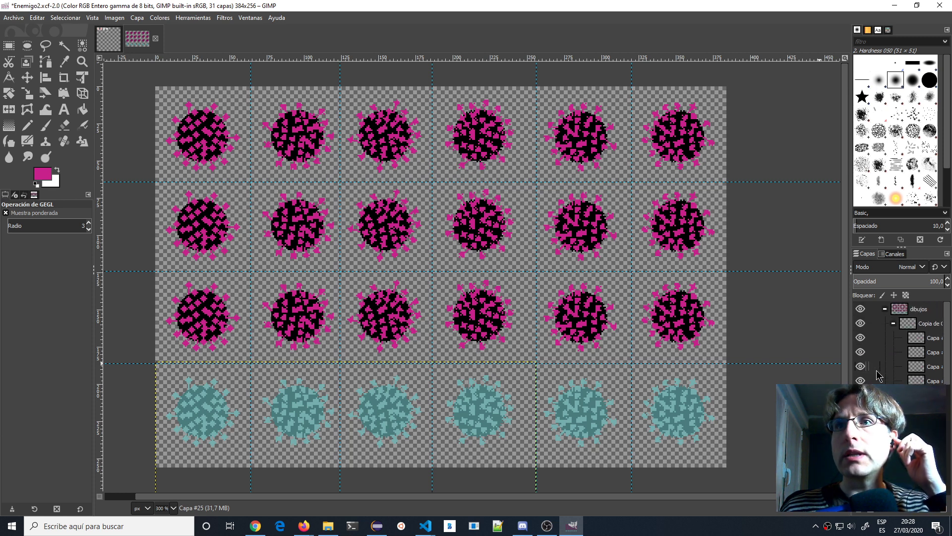
pyautogui.click(893, 338)
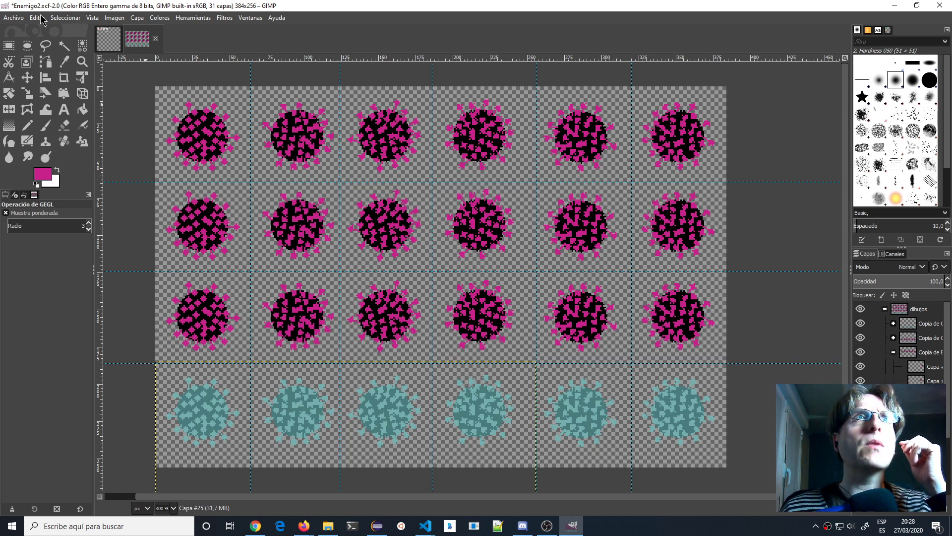
# - Save the changes to Enemigo2.xcf
pyautogui.click(13, 17)
pyautogui.click(42, 113)
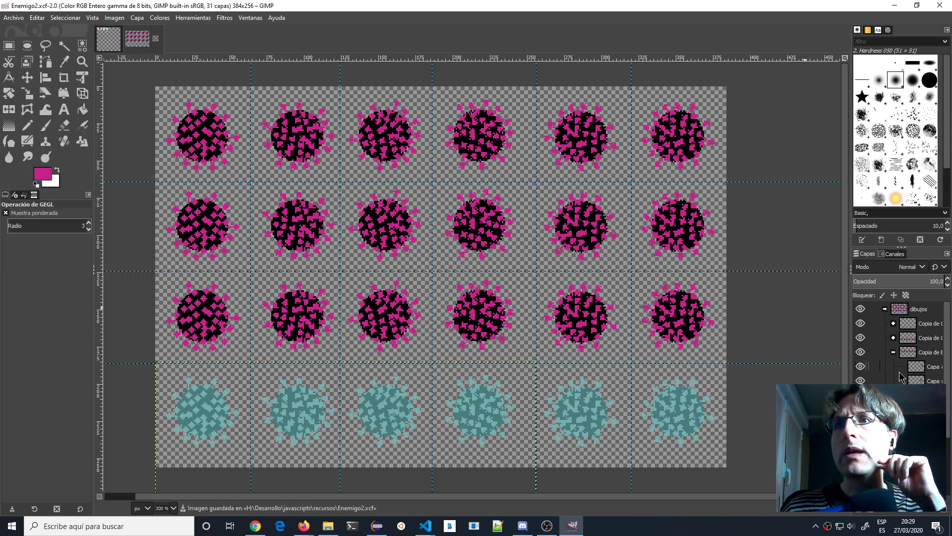
# - Identify the layer of the sixth virus in the second row and colorize it with the default teal 40bfbf
pyautogui.click(874, 366)
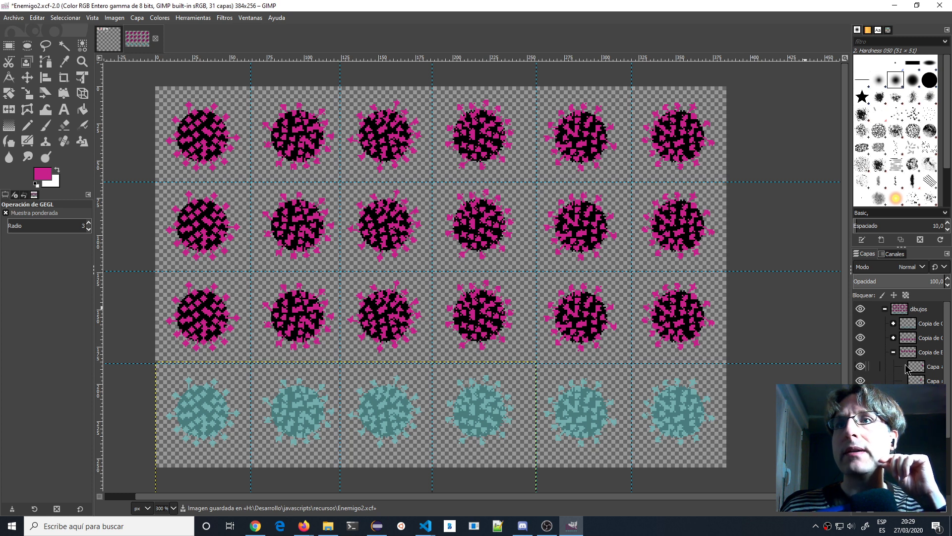
pyautogui.click(861, 367)
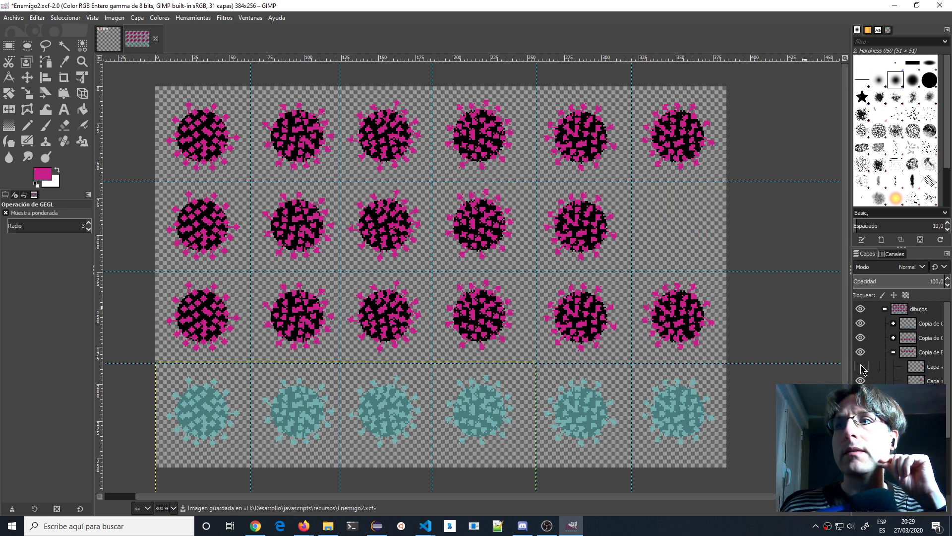
pyautogui.click(862, 368)
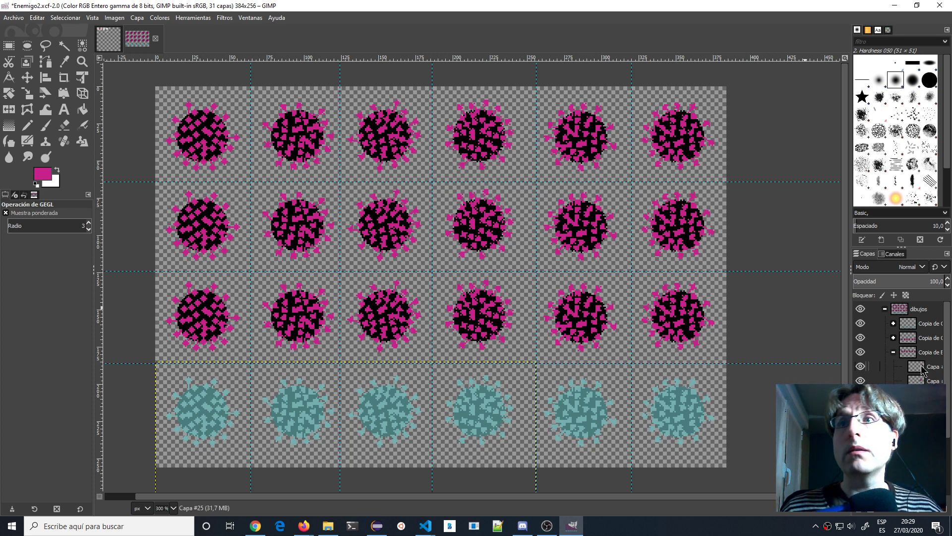
pyautogui.click(930, 370)
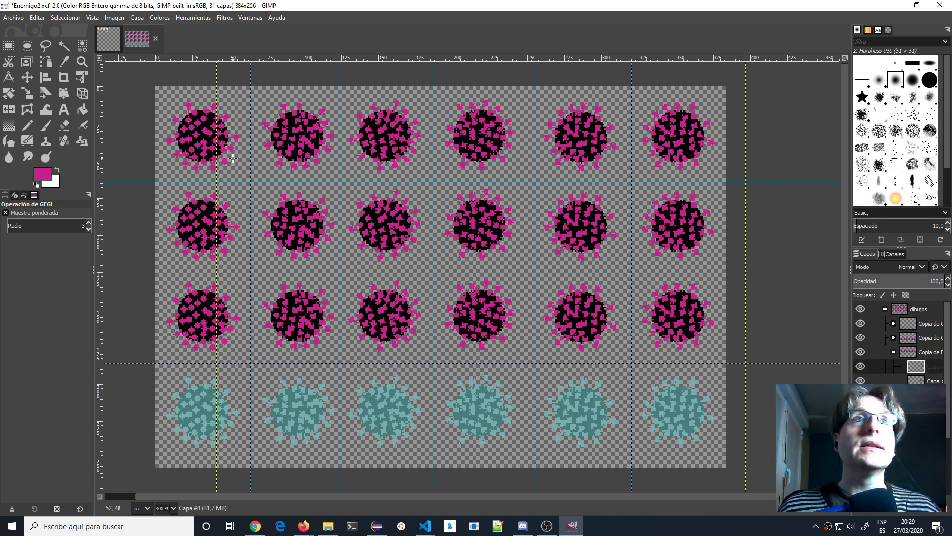
pyautogui.click(157, 19)
pyautogui.click(175, 283)
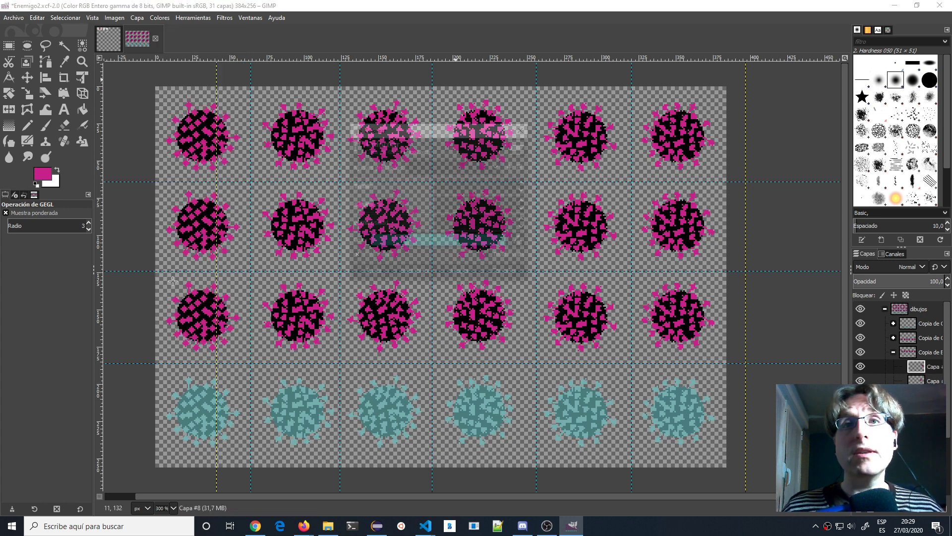
pyautogui.click(404, 239)
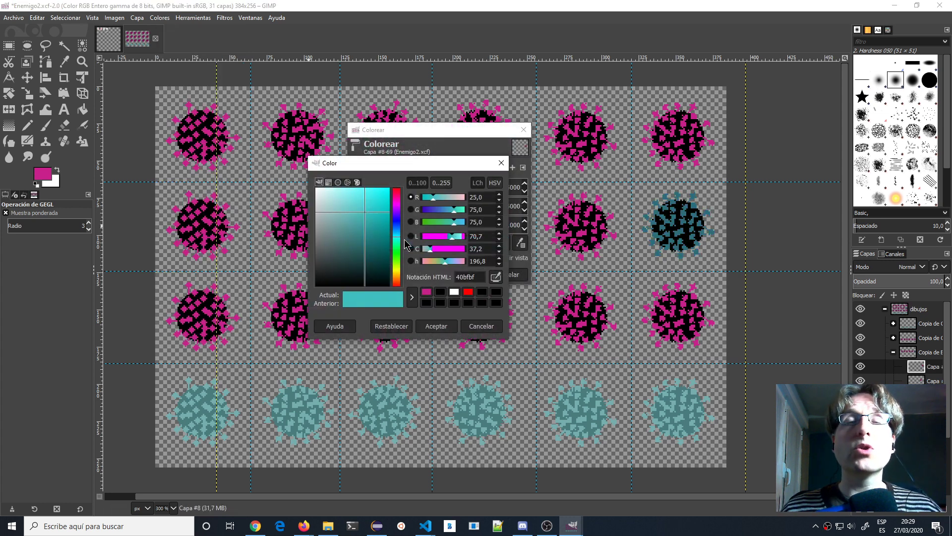
pyautogui.click(441, 315)
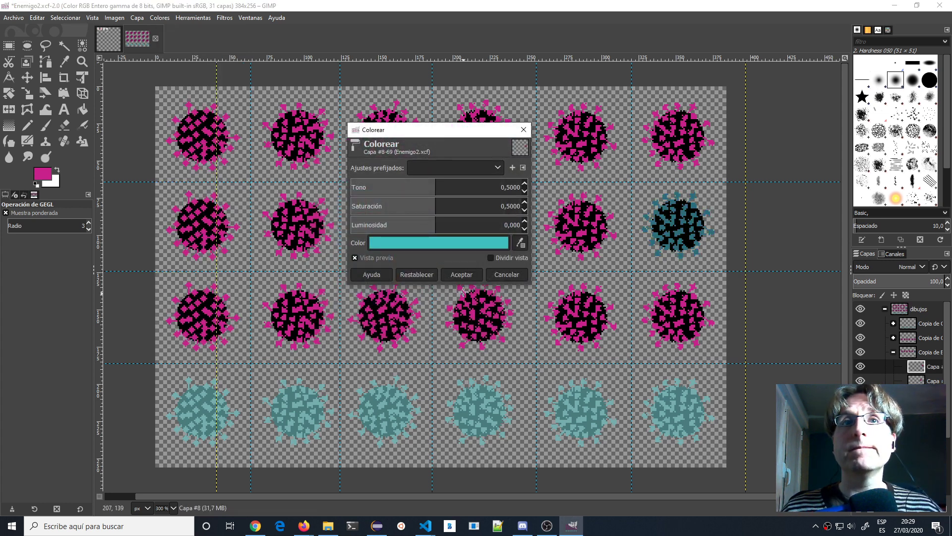
pyautogui.click(462, 275)
# - Select the layer of the fifth virus in the second row and colorize it with the default teal
pyautogui.click(939, 380)
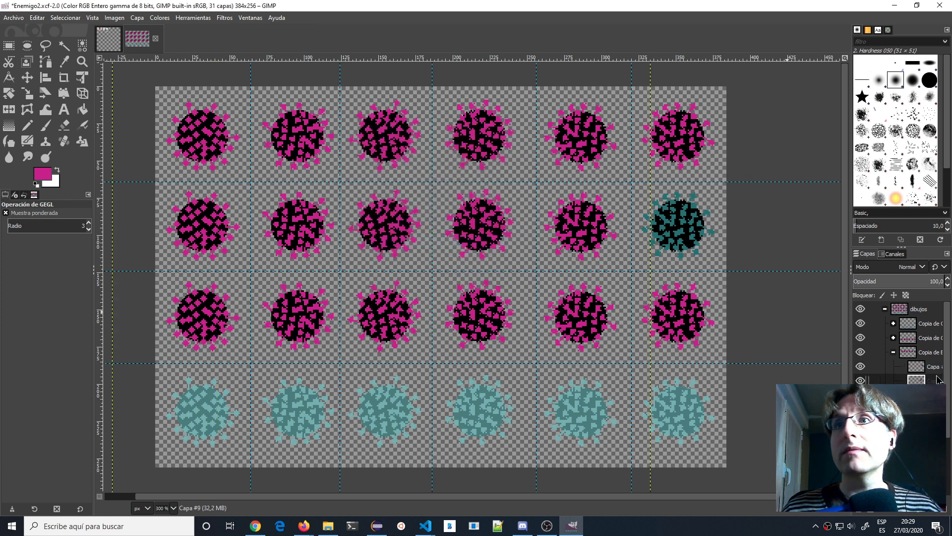
pyautogui.click(208, 17)
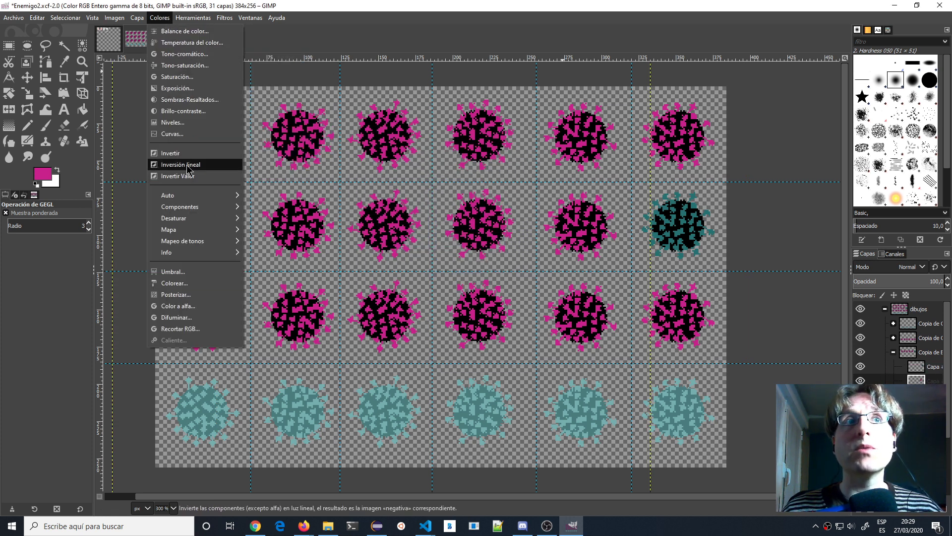
pyautogui.click(181, 283)
pyautogui.click(461, 274)
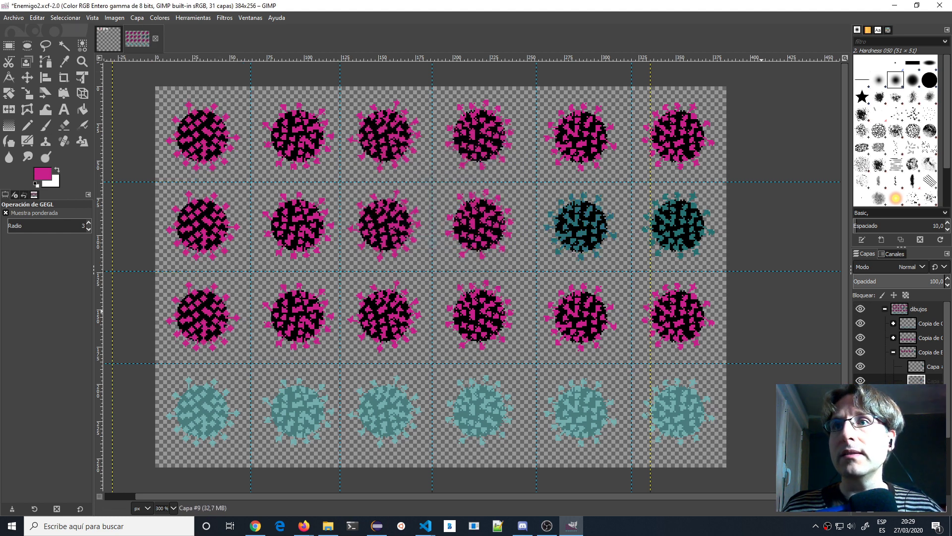
# - Colorize the fourth virus in the second row using hue 0.5, saturation 0.5 and lightness 0
pyautogui.click(159, 18)
pyautogui.click(173, 284)
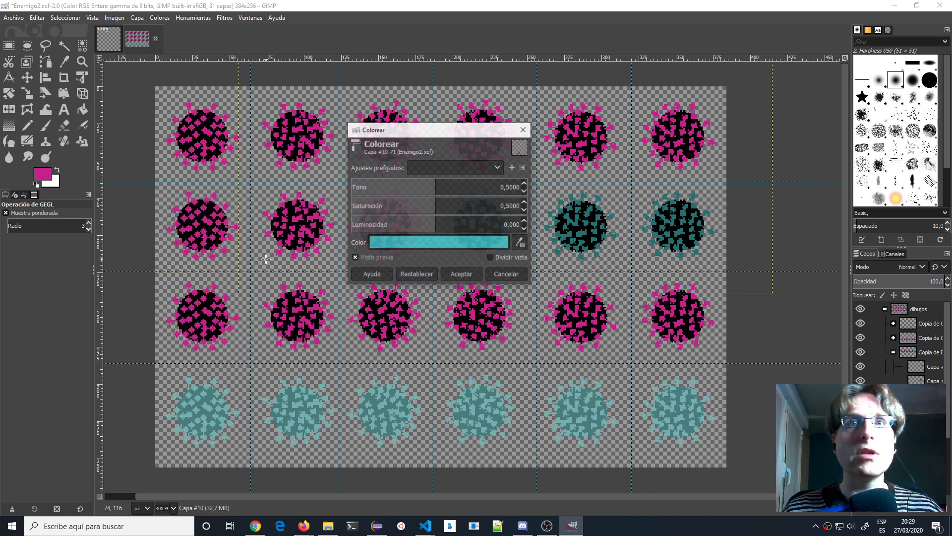
pyautogui.click(461, 274)
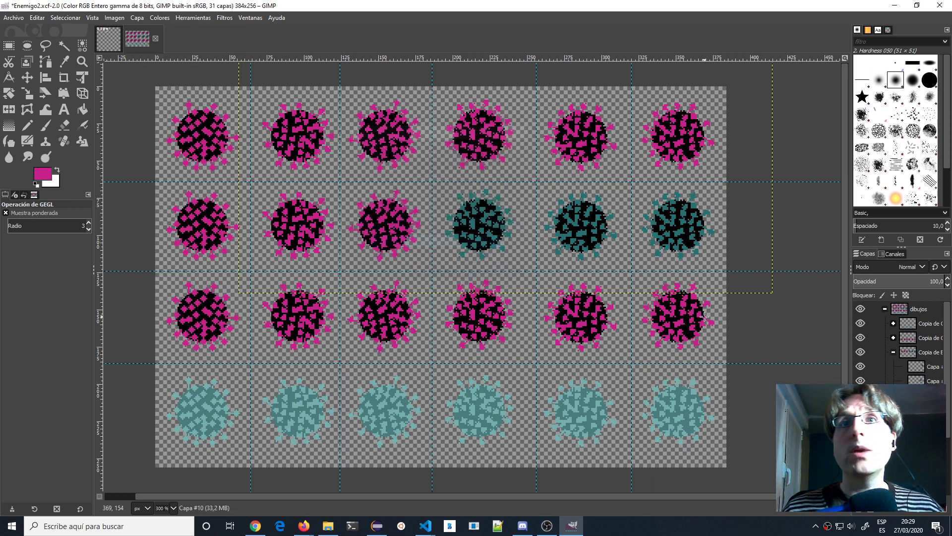
# - Select the layer of the third virus in the second row and colorize it with the default teal settings
pyautogui.press('pageup')
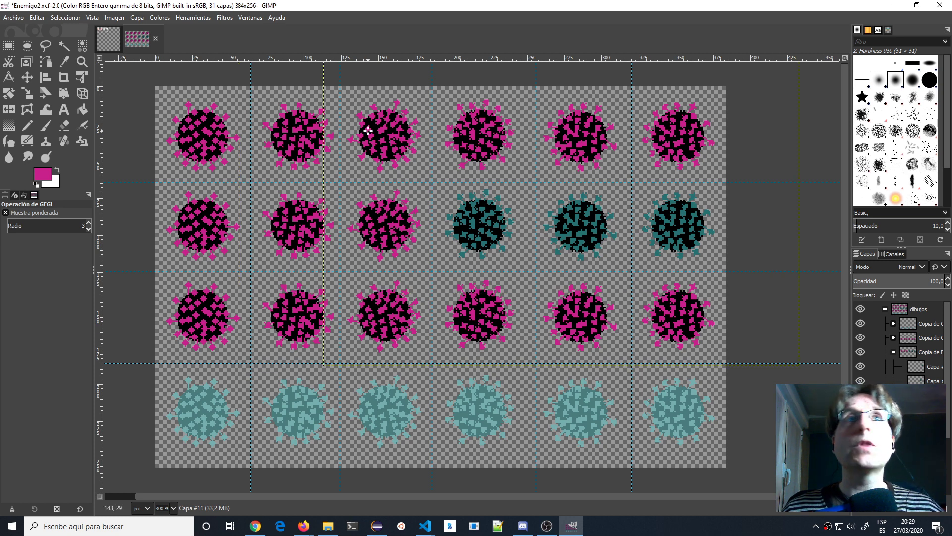
pyautogui.click(193, 18)
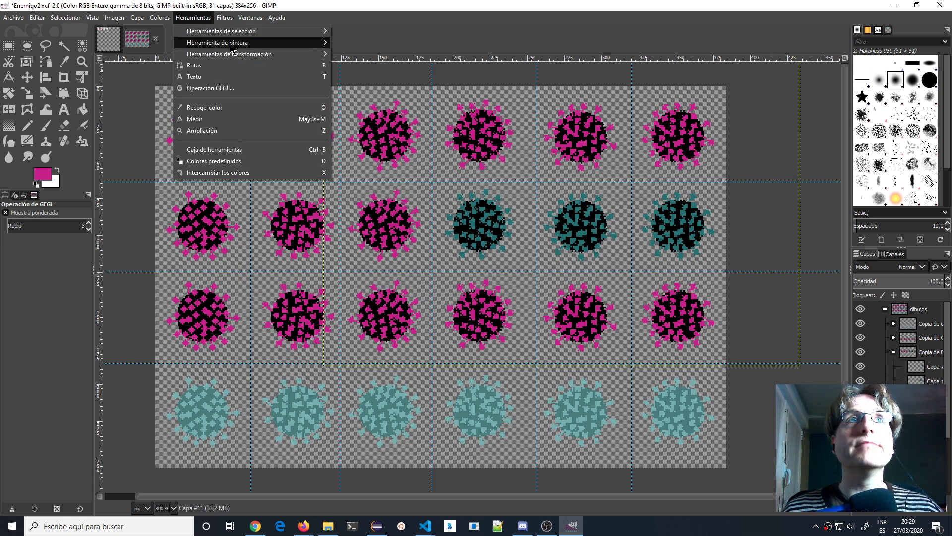
pyautogui.click(160, 18)
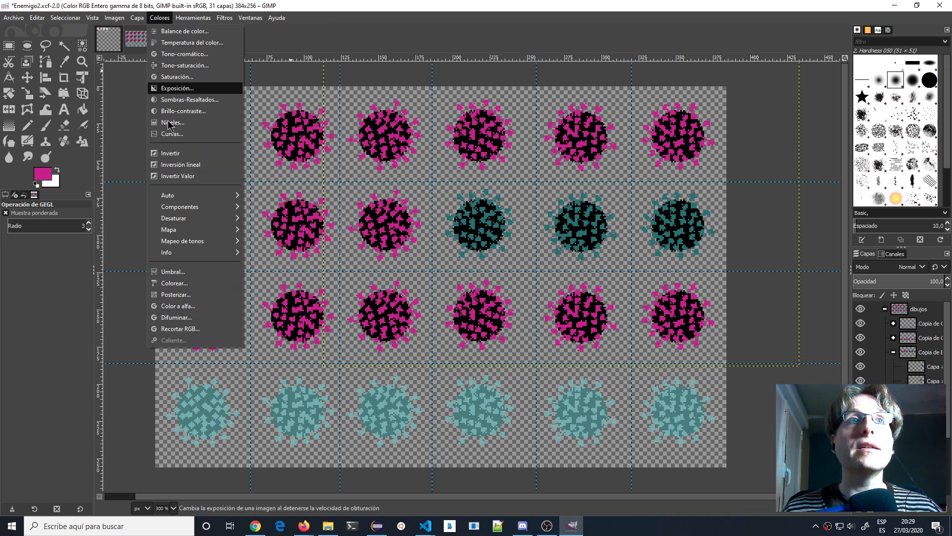
pyautogui.click(178, 284)
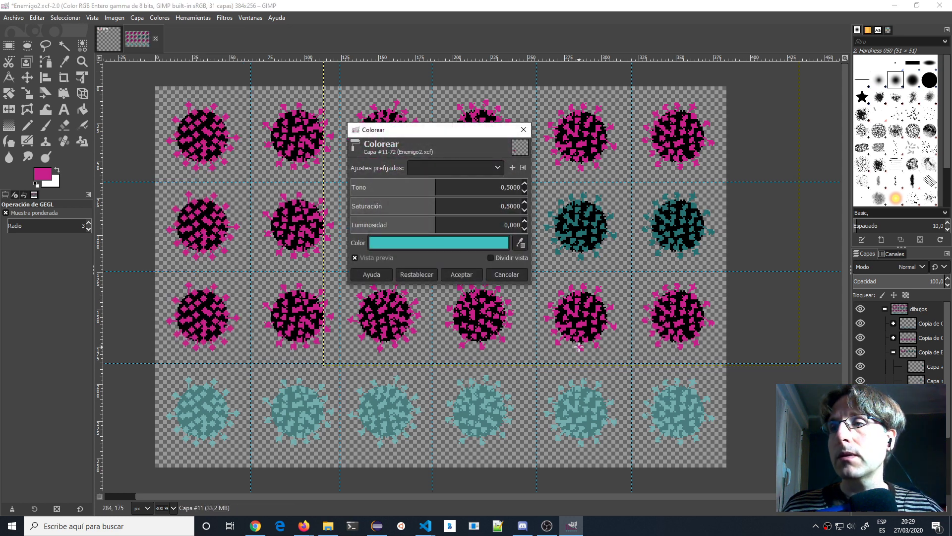
pyautogui.click(460, 273)
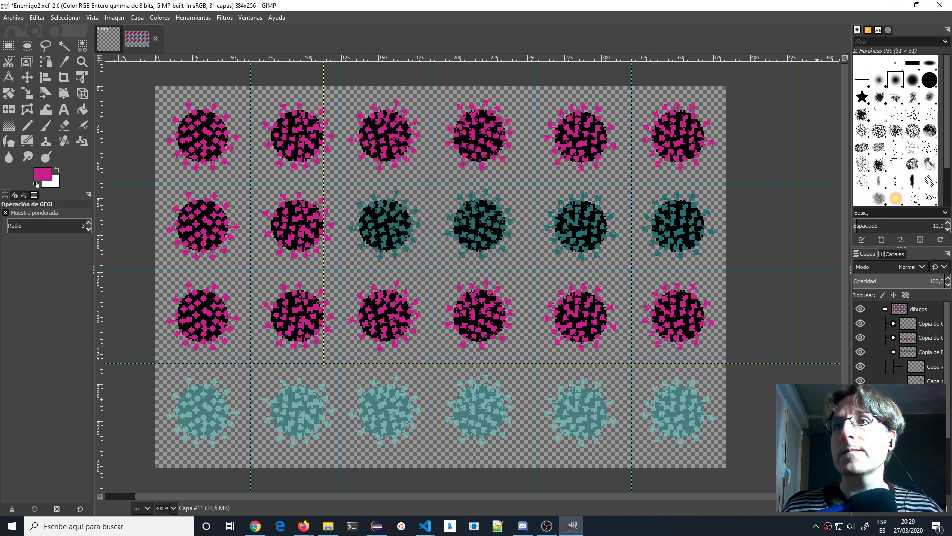
# - Select the layer of the second virus in the second row and colorize it with the default teal settings
pyautogui.press('pageup')
pyautogui.click(191, 18)
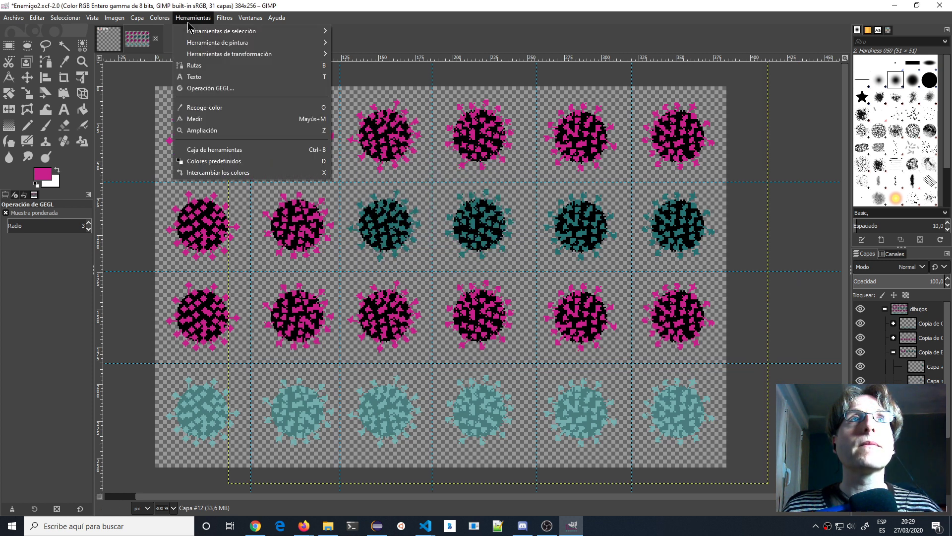
pyautogui.moveTo(159, 20)
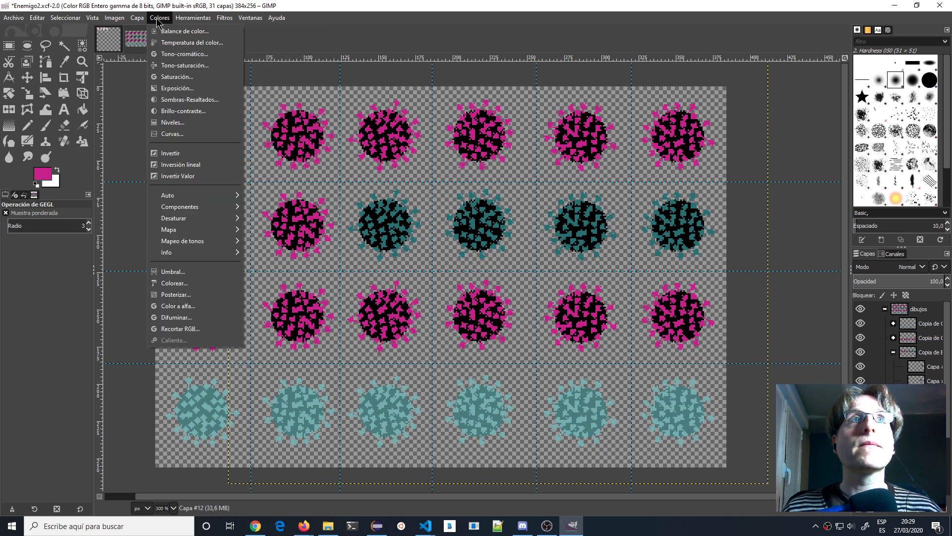
pyautogui.click(193, 284)
pyautogui.click(462, 276)
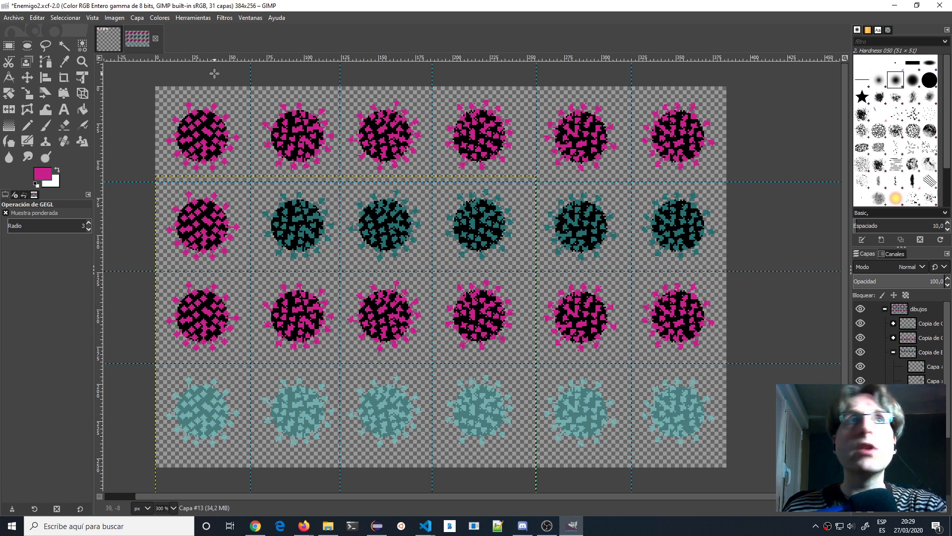
# - Colorize the first virus in the second row with hue 0.5, saturation 0.5 and lightness 0, and save Enemigo2.xcf
pyautogui.click(135, 18)
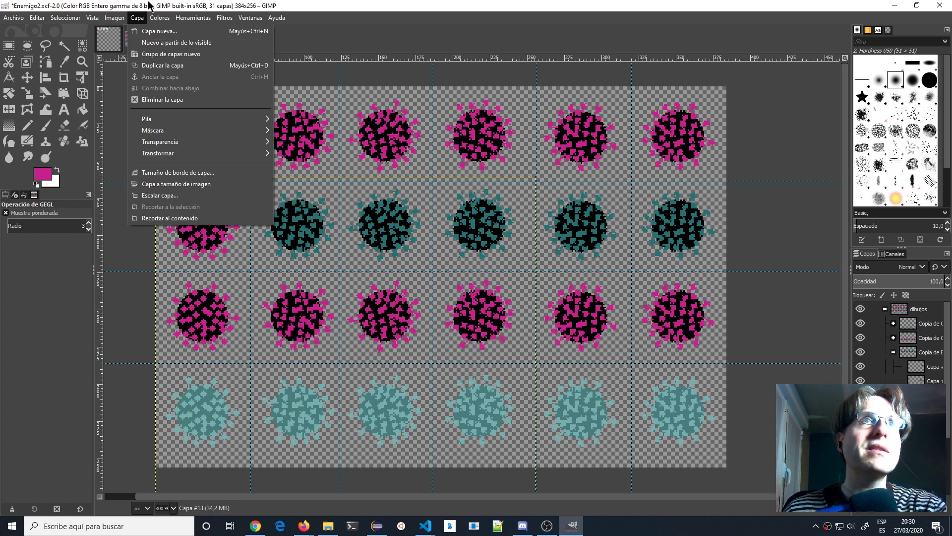
pyautogui.moveTo(159, 18)
pyautogui.click(175, 283)
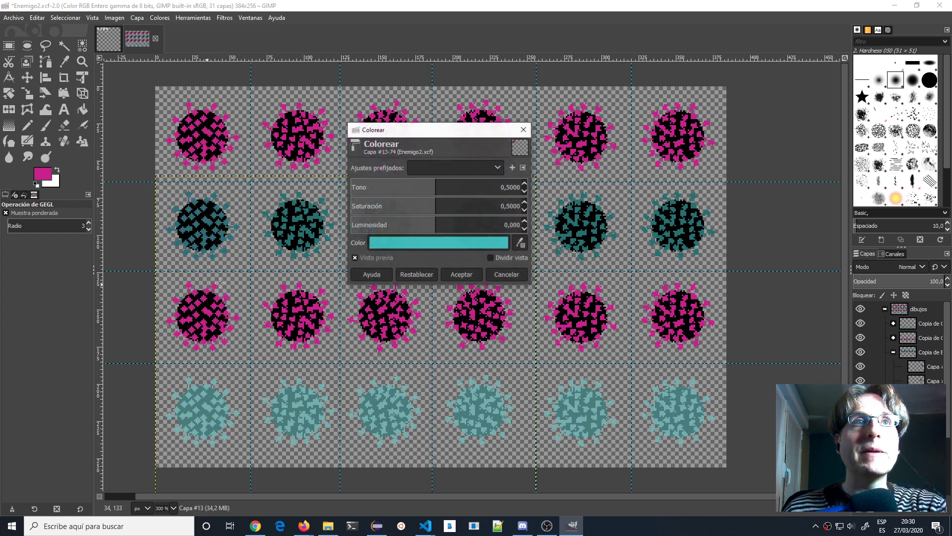
pyautogui.click(463, 278)
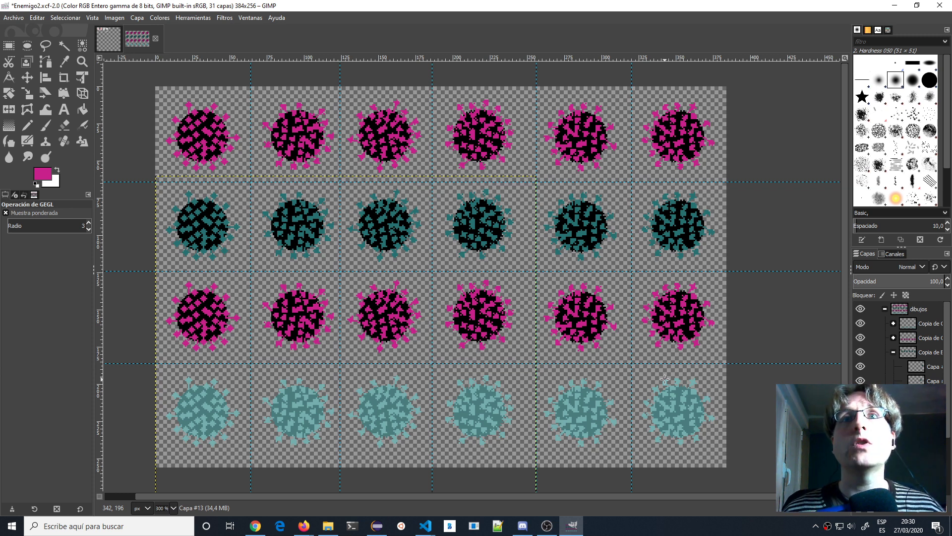
pyautogui.click(14, 18)
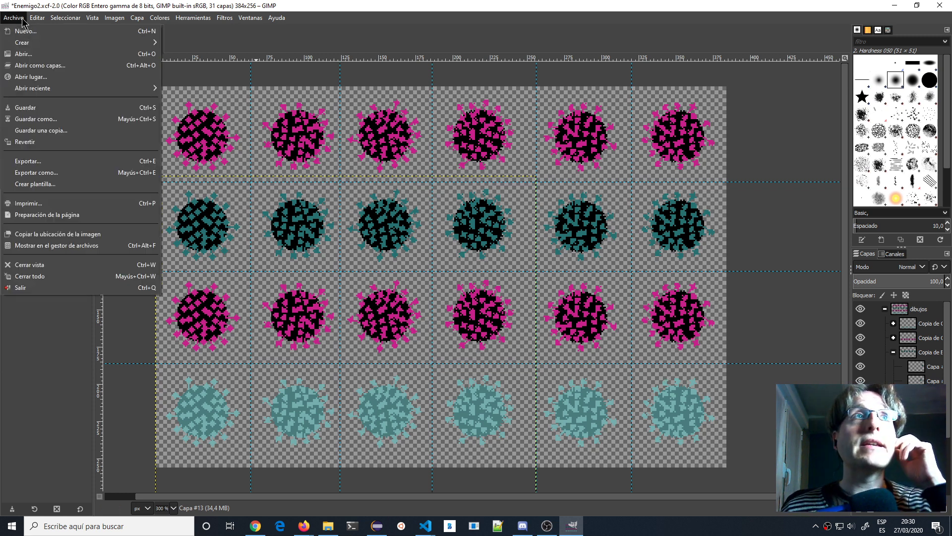
pyautogui.click(33, 107)
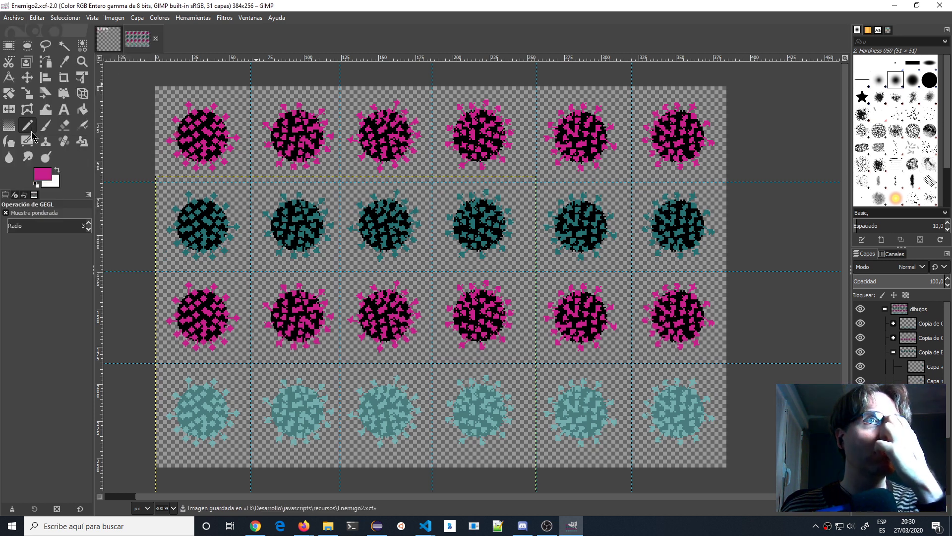
# - Export the sprite sheet as Enemigo2.png into the JS_game_plataform\recursos folder with the default PNG options
pyautogui.click(21, 18)
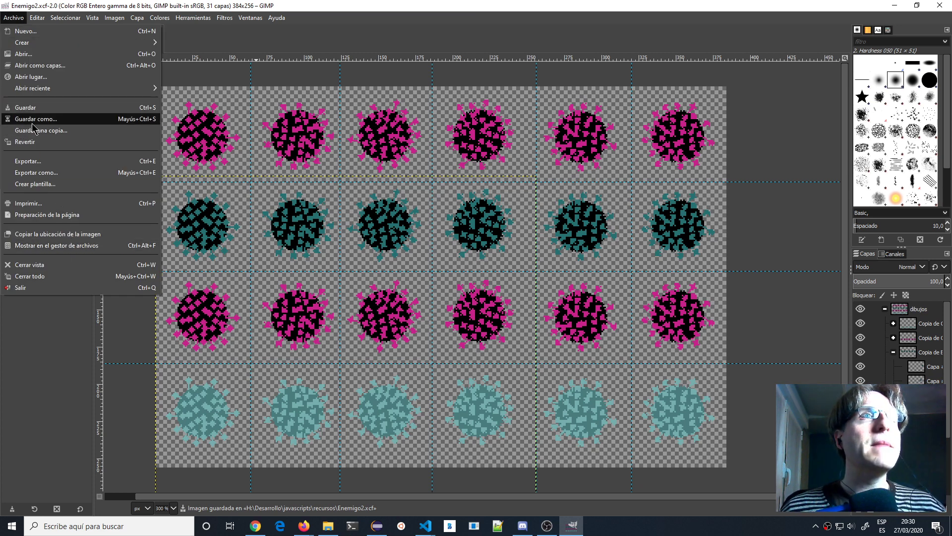
pyautogui.click(37, 161)
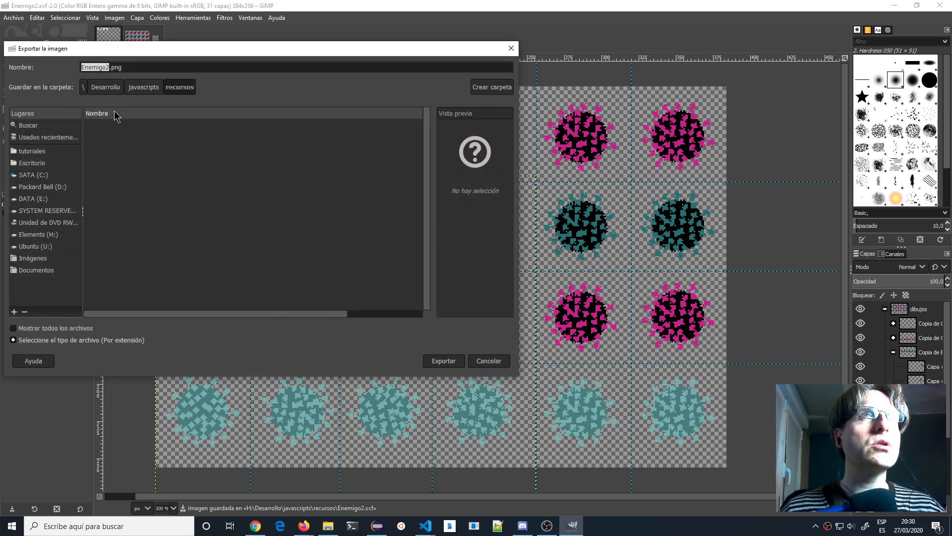
pyautogui.click(149, 93)
pyautogui.doubleClick(113, 129)
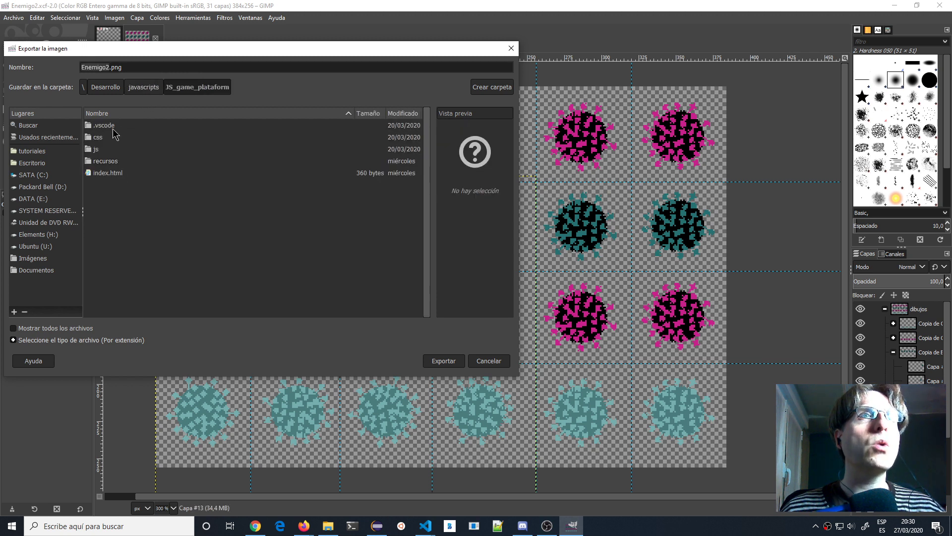
pyautogui.doubleClick(101, 149)
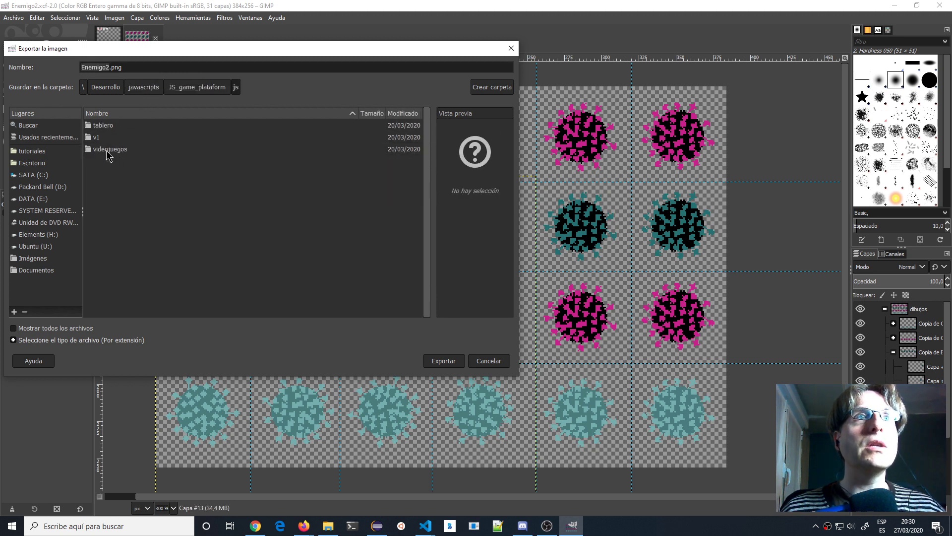
pyautogui.doubleClick(107, 149)
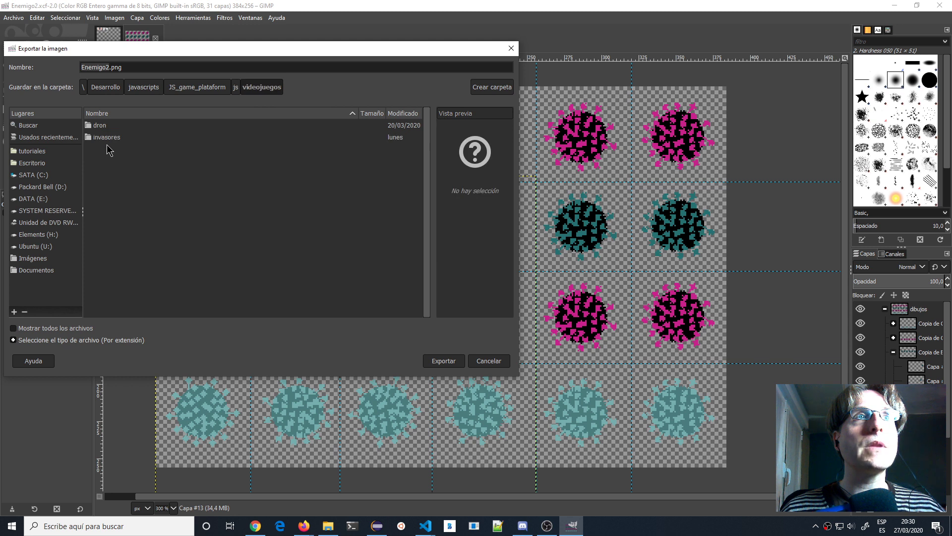
pyautogui.doubleClick(106, 139)
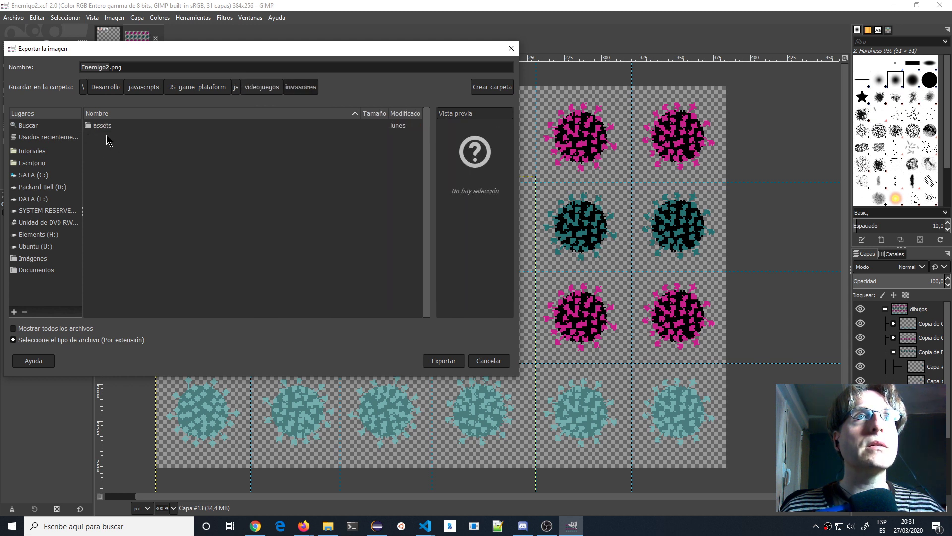
pyautogui.click(210, 92)
pyautogui.doubleClick(106, 161)
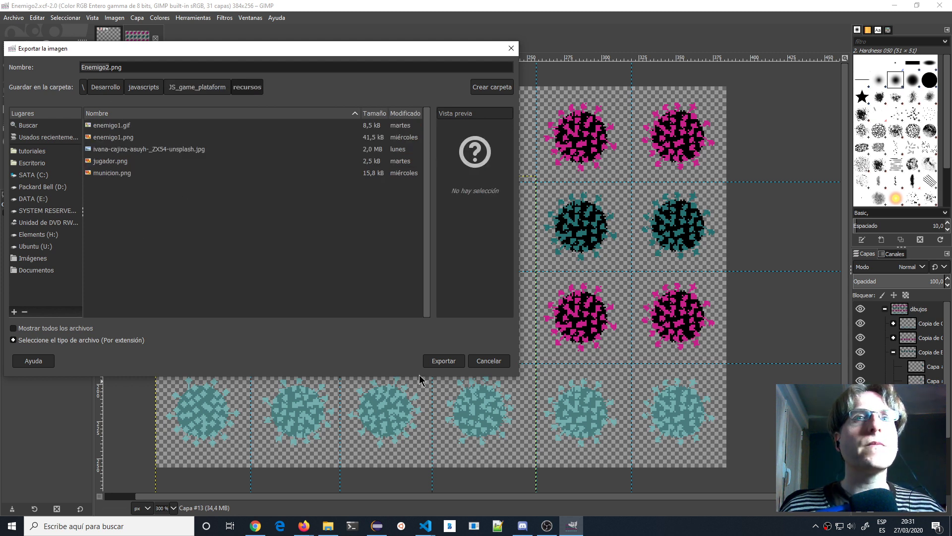
pyautogui.click(455, 360)
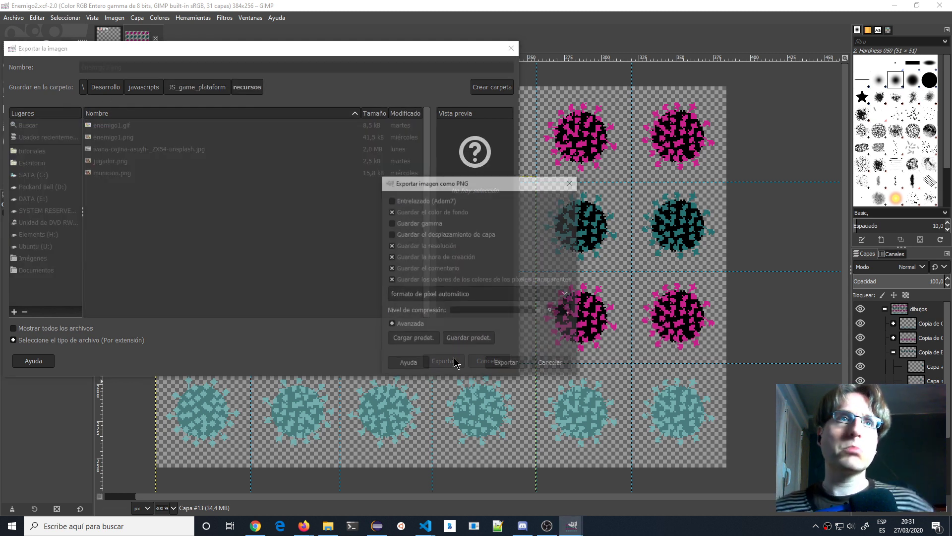
pyautogui.click(492, 368)
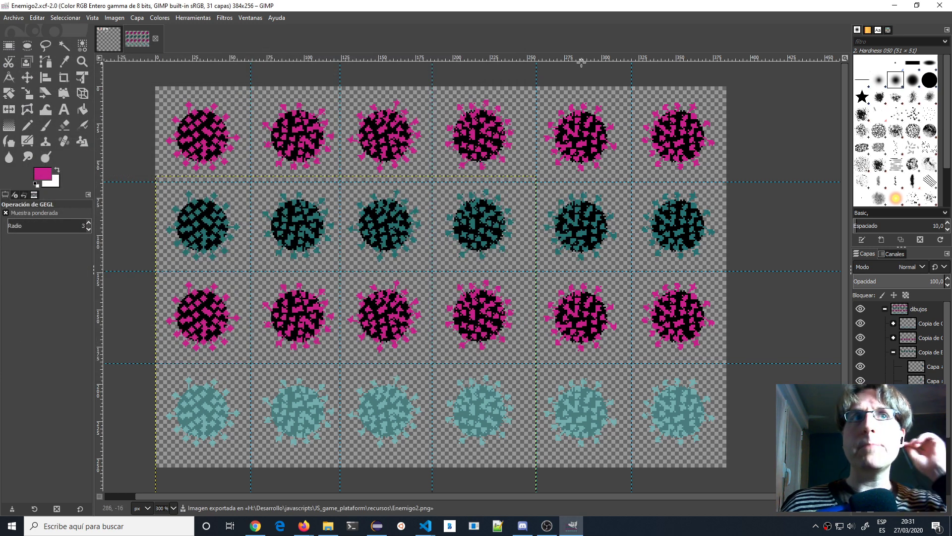
# - Minimize the image editor and switch to the JS_game_plataform project in Visual Studio Code
pyautogui.click(895, 6)
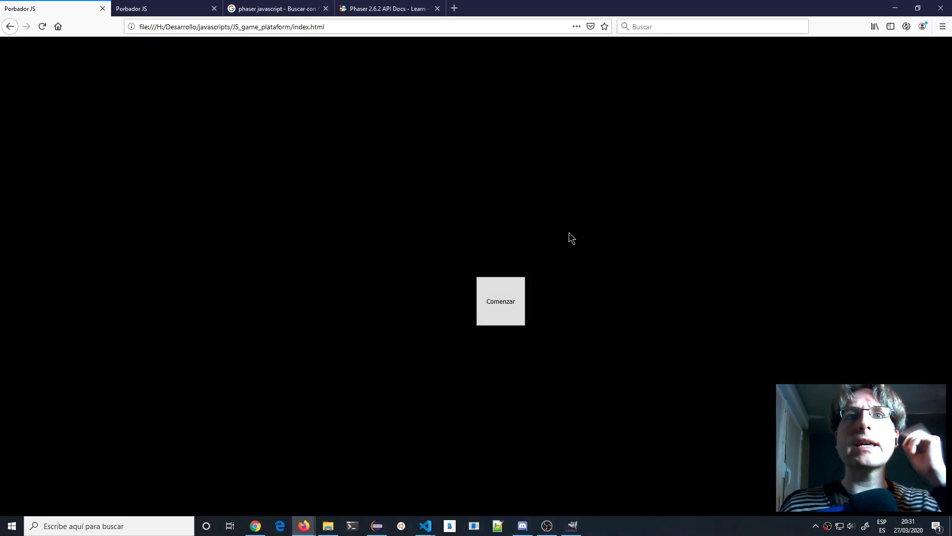
pyautogui.click(376, 529)
pyautogui.click(375, 529)
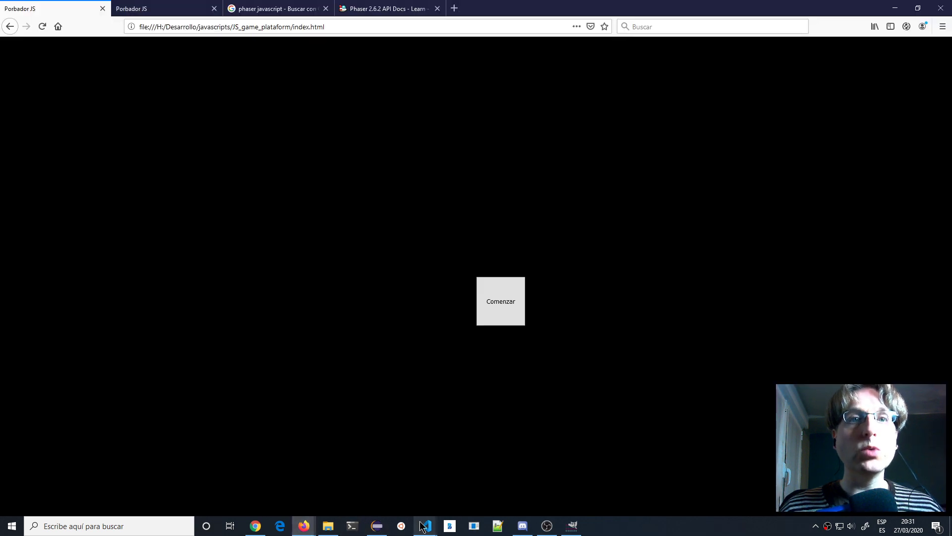
pyautogui.moveTo(425, 526)
pyautogui.click(372, 476)
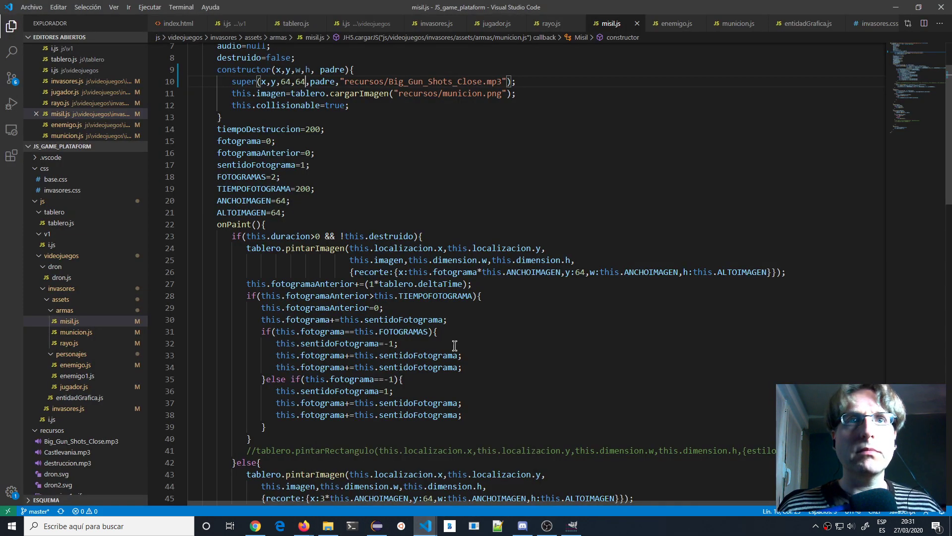
# - Duplicate enemigo.js within the personajes folder and name the copy enemigo2.js
pyautogui.click(86, 368)
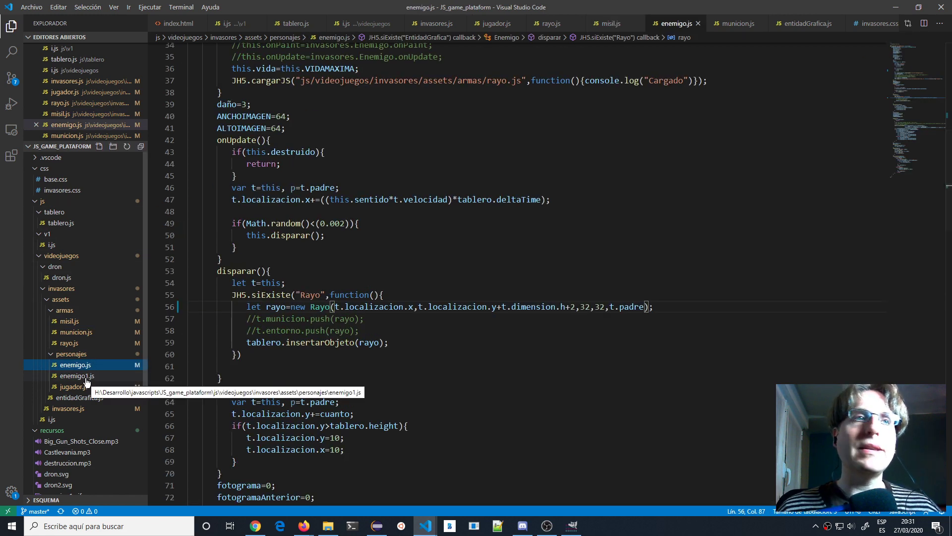
pyautogui.click(83, 375)
pyautogui.click(83, 365)
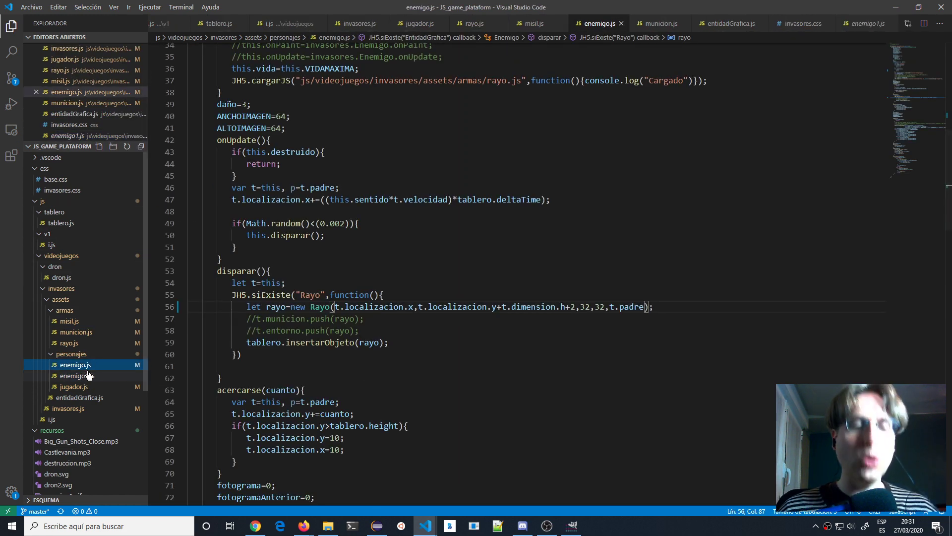
pyautogui.hotkey('ctrl', 'c')
pyautogui.hotkey('ctrl', 'v')
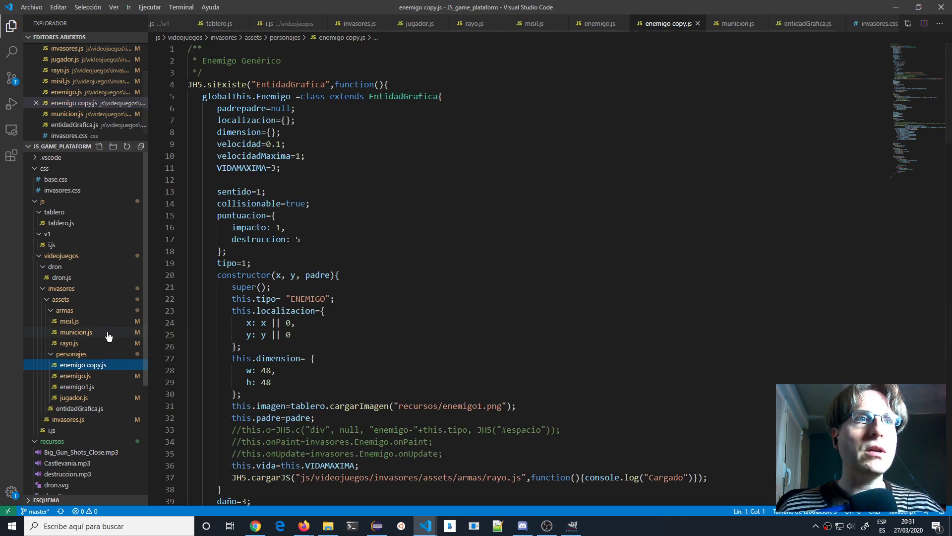
pyautogui.press('F2')
pyautogui.write('enem')
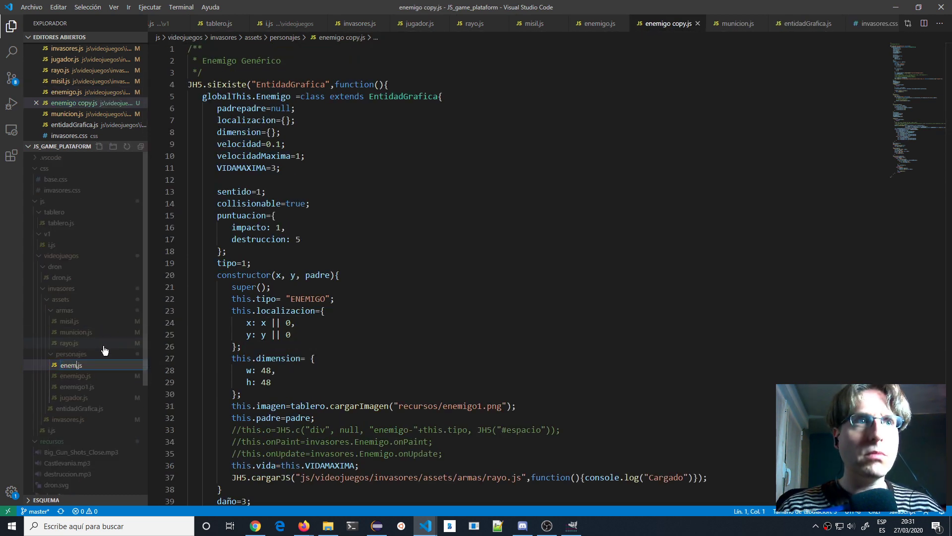
pyautogui.write('igo2')
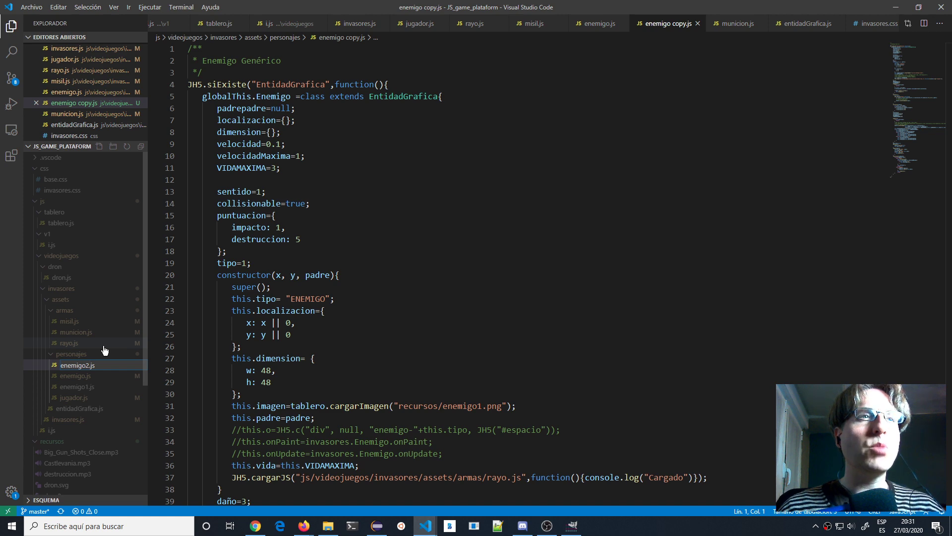
pyautogui.press('Return')
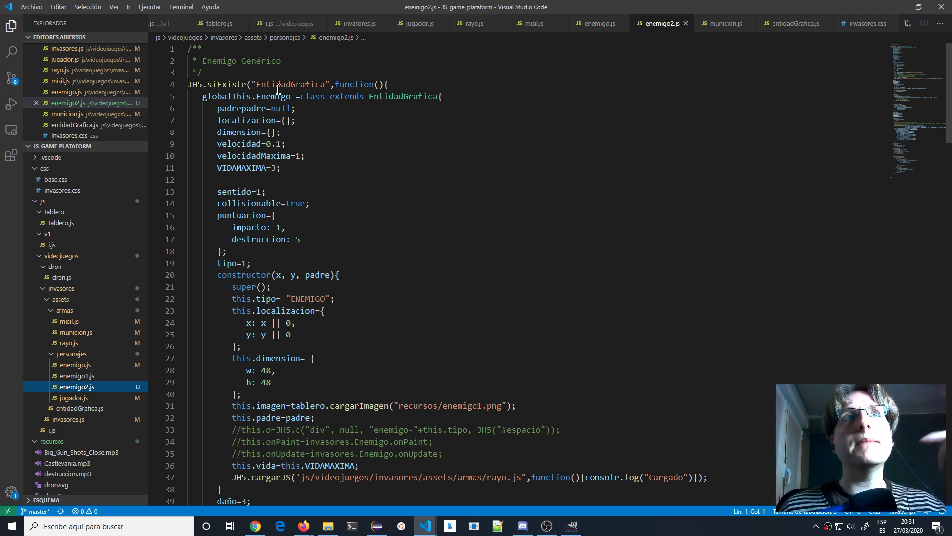
# - In enemigo2.js, rename the class to Enemigo2 and set its loaded image to recursos/enemigo2.png
pyautogui.click(291, 97)
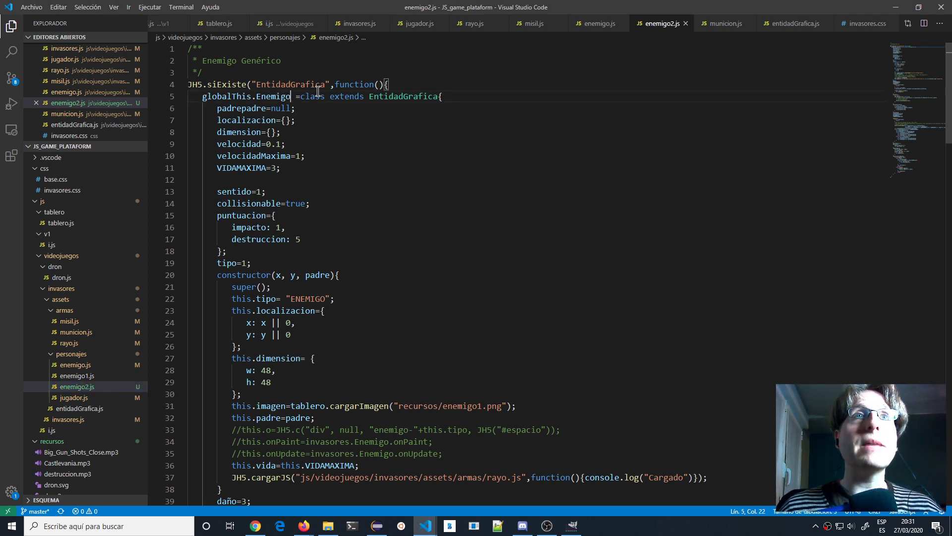
pyautogui.write('2')
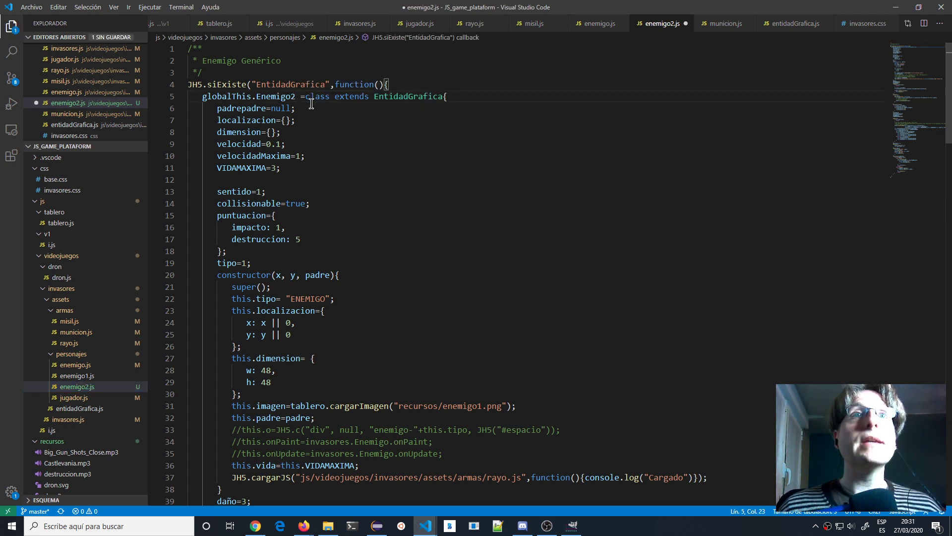
pyautogui.scroll(-3, 301, 289)
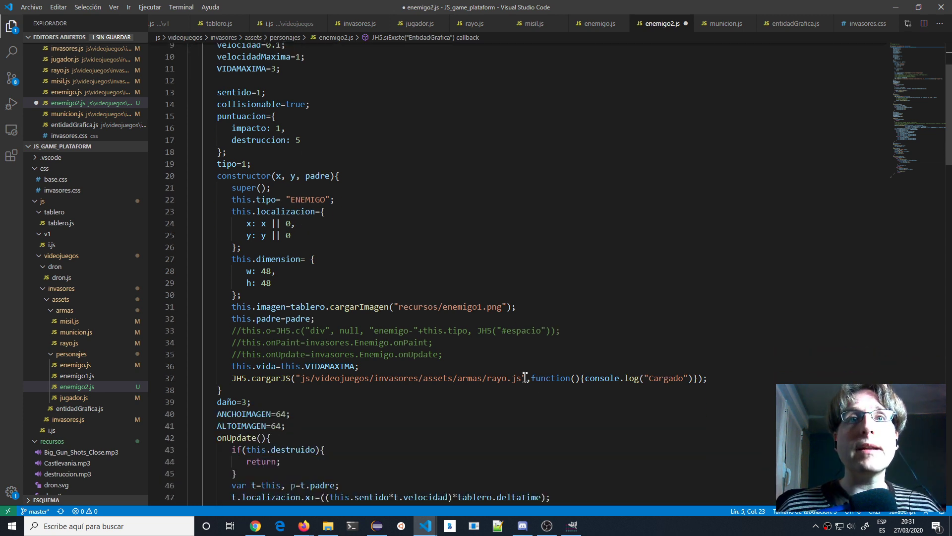
pyautogui.click(481, 305)
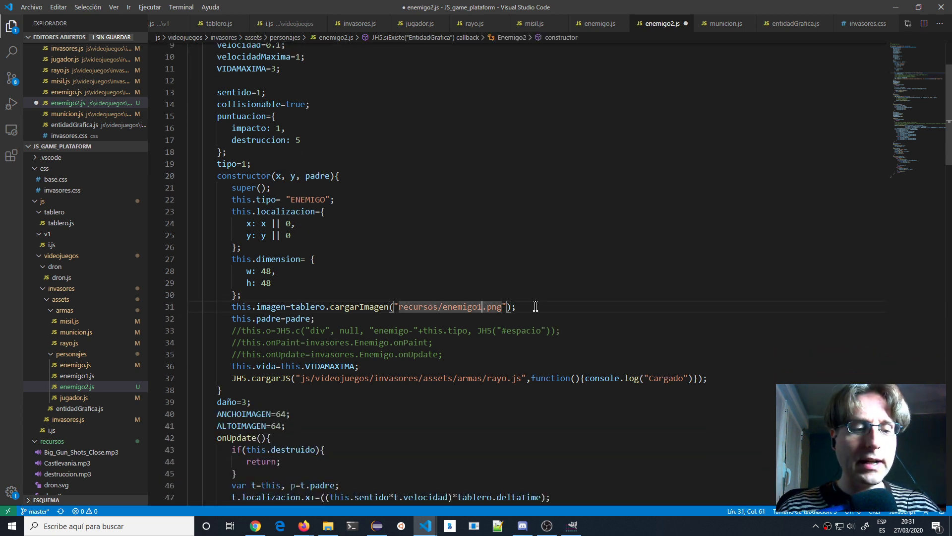
pyautogui.press('BackSpace')
pyautogui.write('2')
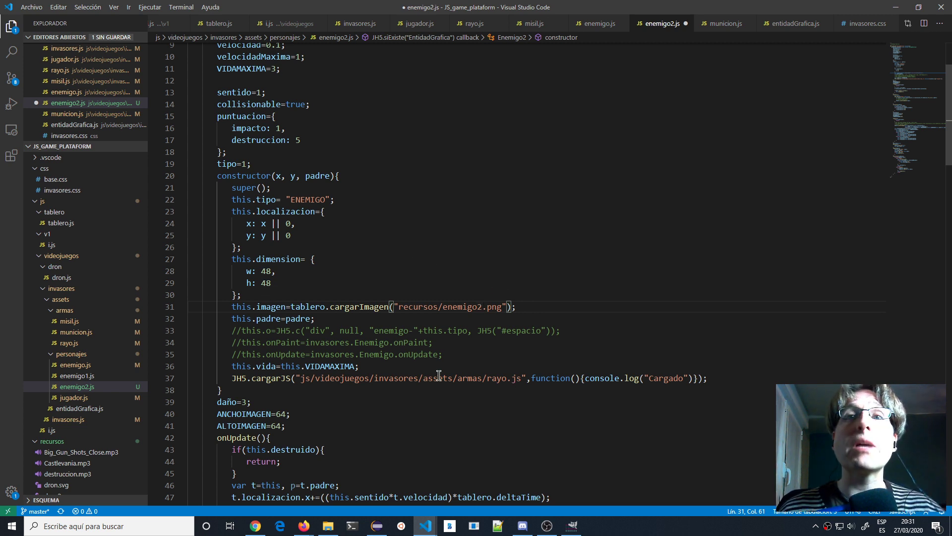
# - Add the class property ratioDisparo=0.002; on a new line below ALTOIMAGEN in enemigo2.js
pyautogui.scroll(-3, 439, 376)
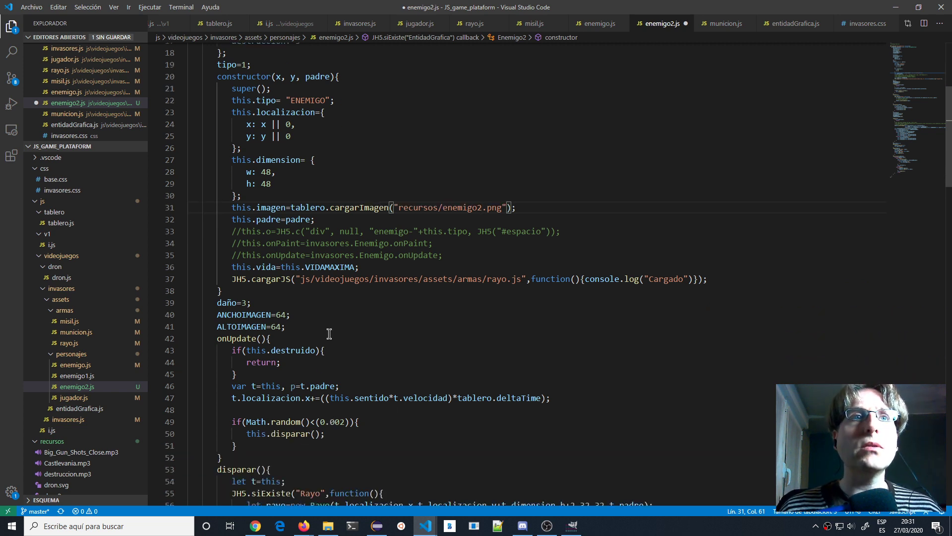
pyautogui.doubleClick(335, 421)
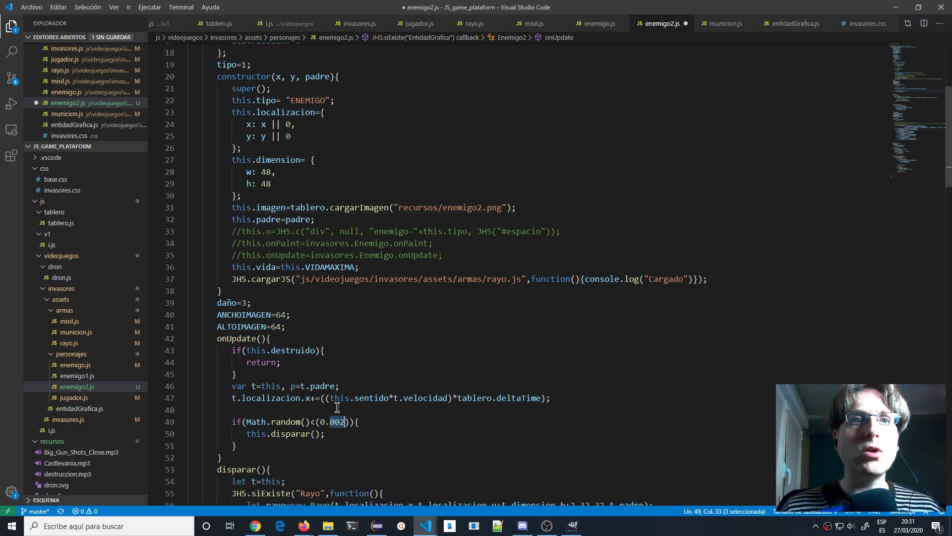
pyautogui.click(306, 327)
pyautogui.press('Return')
pyautogui.write('ratioDispa')
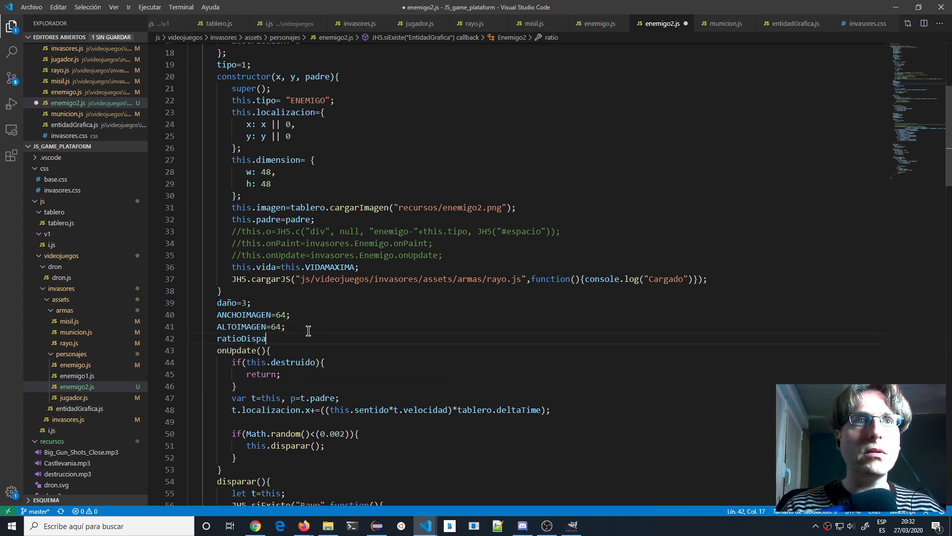
pyautogui.write('ro=0.002;')
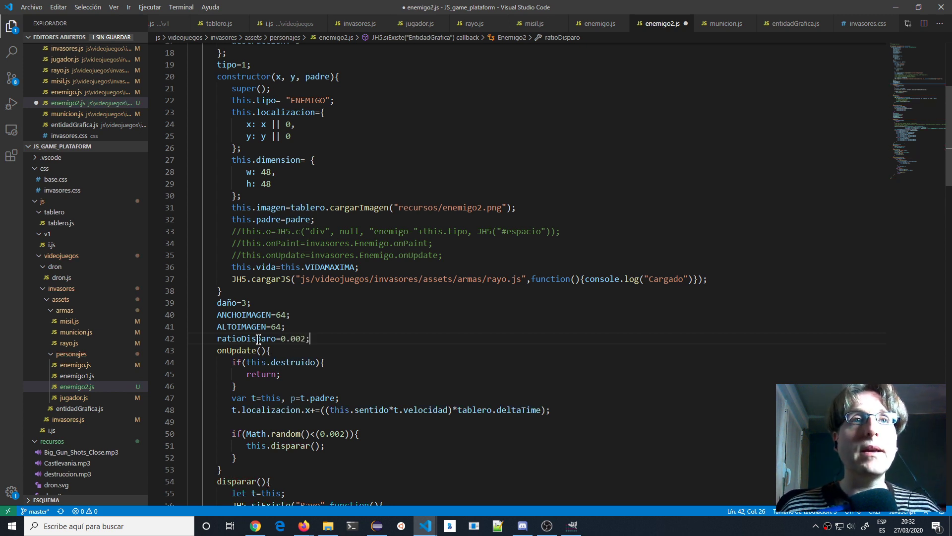
# - In the onUpdate method of enemigo2.js, replace the hard-coded firing probability in the Math.random() condition with this.ratioDisparo
pyautogui.doubleClick(259, 339)
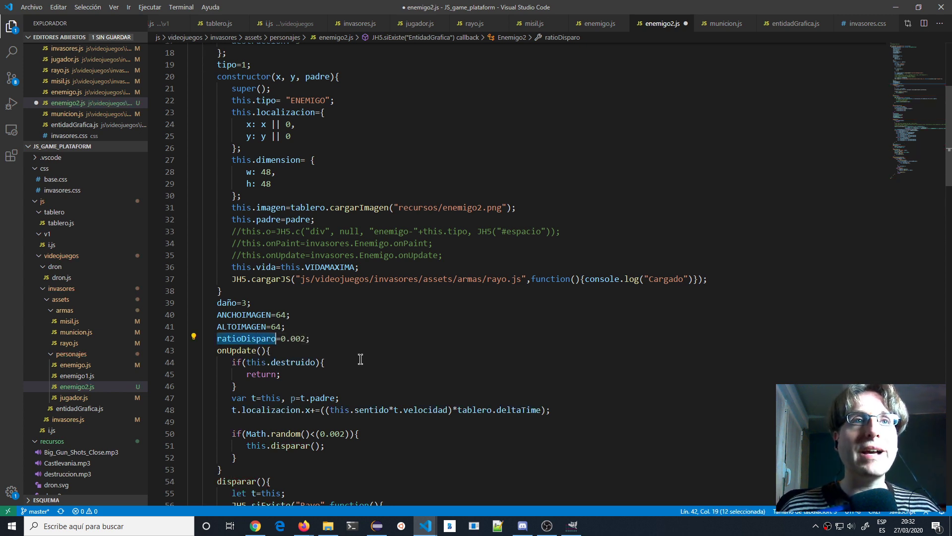
pyautogui.doubleClick(332, 434)
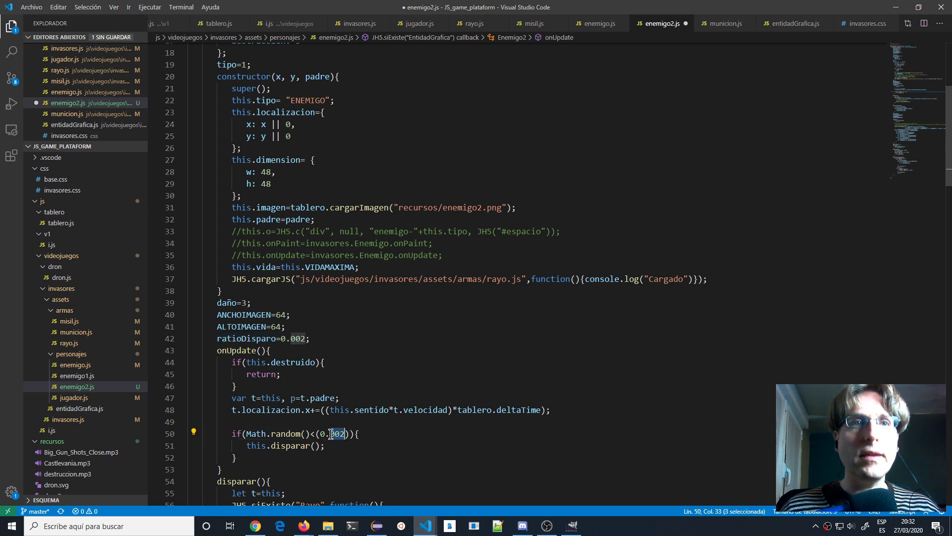
pyautogui.press('BackSpace')
pyautogui.press('BackSpace')
pyautogui.press('BackSpace')
pyautogui.write('this.')
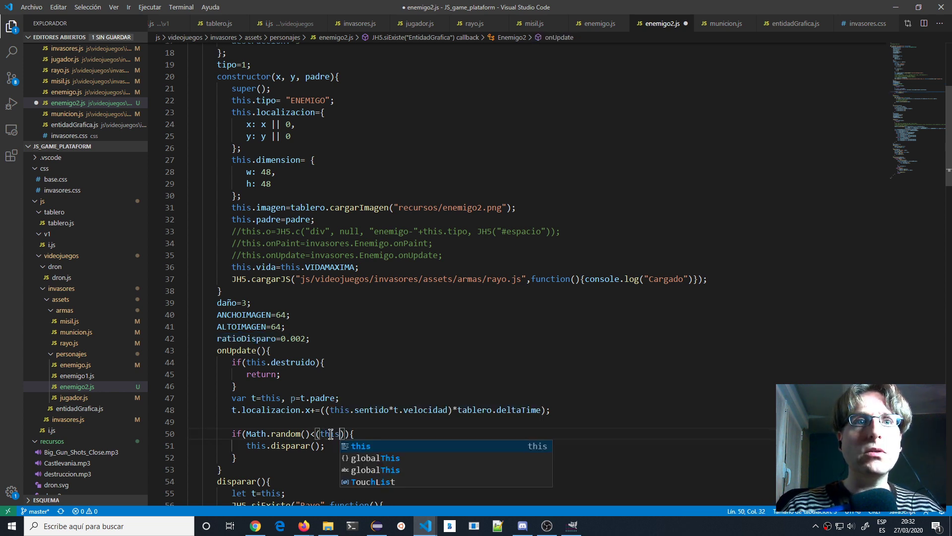
pyautogui.write('ratioDisparo')
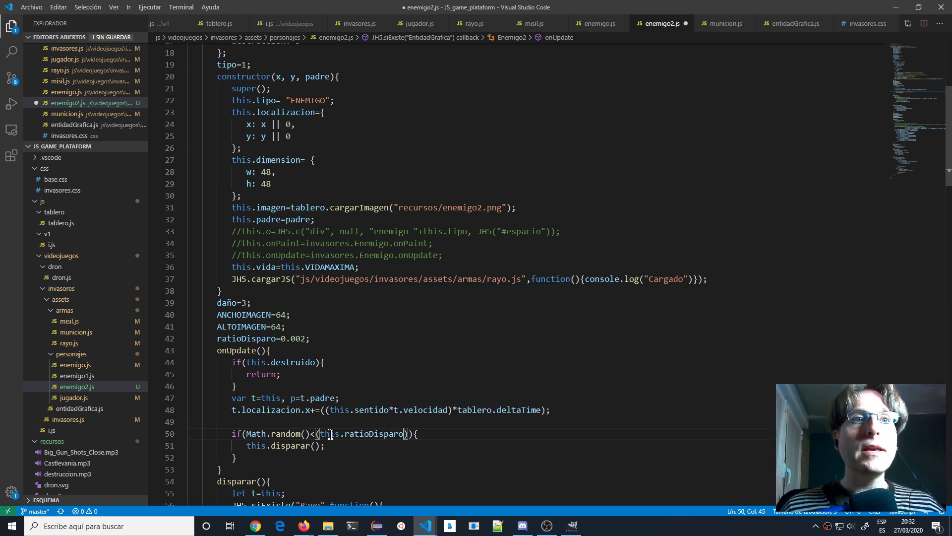
pyautogui.scroll(-2, 351, 416)
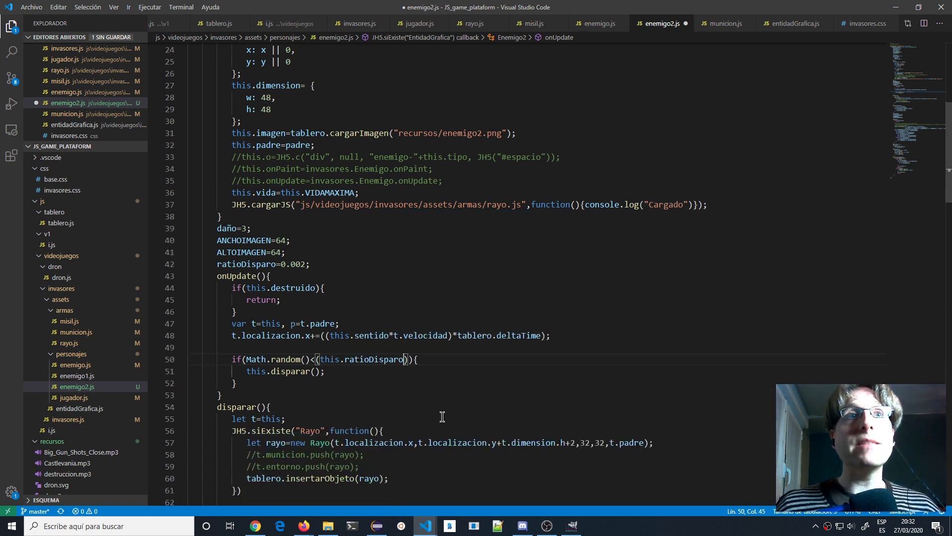
pyautogui.scroll(2, 442, 417)
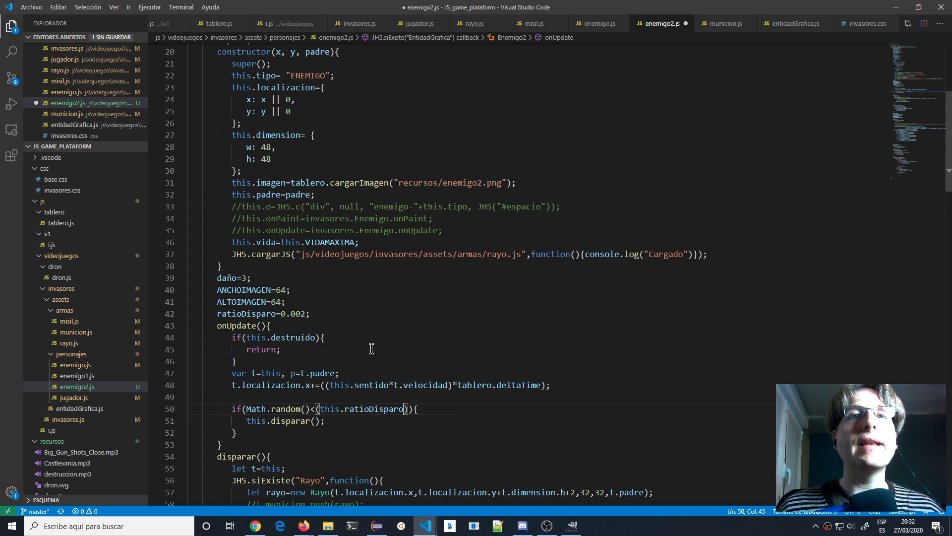
pyautogui.scroll(-4, 372, 350)
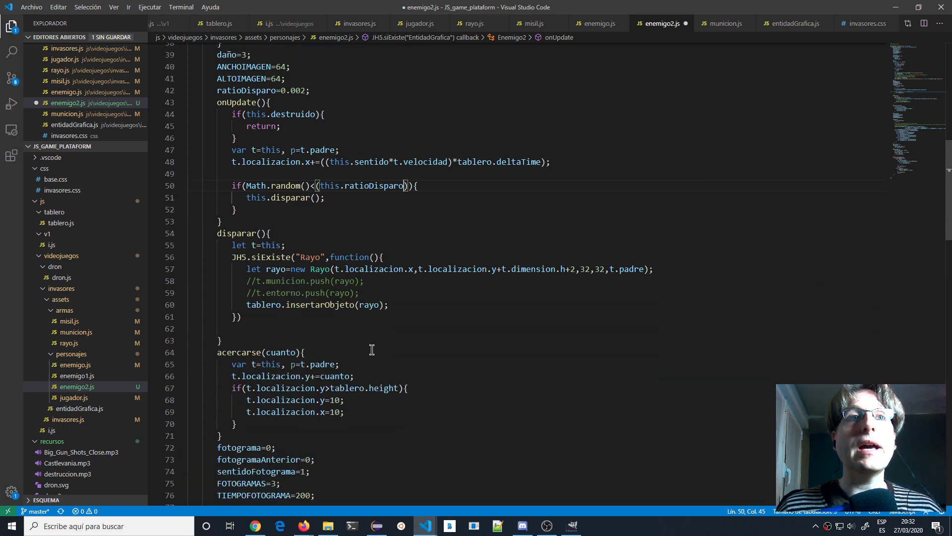
pyautogui.scroll(8, 371, 349)
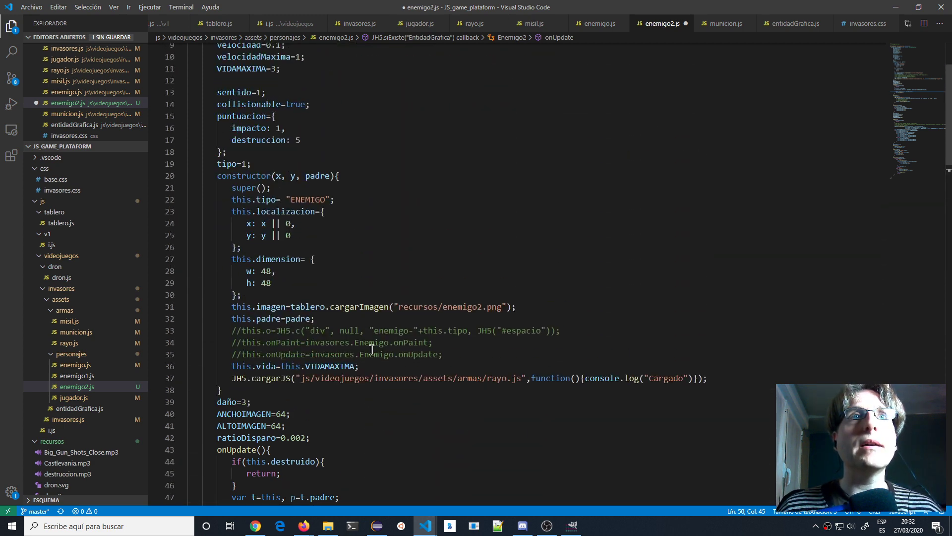
pyautogui.scroll(-15, 372, 349)
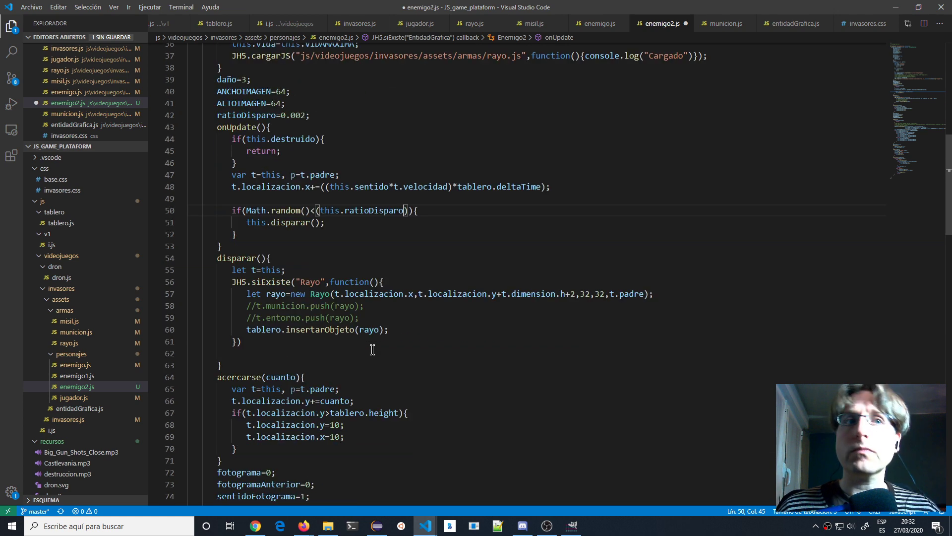